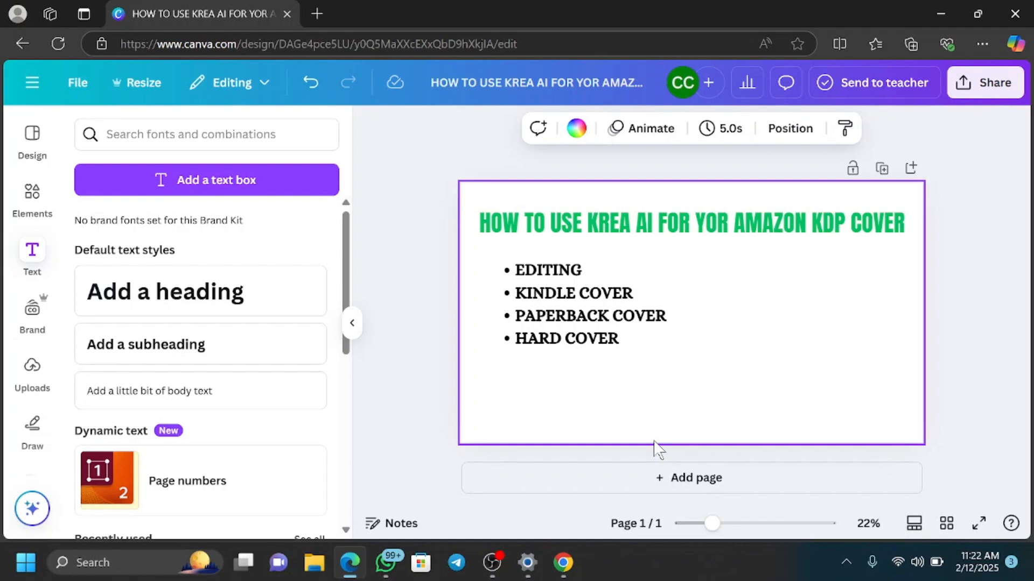
# Step: Open a new blank Edge tab beside the Canva KDP cover design
pyautogui.click(315, 14)
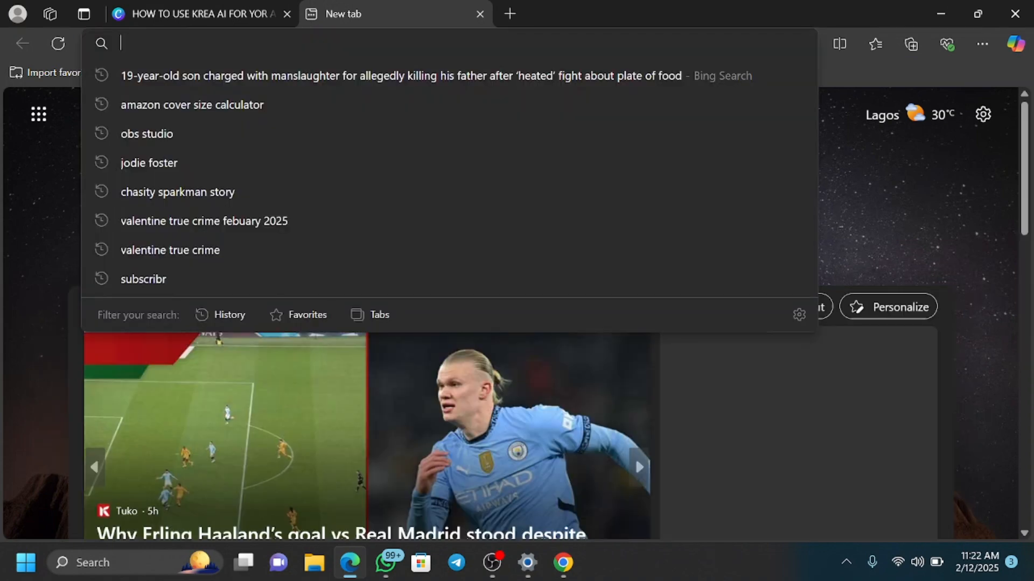
# Step: Enter 'Krea.ai' in the new tab, correcting a first mistyped attempt
pyautogui.write('K')
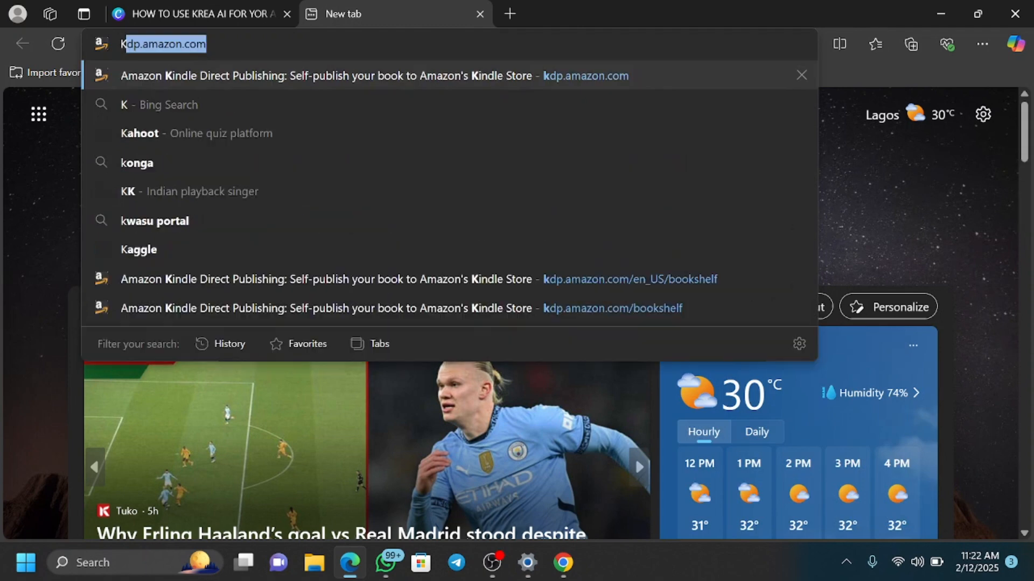
pyautogui.write('REA')
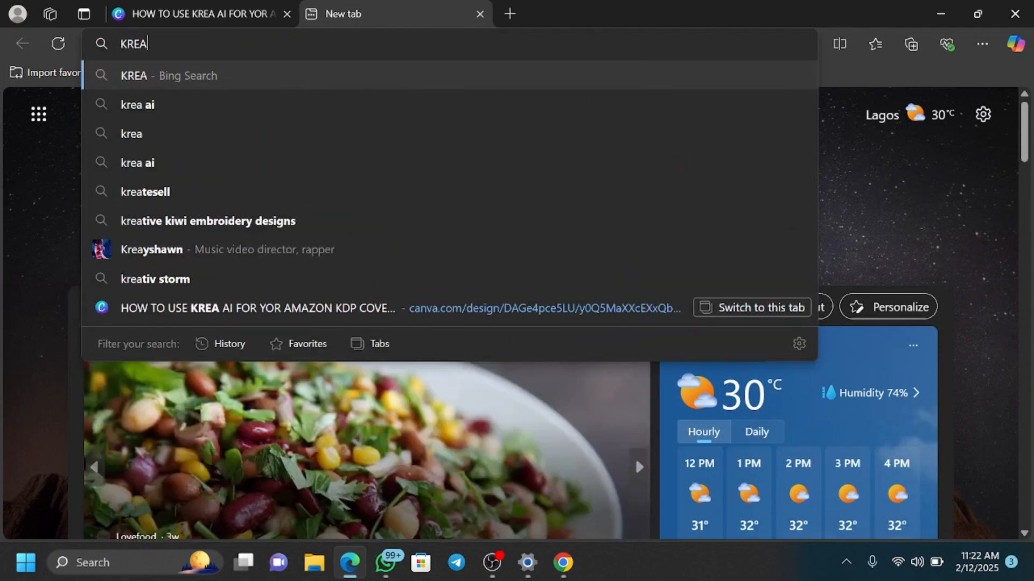
pyautogui.press('BackSpace')
pyautogui.press('BackSpace')
pyautogui.press('BackSpace')
pyautogui.press('BackSpace')
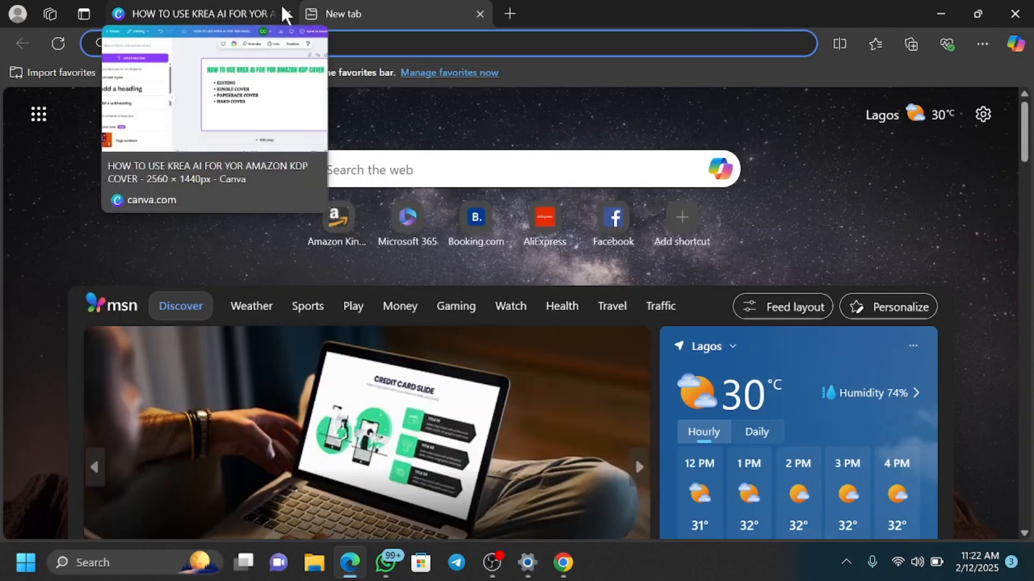
pyautogui.write('Krea')
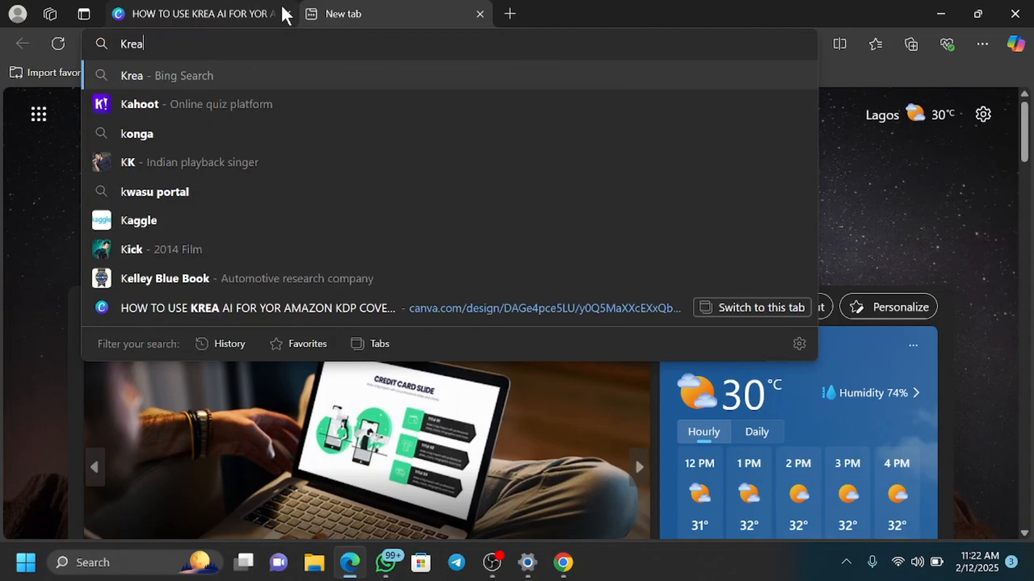
pyautogui.write('.ai')
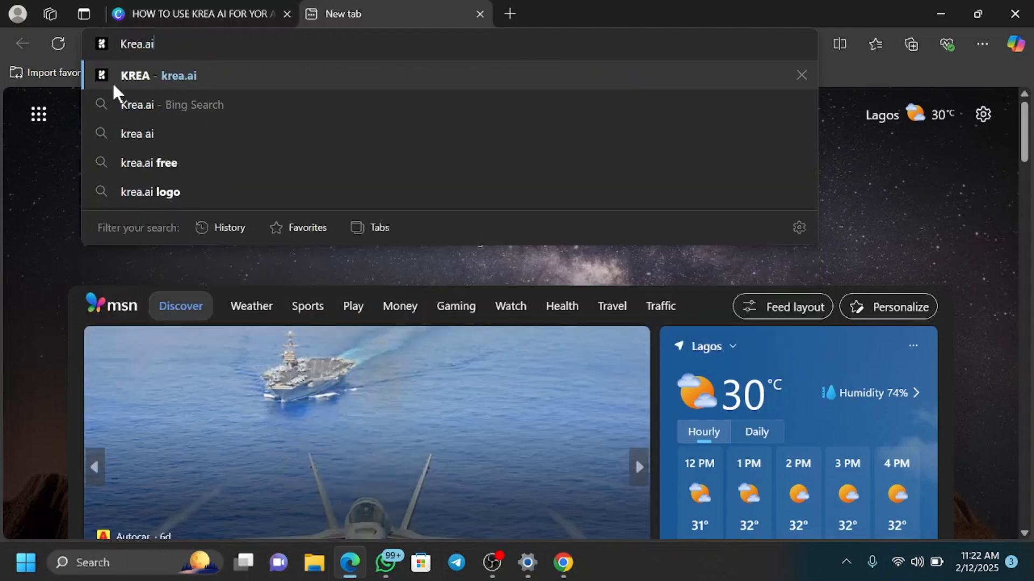
# Step: Go to krea.ai and browse the home page's tool listings
pyautogui.click(113, 82)
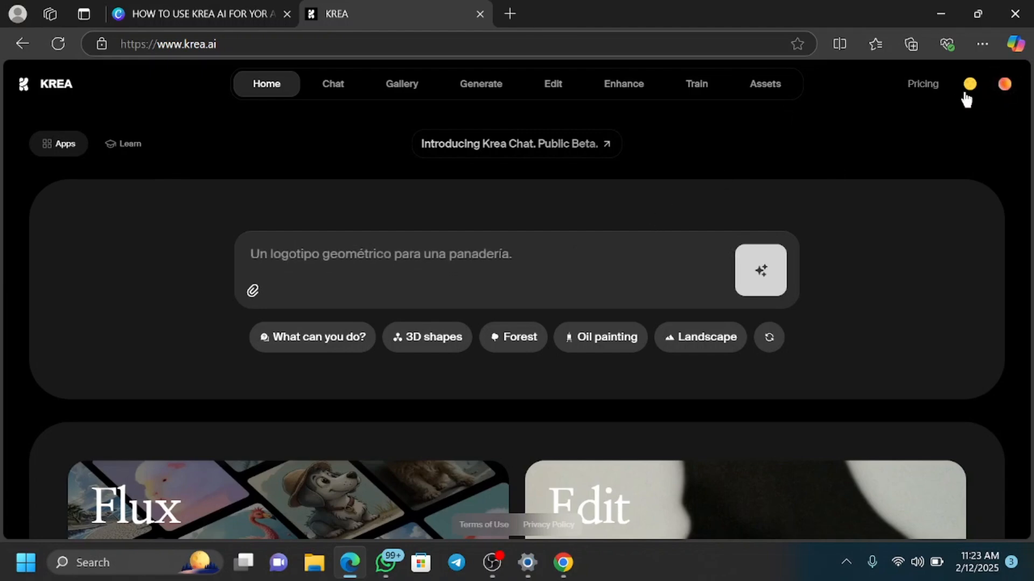
pyautogui.scroll(-5, 625, 208)
pyautogui.scroll(5, 620, 226)
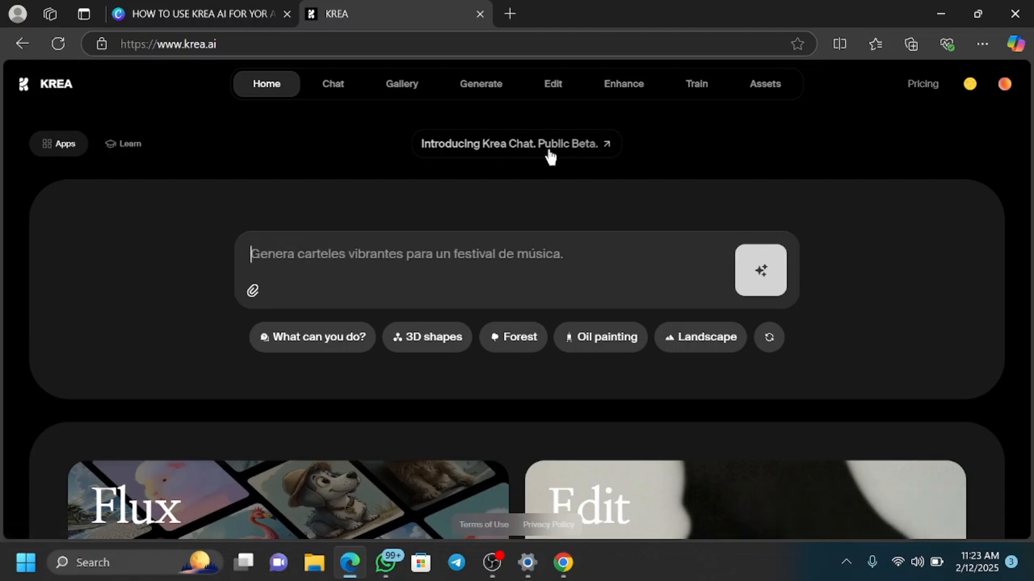
pyautogui.scroll(-5, 570, 323)
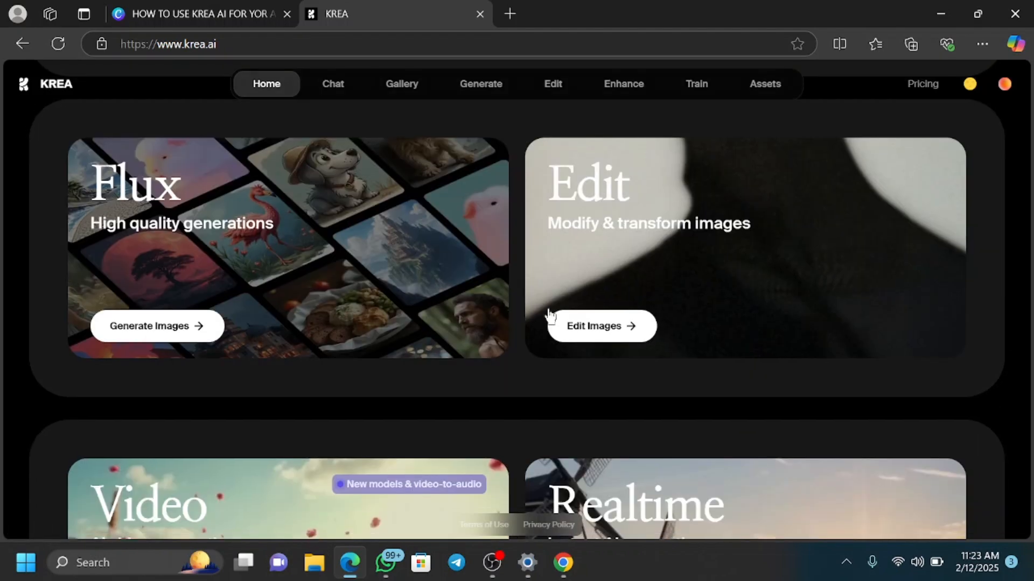
pyautogui.scroll(5, 548, 316)
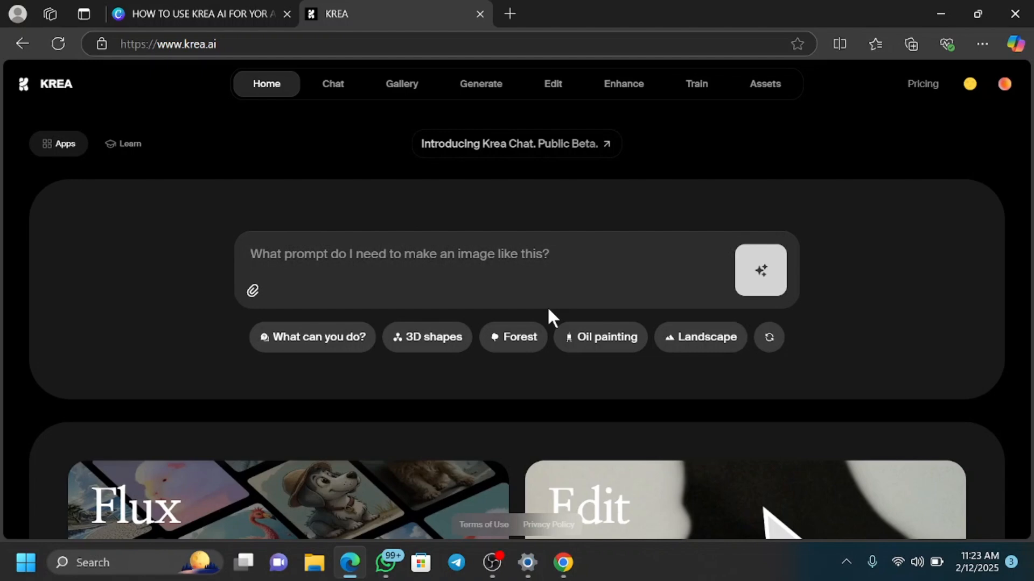
pyautogui.scroll(-1, 519, 348)
pyautogui.scroll(-4, 521, 357)
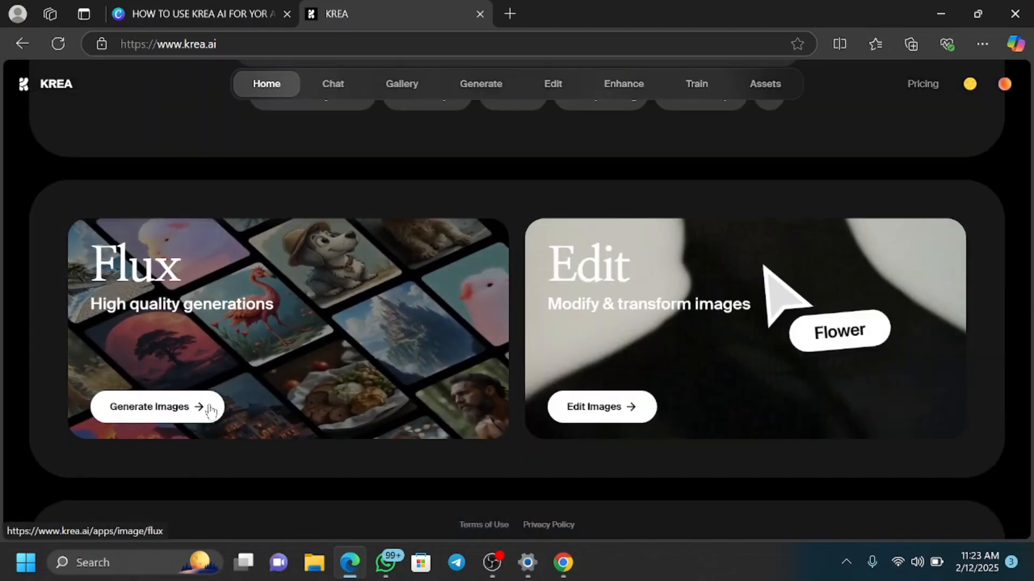
pyautogui.scroll(-6, 296, 422)
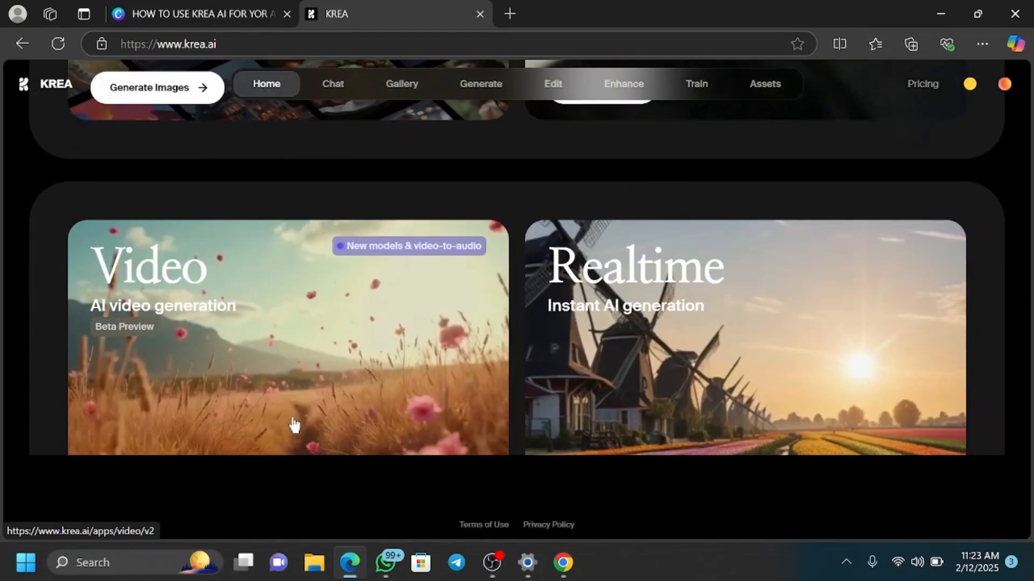
pyautogui.scroll(-4, 294, 433)
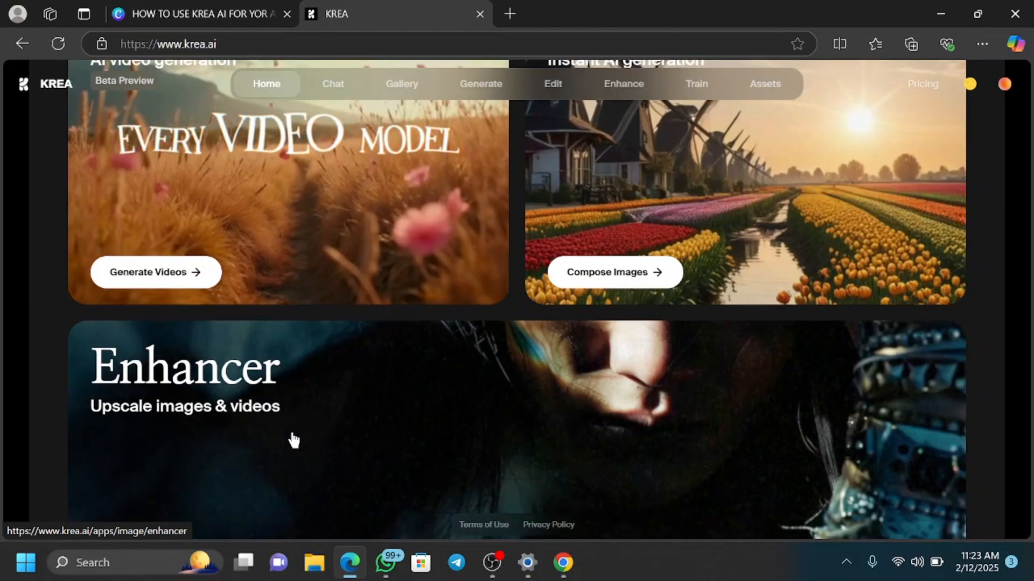
pyautogui.scroll(3, 294, 439)
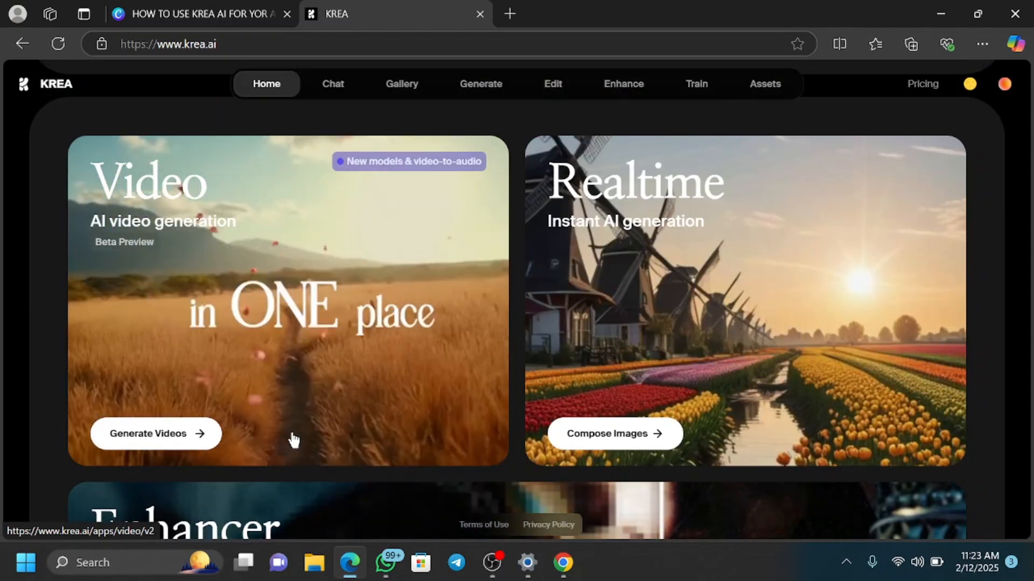
pyautogui.scroll(-3, 293, 440)
pyautogui.scroll(-8, 294, 440)
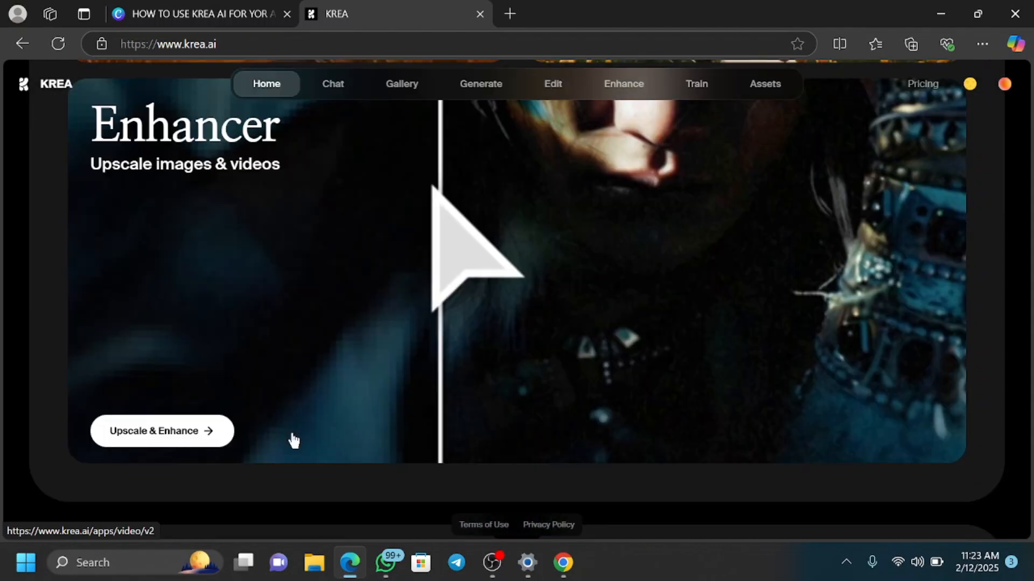
pyautogui.scroll(5, 293, 440)
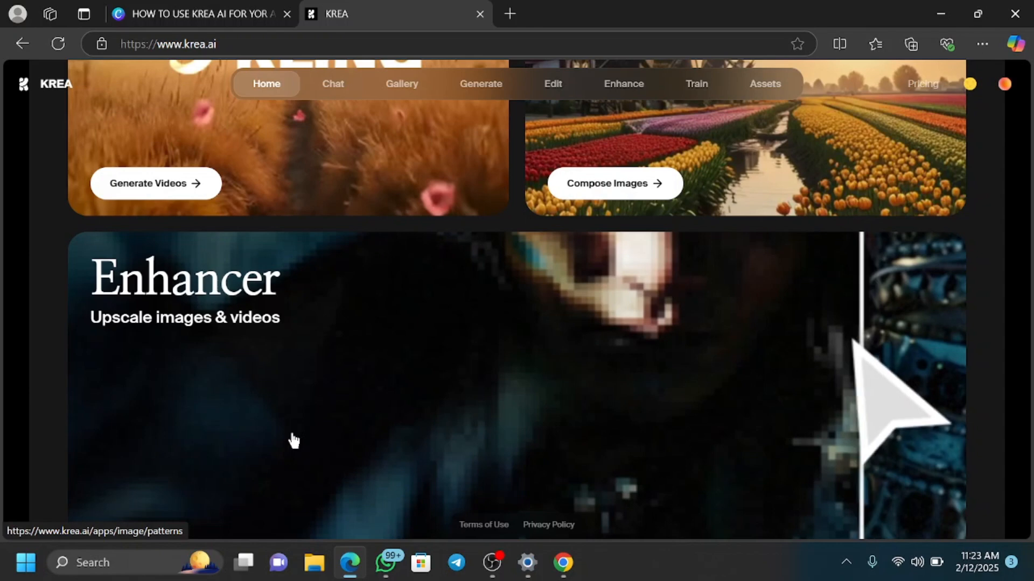
pyautogui.scroll(6, 294, 440)
pyautogui.scroll(3, 294, 440)
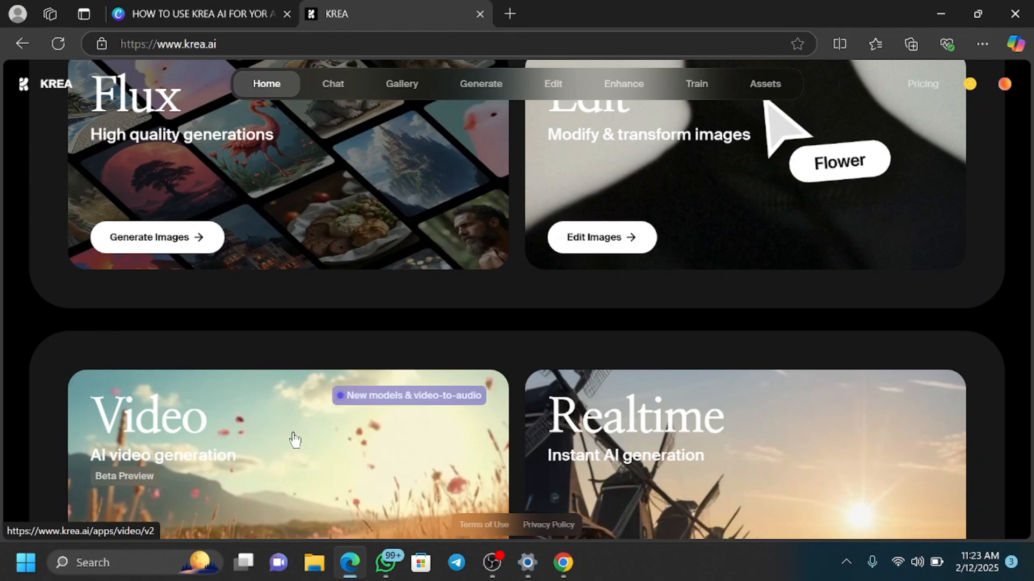
pyautogui.scroll(5, 295, 440)
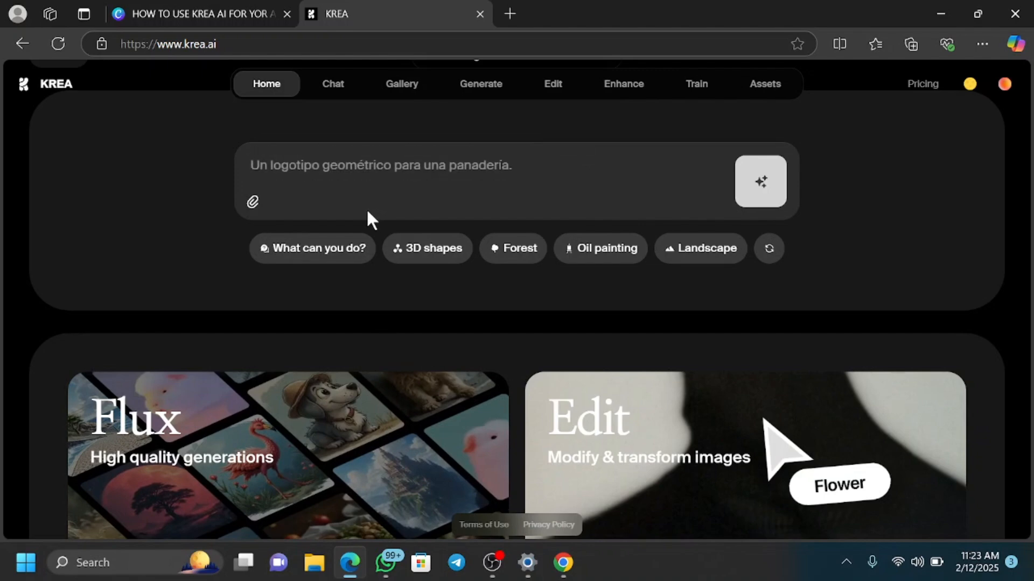
# Step: Find the Flux card and open its Generate Images tool
pyautogui.scroll(-4, 368, 216)
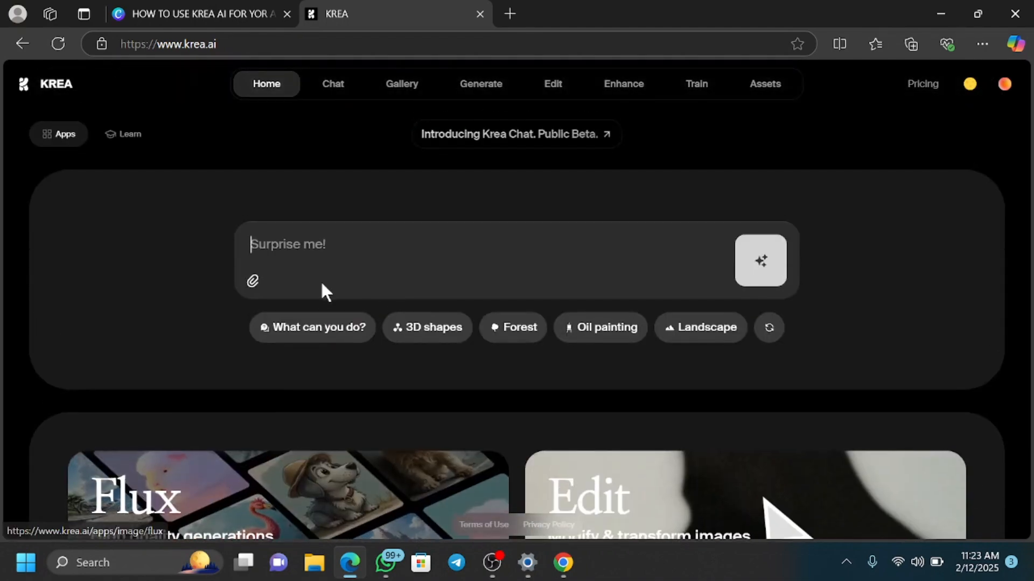
pyautogui.scroll(-3, 325, 291)
pyautogui.scroll(3, 422, 339)
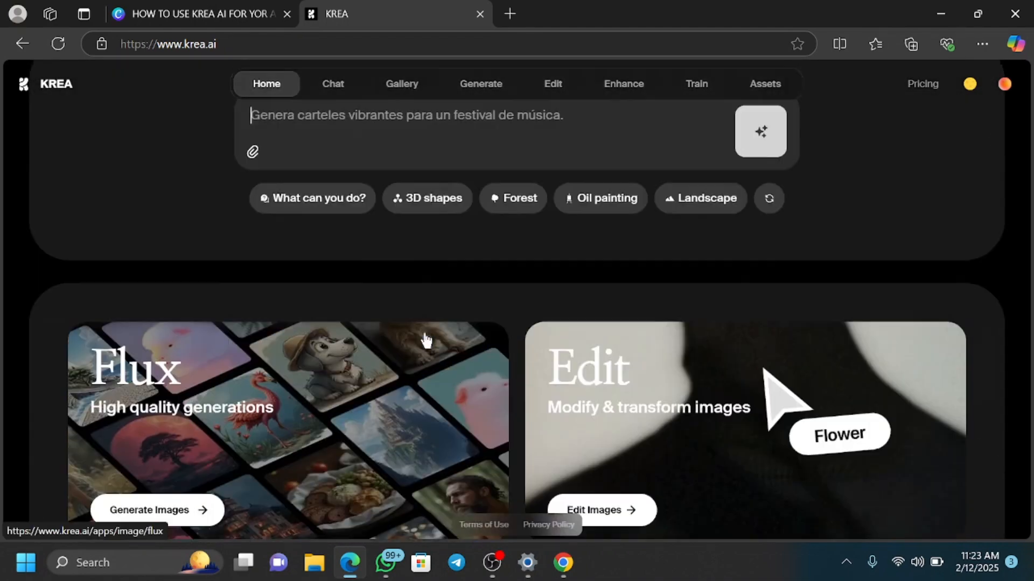
pyautogui.scroll(-4, 230, 431)
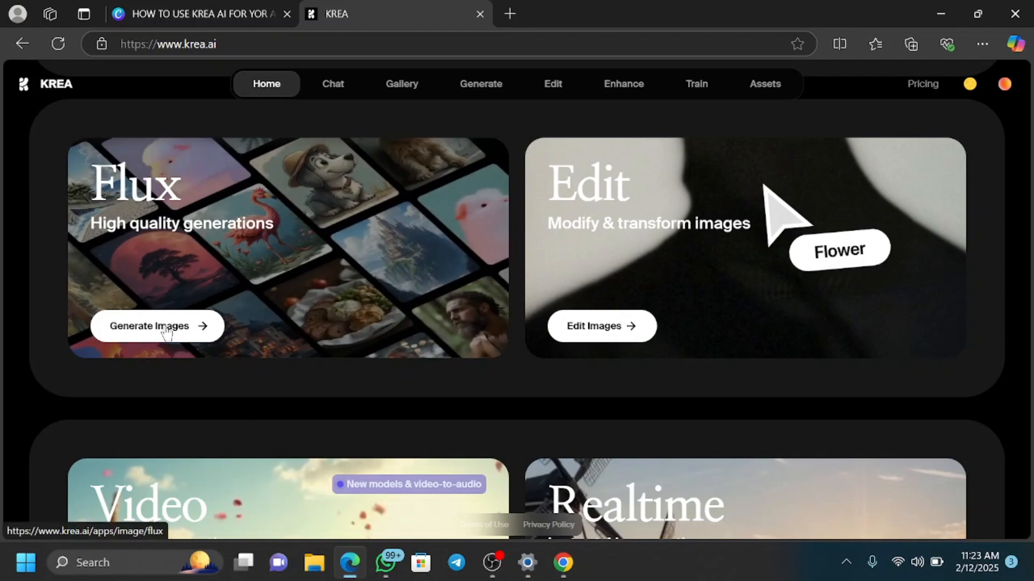
pyautogui.click(166, 332)
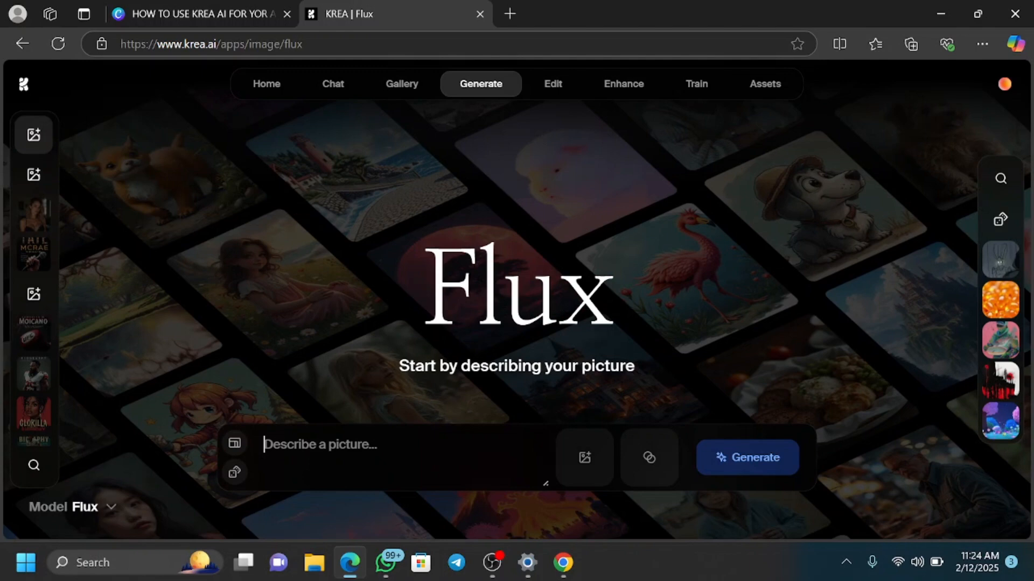
# Step: Begin the Flux prompt with 'create a kids book cover on'
pyautogui.write('cre')
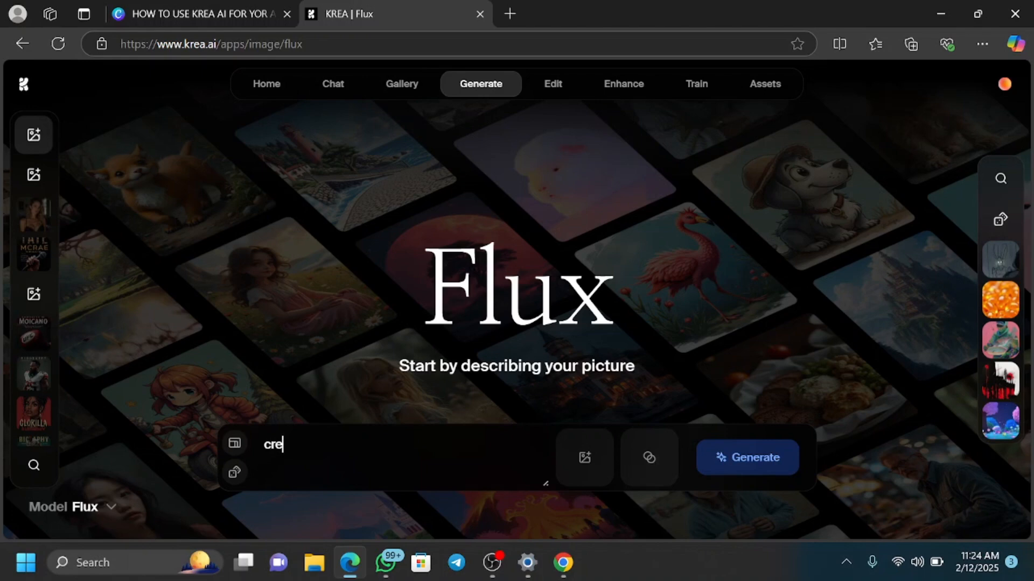
pyautogui.write('ate a kids')
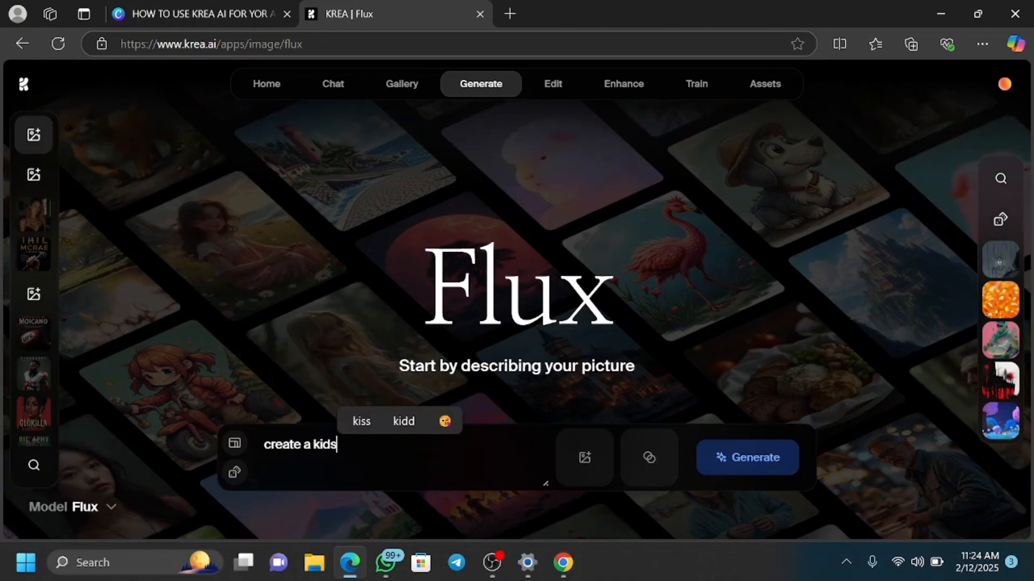
pyautogui.write(' b')
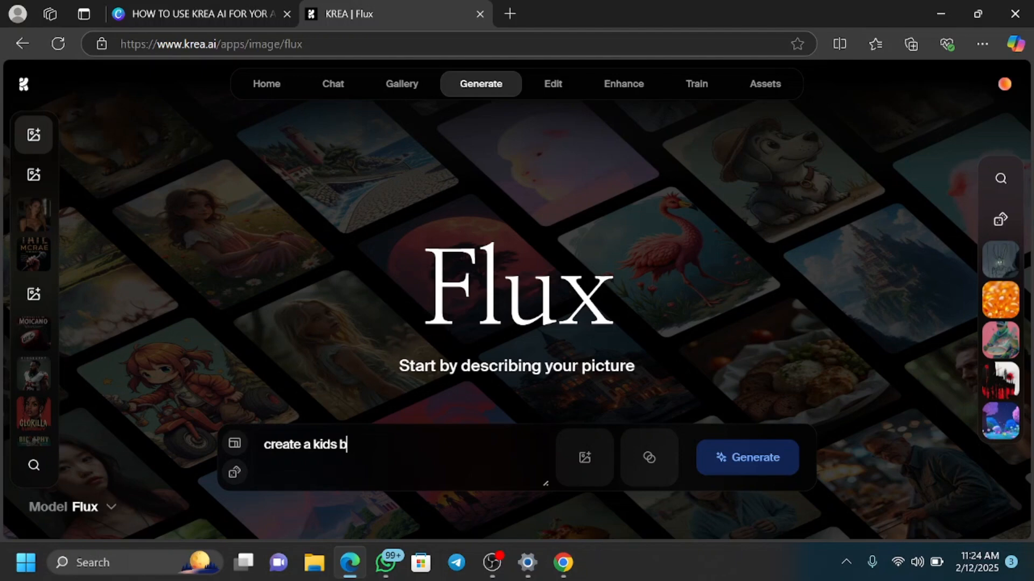
pyautogui.write('ook')
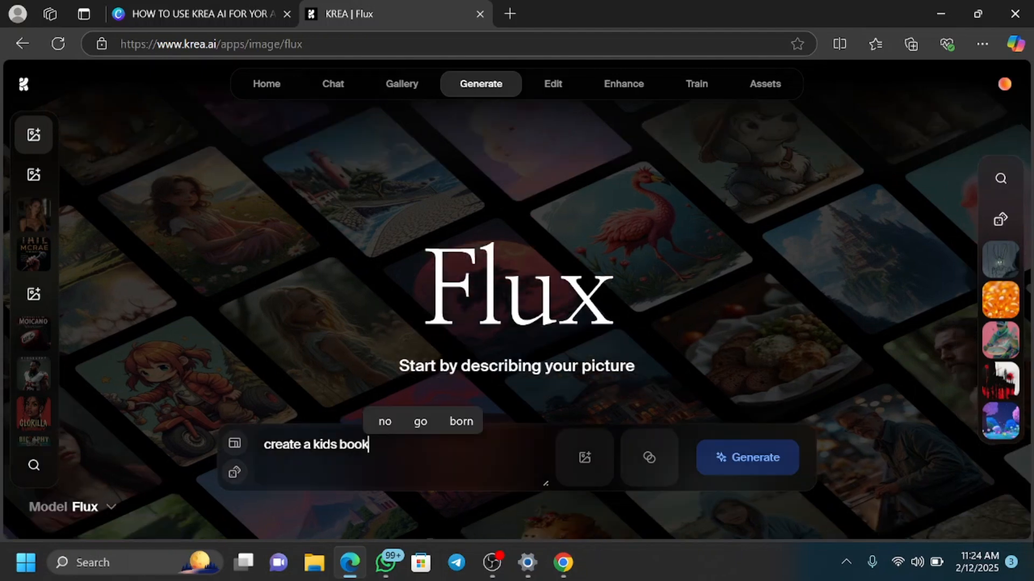
pyautogui.write(' c')
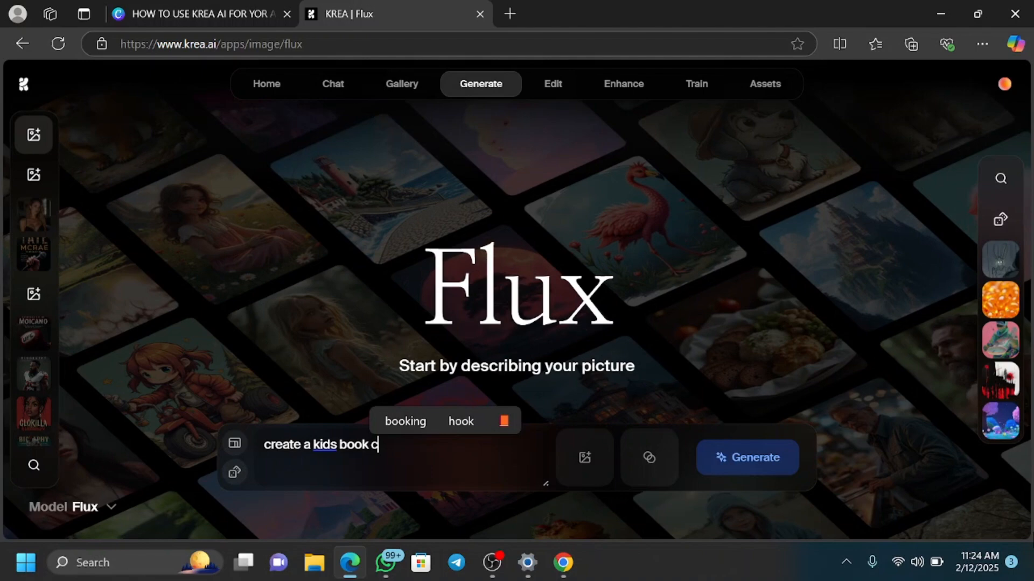
pyautogui.write('over on')
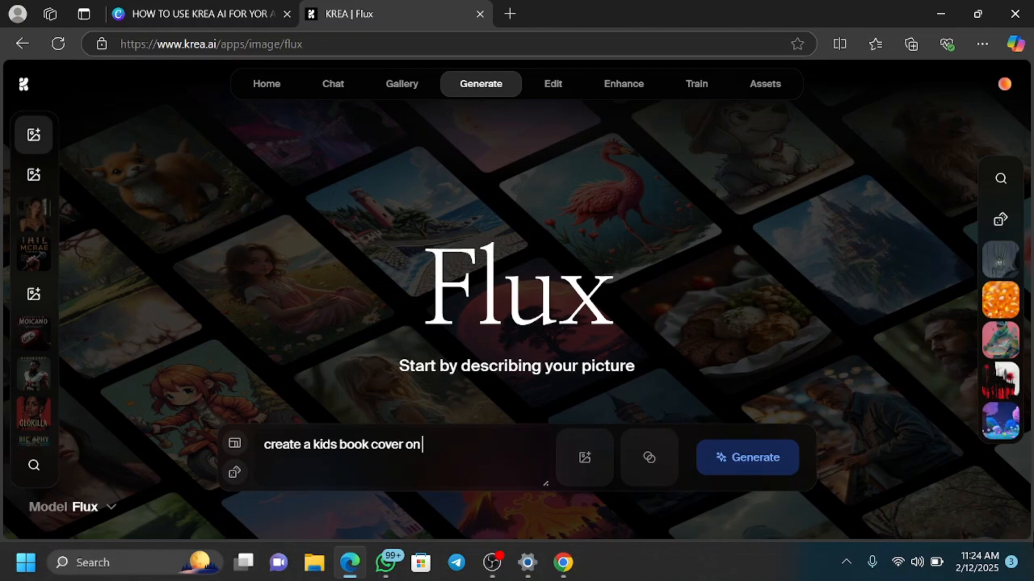
# Step: Add the subject's name in capitals inside quotes, followed by 'with', to the prompt
pyautogui.write('"c')
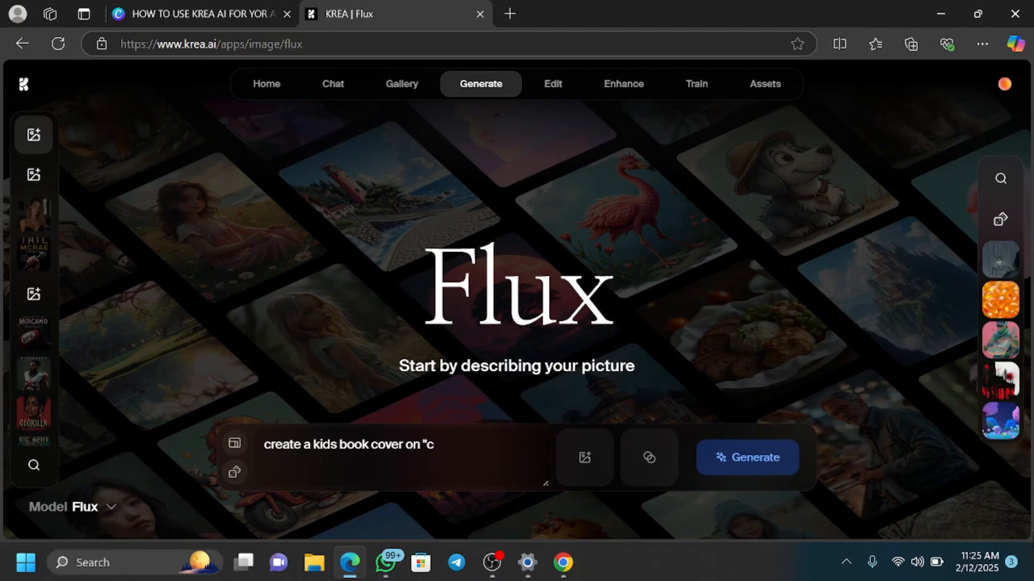
pyautogui.press('BackSpace')
pyautogui.write('CAITLIN')
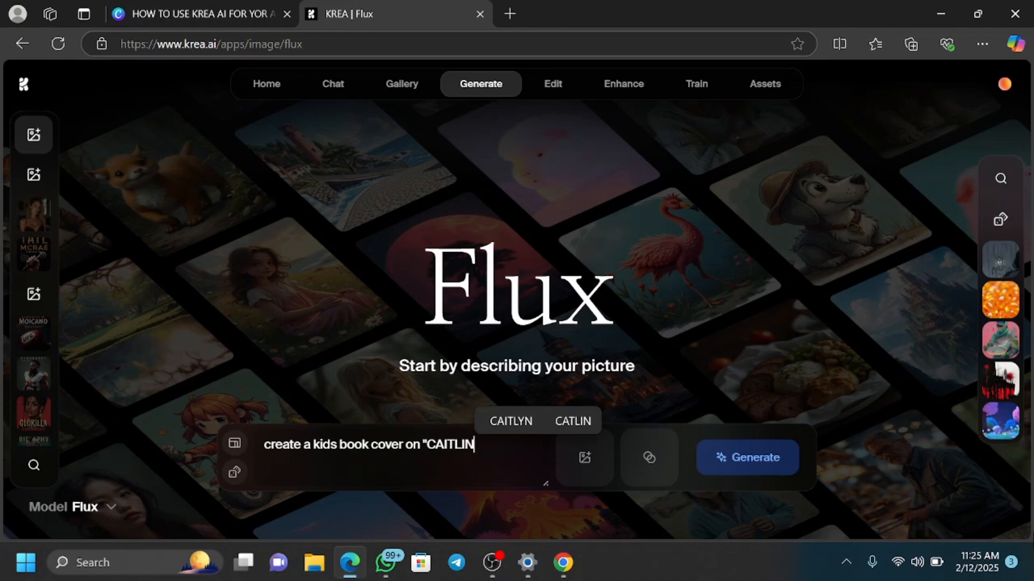
pyautogui.write('CLARK')
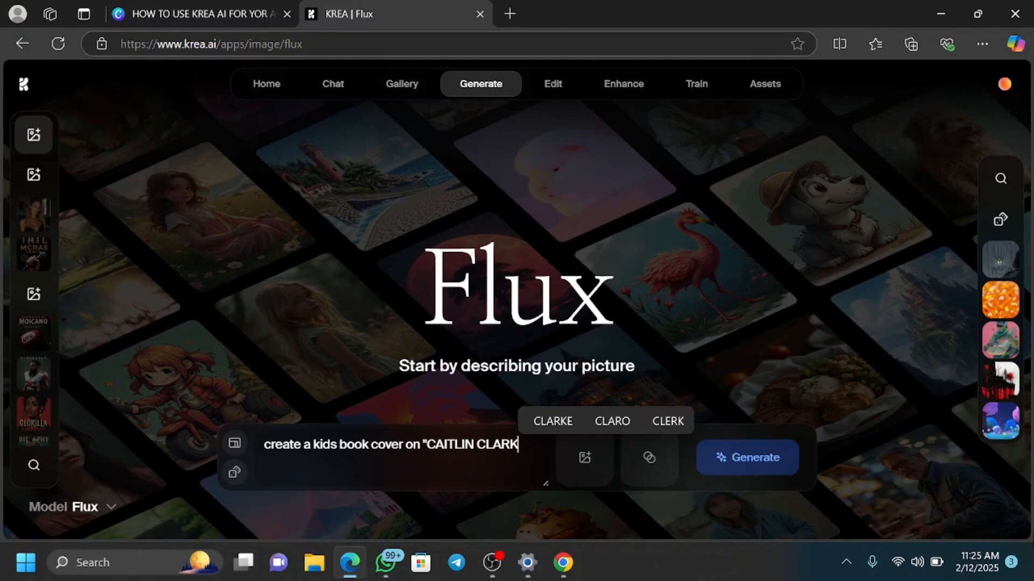
pyautogui.write('"')
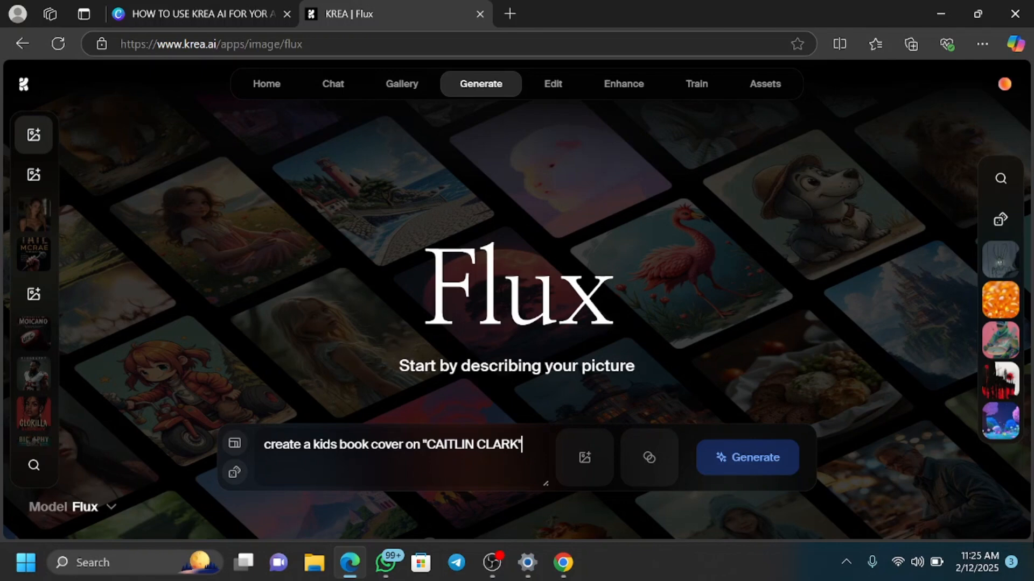
pyautogui.write('w')
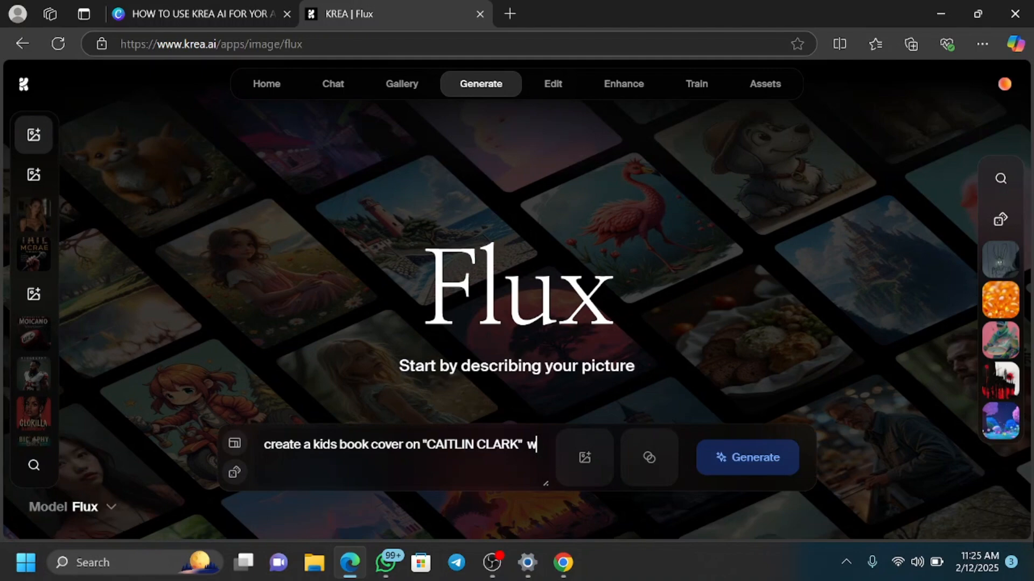
pyautogui.write('ith')
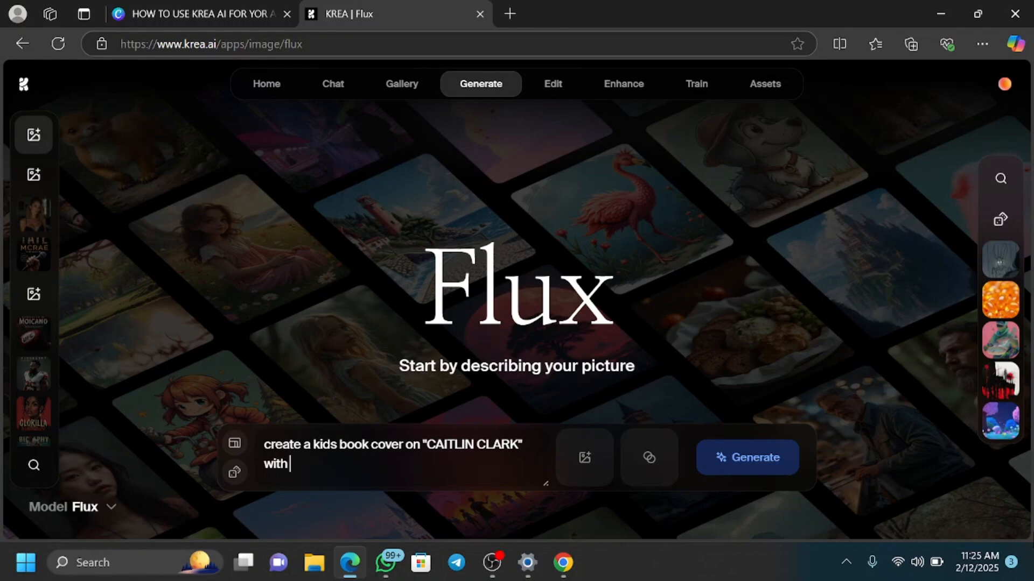
# Step: Add the subtitle 'journey of a great basketballer' under the cover and begin the quoted author name
pyautogui.write('subtititle that writes "')
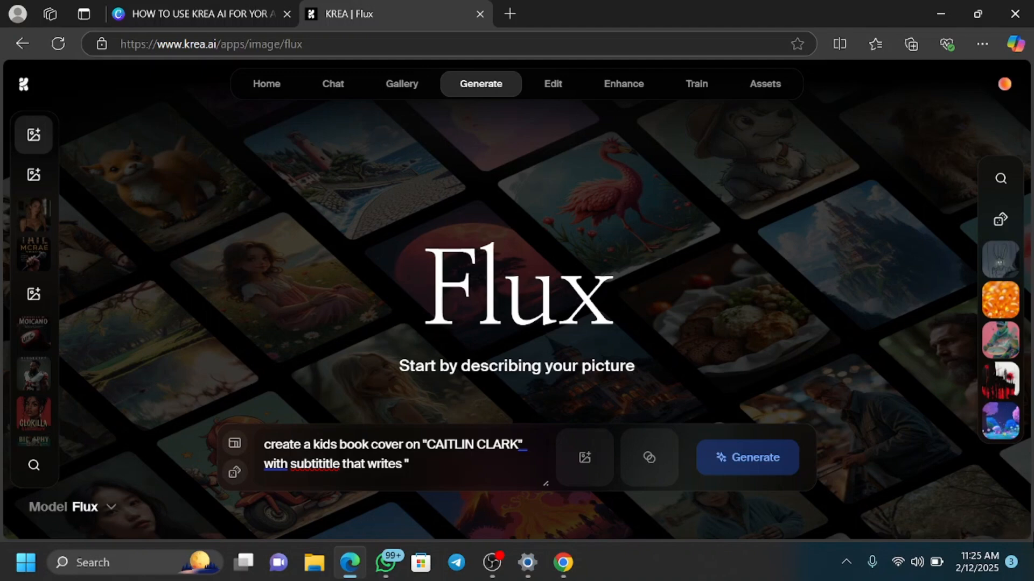
pyautogui.write('journey of a great basketballer" under the cover has the authu')
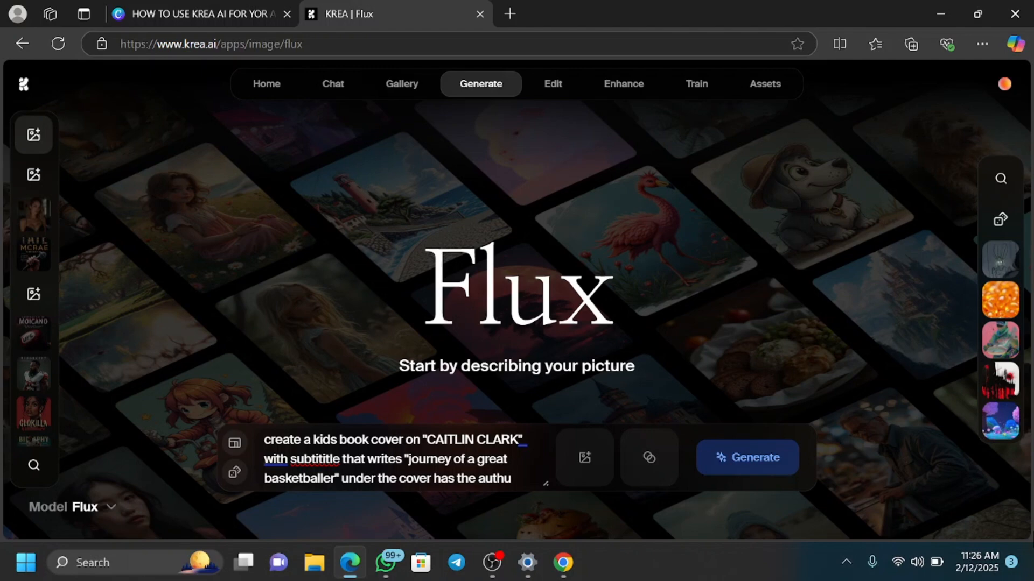
pyautogui.write('r name as "Glory B.')
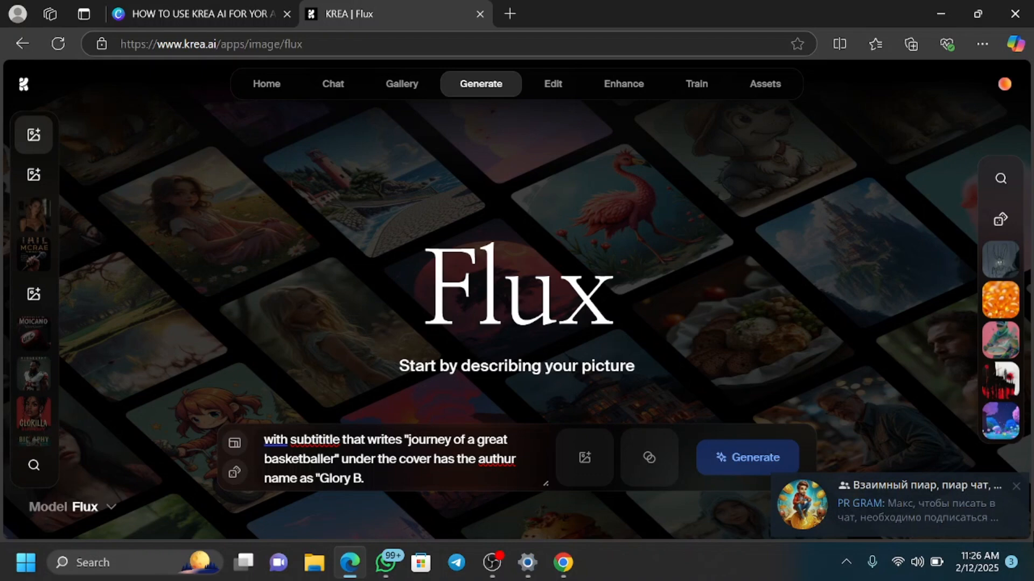
# Step: Finish the quoted author surname and bring up the aspect-ratio options
pyautogui.write('Stone"')
pyautogui.click(234, 443)
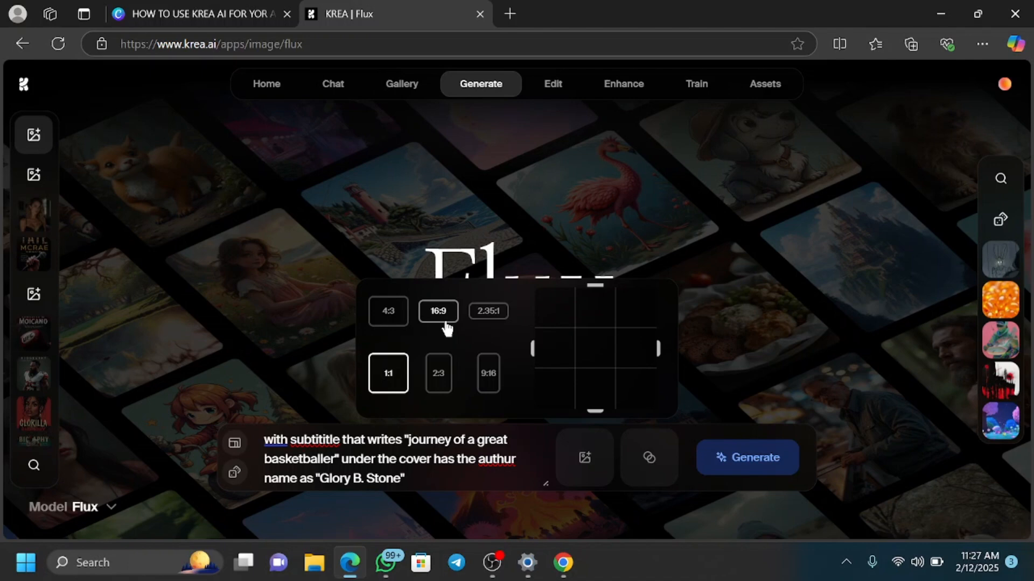
# Step: Generate Flux images from the completed kids book-cover prompt
pyautogui.click(789, 451)
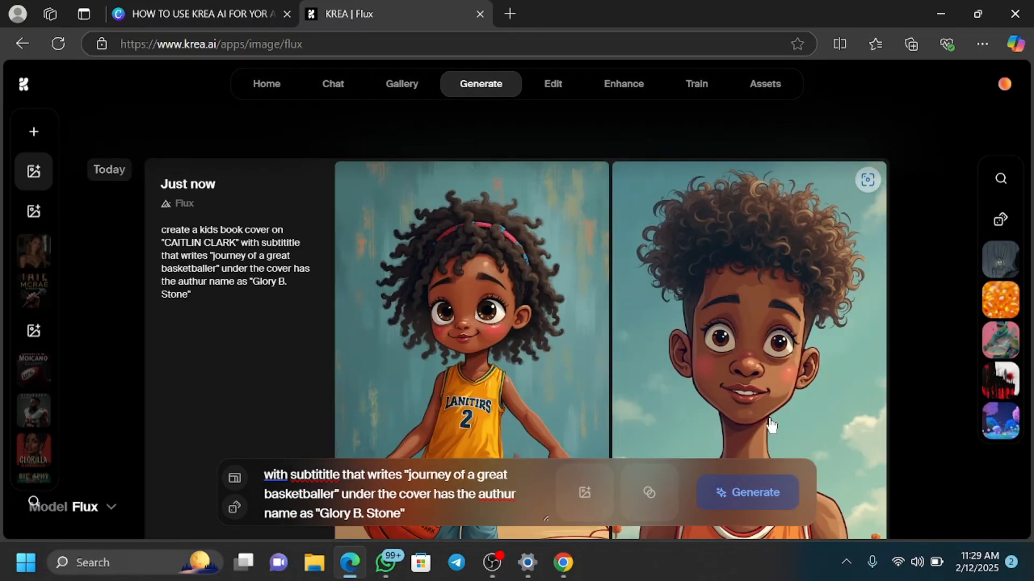
# Step: Scroll the results feed to inspect the generated cartoon basketball-player covers
pyautogui.scroll(-5, 771, 426)
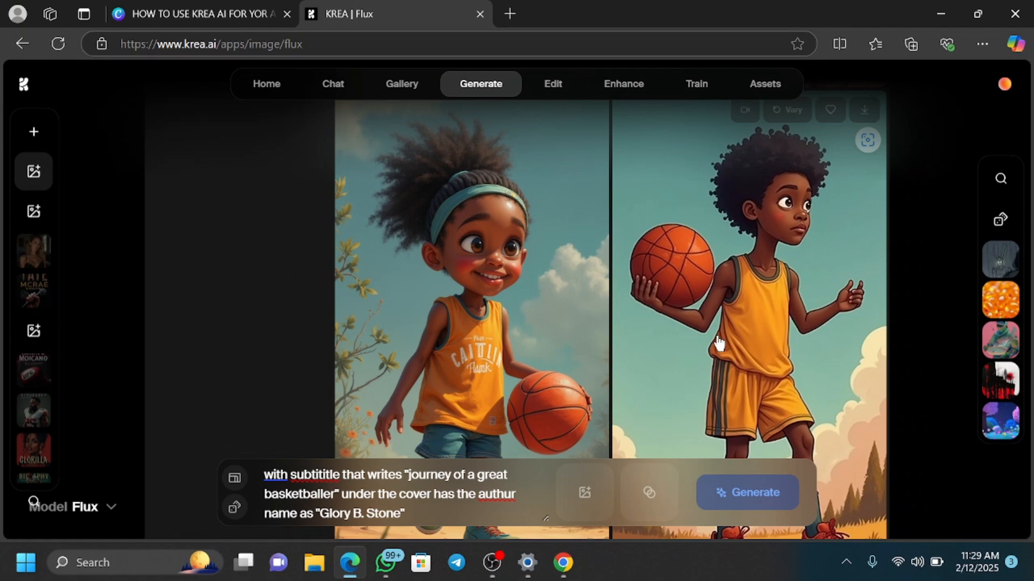
pyautogui.scroll(-5, 706, 350)
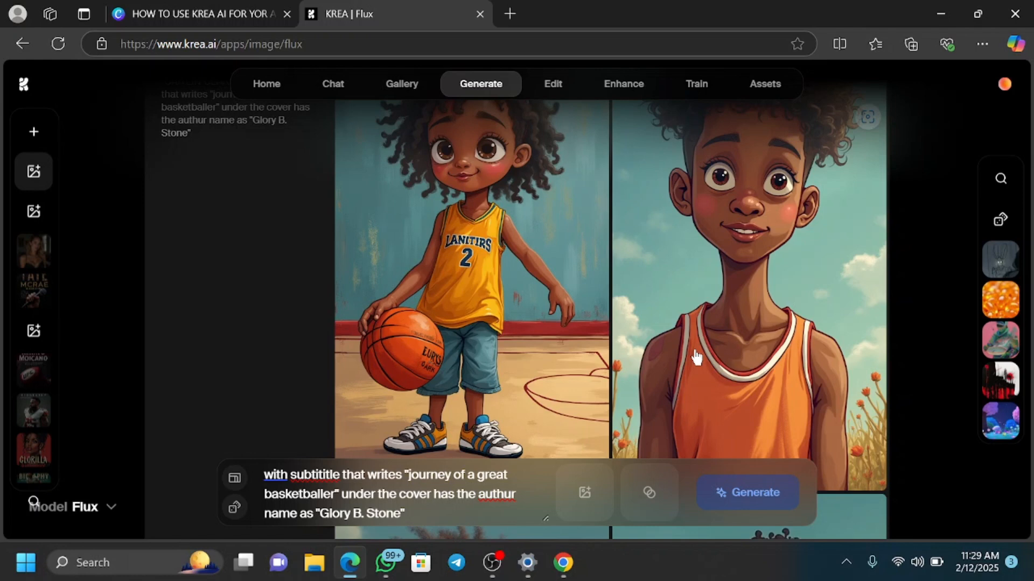
pyautogui.scroll(3, 557, 355)
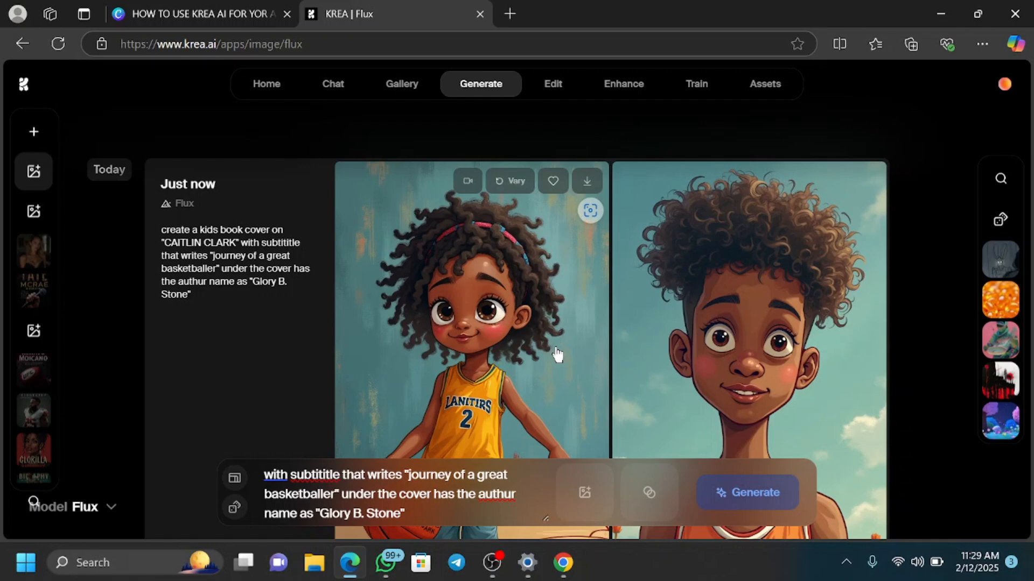
pyautogui.scroll(-8, 415, 225)
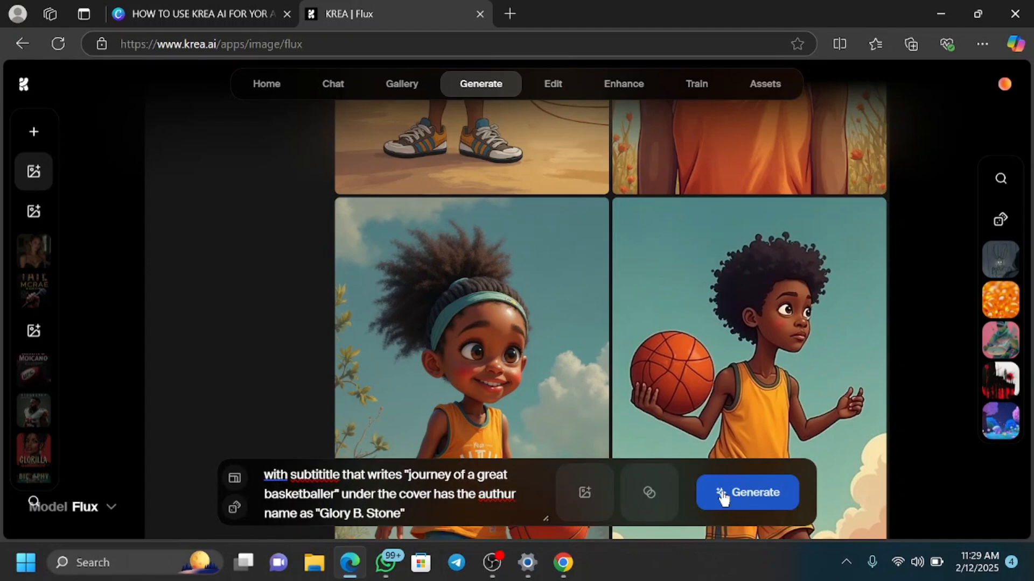
# Step: Save the headband basketball-girl image to Downloads as WEBP file 'img krea 1'
pyautogui.click(722, 498)
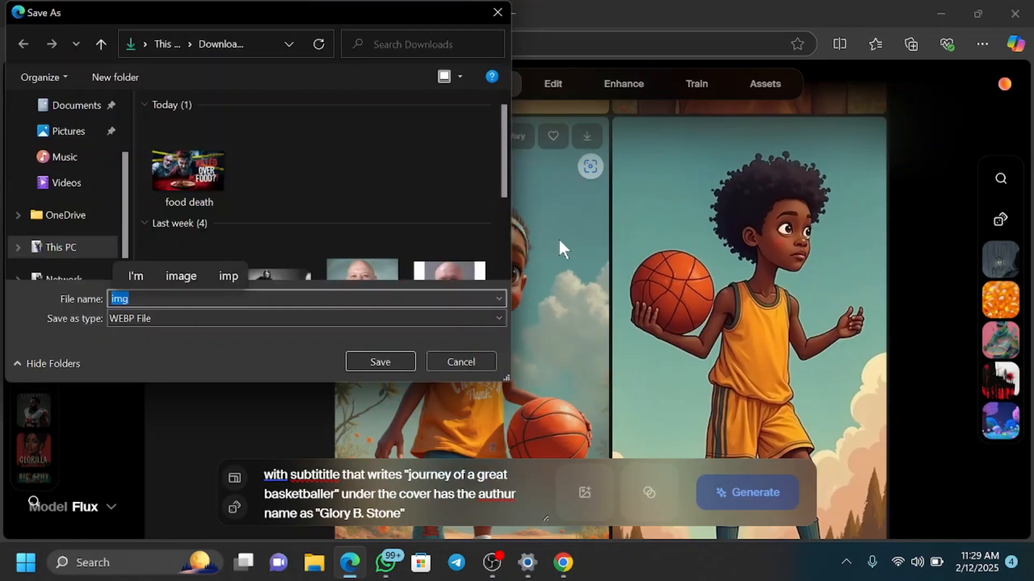
pyautogui.click(269, 300)
pyautogui.write('k')
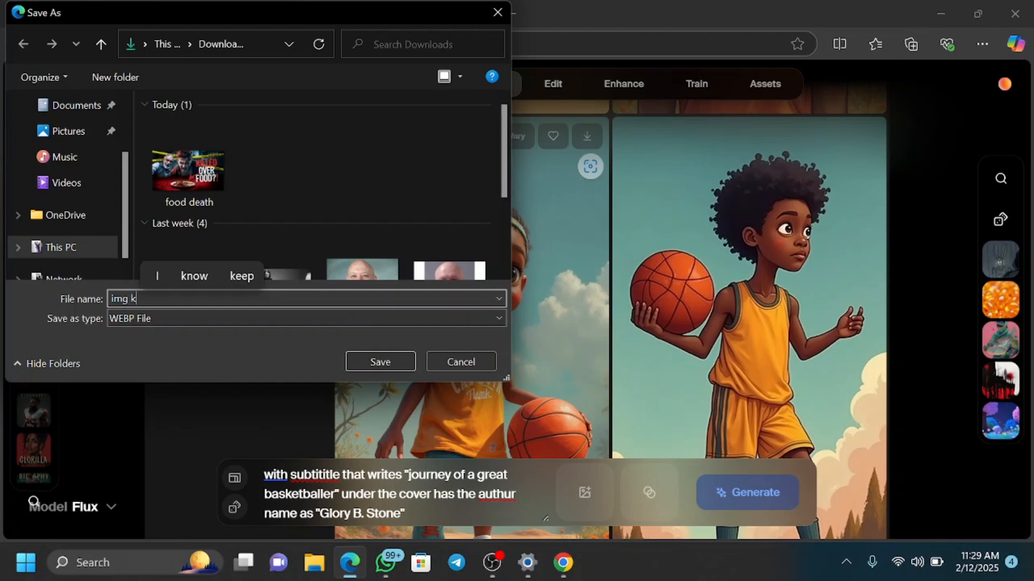
pyautogui.write('rea ')
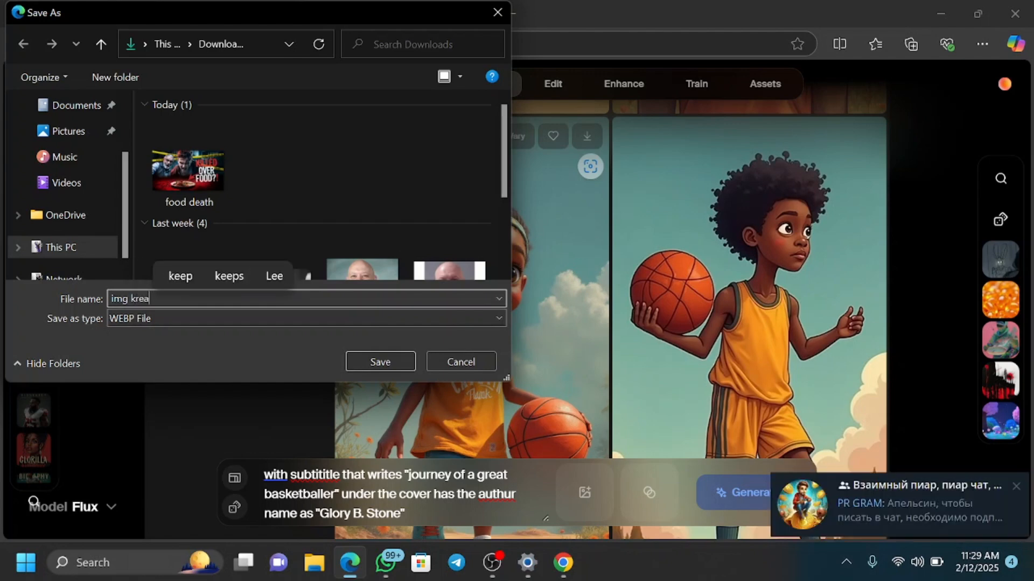
pyautogui.write('1')
pyautogui.press('Return')
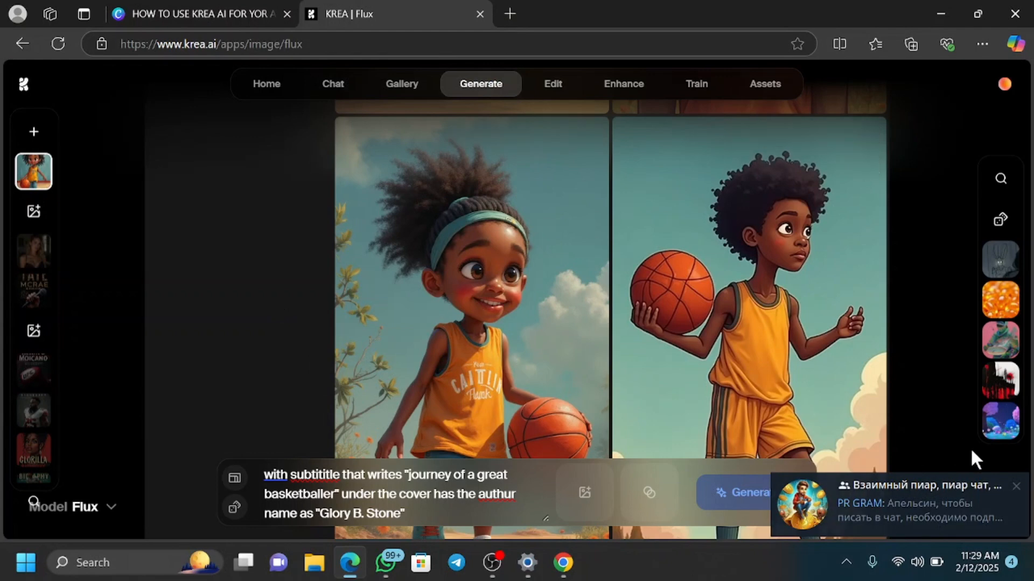
# Step: Dismiss the chat notification, set the aspect ratio to 1:1, and generate new kids' book covers
pyautogui.click(1016, 487)
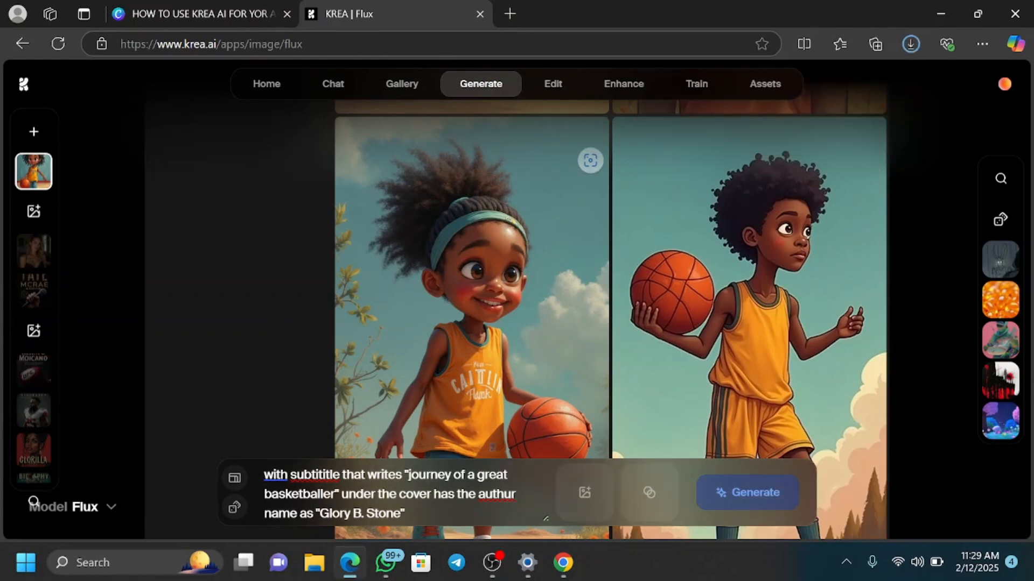
pyautogui.click(234, 478)
pyautogui.click(386, 414)
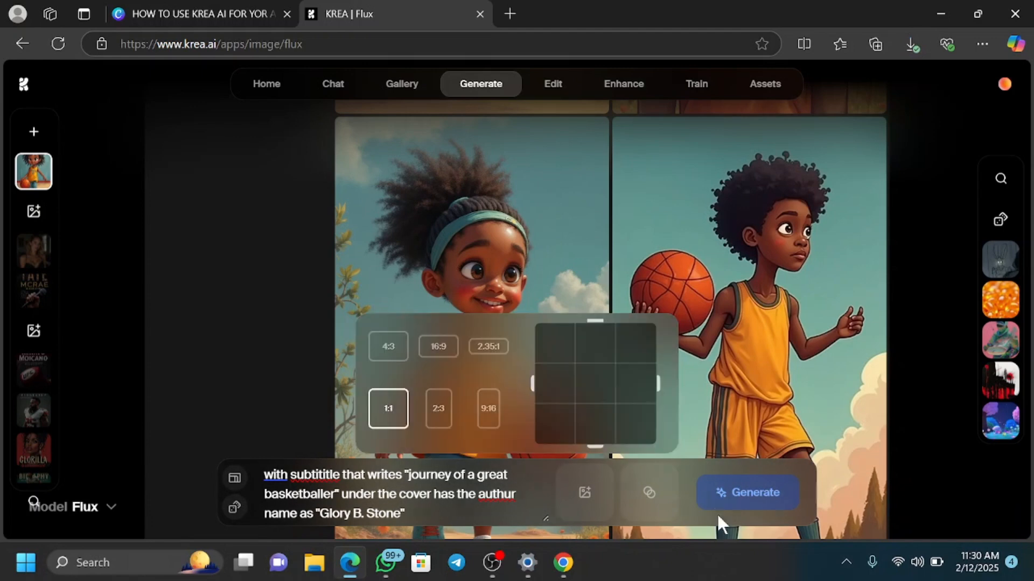
pyautogui.click(738, 494)
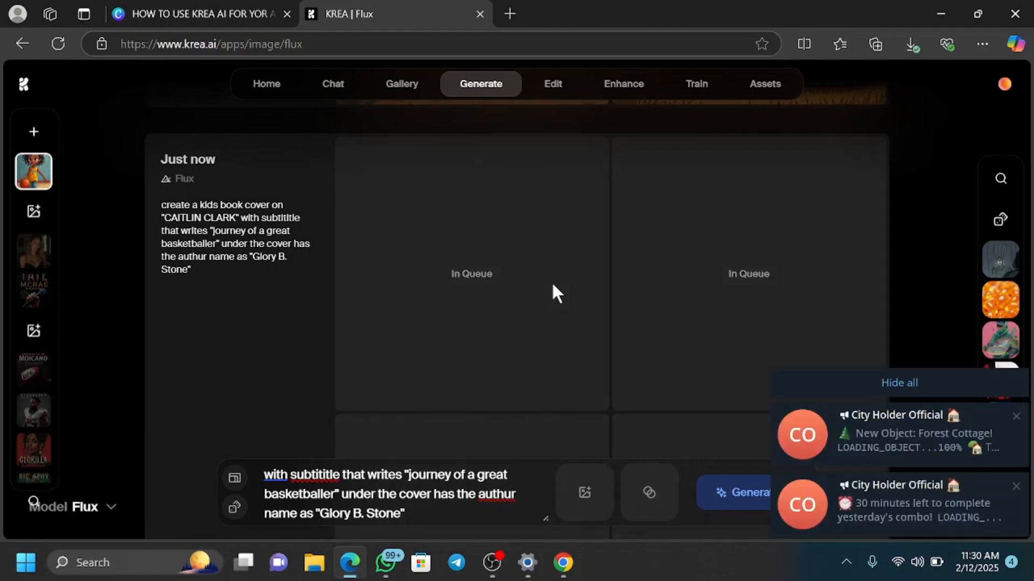
# Step: Dismiss the notifications and scroll through the new CAITLIN CLARK covers with subtitle and author
pyautogui.click(915, 387)
pyautogui.scroll(2, 917, 391)
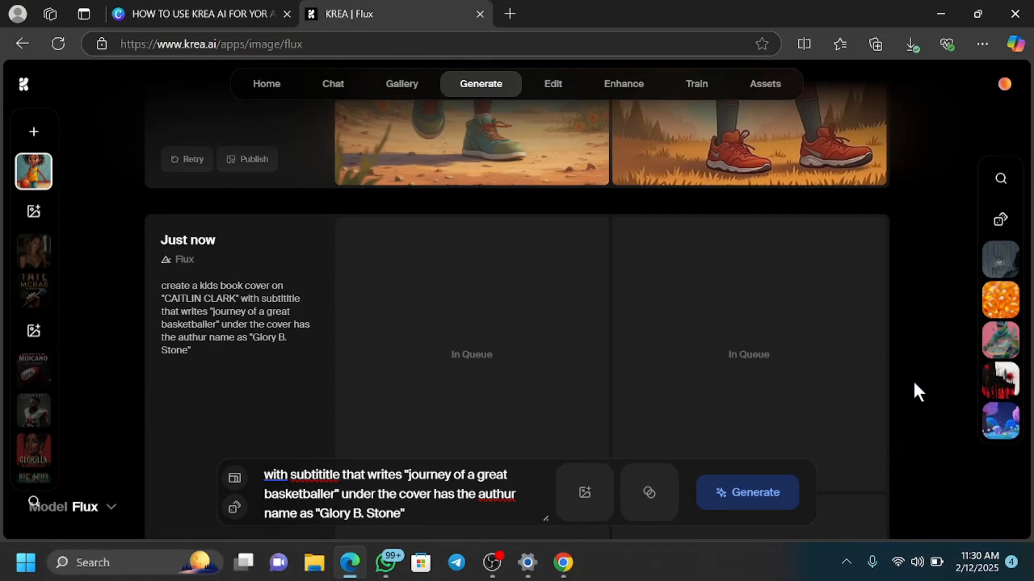
pyautogui.scroll(-2, 914, 384)
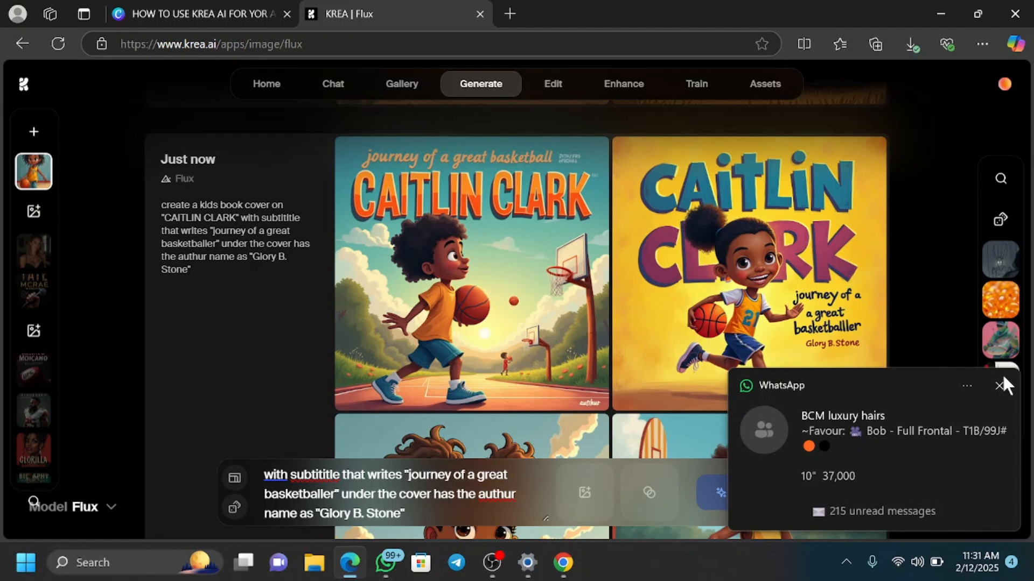
pyautogui.click(999, 385)
pyautogui.scroll(-3, 520, 349)
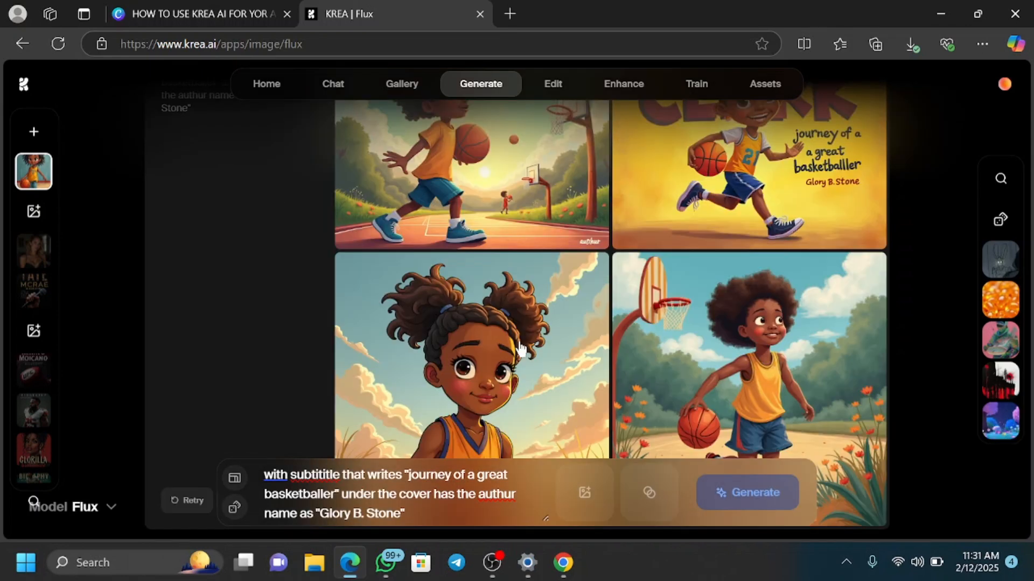
pyautogui.scroll(-2, 520, 349)
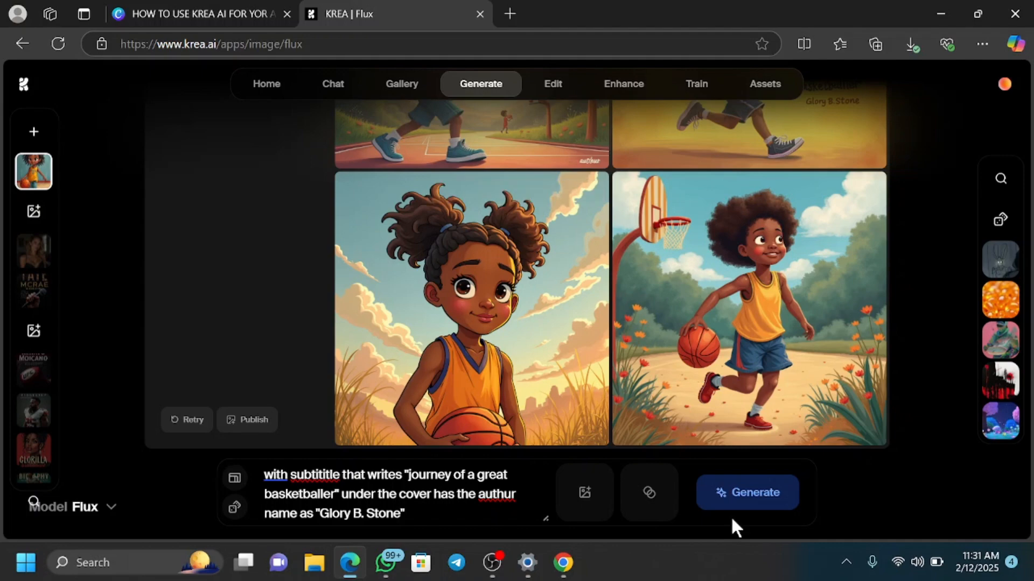
# Step: Generate another batch of covers from the same kids' book-cover prompt
pyautogui.click(721, 494)
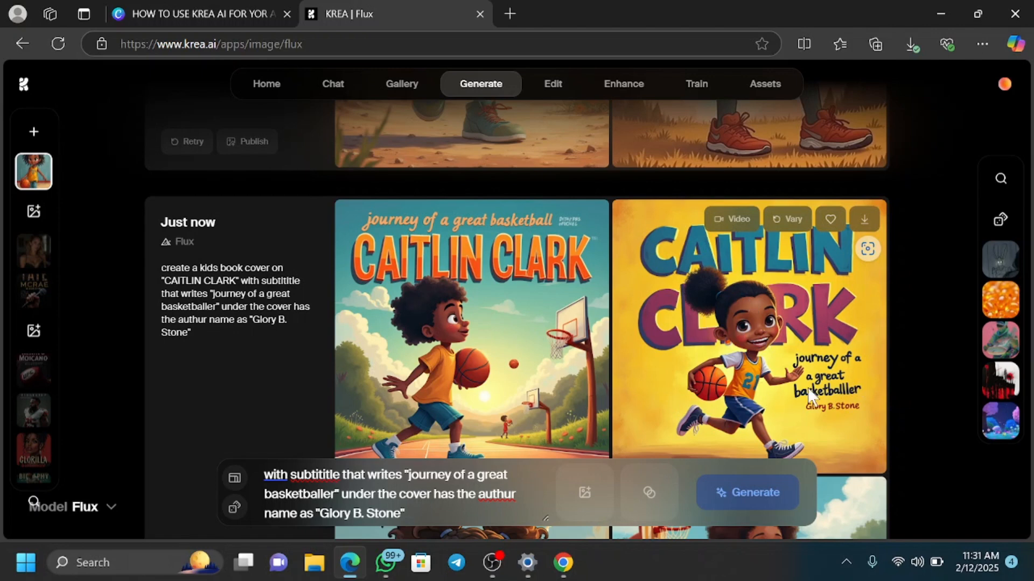
pyautogui.scroll(-3, 609, 392)
pyautogui.scroll(-3, 738, 335)
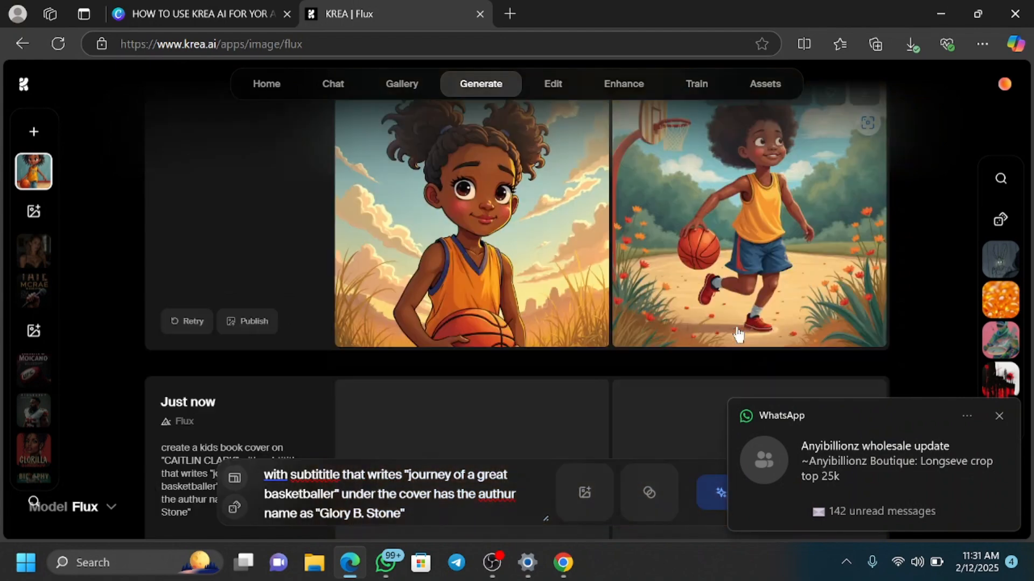
pyautogui.scroll(-4, 736, 331)
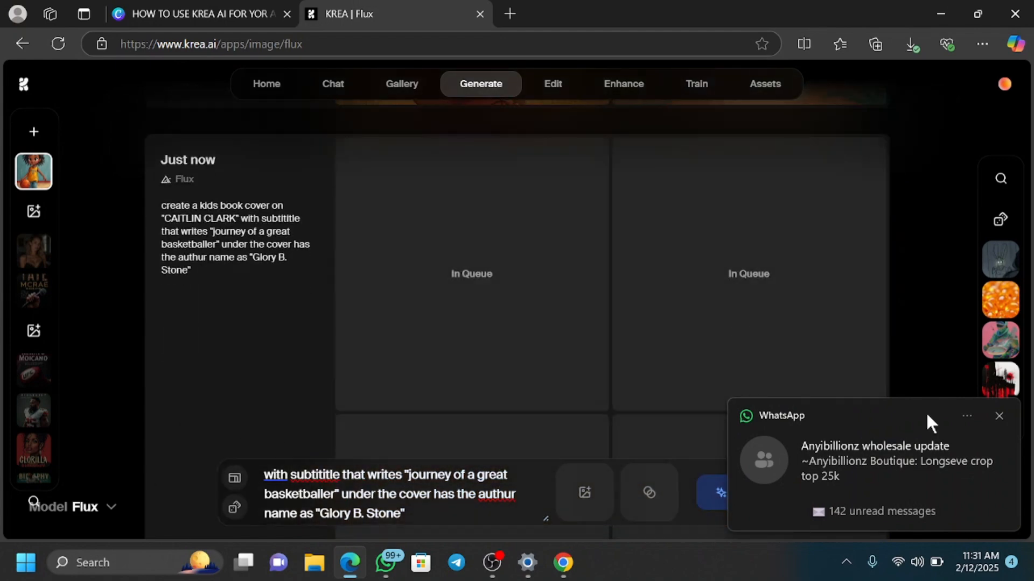
# Step: Dismiss the chat notification and watch the four cartoon Caitlin Clark basketball covers render
pyautogui.click(995, 419)
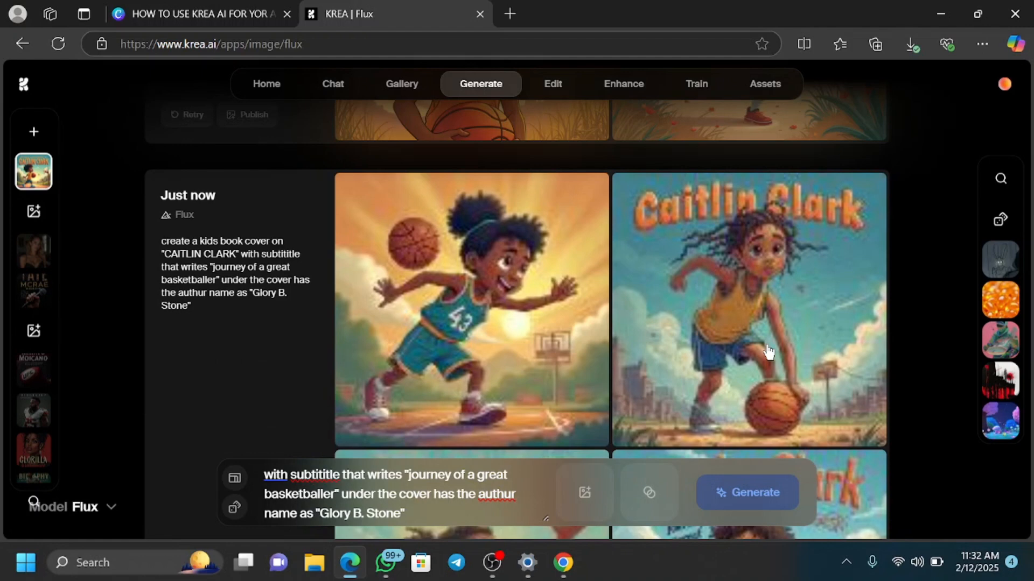
pyautogui.scroll(-2, 768, 353)
pyautogui.scroll(3, 723, 332)
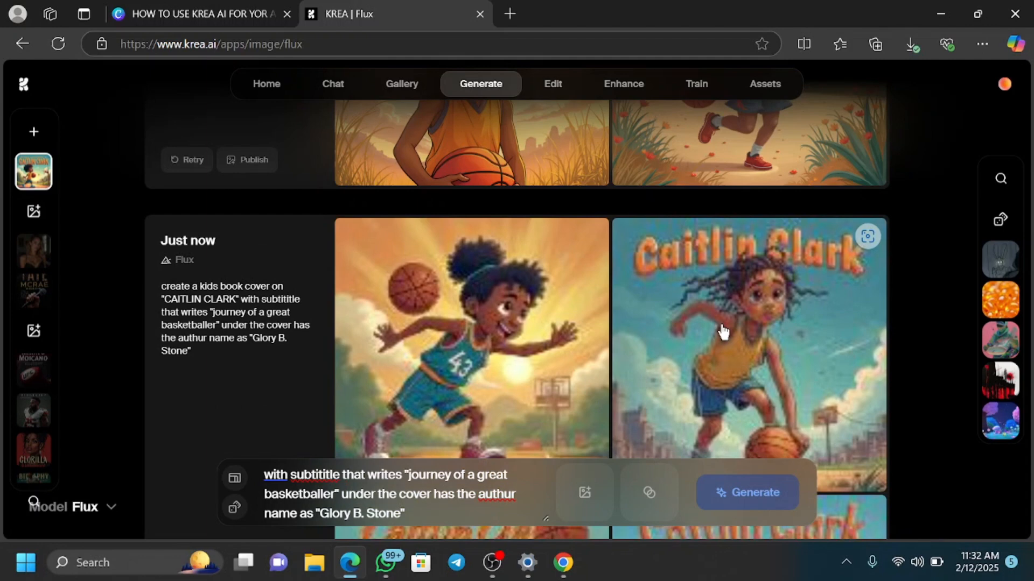
pyautogui.scroll(-5, 670, 319)
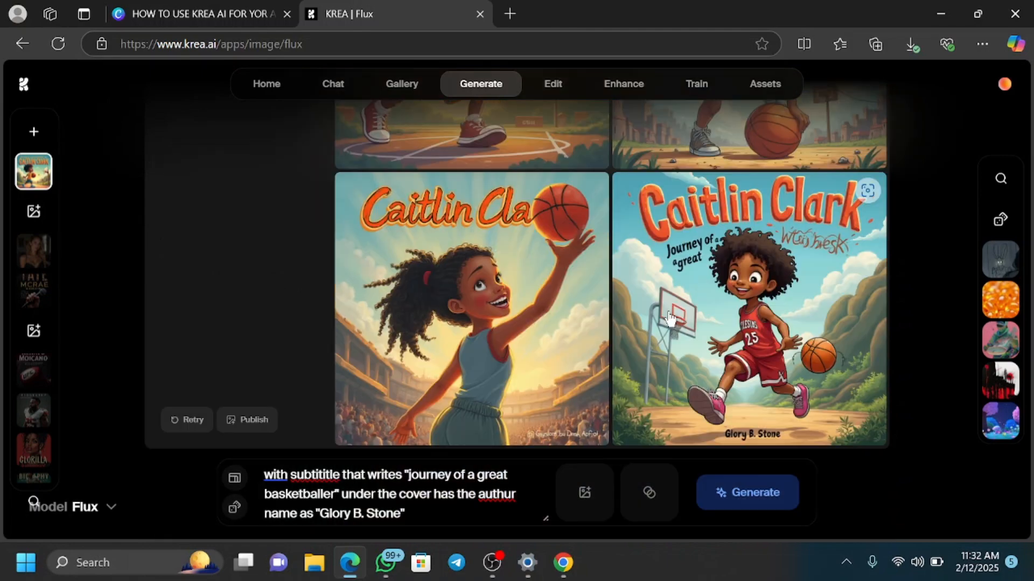
pyautogui.scroll(4, 670, 319)
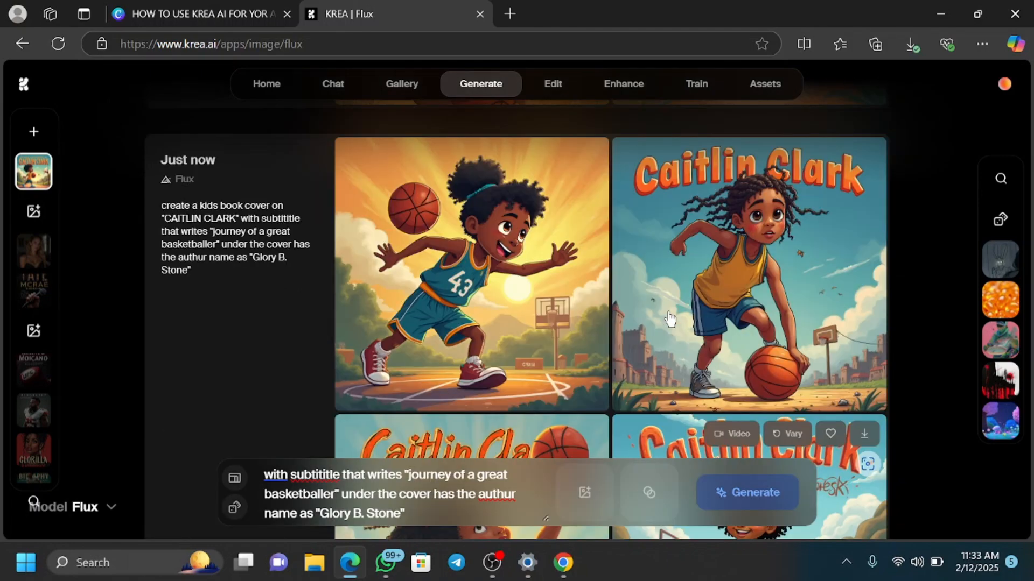
pyautogui.moveTo(686, 180)
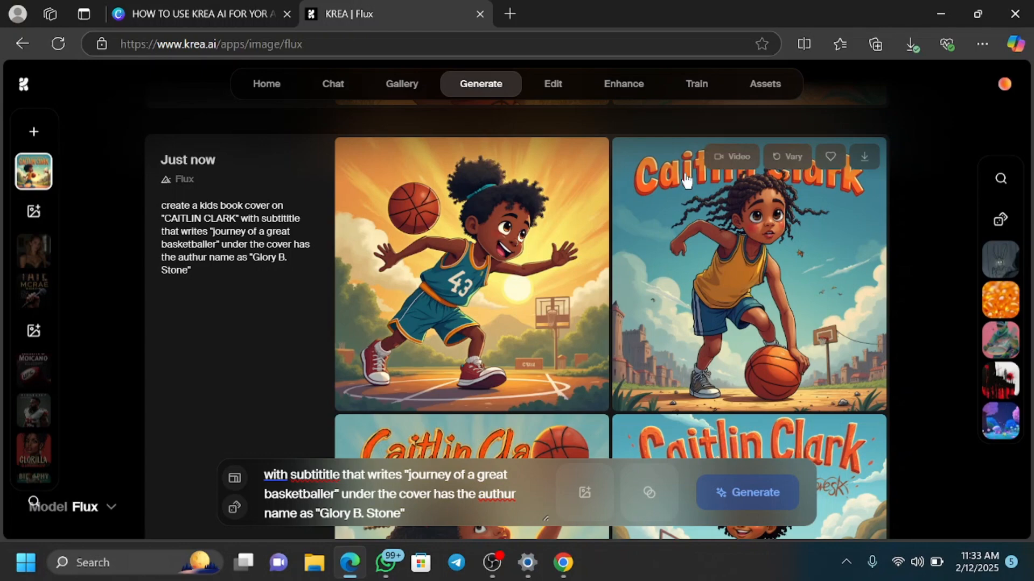
# Step: Preview the yellow-jersey dribbling cover and save it to Downloads as krea 2.webp
pyautogui.click(685, 180)
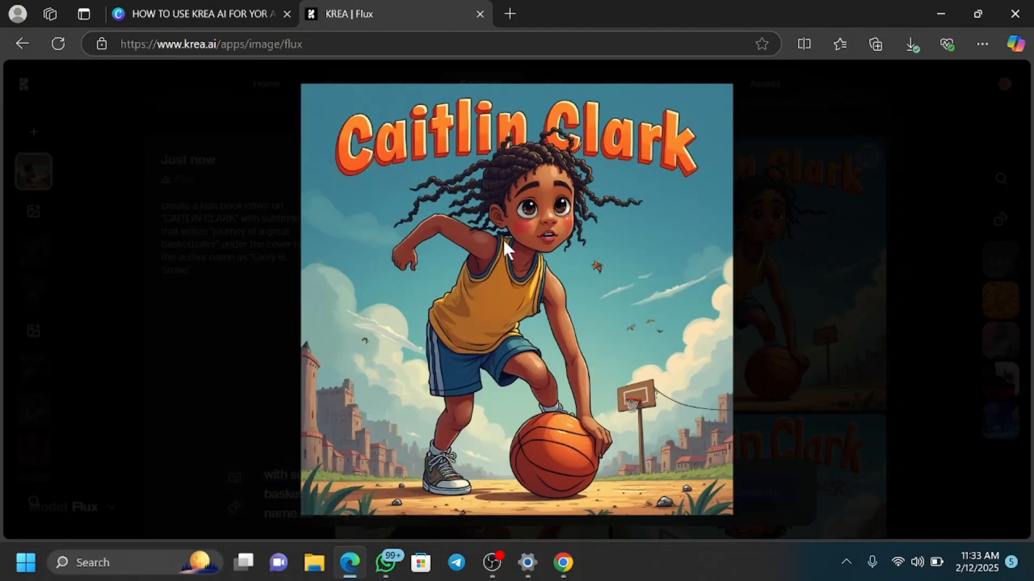
pyautogui.click(808, 306)
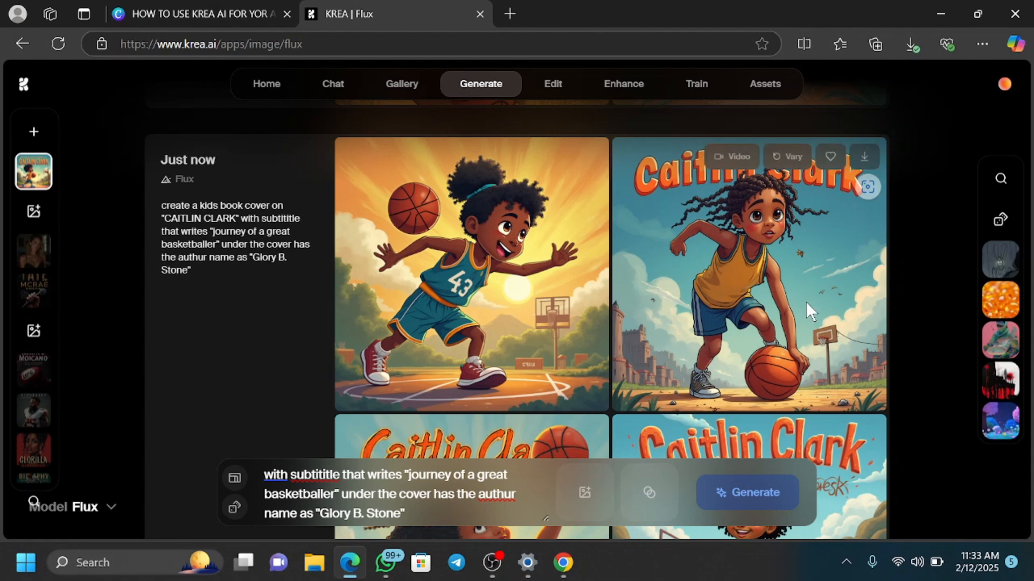
pyautogui.rightClick(806, 302)
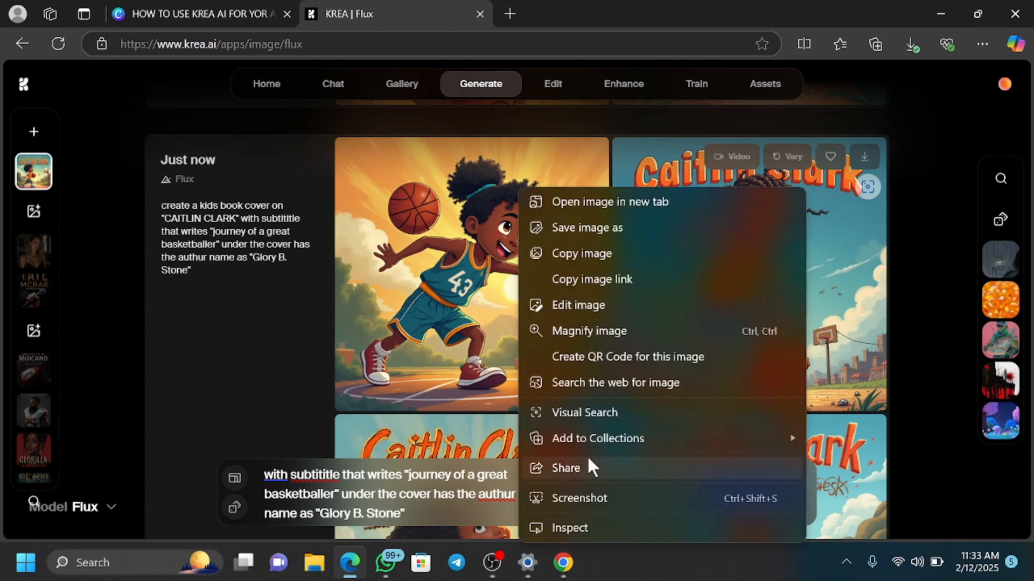
pyautogui.click(587, 226)
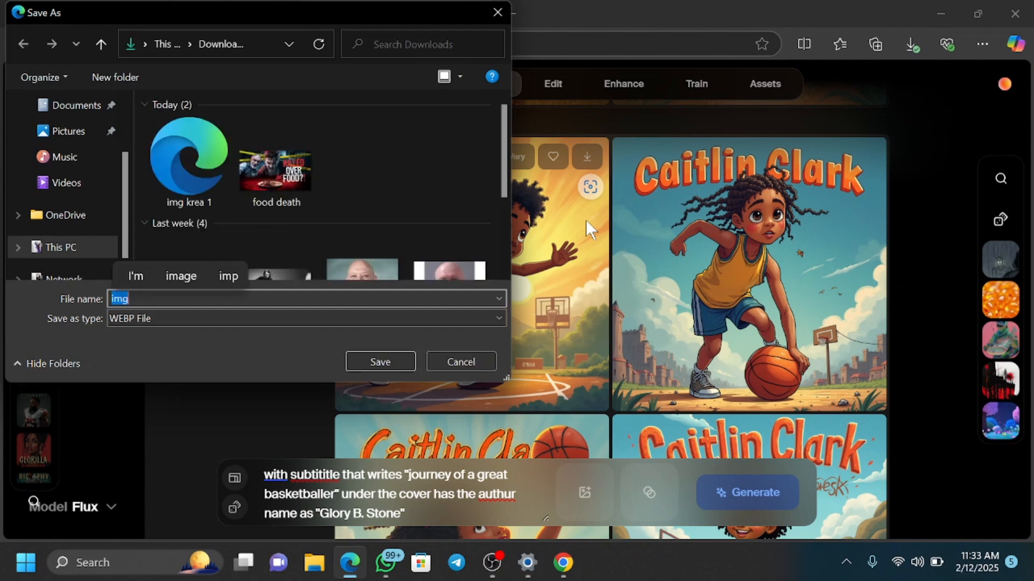
pyautogui.press('BackSpace')
pyautogui.write('krea 2')
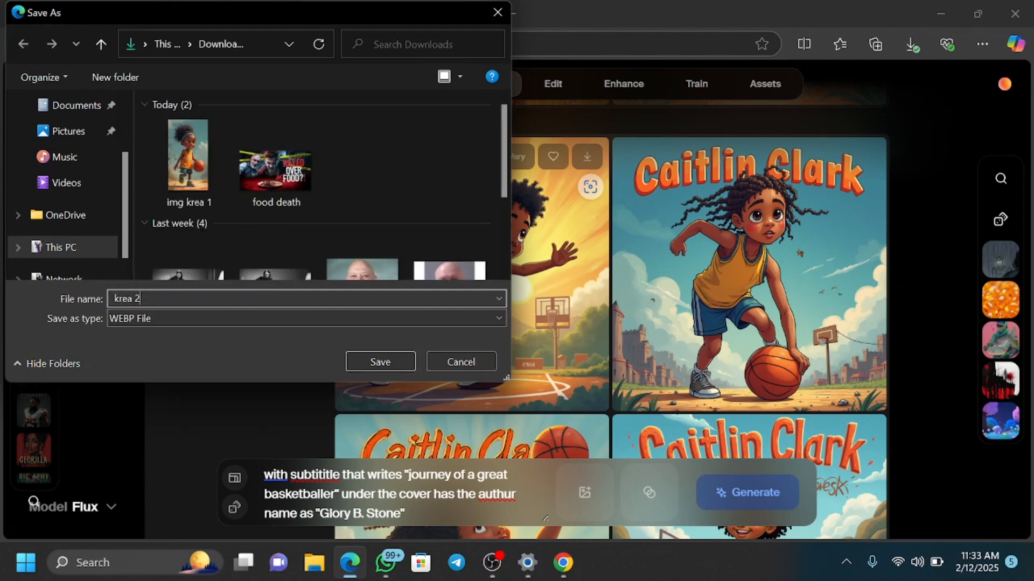
pyautogui.press('Return')
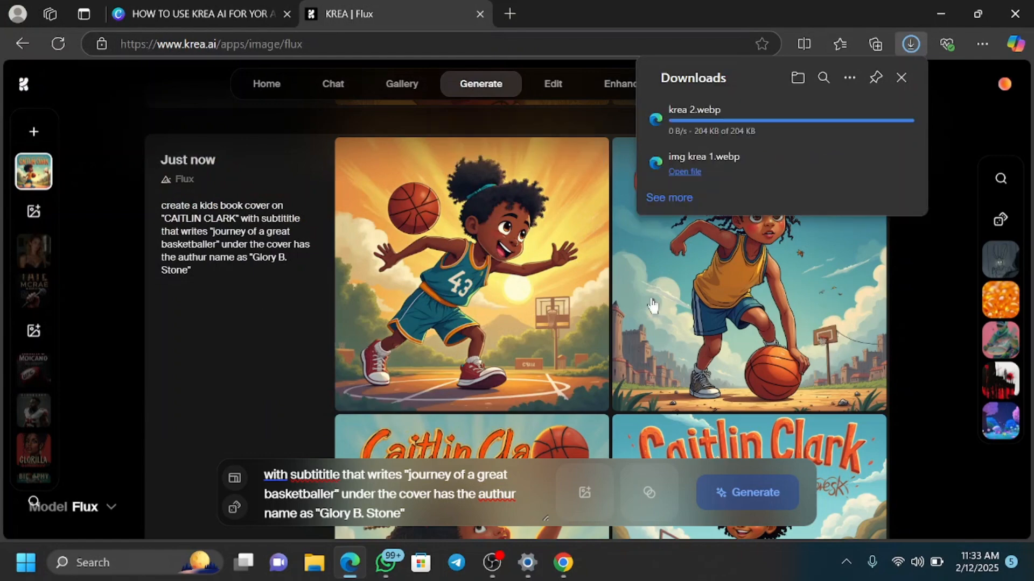
# Step: Close the Downloads list and return to the generated covers
pyautogui.scroll(-5, 653, 305)
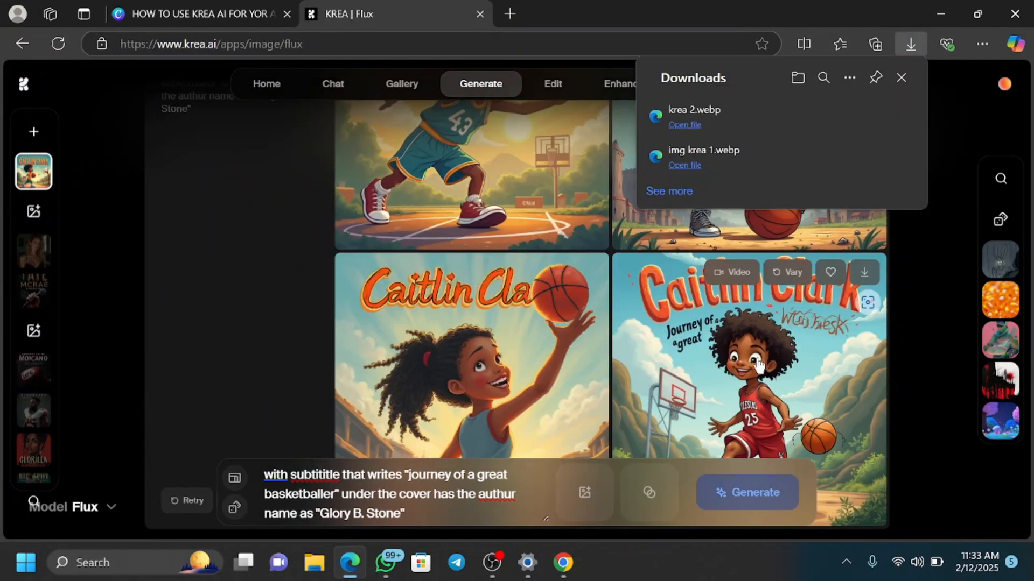
pyautogui.scroll(3, 760, 329)
pyautogui.scroll(1, 761, 328)
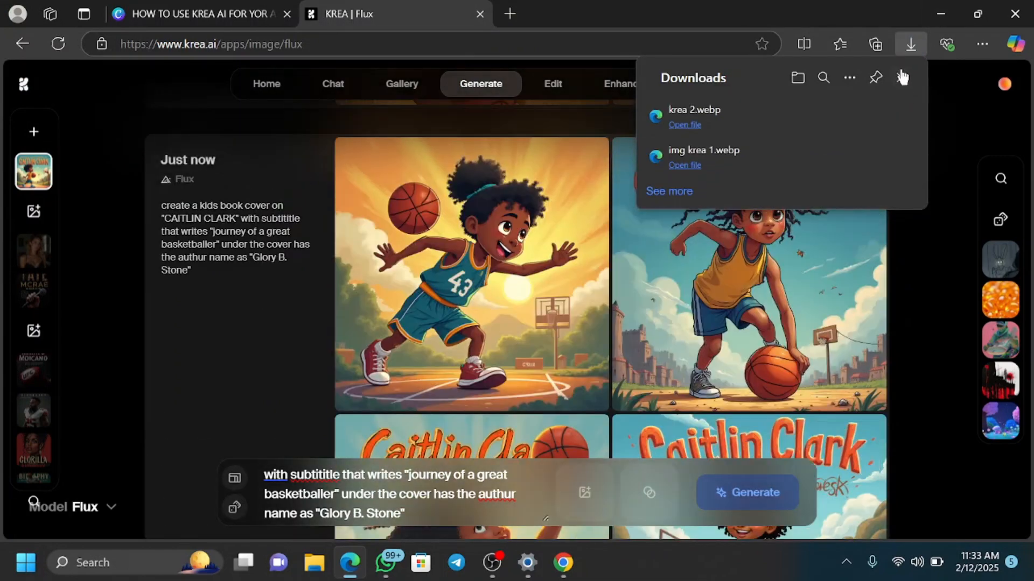
pyautogui.click(901, 77)
pyautogui.scroll(-3, 631, 274)
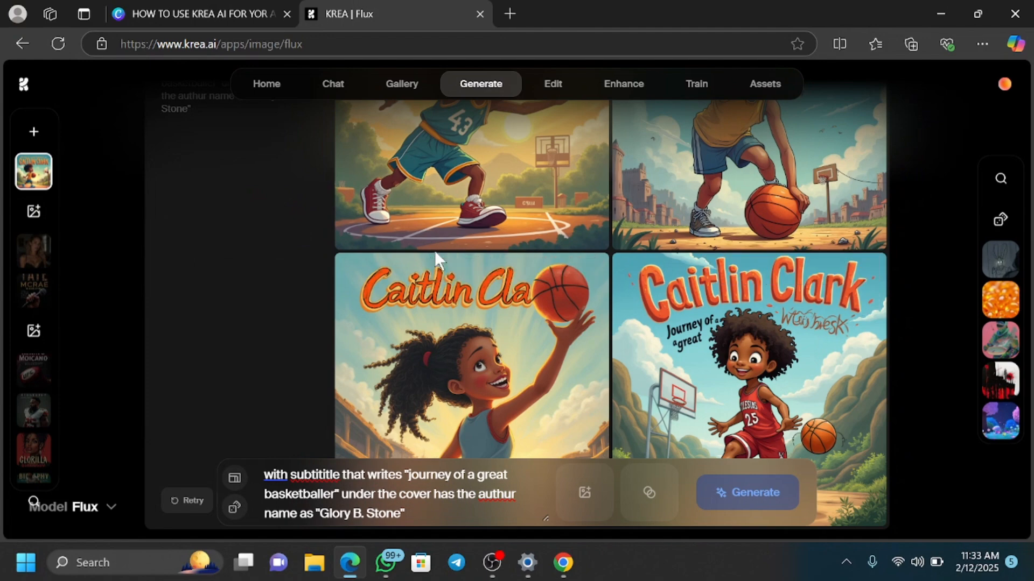
pyautogui.scroll(3, 624, 239)
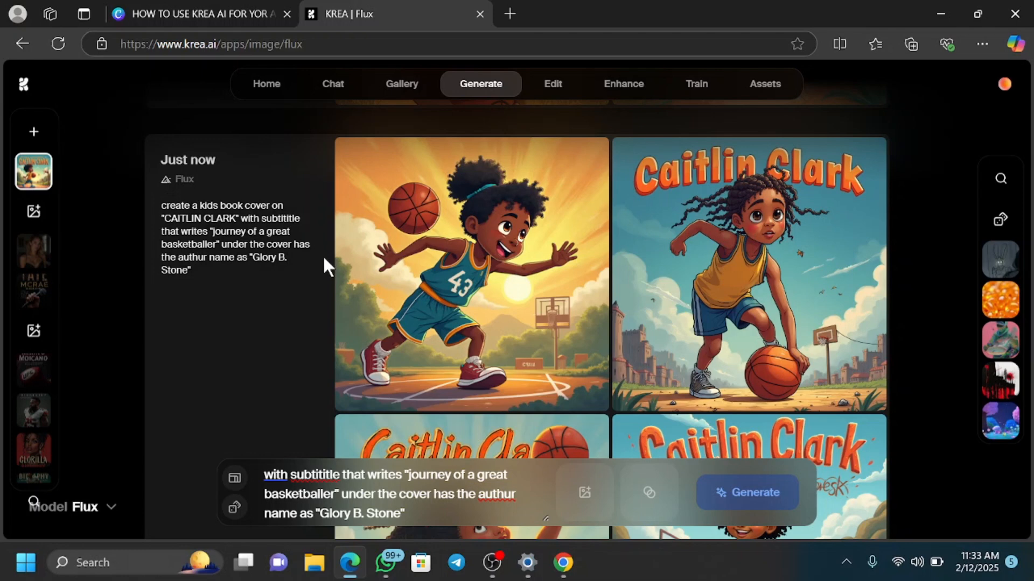
# Step: Replace 'kids' with 'biography' in the prompt so it requests a biography book cover
pyautogui.moveTo(212, 206); pyautogui.dragTo(216, 203)
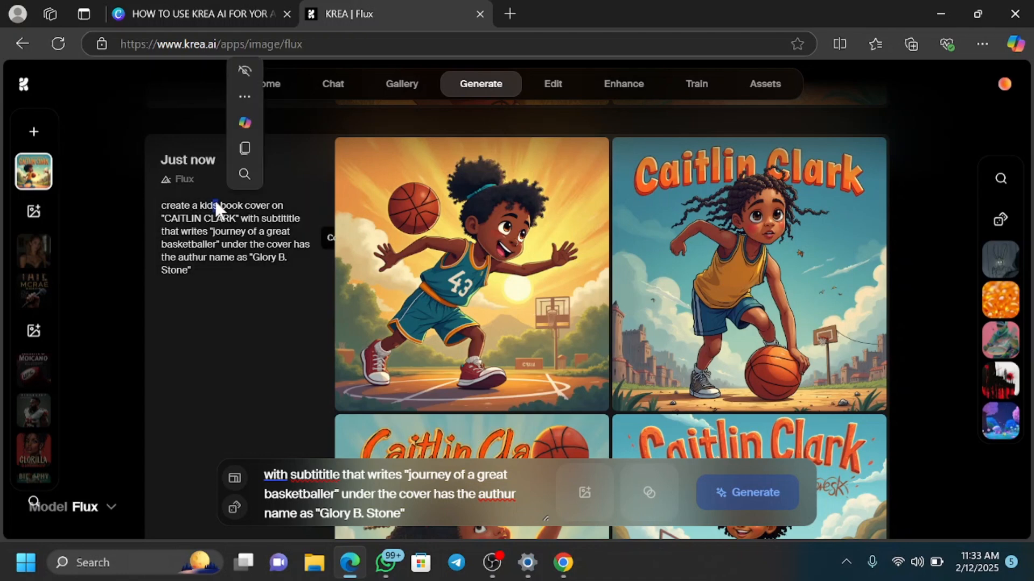
pyautogui.click(230, 212)
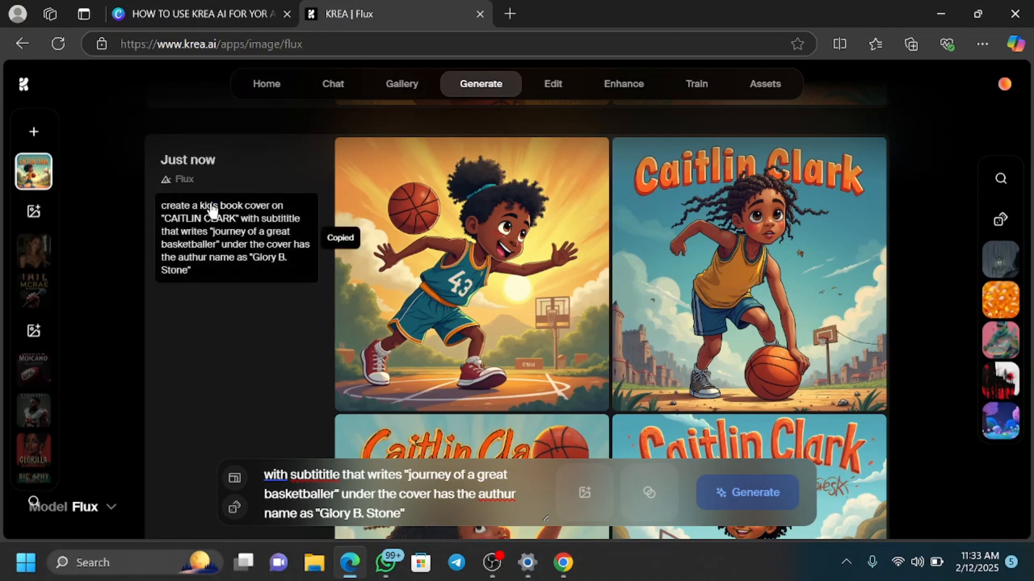
pyautogui.doubleClick(210, 208)
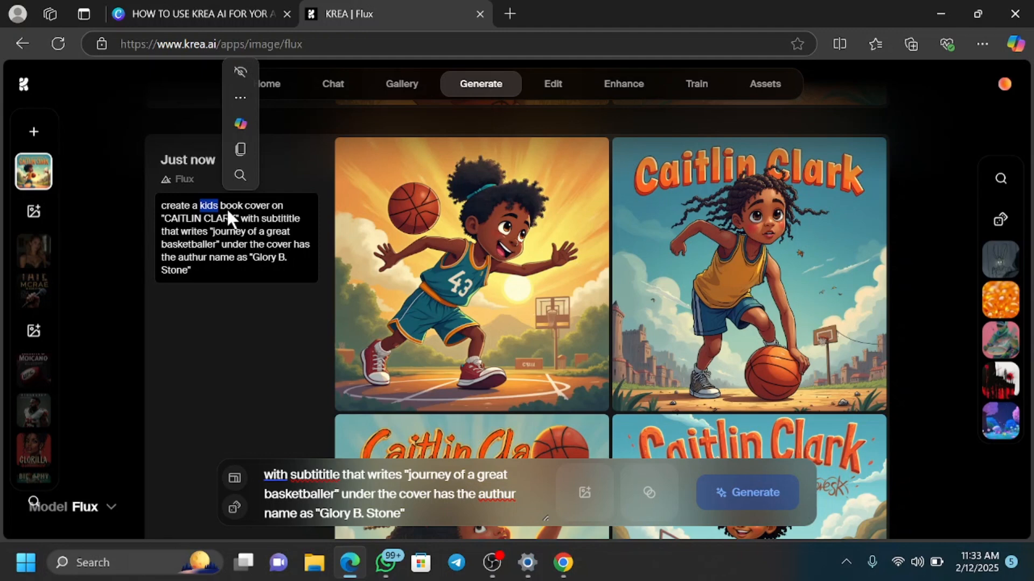
pyautogui.click(214, 209)
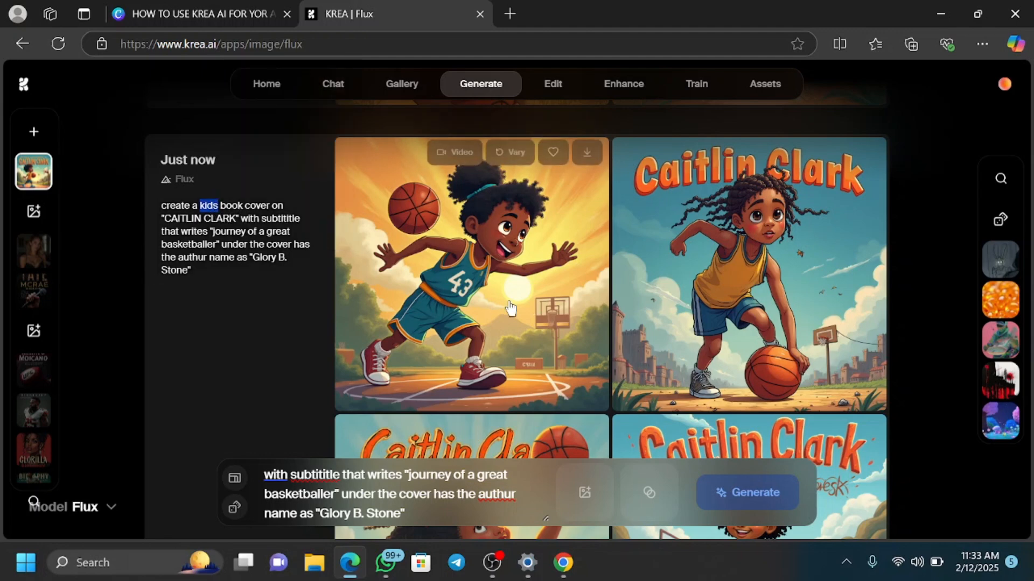
pyautogui.scroll(-5, 511, 309)
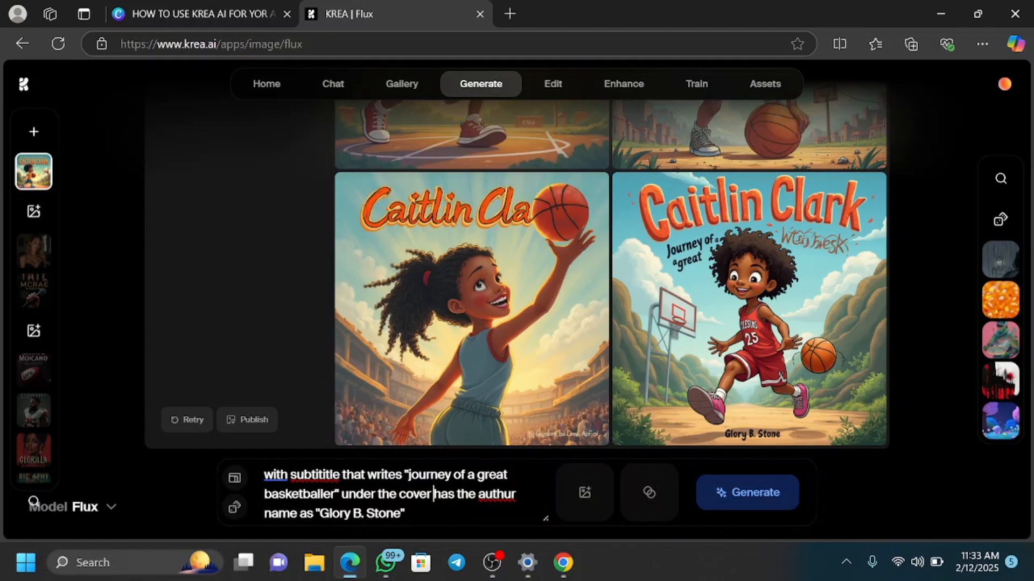
pyautogui.scroll(1, 404, 494)
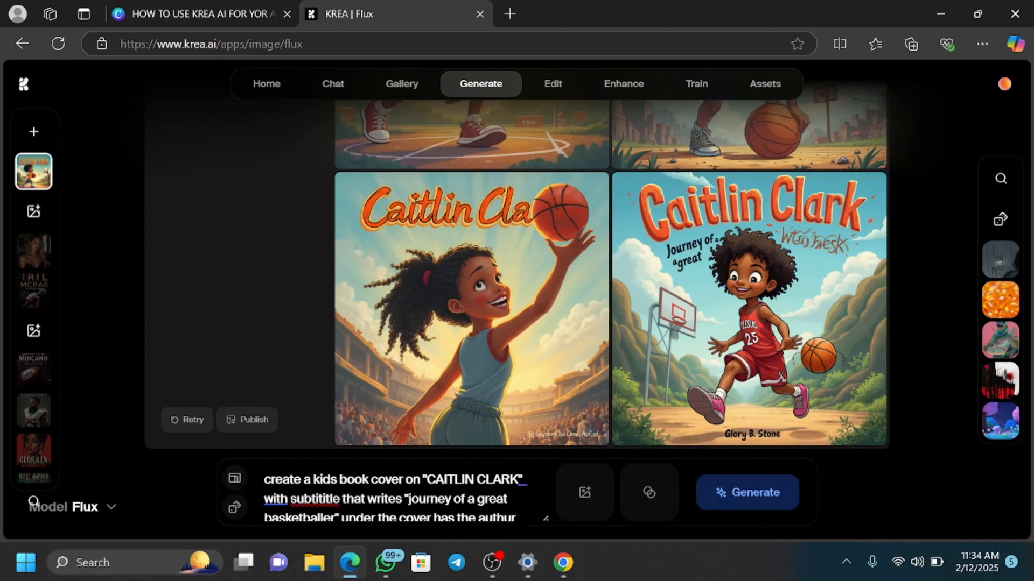
pyautogui.press('BackSpace')
pyautogui.press('BackSpace')
pyautogui.press('BackSpace')
pyautogui.press('BackSpace')
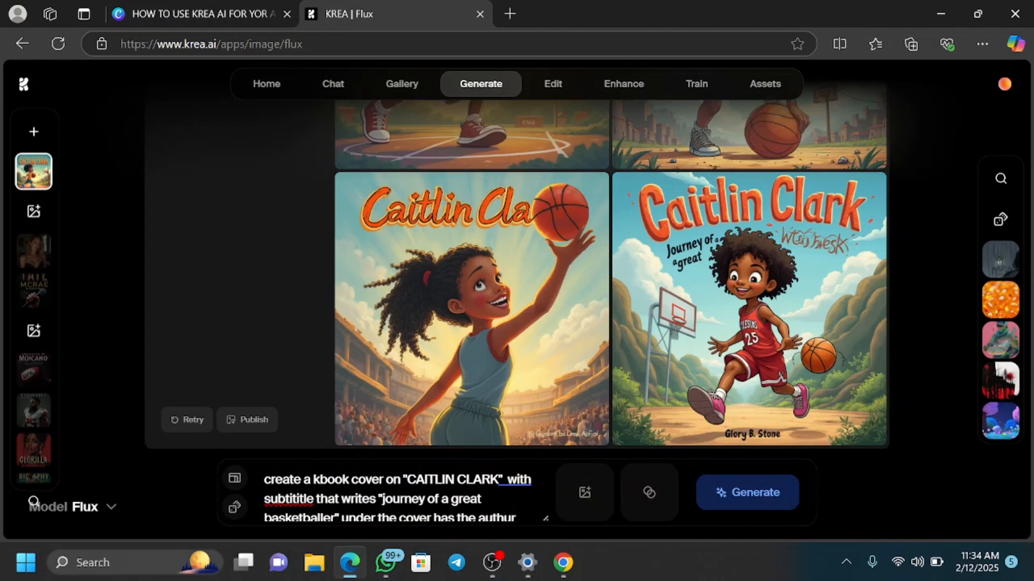
pyautogui.press('BackSpace')
pyautogui.write('biog')
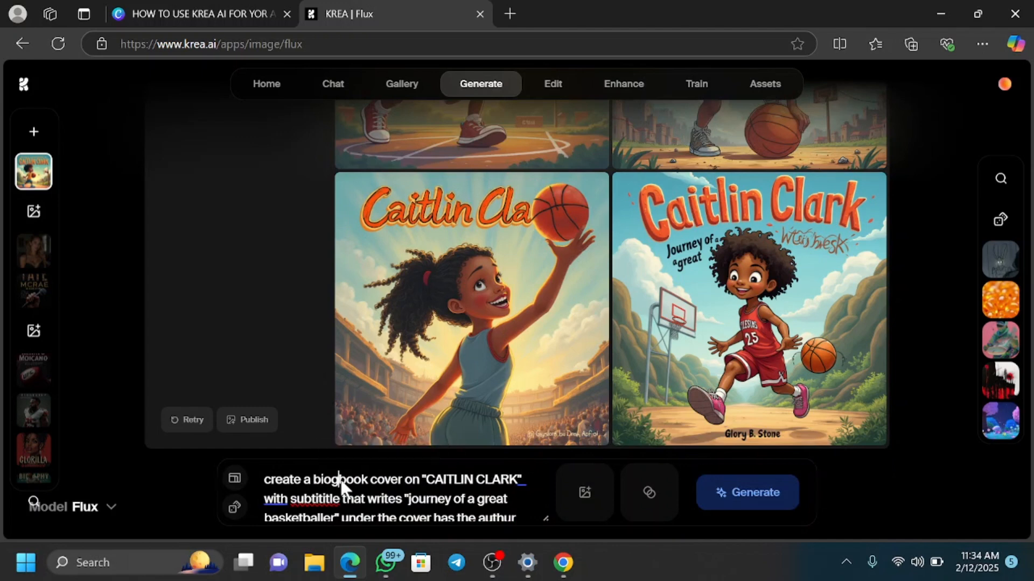
pyautogui.write('raphy')
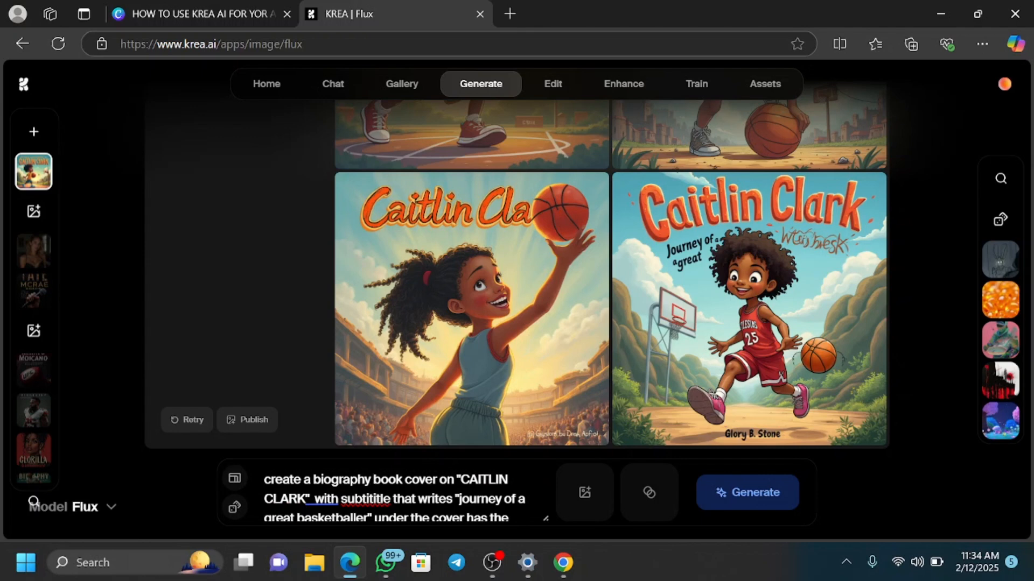
# Step: Set the image aspect ratio to 2:3 portrait
pyautogui.scroll(-1, 484, 506)
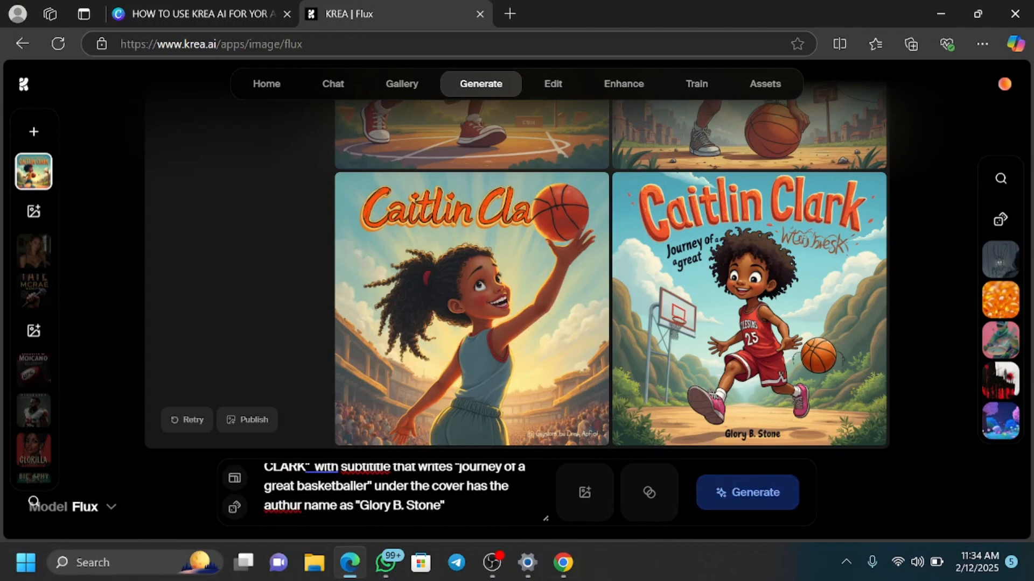
pyautogui.click(233, 478)
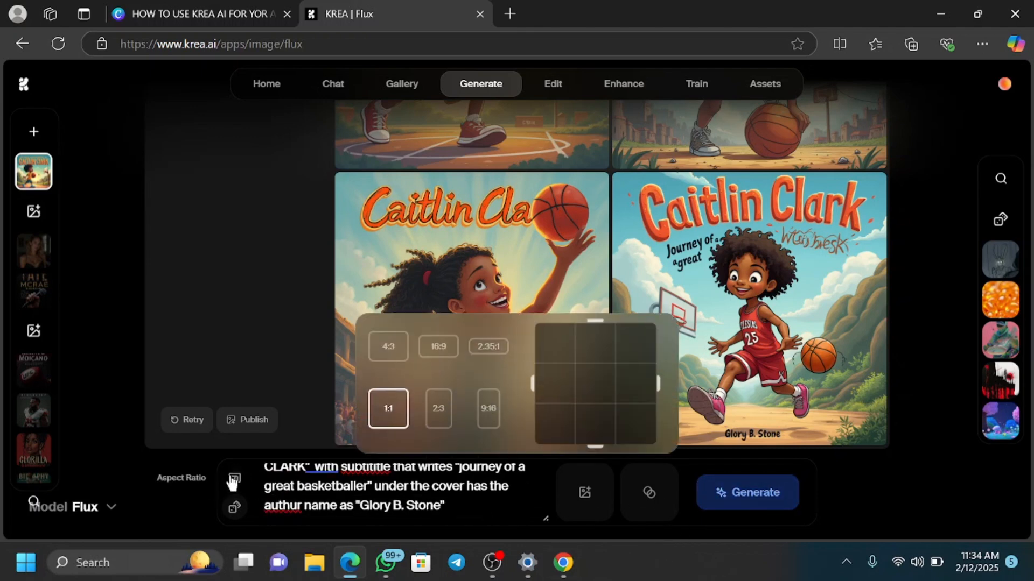
pyautogui.click(439, 412)
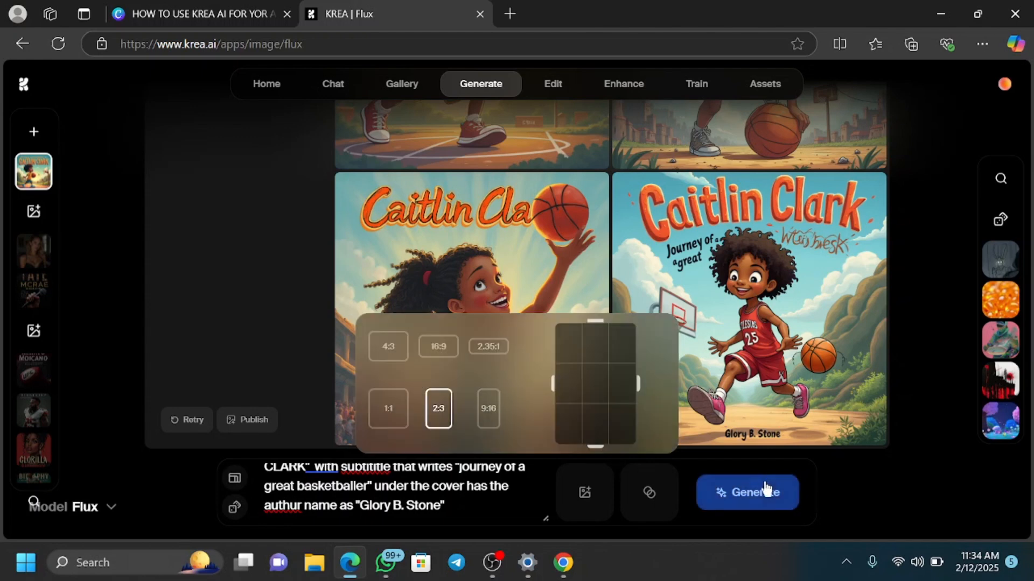
# Step: Generate images from the biography-cover prompt and scroll through the new portraits
pyautogui.click(766, 508)
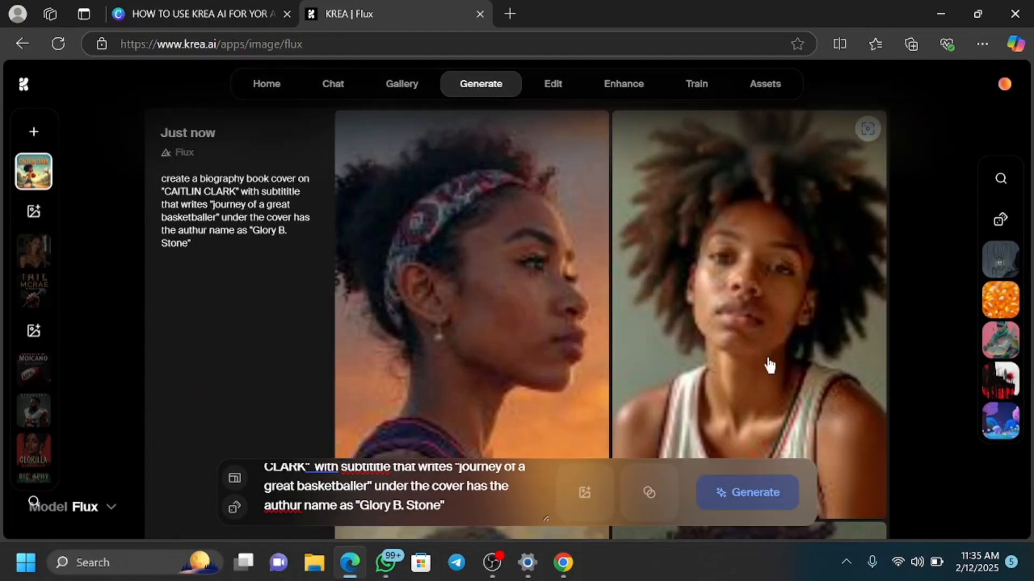
pyautogui.scroll(-3, 769, 366)
pyautogui.scroll(2, 773, 359)
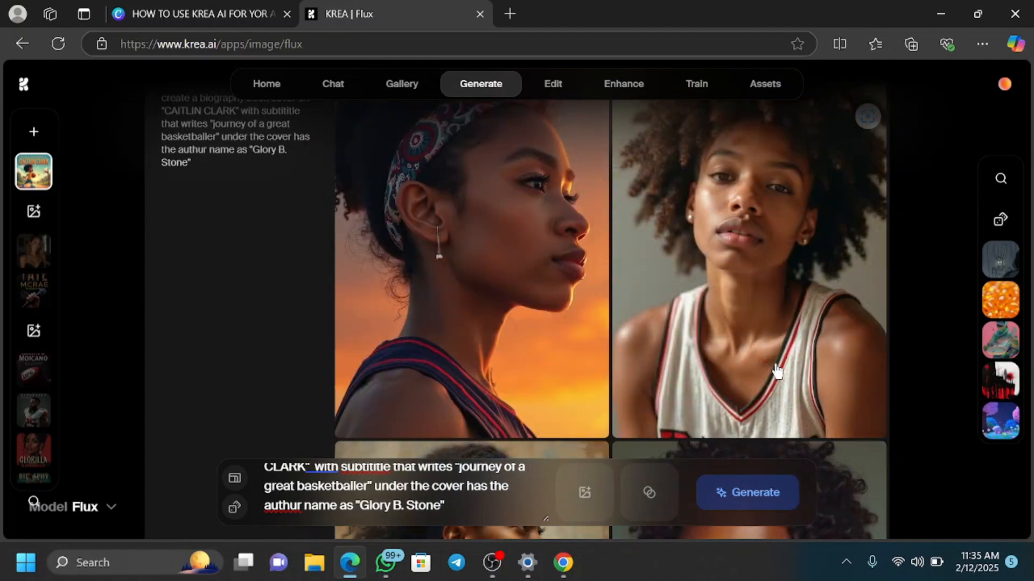
pyautogui.scroll(-6, 674, 336)
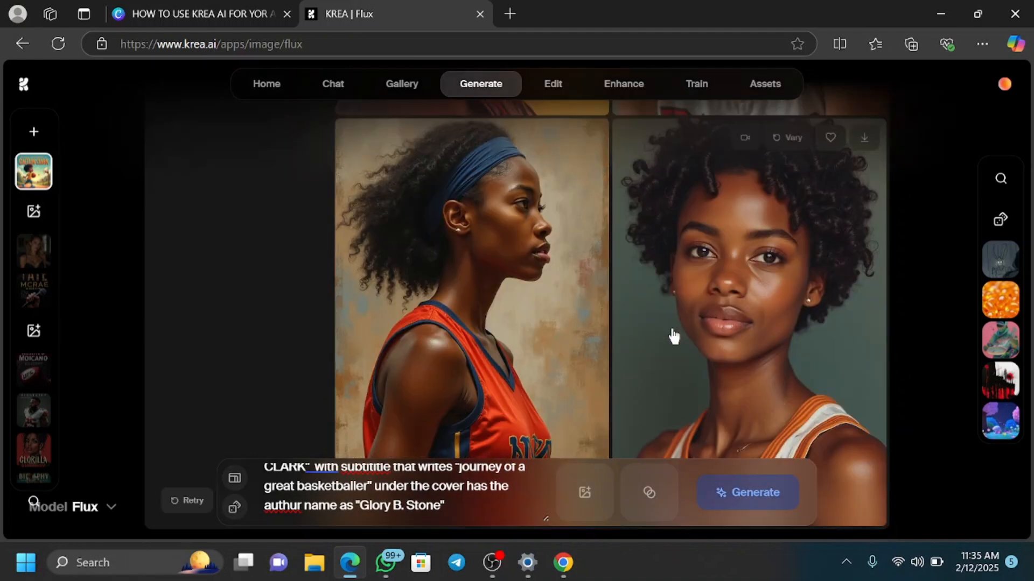
pyautogui.scroll(3, 674, 336)
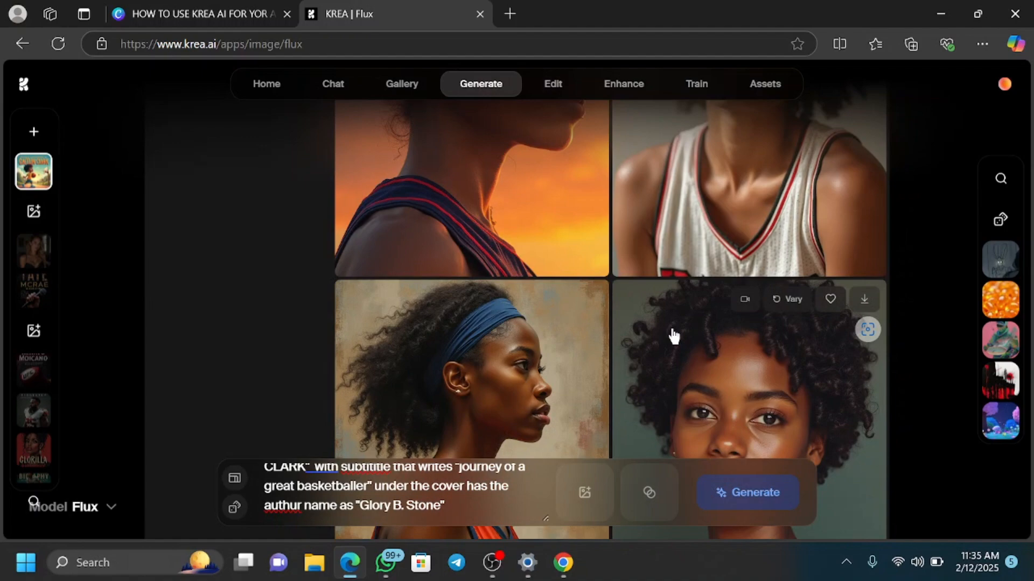
pyautogui.scroll(5, 674, 337)
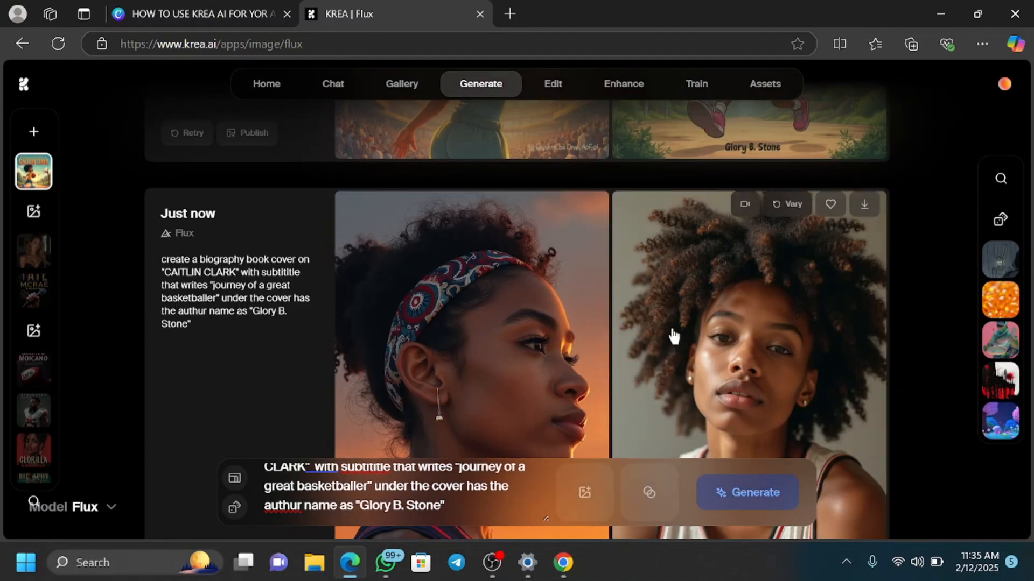
pyautogui.scroll(-2, 674, 336)
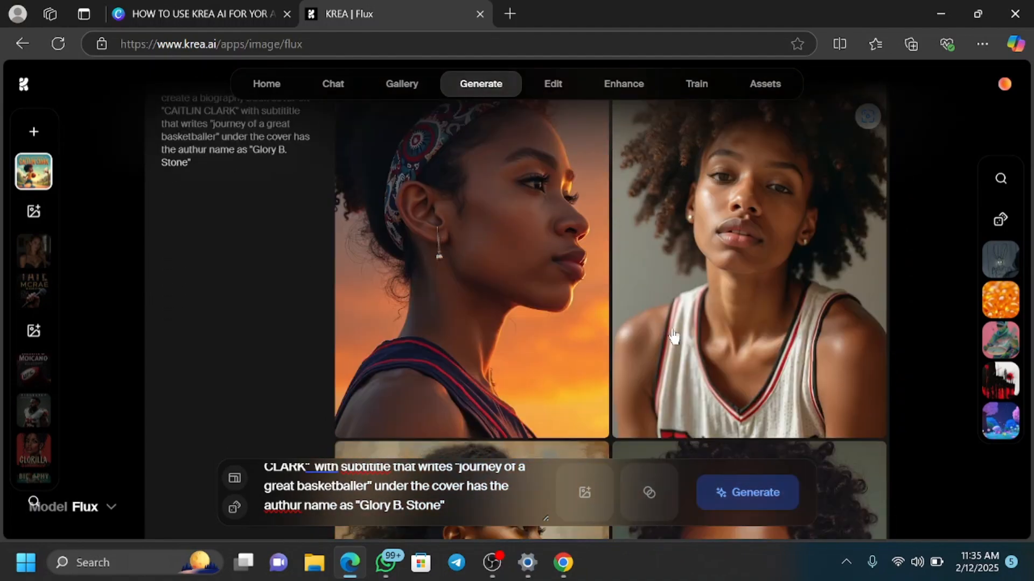
pyautogui.scroll(-4, 673, 337)
pyautogui.scroll(4, 673, 337)
# Step: Like the left headband portrait, enlarge both portraits, then return to the Just now prompt card
pyautogui.doubleClick(487, 245)
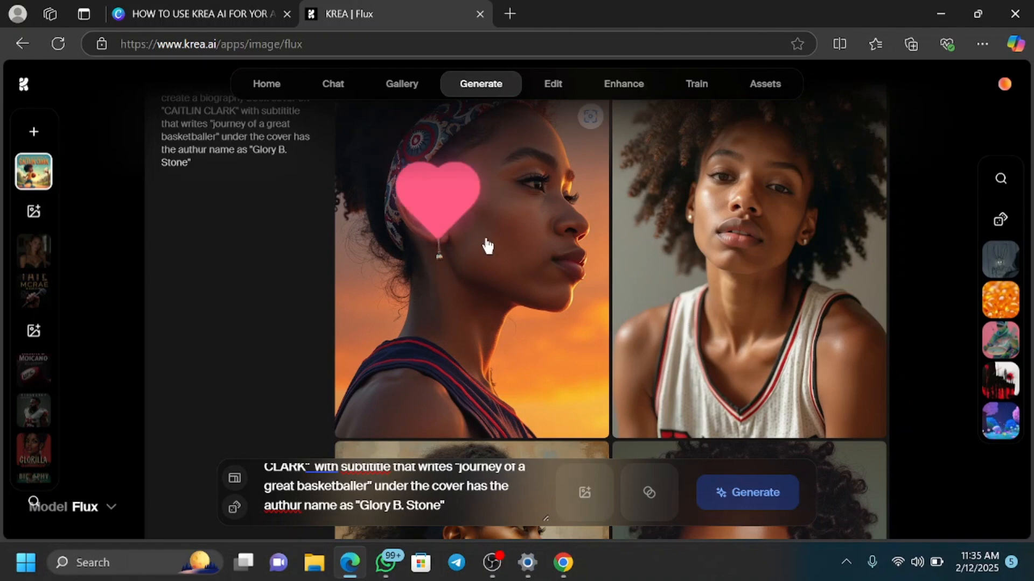
pyautogui.click(507, 318)
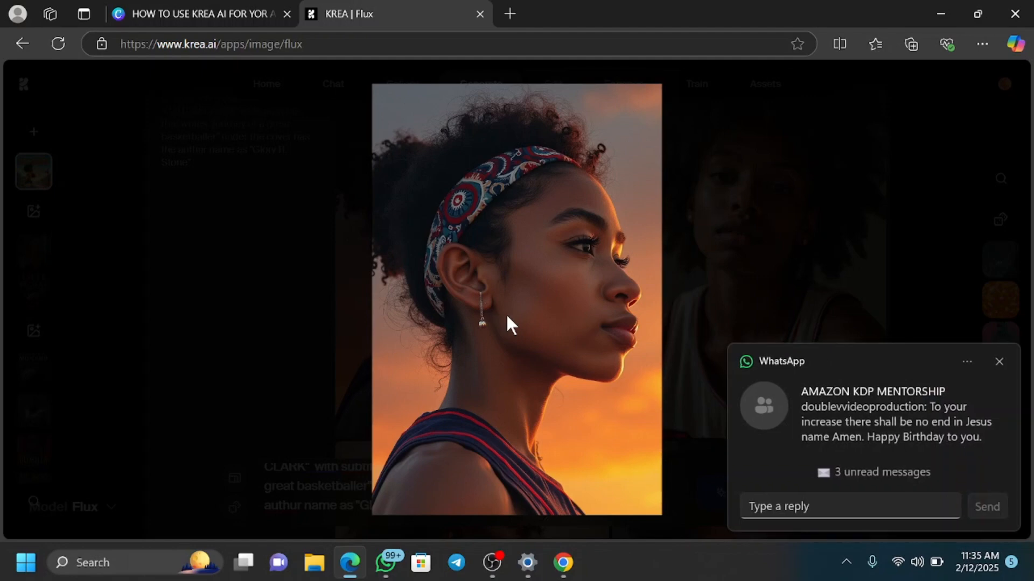
pyautogui.click(997, 361)
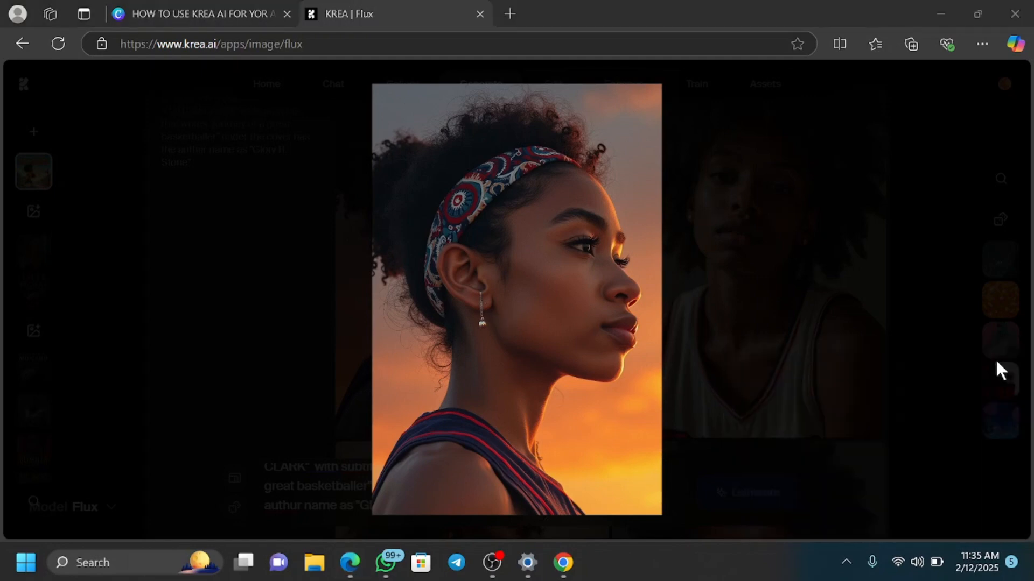
pyautogui.click(744, 318)
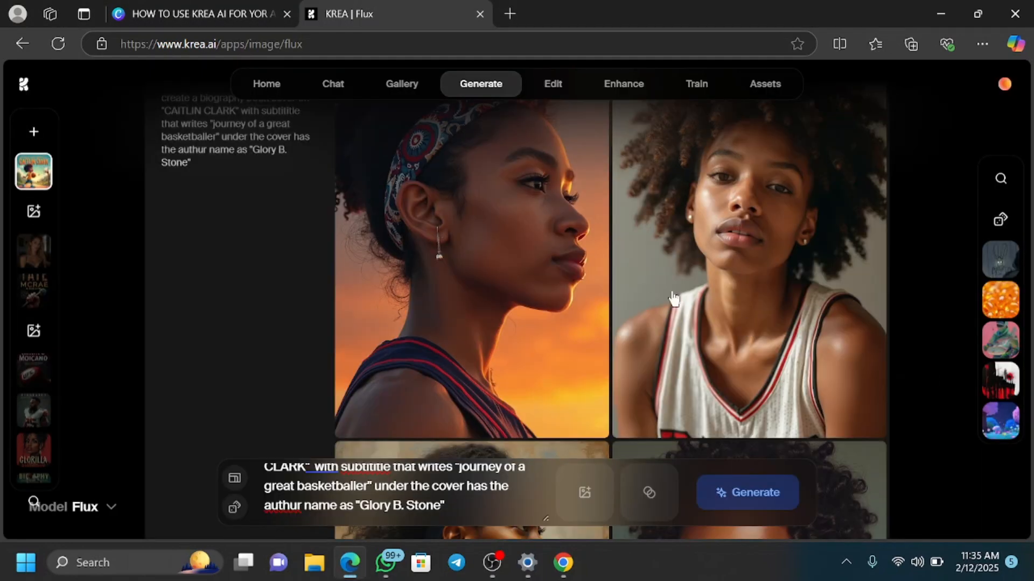
pyautogui.click(695, 297)
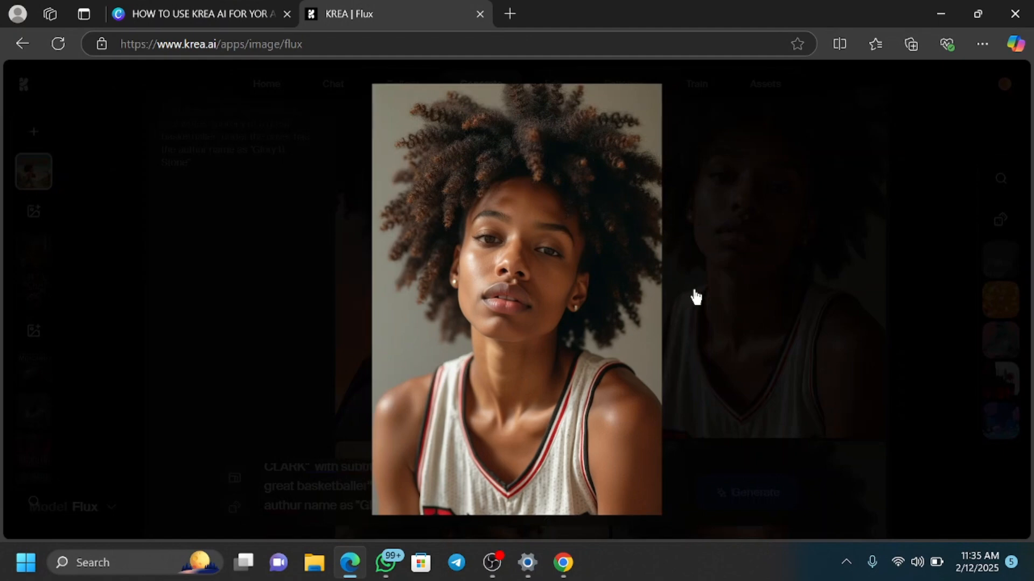
pyautogui.click(696, 296)
pyautogui.scroll(3, 434, 261)
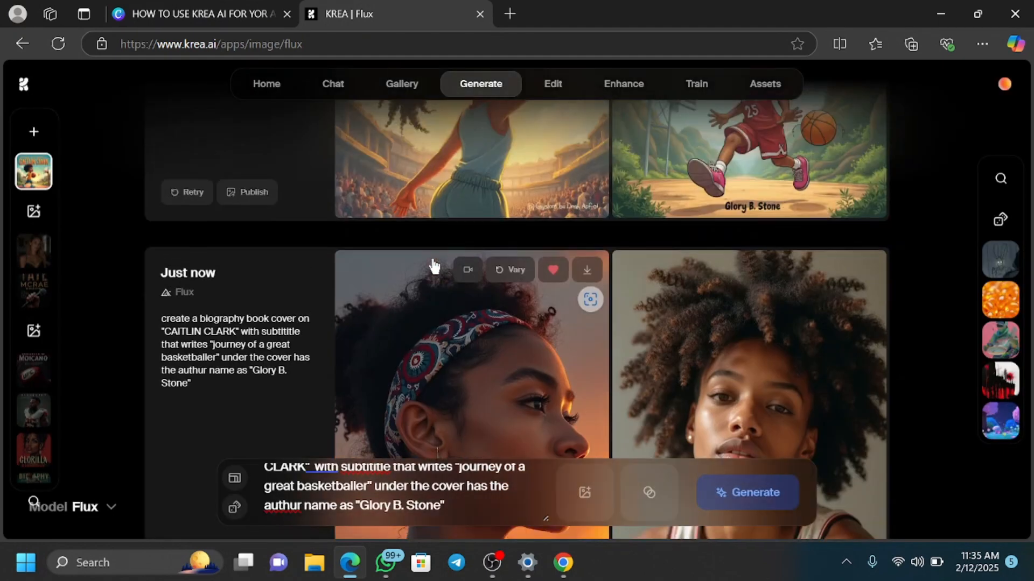
pyautogui.scroll(-2, 330, 344)
pyautogui.scroll(2, 164, 279)
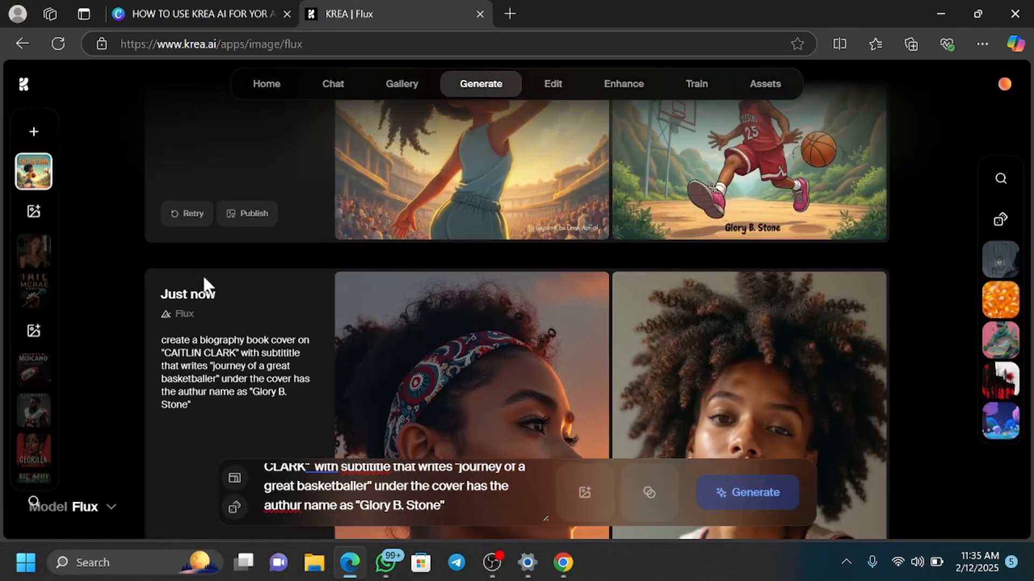
# Step: Replace 'on' with 'titled' before the CAITLIN CLARK title in the prompt
pyautogui.click(241, 354)
pyautogui.click(239, 362)
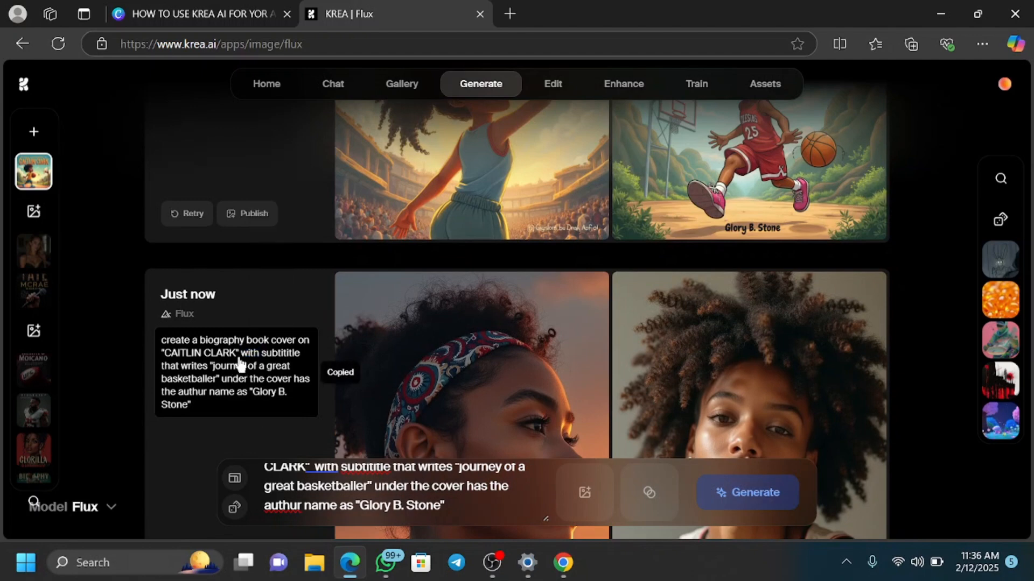
pyautogui.doubleClick(301, 340)
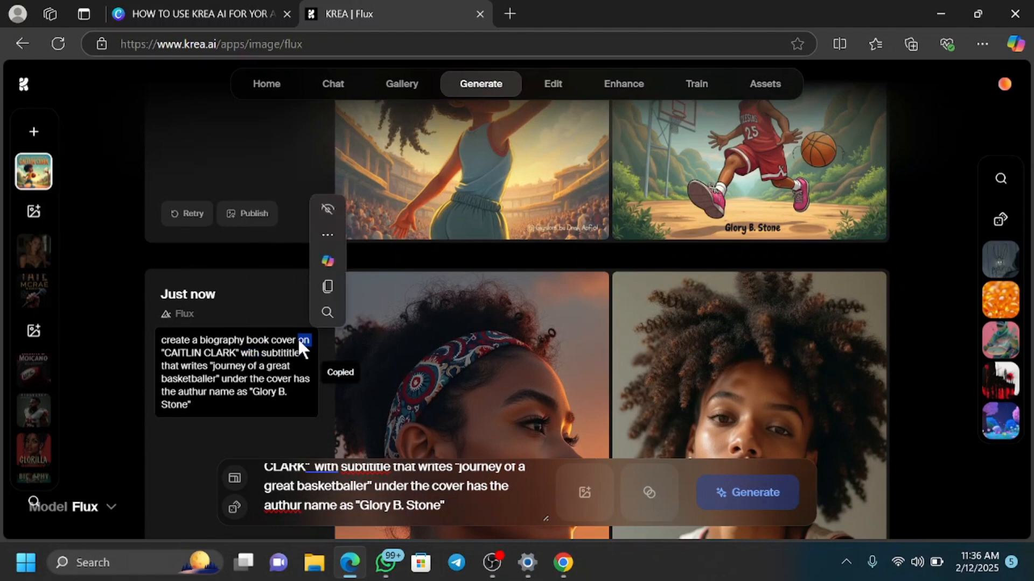
pyautogui.scroll(-5, 425, 353)
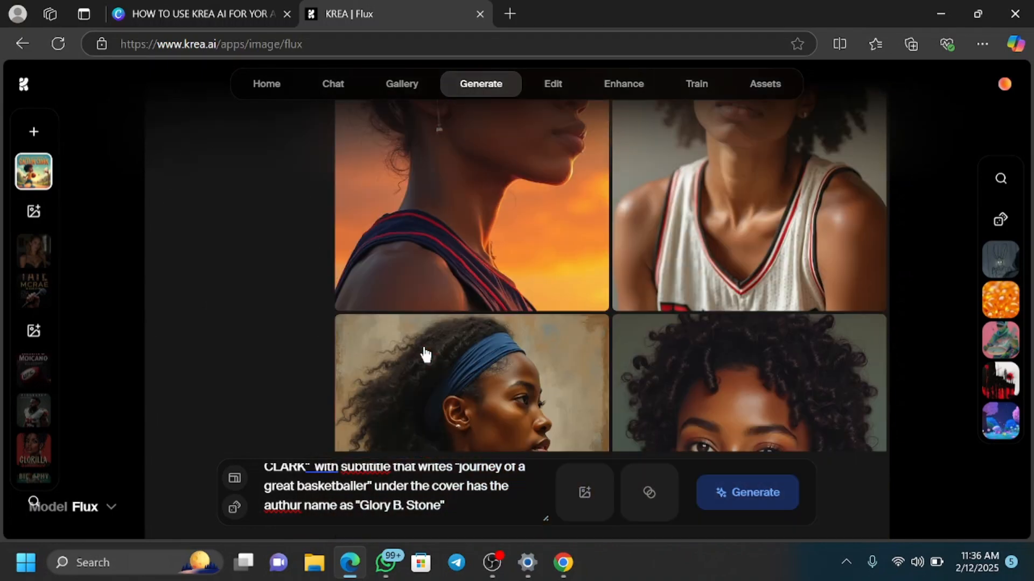
pyautogui.scroll(2, 438, 513)
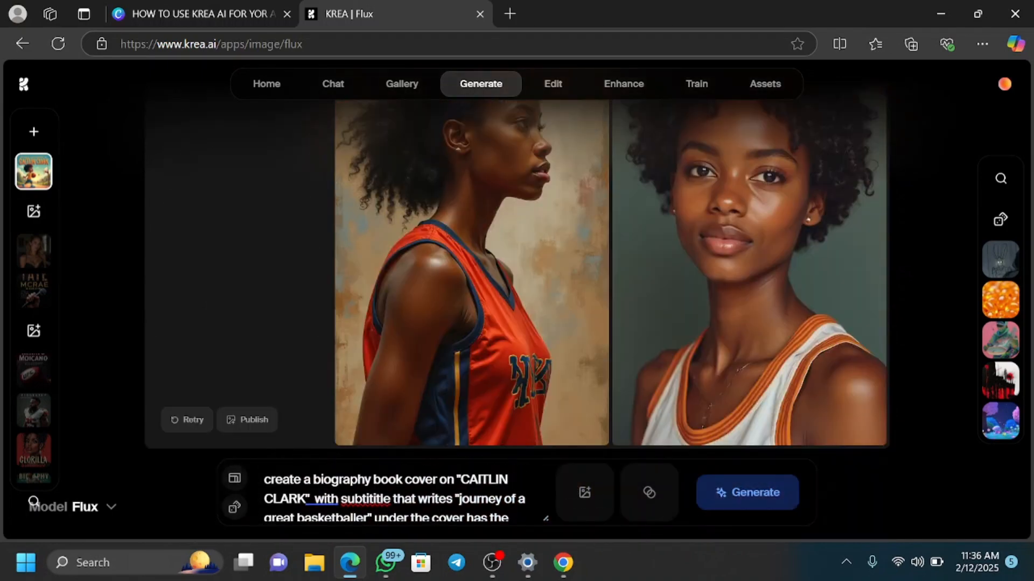
pyautogui.press('Up')
pyautogui.press('Up')
pyautogui.press('Right')
pyautogui.press('Right')
pyautogui.press('BackSpace')
pyautogui.press('BackSpace')
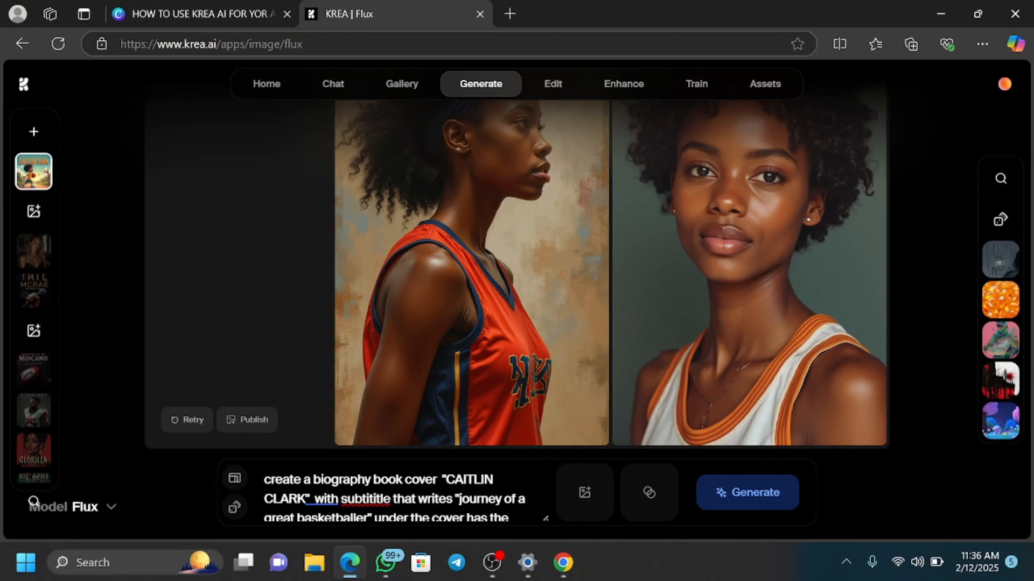
pyautogui.write('titled')
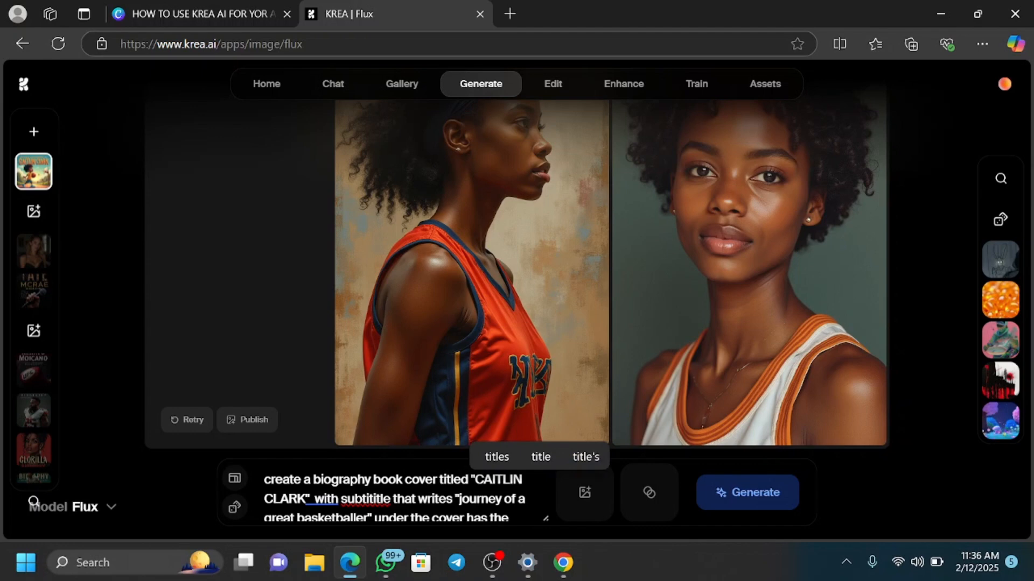
# Step: Add 'showing just a hand holding basketball' after the quoted CAITLIN CLARK title
pyautogui.click(317, 499)
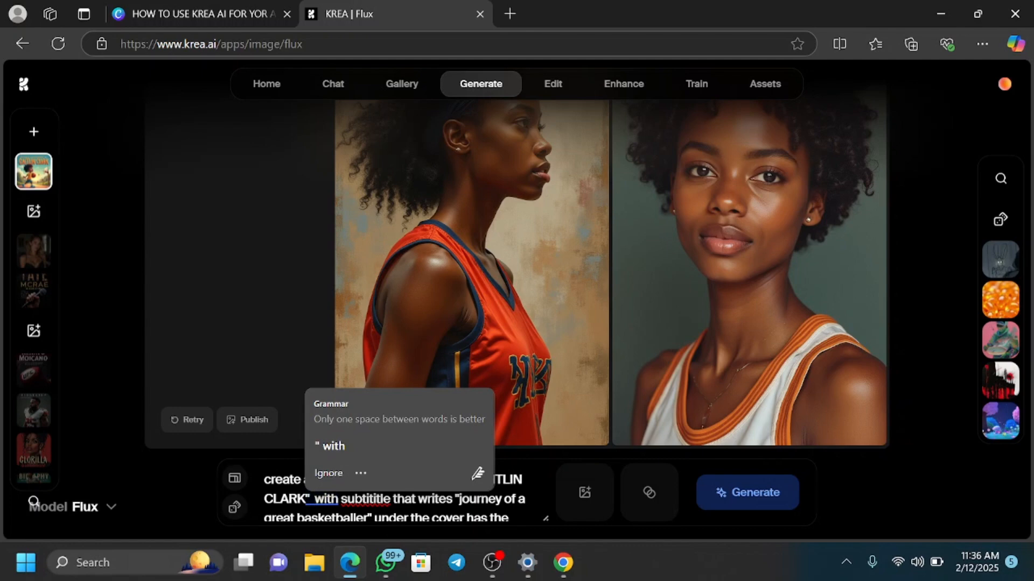
pyautogui.click(353, 499)
pyautogui.click(310, 499)
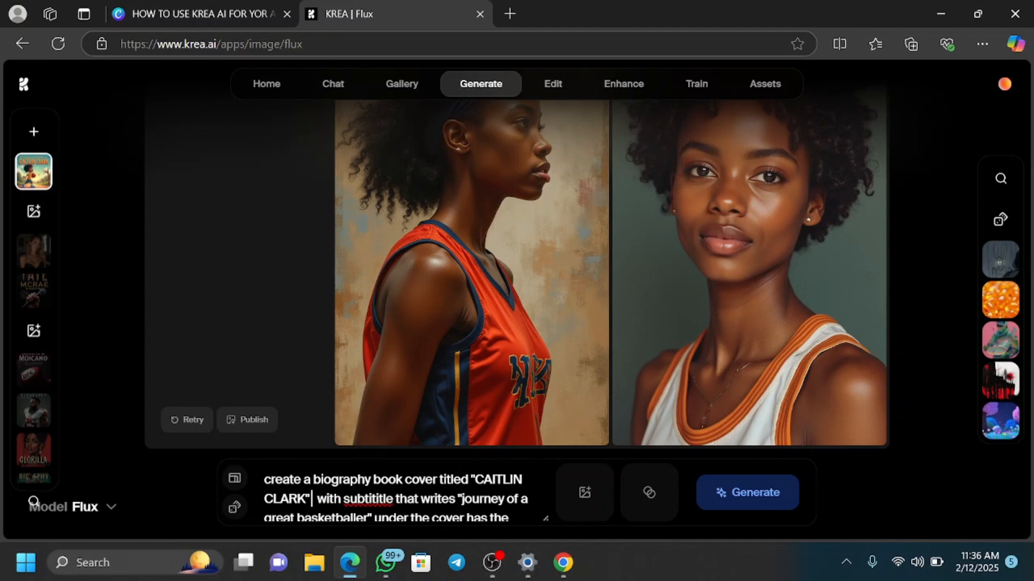
pyautogui.write('show')
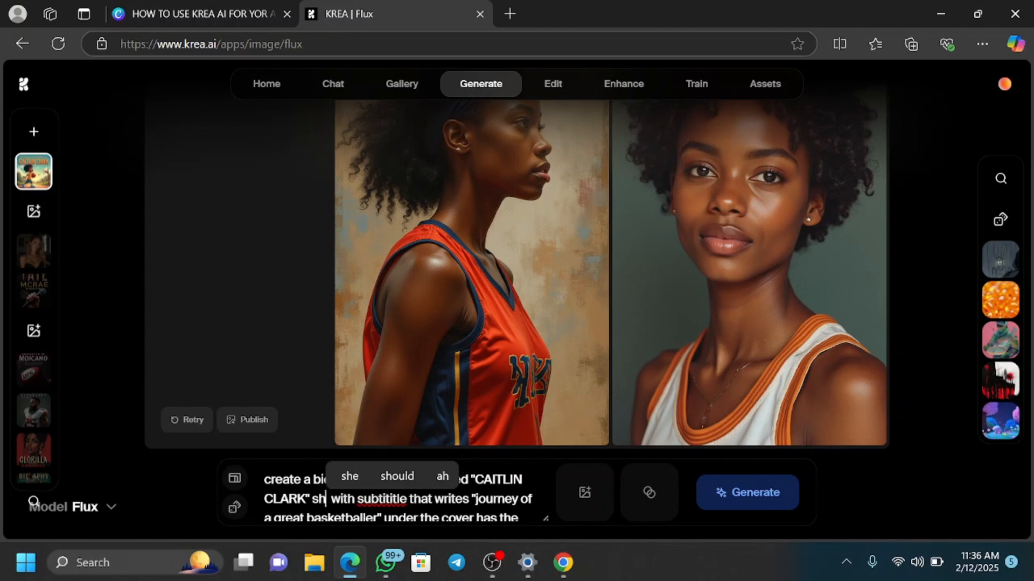
pyautogui.write('ing jus')
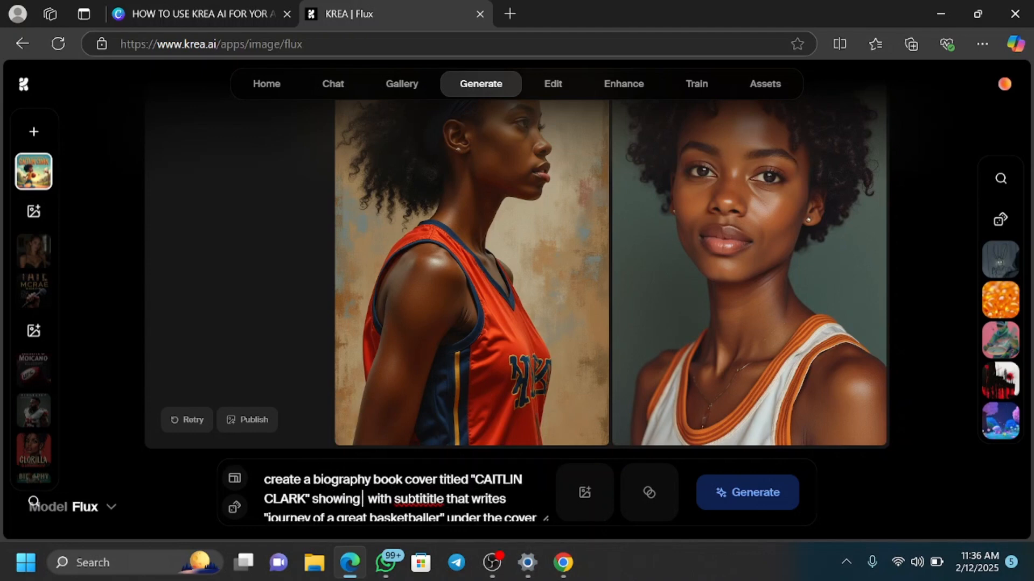
pyautogui.write('t th')
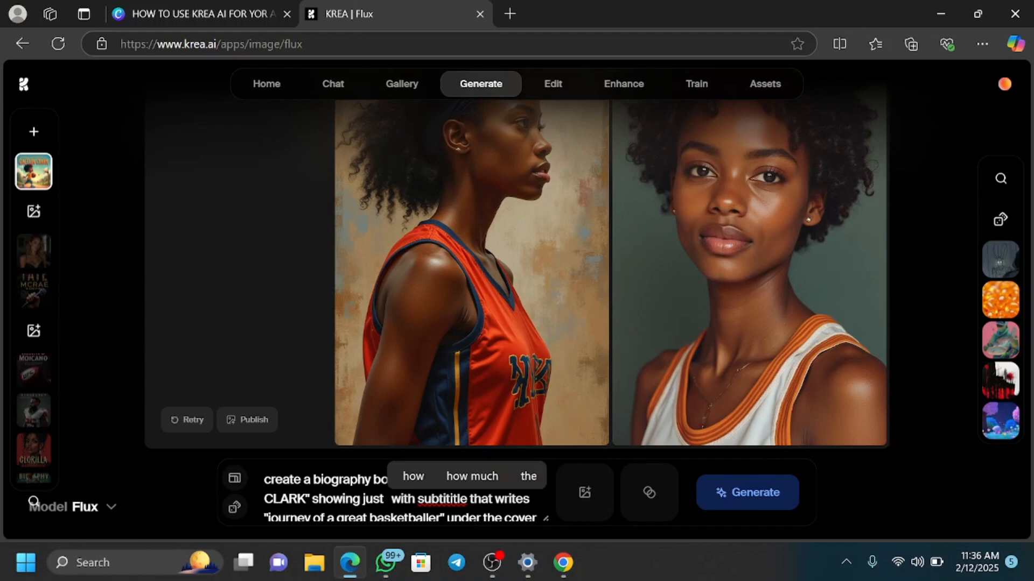
pyautogui.write('e leg')
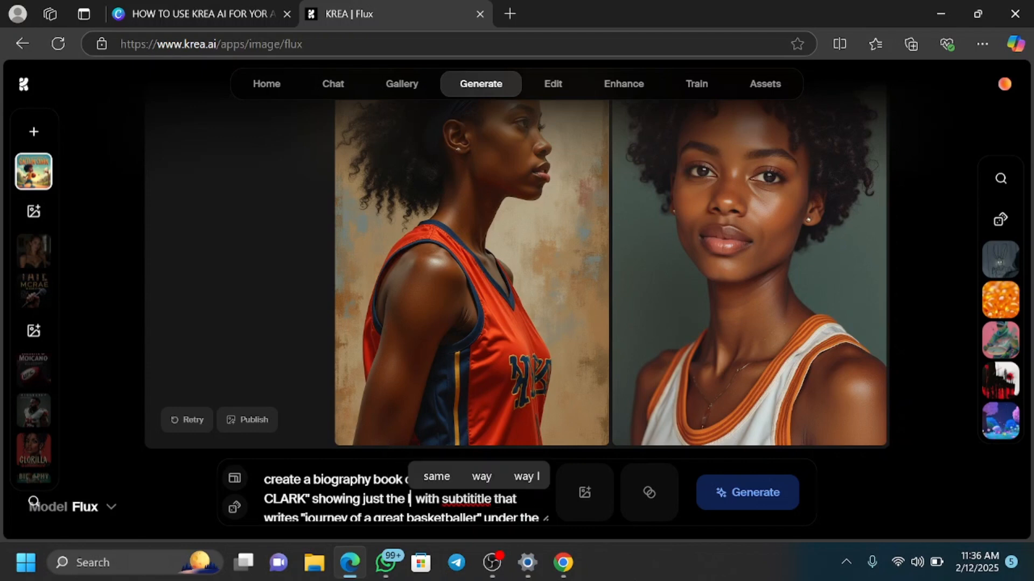
pyautogui.write(' of a')
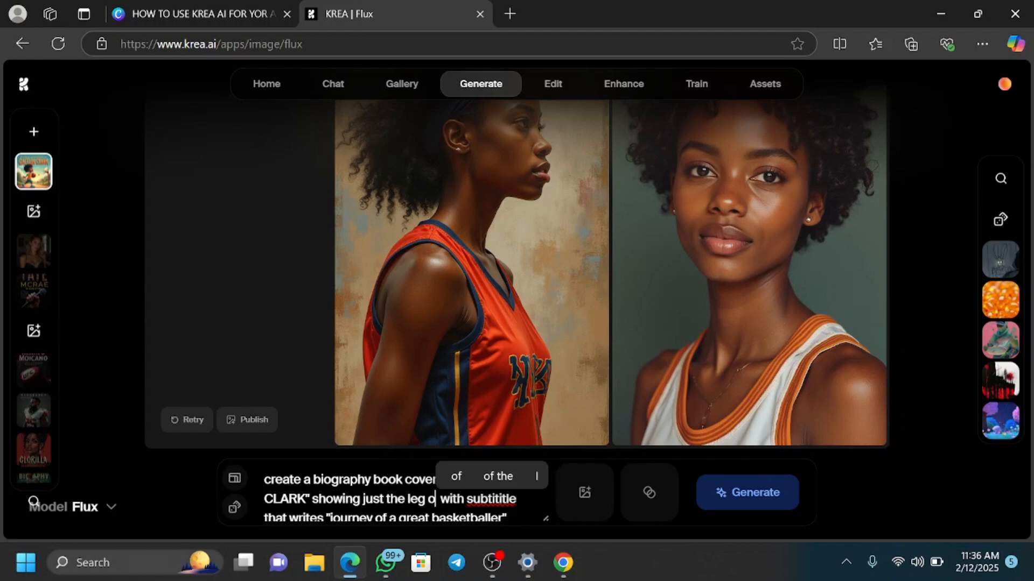
pyautogui.write(' feamle')
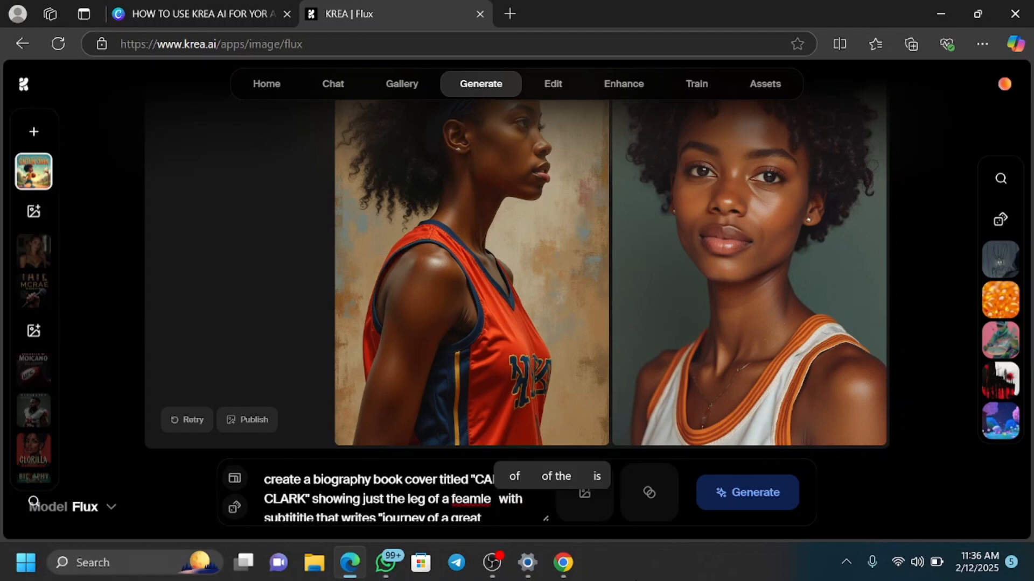
pyautogui.press('BackSpace')
pyautogui.press('BackSpace')
pyautogui.press('BackSpace')
pyautogui.press('BackSpace')
pyautogui.press('BackSpace')
pyautogui.press('BackSpace')
pyautogui.press('BackSpace')
pyautogui.press('BackSpace')
pyautogui.press('BackSpace')
pyautogui.press('BackSpace')
pyautogui.press('BackSpace')
pyautogui.press('BackSpace')
pyautogui.press('BackSpace')
pyautogui.press('BackSpace')
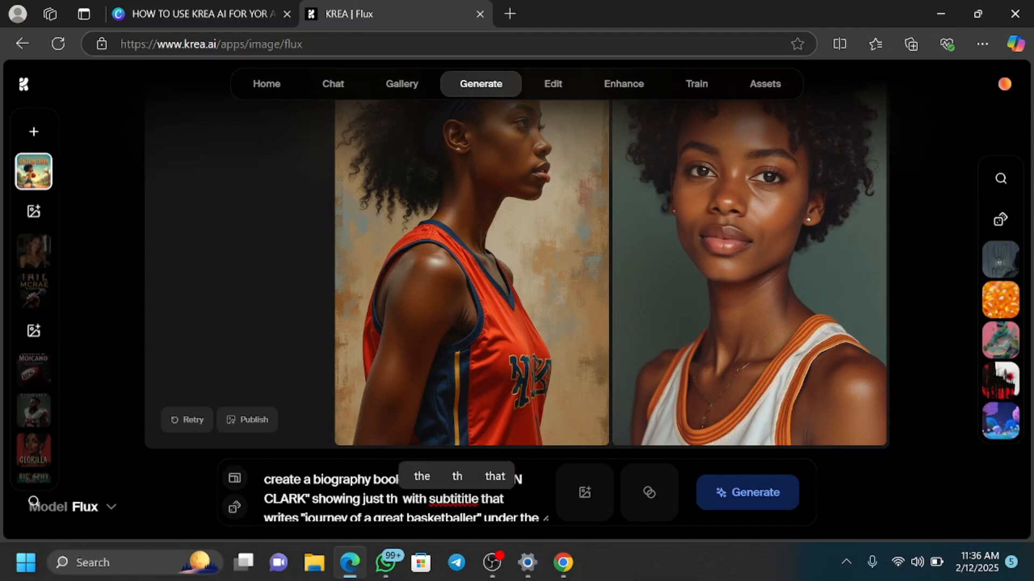
pyautogui.press('BackSpace')
pyautogui.press('BackSpace')
pyautogui.write('a hand ')
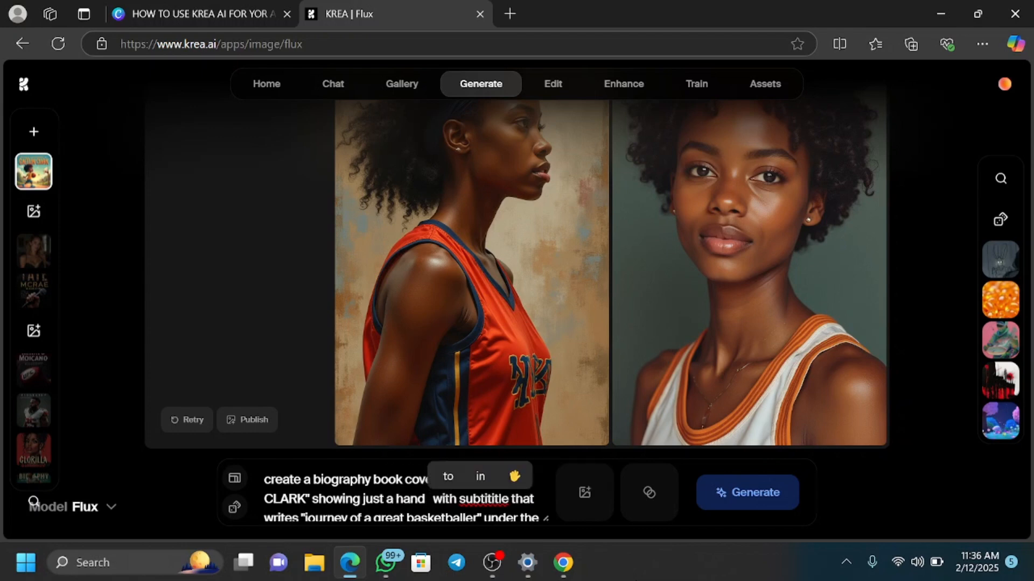
pyautogui.write('hold ')
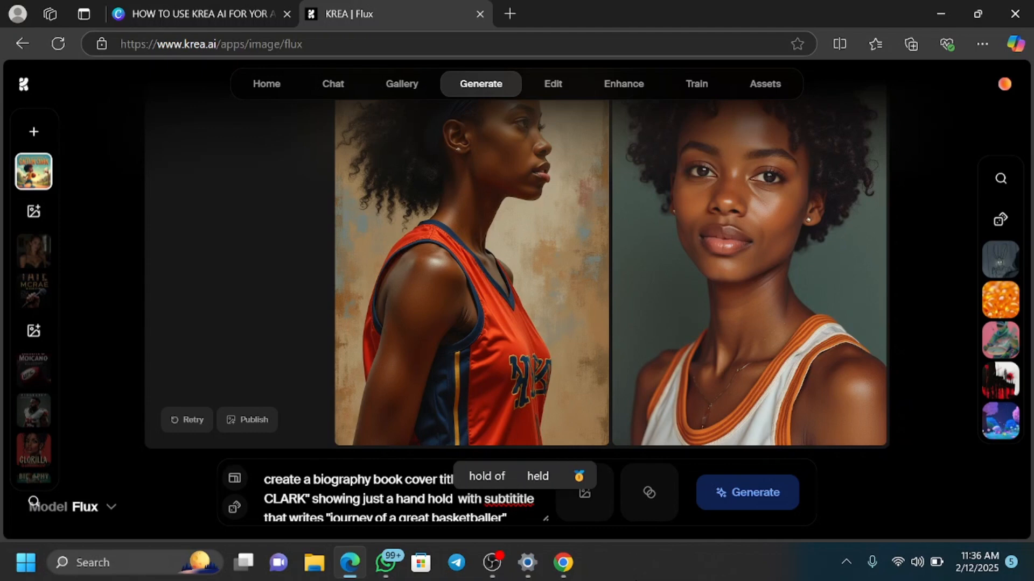
pyautogui.write('ing')
pyautogui.write('basketb')
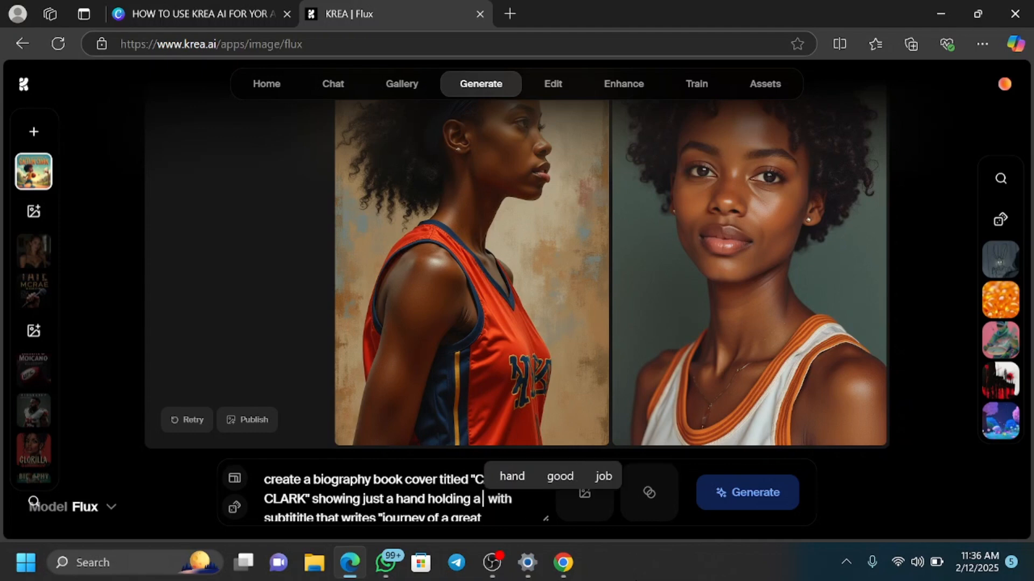
pyautogui.write('all')
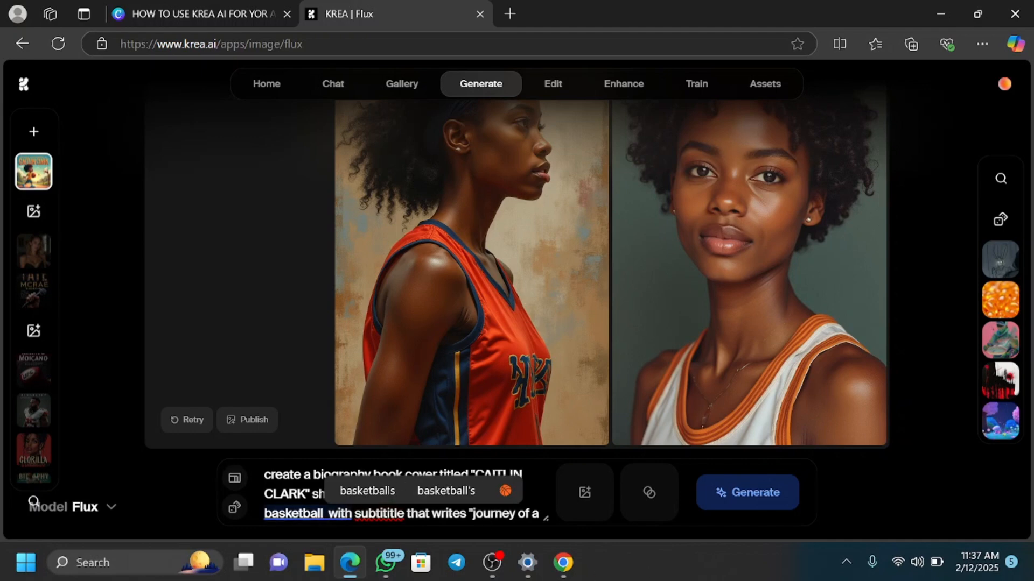
# Step: Insert 'female' before 'hand' so the prompt describes a female hand holding a basketball
pyautogui.click(355, 513)
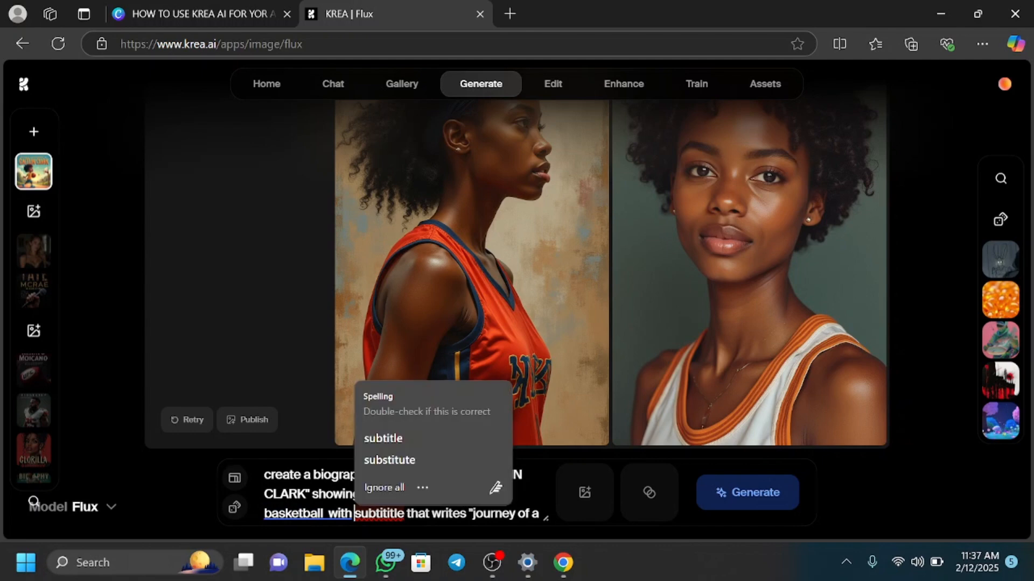
pyautogui.click(325, 495)
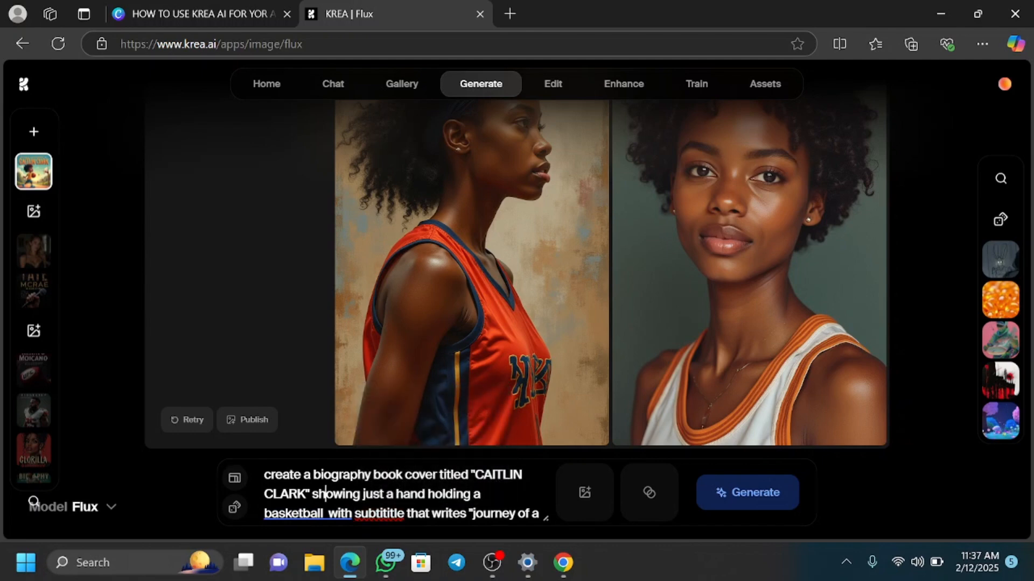
pyautogui.click(396, 494)
pyautogui.write('fema')
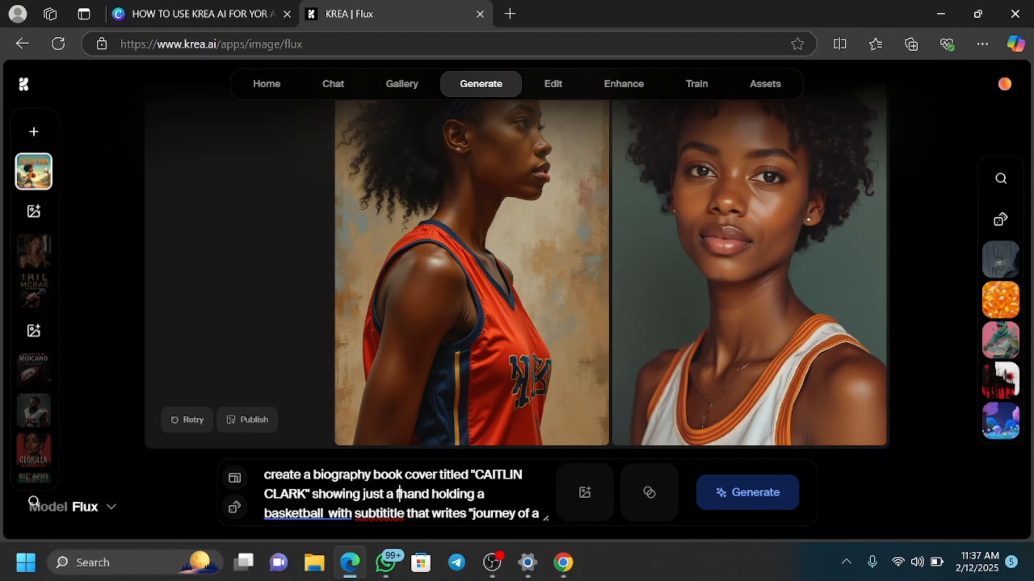
pyautogui.write('le')
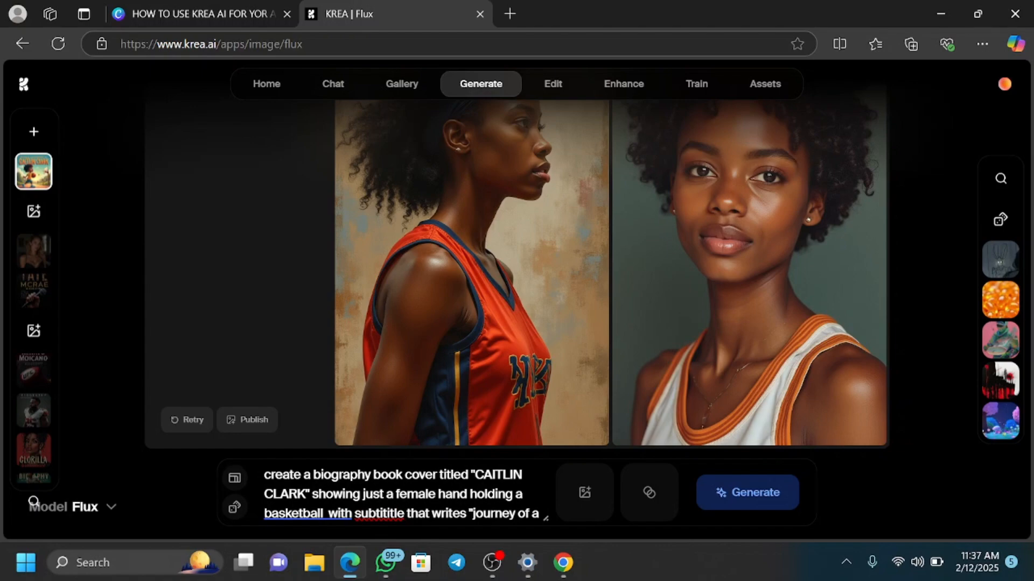
pyautogui.click(721, 492)
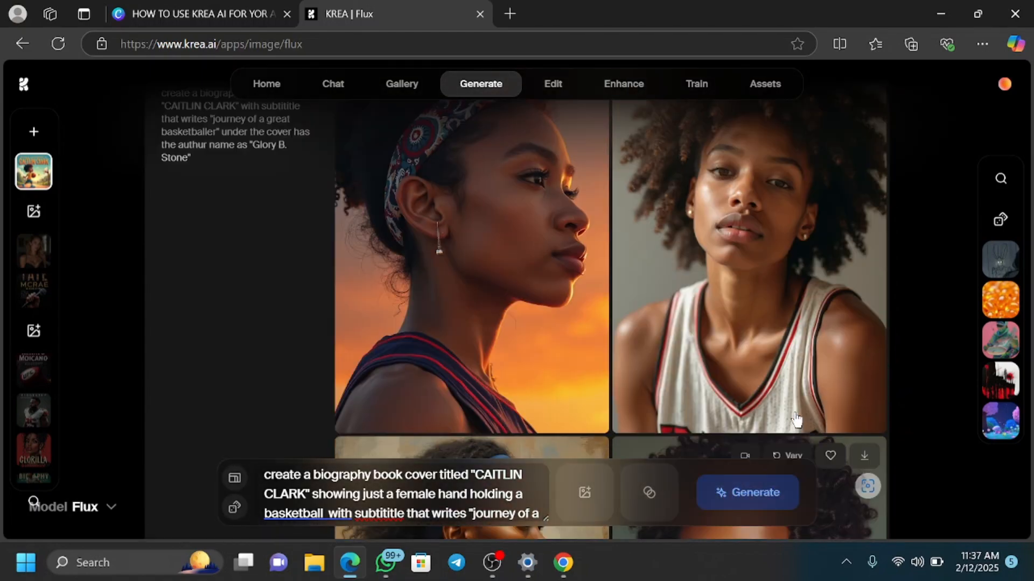
pyautogui.scroll(-4, 764, 334)
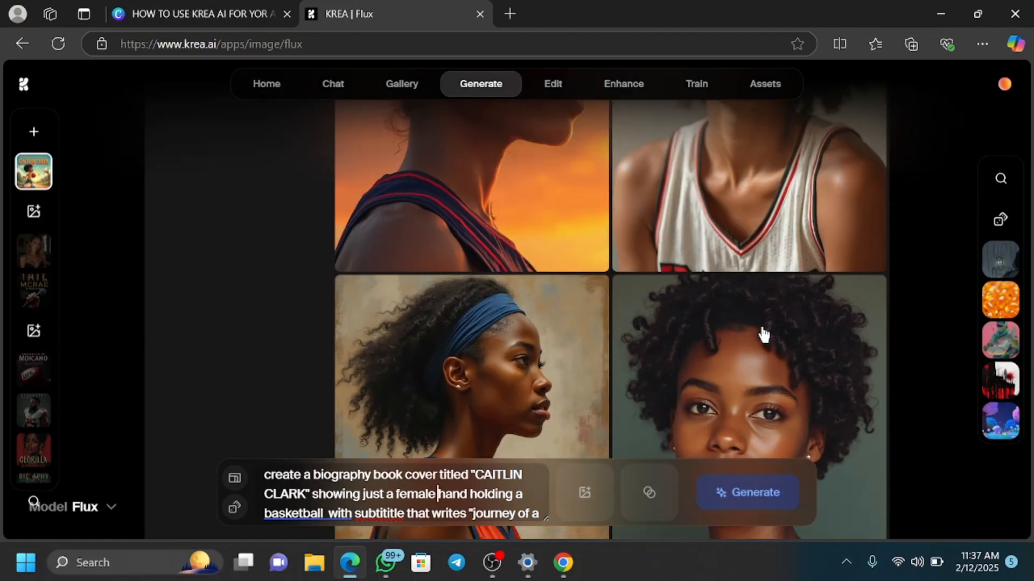
pyautogui.scroll(-4, 765, 334)
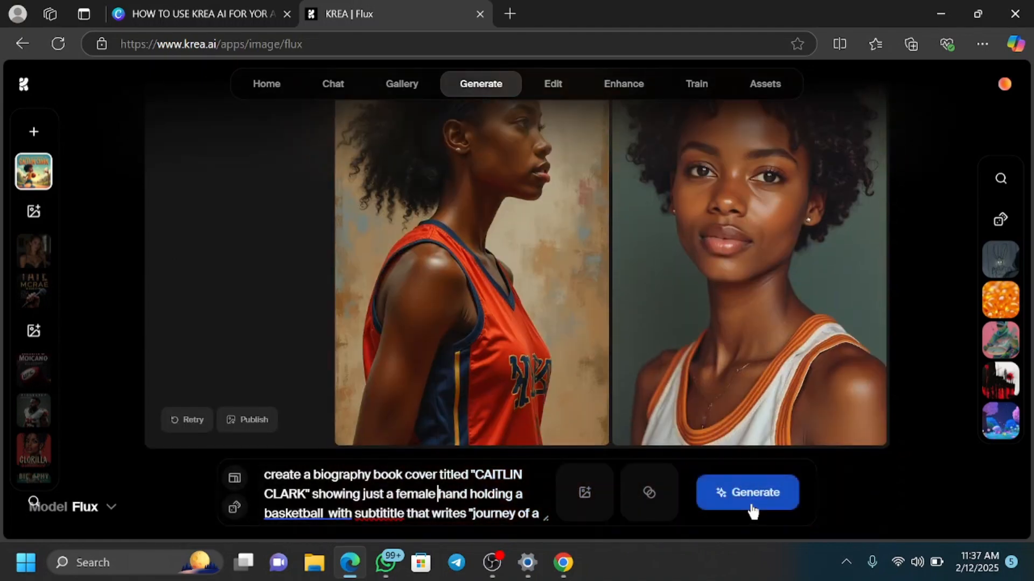
# Step: Generate a new batch from the hand-holding-basketball prompt and dismiss the chat toast
pyautogui.click(752, 509)
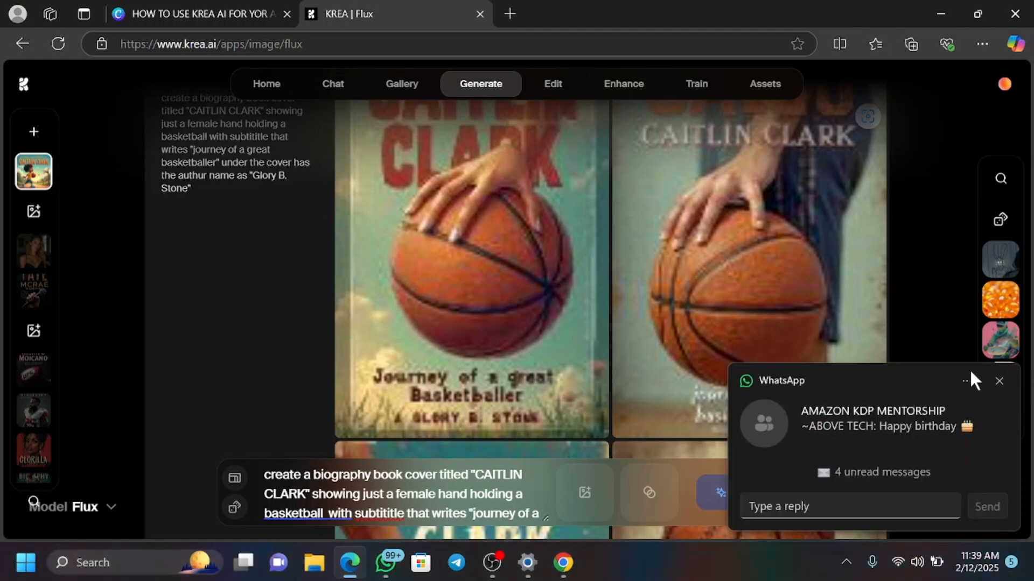
pyautogui.click(999, 382)
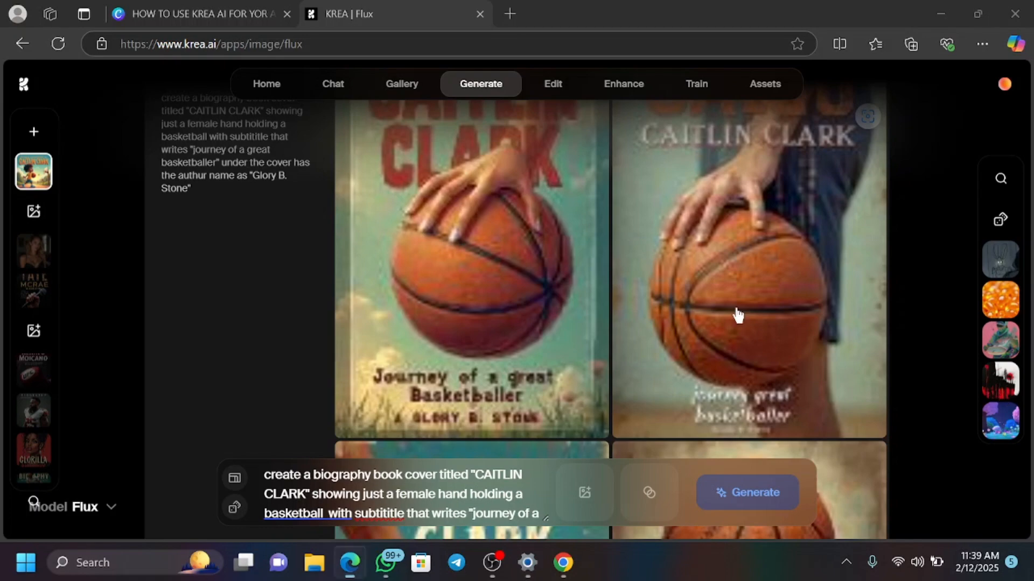
pyautogui.scroll(-4, 721, 313)
pyautogui.scroll(-5, 710, 314)
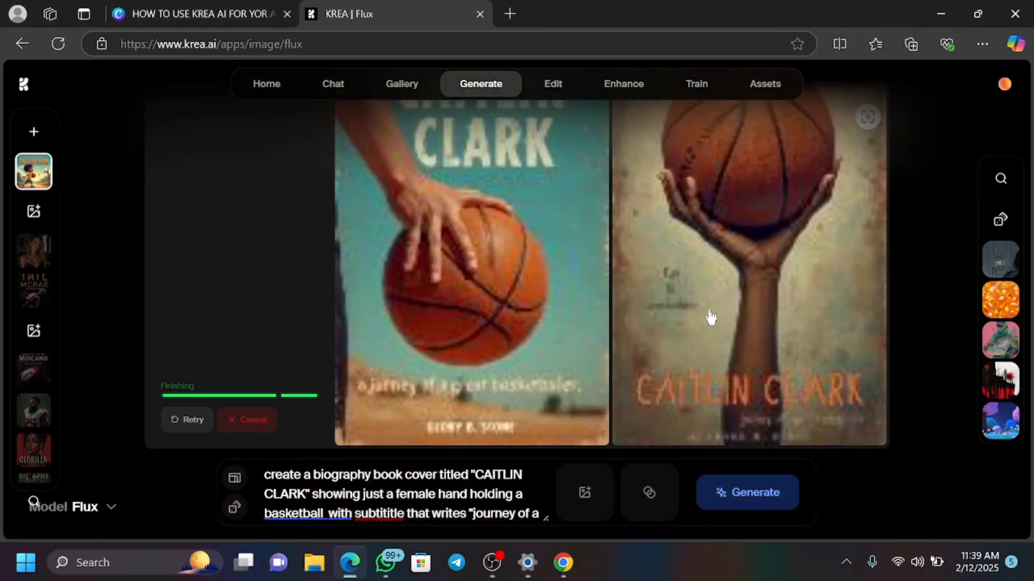
pyautogui.scroll(6, 709, 316)
pyautogui.scroll(-5, 710, 317)
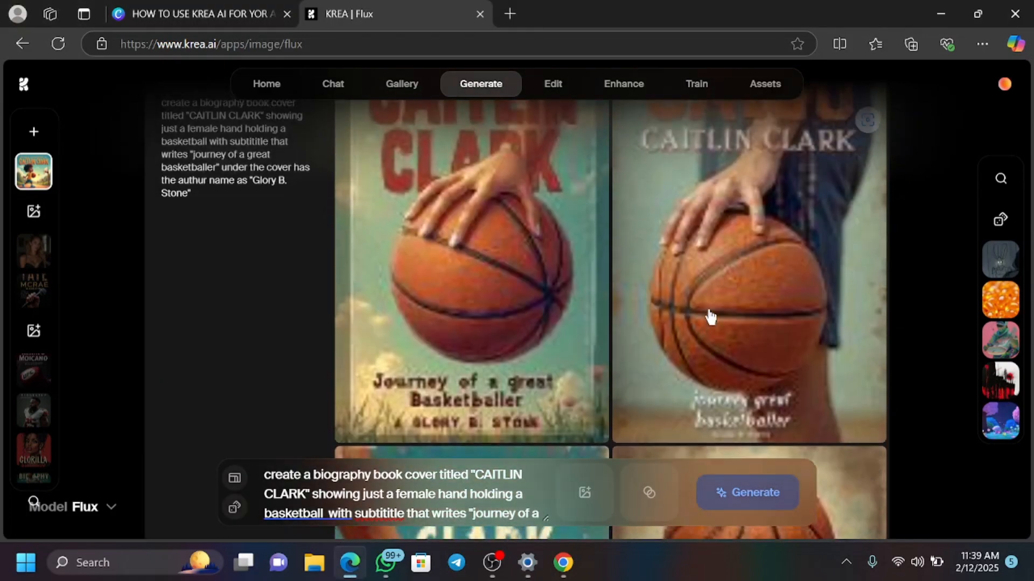
# Step: Scroll through the four new CAITLIN CLARK covers showing a hand holding a basketball
pyautogui.scroll(3, 709, 317)
pyautogui.scroll(-3, 710, 317)
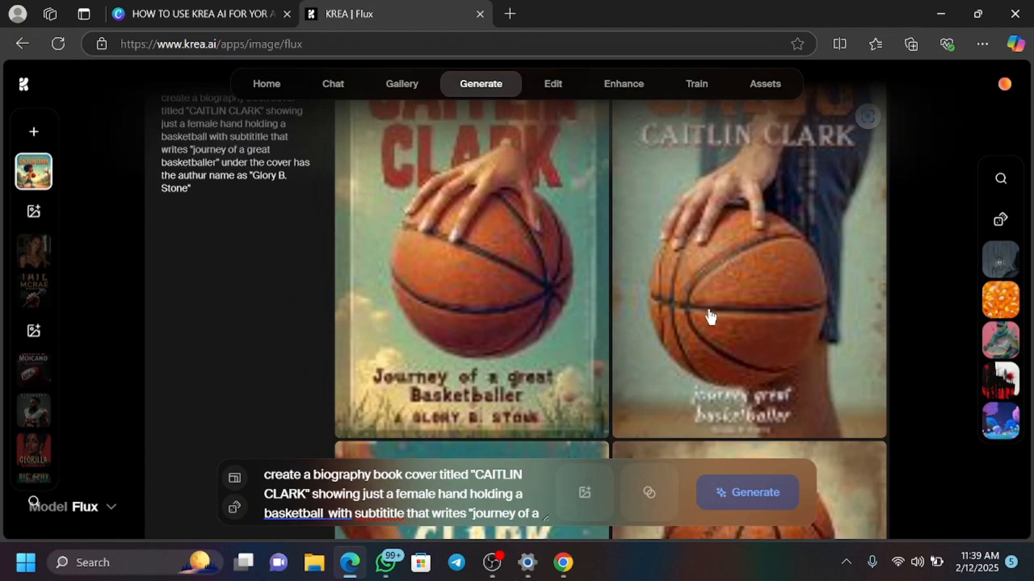
pyautogui.scroll(2, 710, 317)
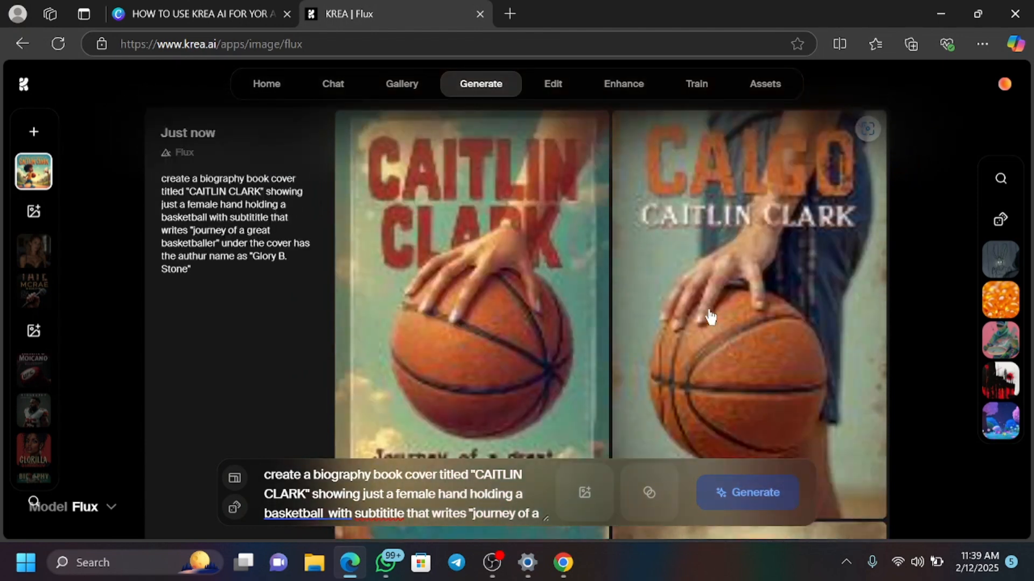
pyautogui.scroll(-5, 710, 316)
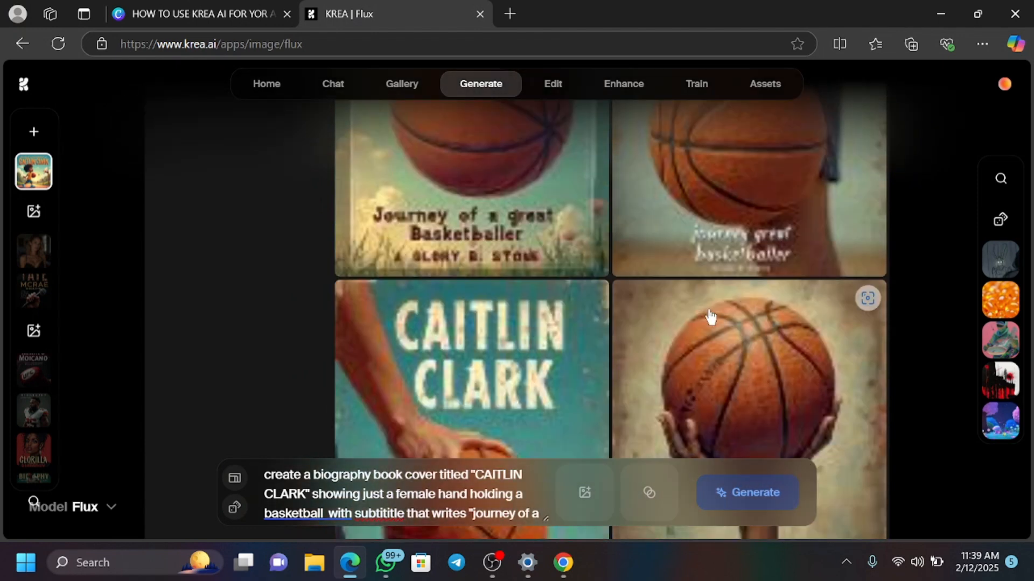
pyautogui.scroll(-3, 709, 317)
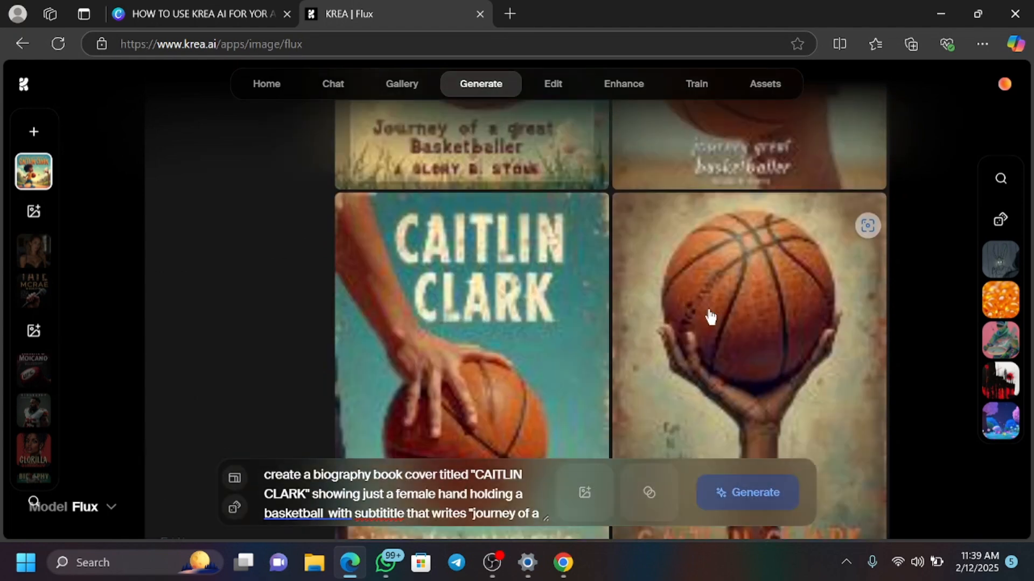
pyautogui.scroll(2, 709, 317)
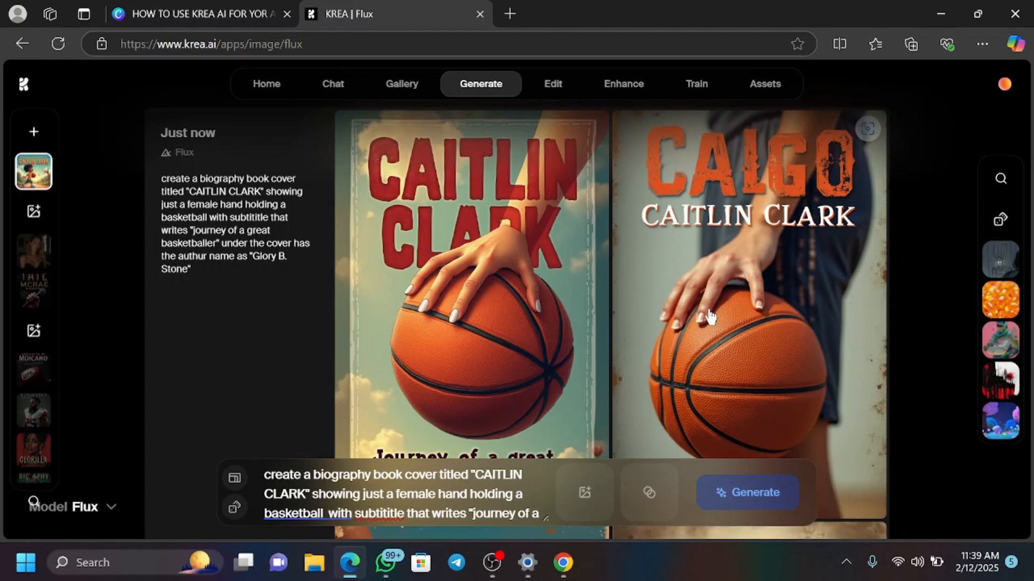
pyautogui.scroll(-5, 710, 317)
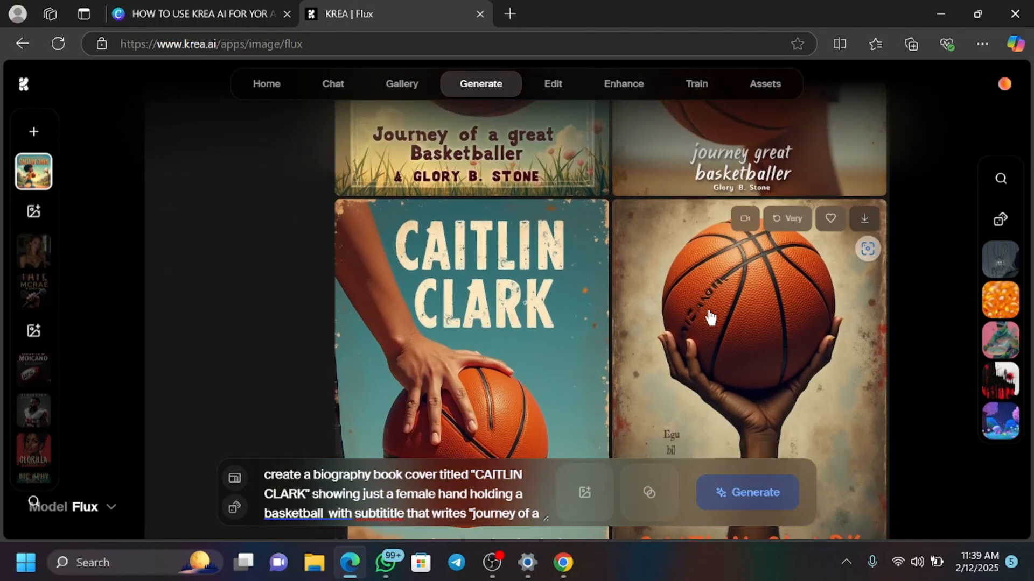
pyautogui.scroll(-3, 709, 317)
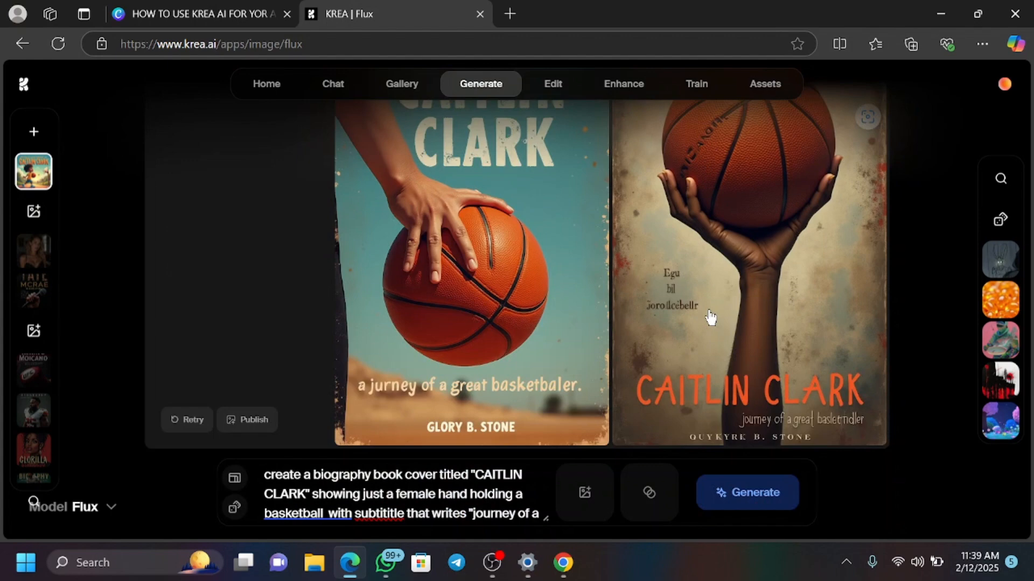
pyautogui.scroll(5, 710, 318)
pyautogui.scroll(-8, 709, 318)
pyautogui.scroll(8, 710, 317)
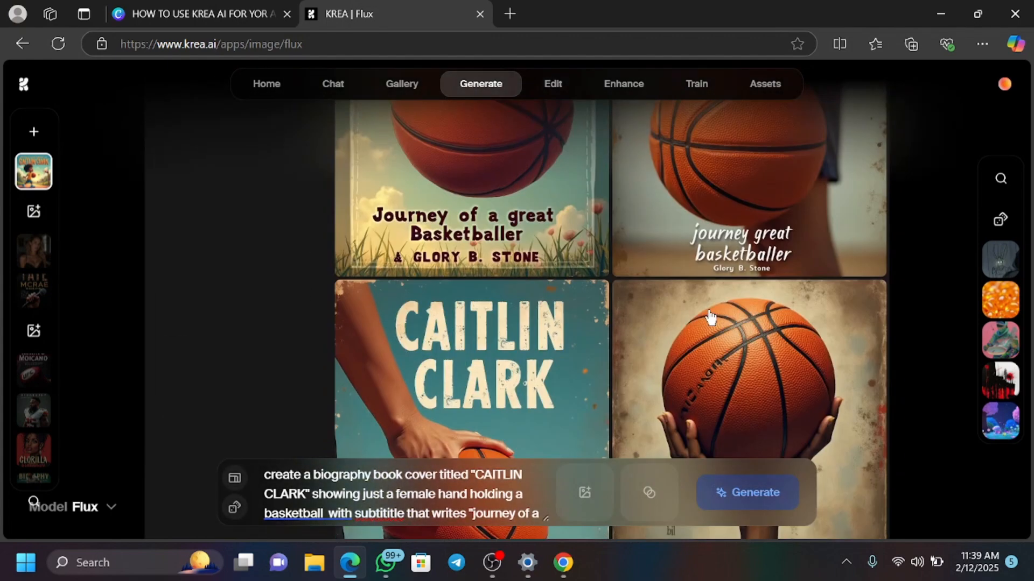
pyautogui.scroll(-5, 710, 317)
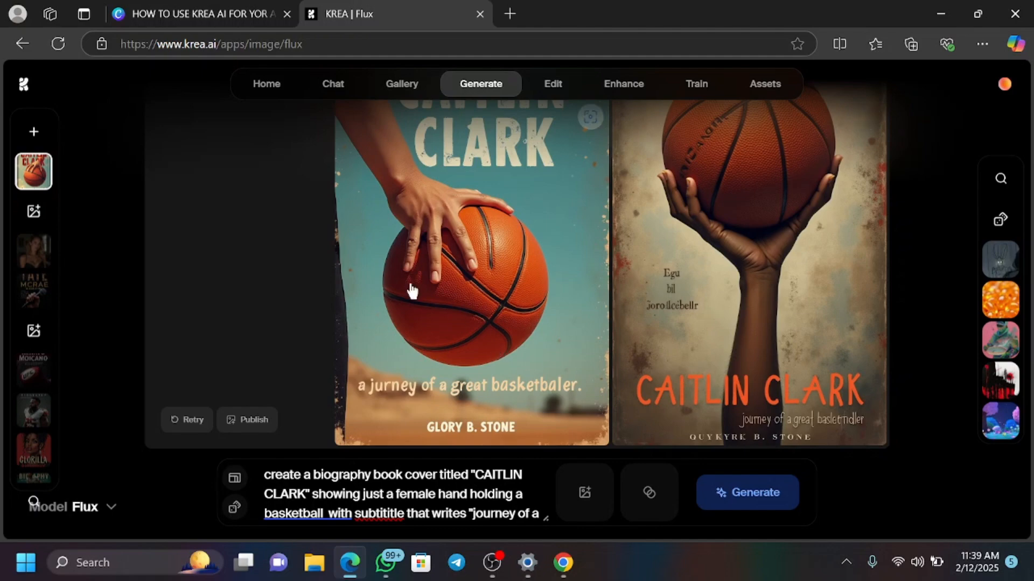
pyautogui.scroll(6, 409, 290)
pyautogui.scroll(4, 400, 286)
pyautogui.scroll(-9, 409, 302)
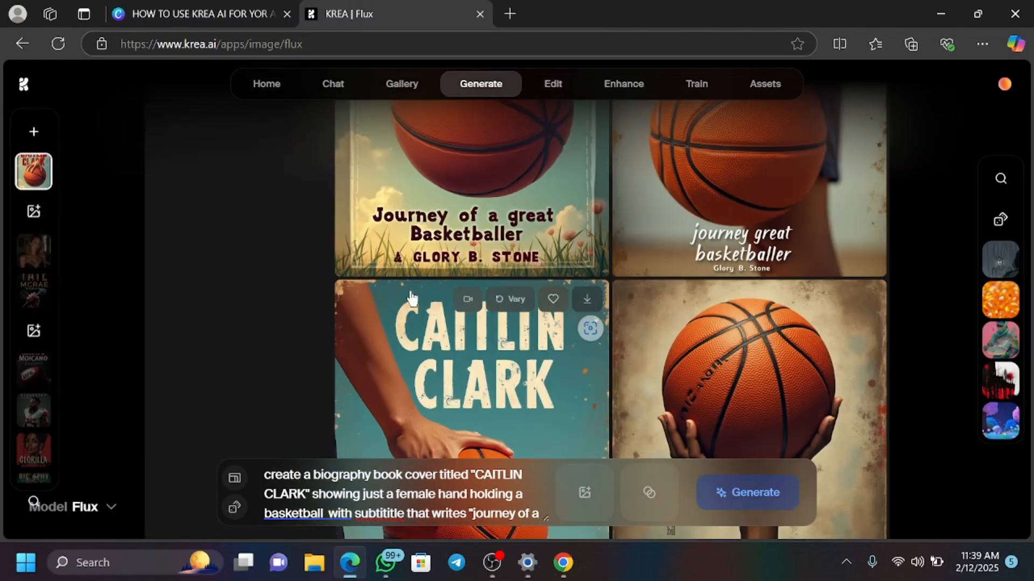
pyautogui.scroll(3, 713, 307)
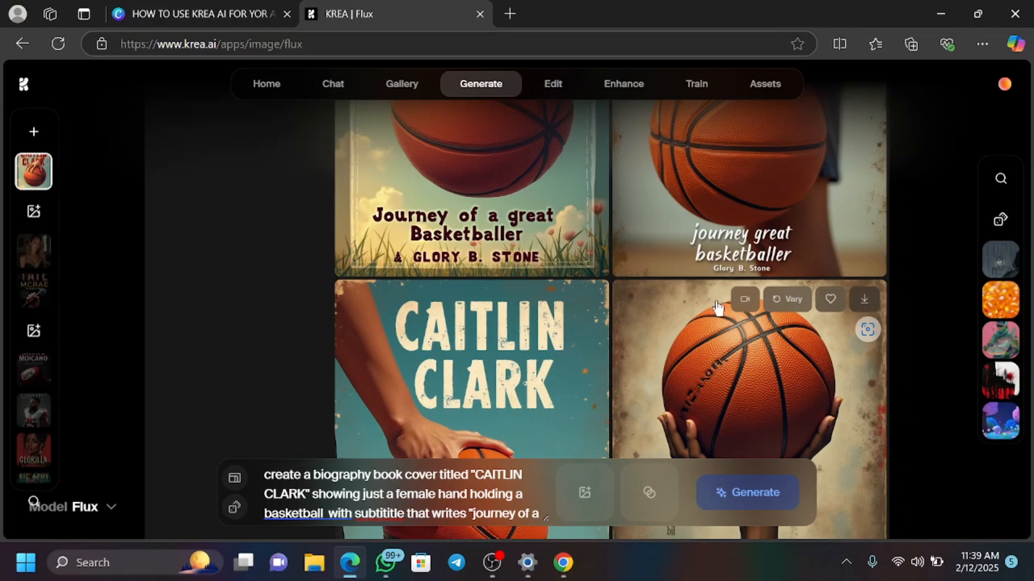
pyautogui.scroll(5, 599, 271)
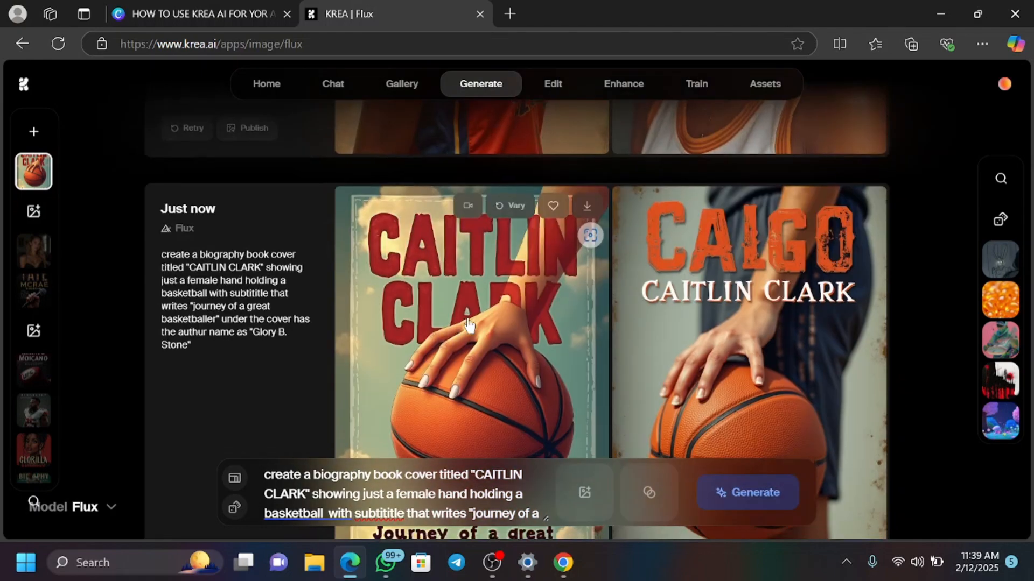
pyautogui.scroll(-7, 467, 323)
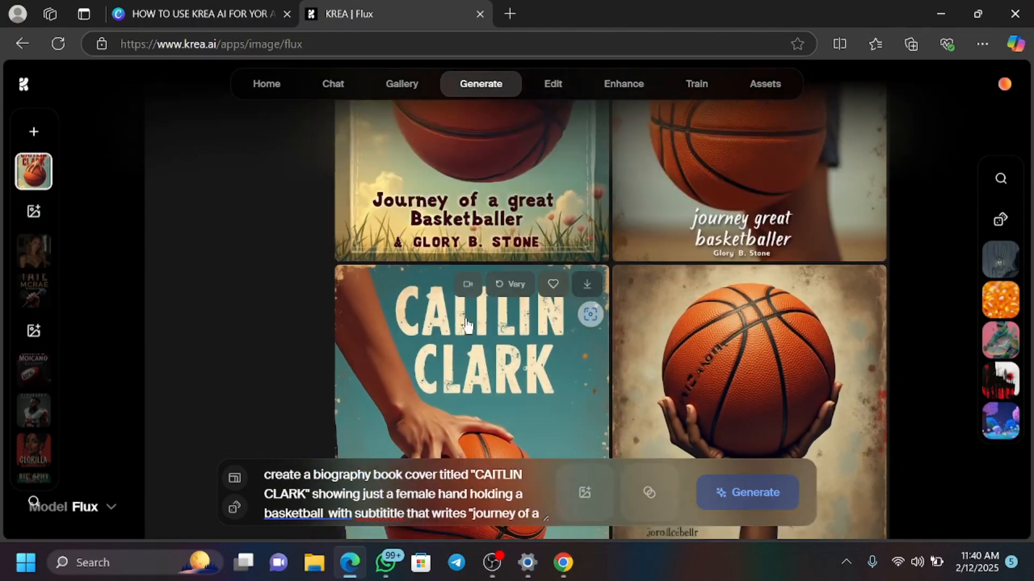
pyautogui.scroll(5, 467, 323)
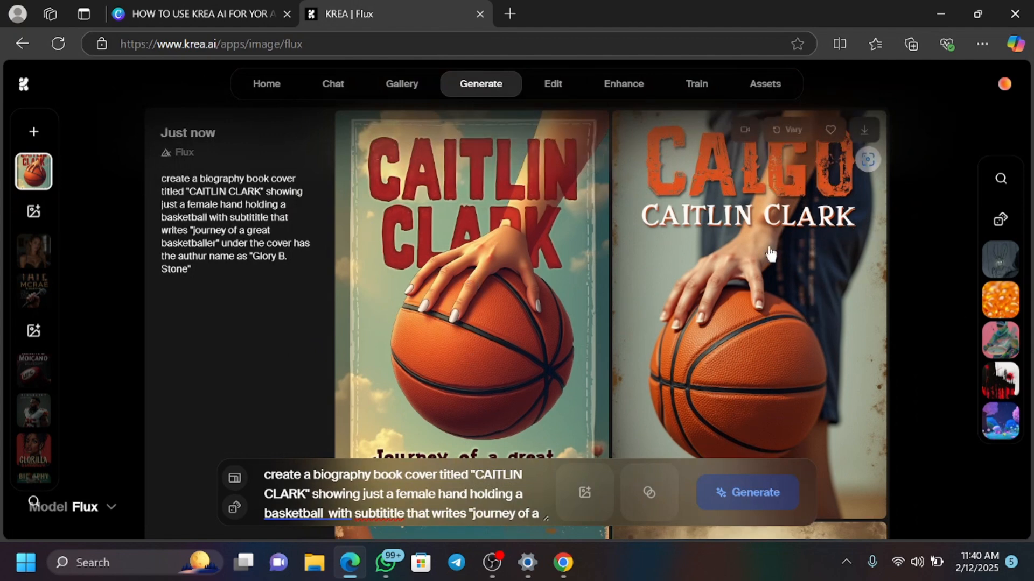
pyautogui.scroll(-4, 781, 218)
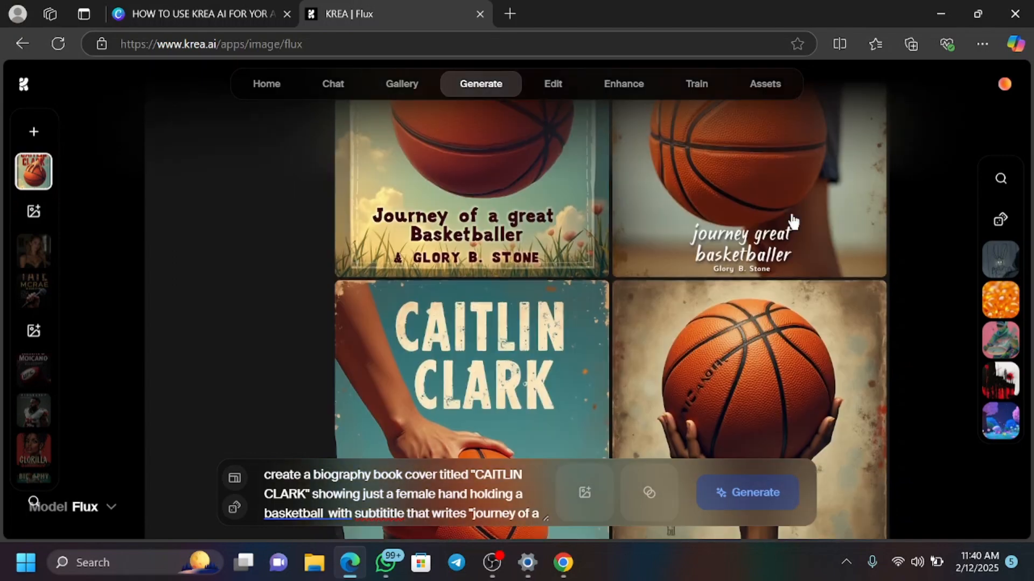
pyautogui.scroll(-4, 608, 277)
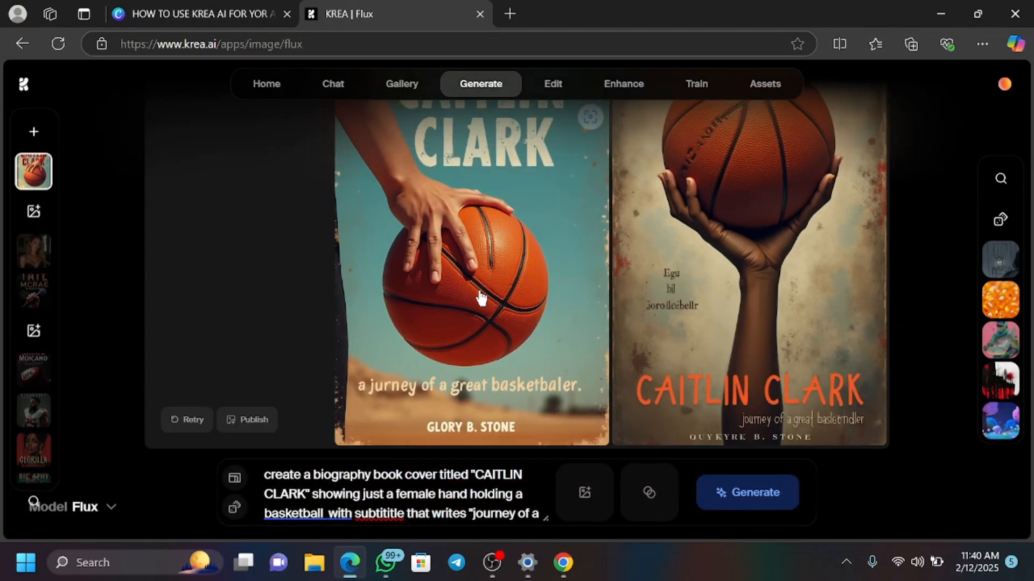
pyautogui.scroll(3, 479, 294)
pyautogui.scroll(-1, 481, 298)
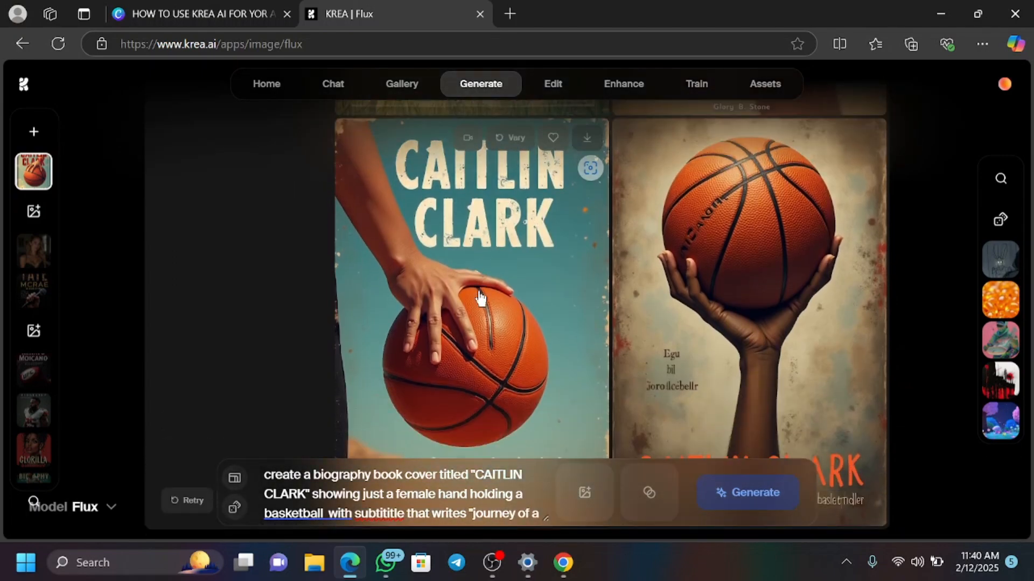
# Step: Save the teal CAITLIN CLARK hand-and-basketball cover to Downloads as krea 4.webp
pyautogui.rightClick(480, 290)
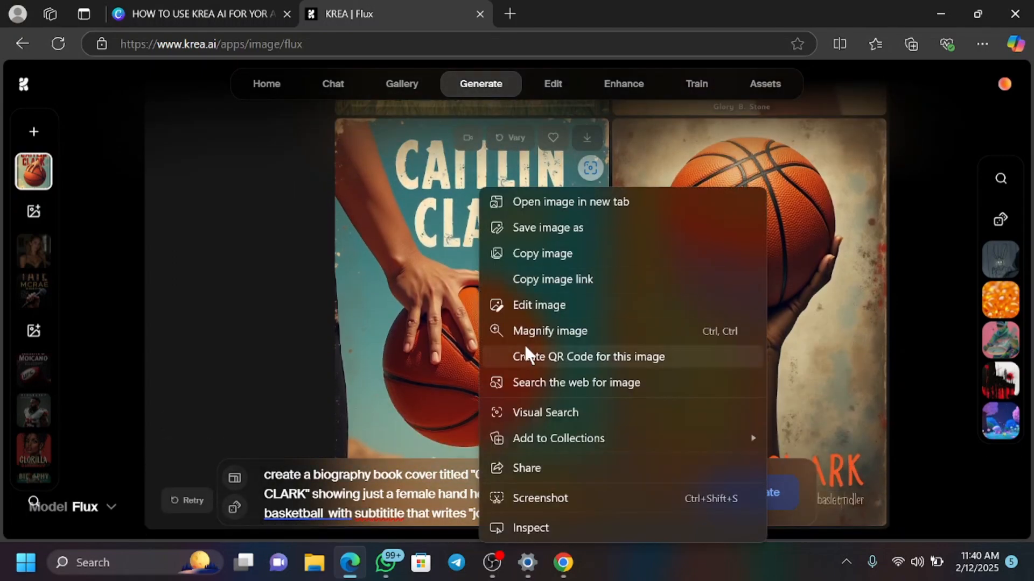
pyautogui.click(540, 226)
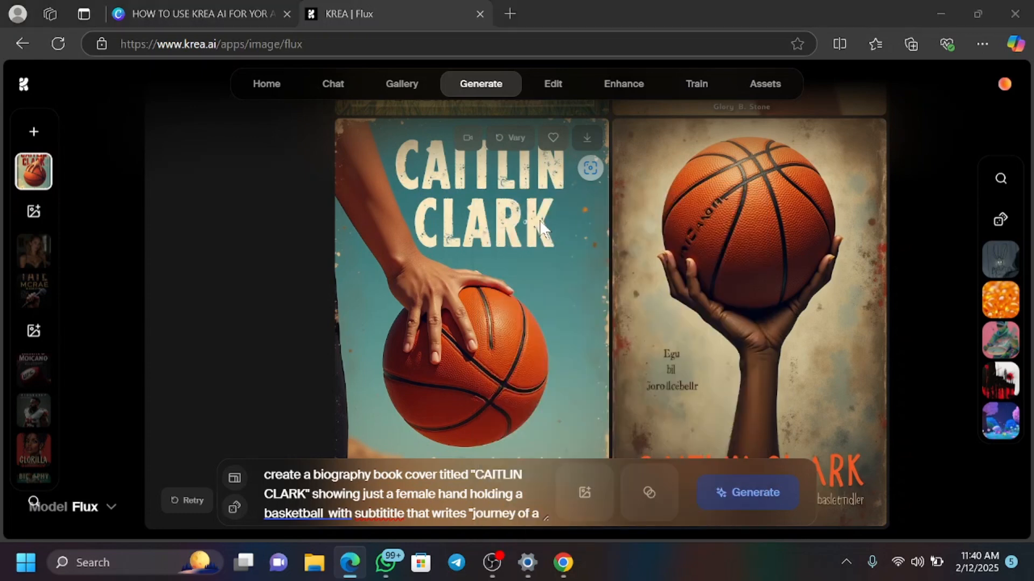
pyautogui.write('k')
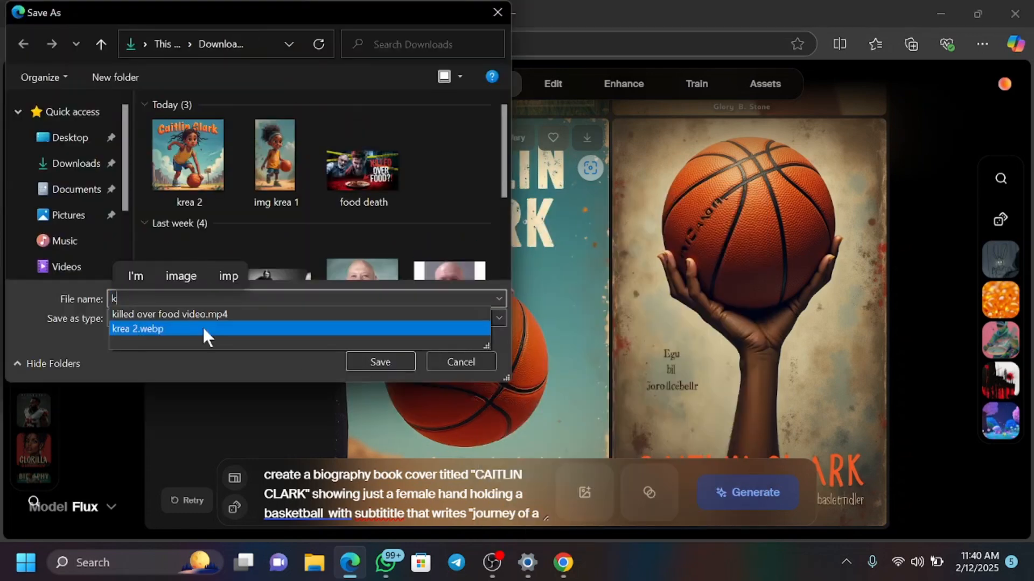
pyautogui.write('rea 4')
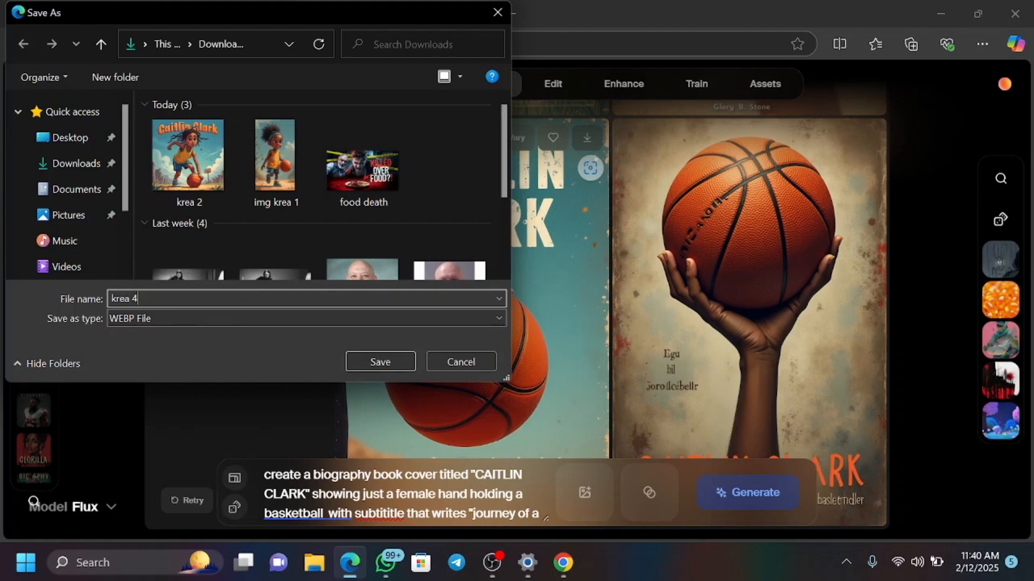
pyautogui.press('Return')
pyautogui.scroll(-2, 544, 219)
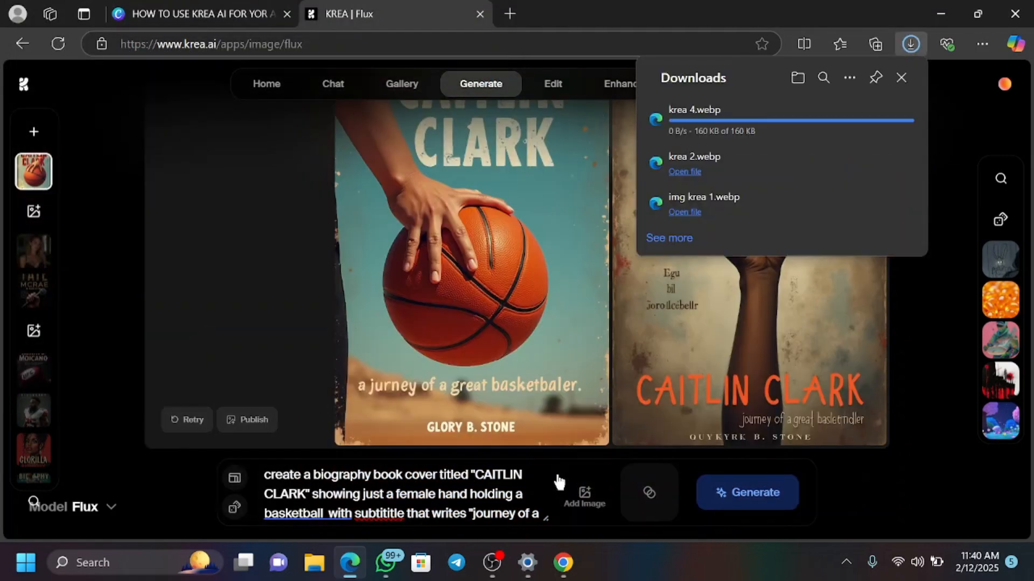
# Step: Switch the aspect ratio to square 1:1 and generate another batch of CAITLIN CLARK covers
pyautogui.click(235, 480)
pyautogui.click(390, 410)
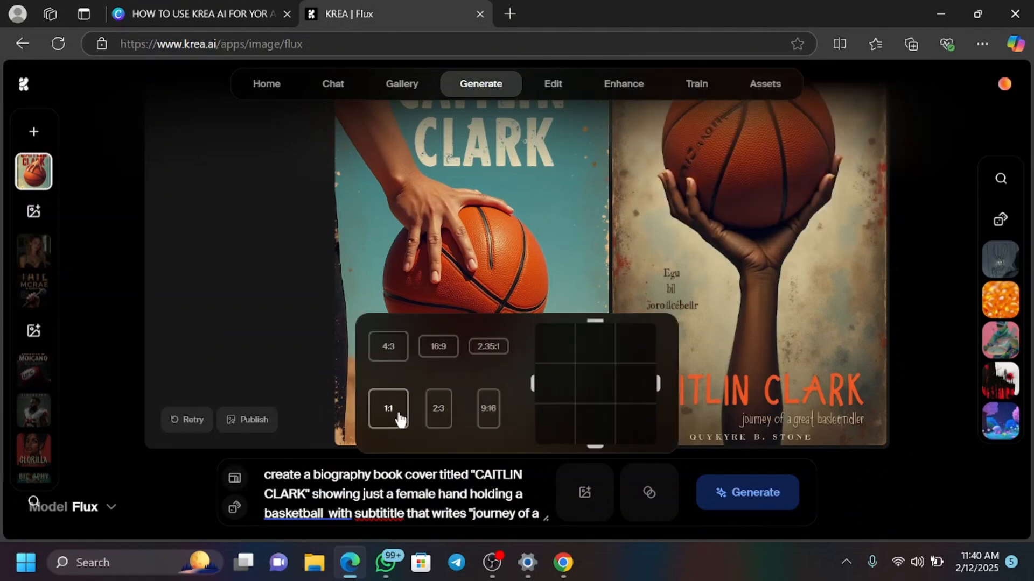
pyautogui.click(744, 506)
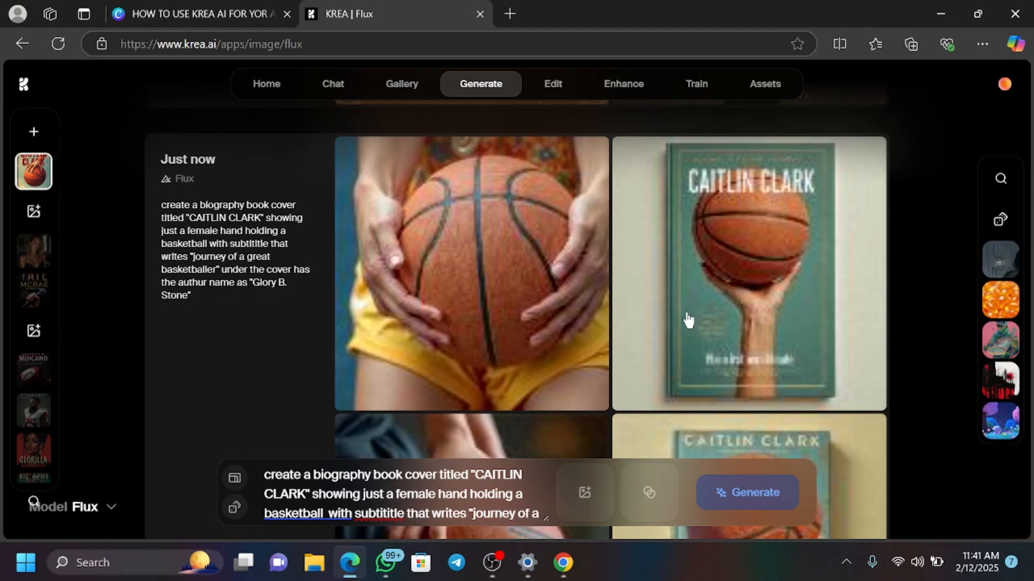
# Step: Scroll through the finished Flux batch to compare the four CAITLIN CLARK basketball cover variations
pyautogui.scroll(-3, 688, 319)
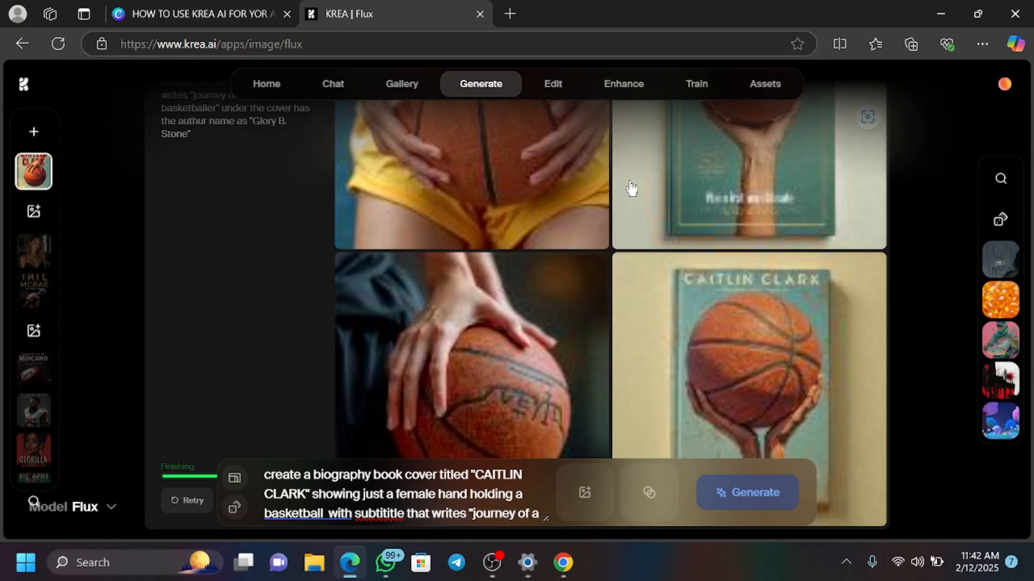
pyautogui.scroll(8, 631, 189)
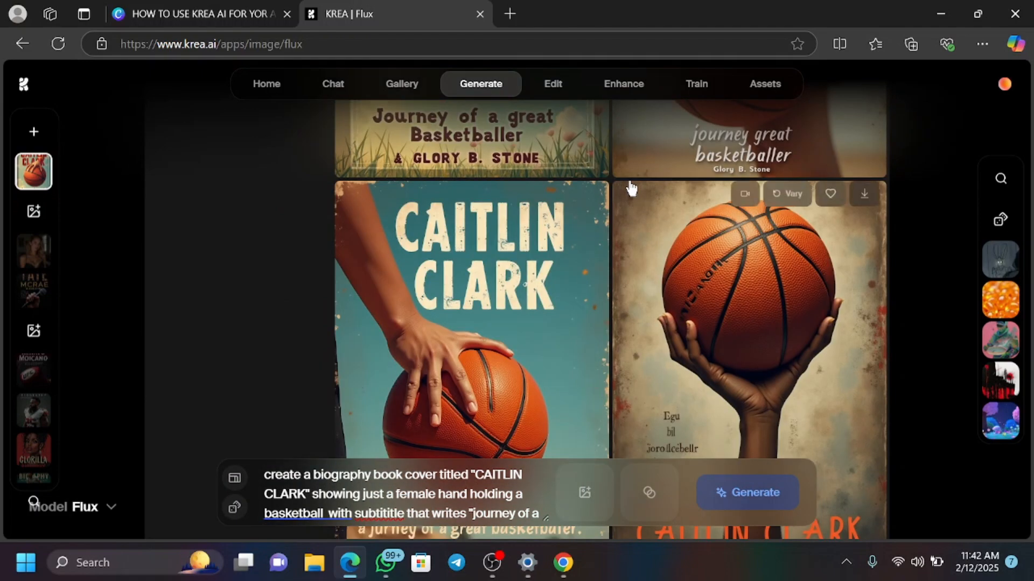
pyautogui.scroll(-4, 630, 191)
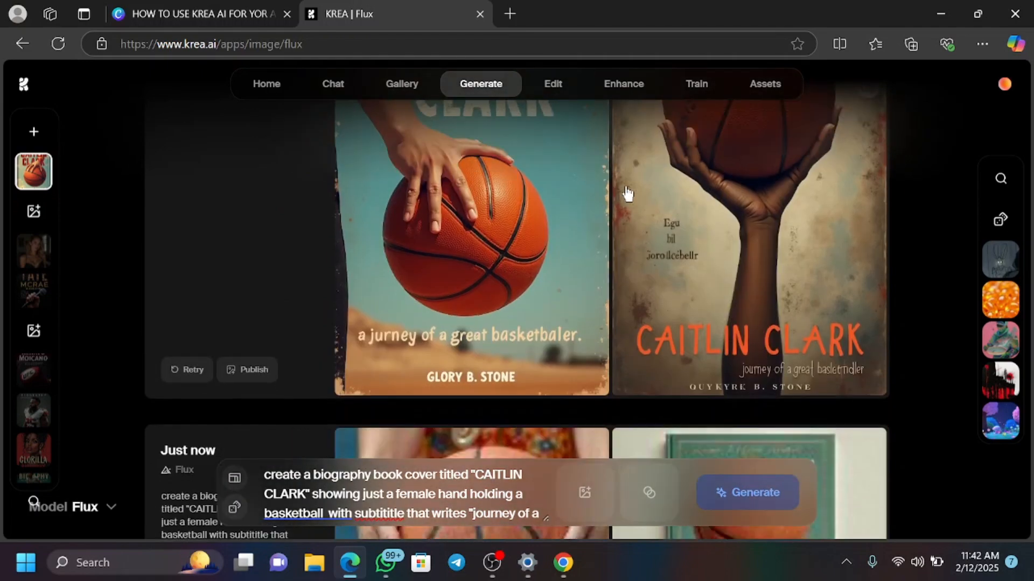
pyautogui.scroll(-4, 627, 193)
pyautogui.scroll(-2, 625, 185)
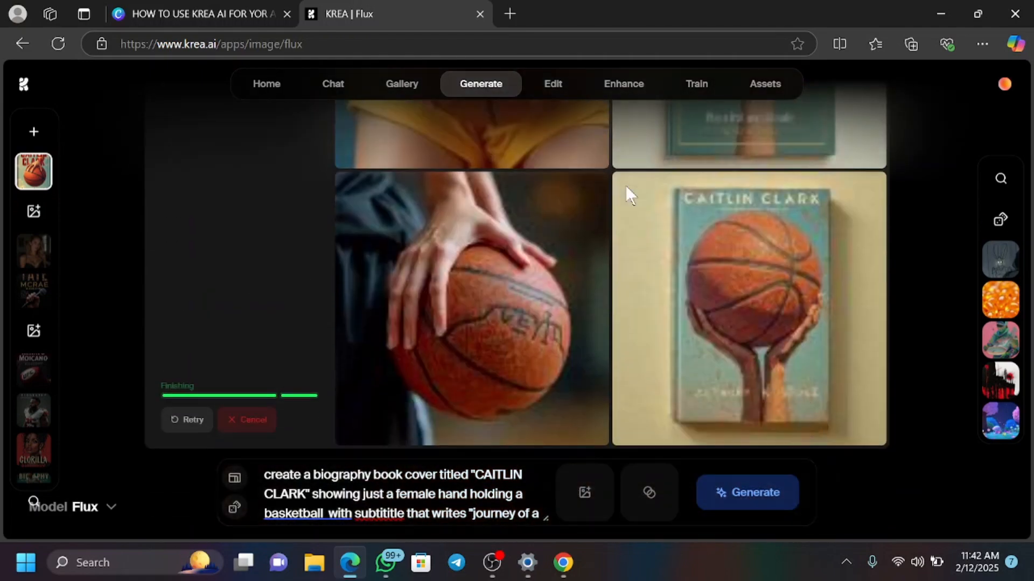
pyautogui.moveTo(627, 193)
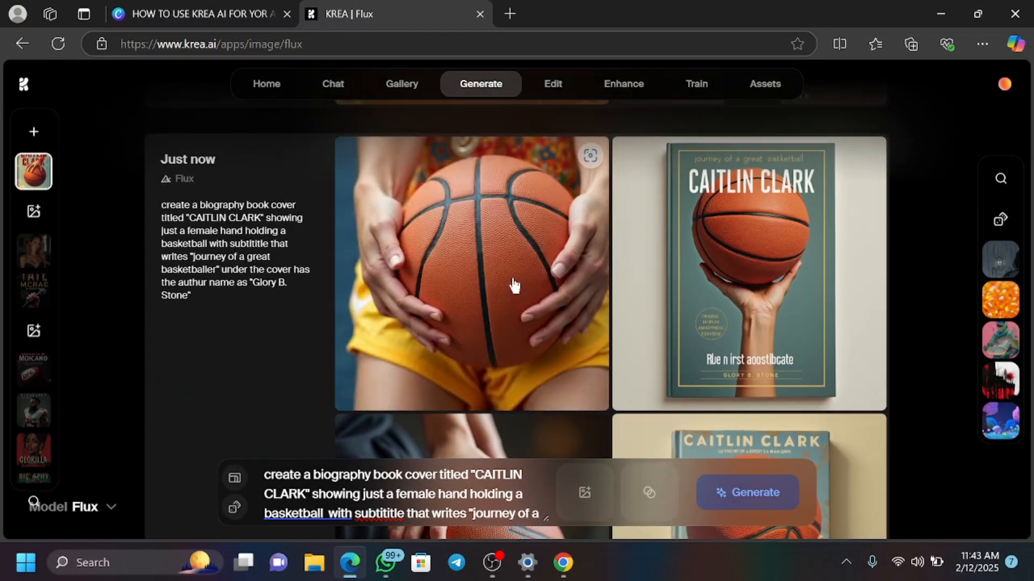
pyautogui.scroll(-3, 514, 285)
pyautogui.scroll(-2, 514, 285)
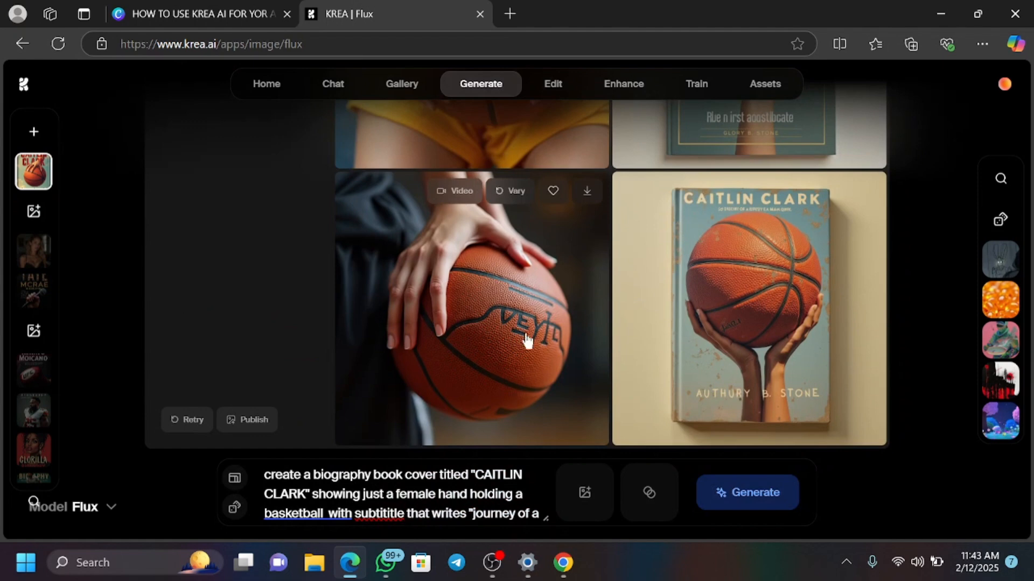
pyautogui.scroll(4, 493, 282)
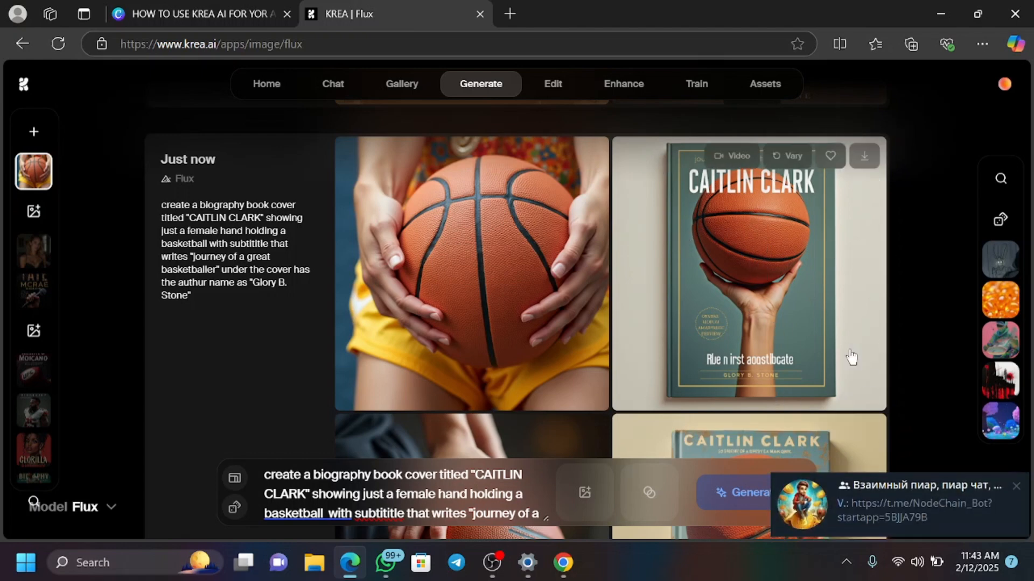
pyautogui.scroll(-4, 721, 291)
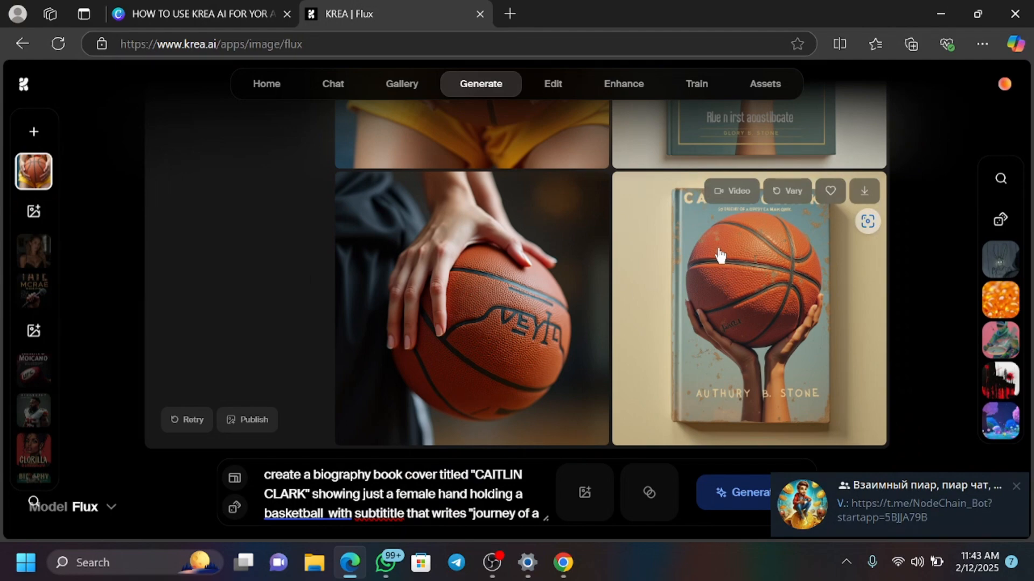
pyautogui.scroll(4, 710, 271)
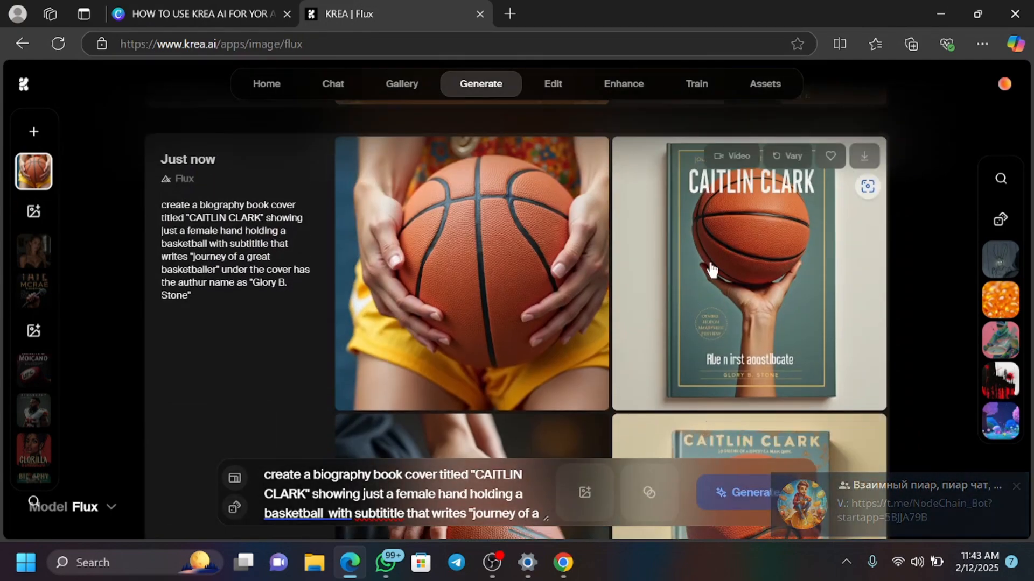
pyautogui.scroll(-4, 702, 286)
pyautogui.scroll(4, 703, 288)
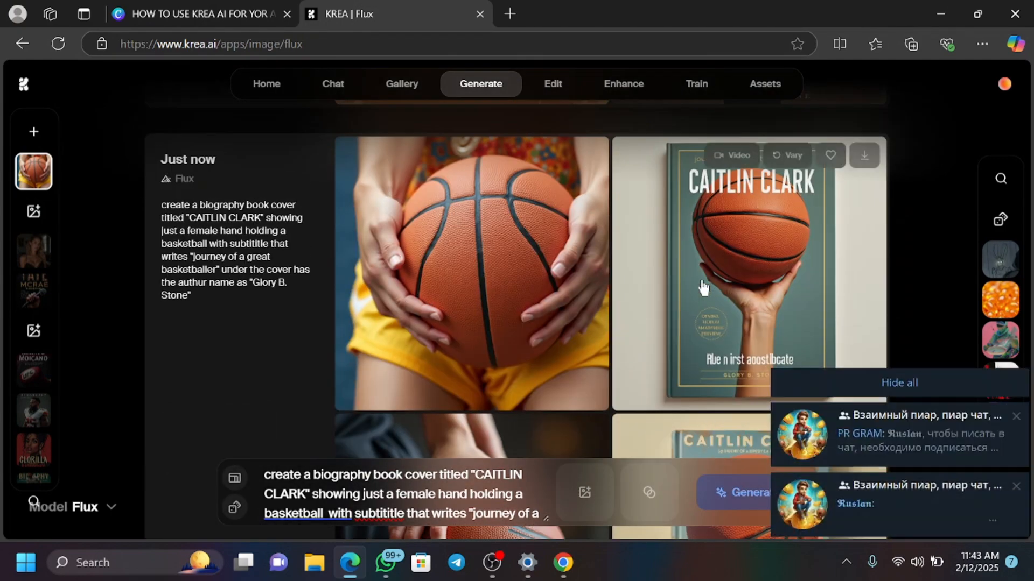
pyautogui.scroll(-2, 703, 288)
pyautogui.scroll(3, 703, 288)
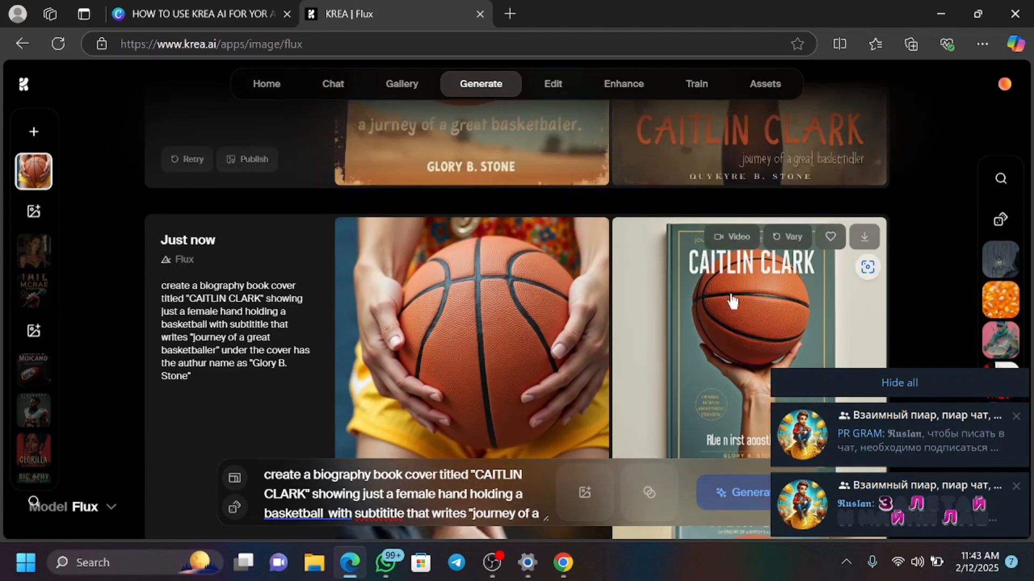
# Step: Save the teal CAITLIN CLARK hand-and-basketball cover image to Downloads as 'krea 7'
pyautogui.rightClick(729, 291)
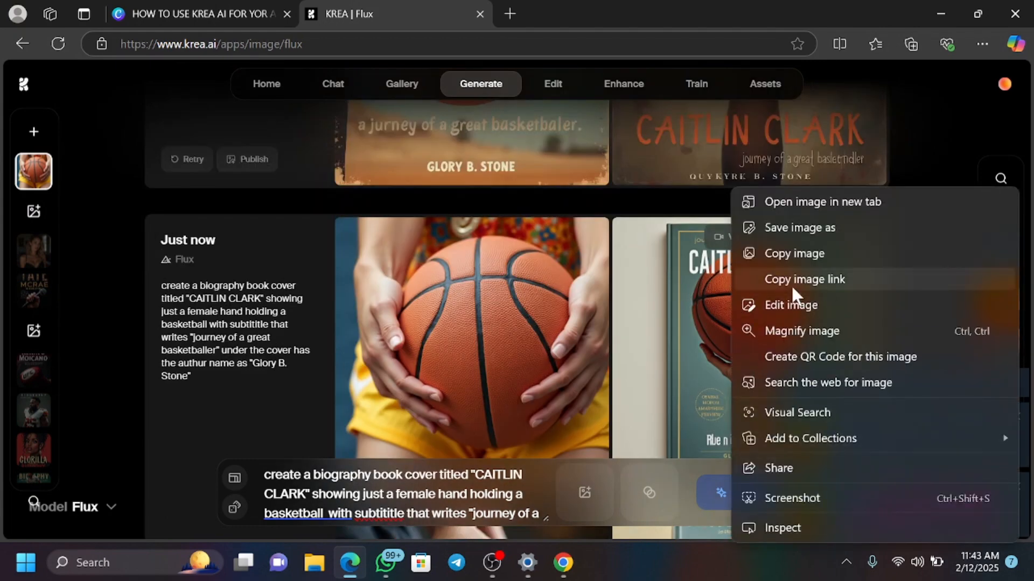
pyautogui.click(789, 226)
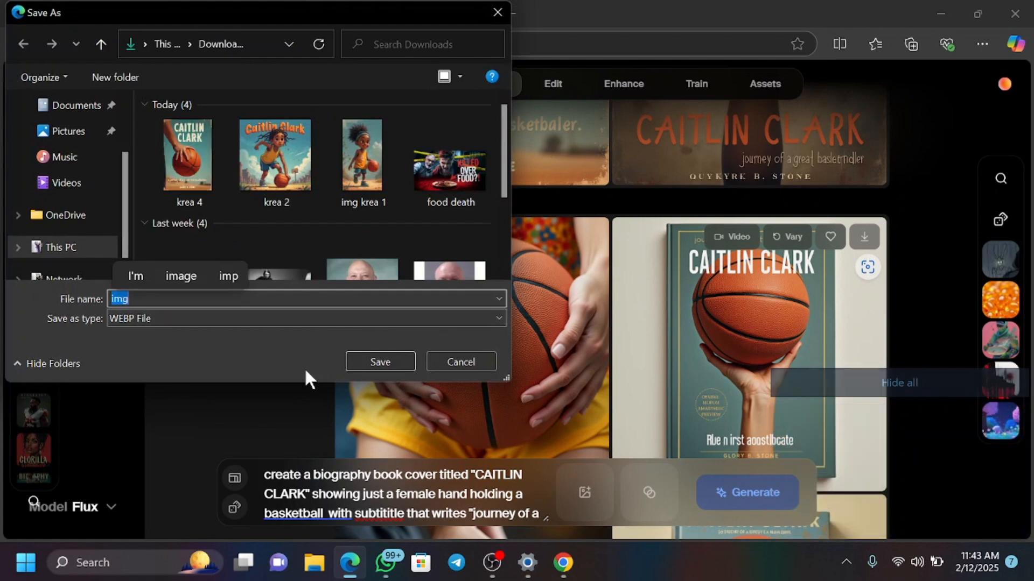
pyautogui.press('BackSpace')
pyautogui.write('krea 7')
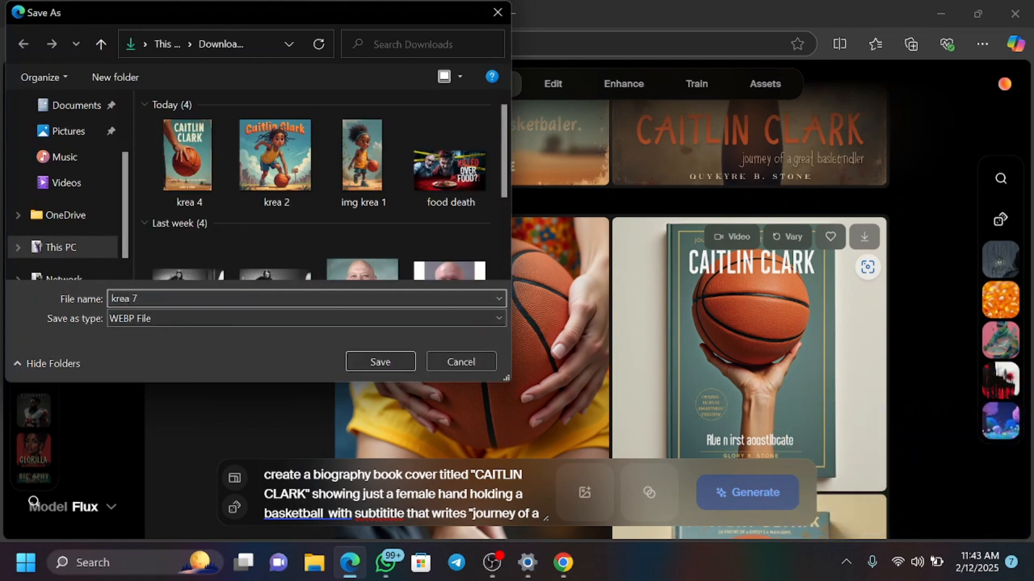
pyautogui.press('Return')
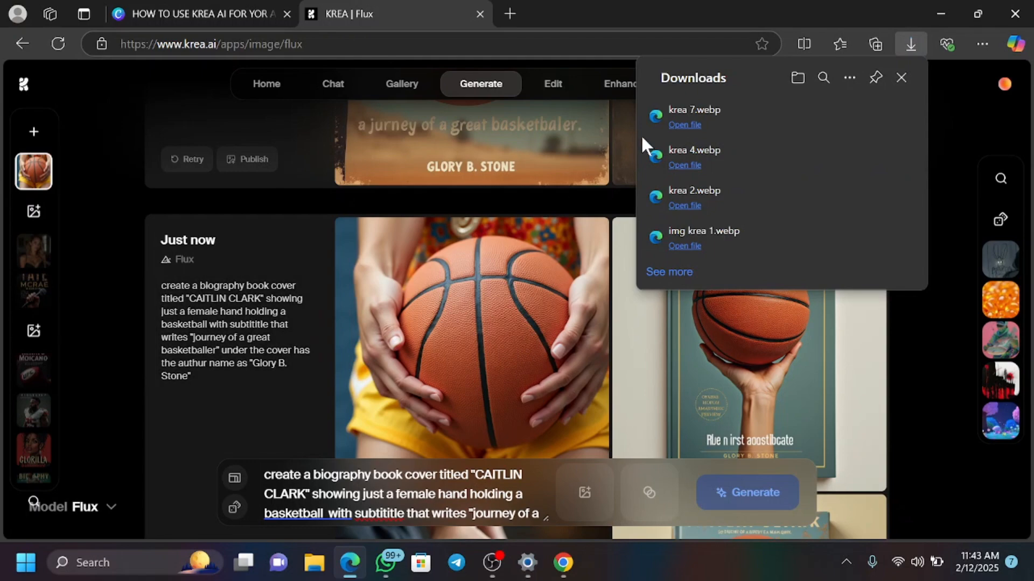
pyautogui.scroll(-5, 571, 253)
pyautogui.scroll(-2, 564, 278)
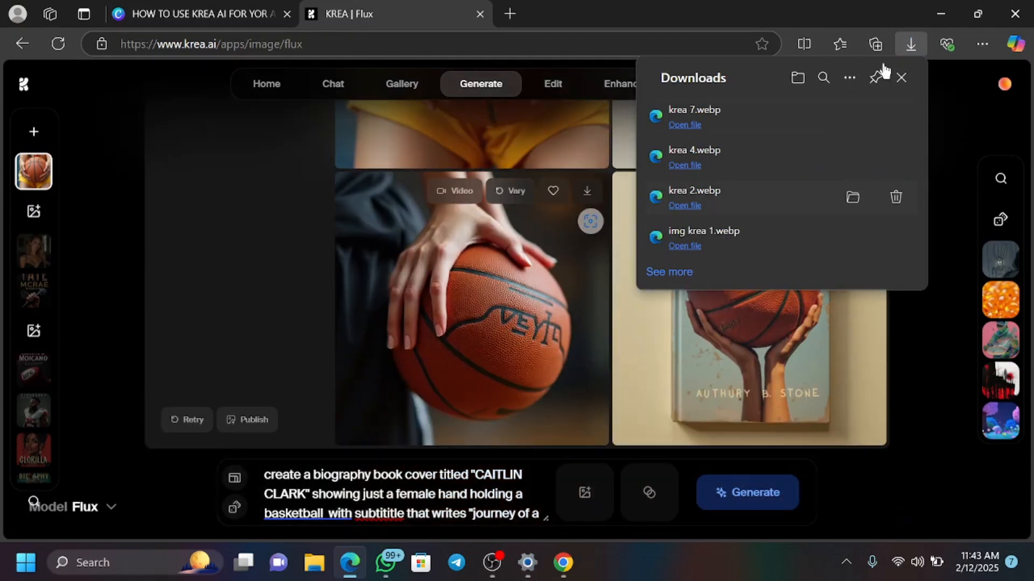
pyautogui.click(904, 78)
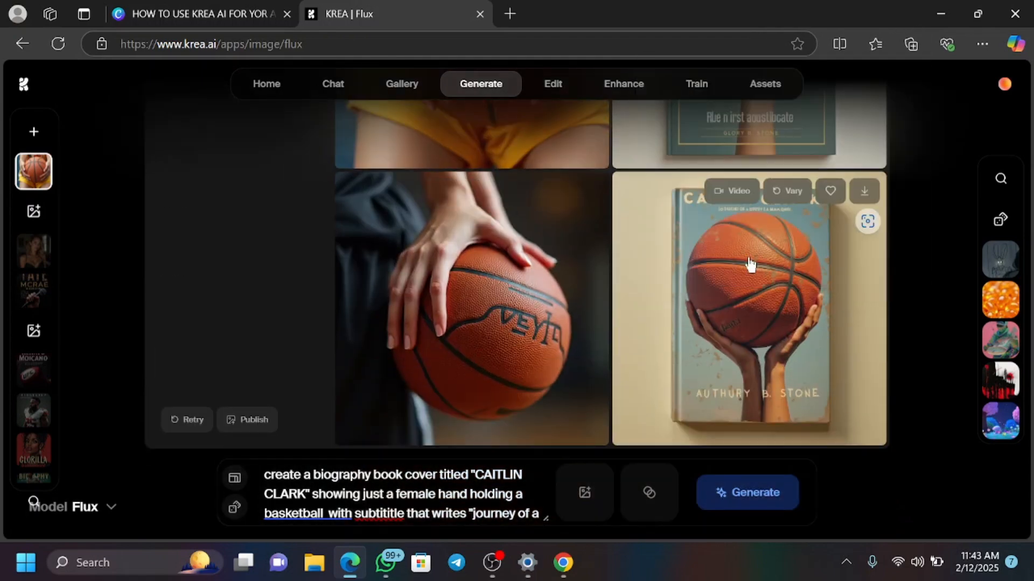
pyautogui.scroll(-5, 745, 259)
pyautogui.scroll(-4, 760, 269)
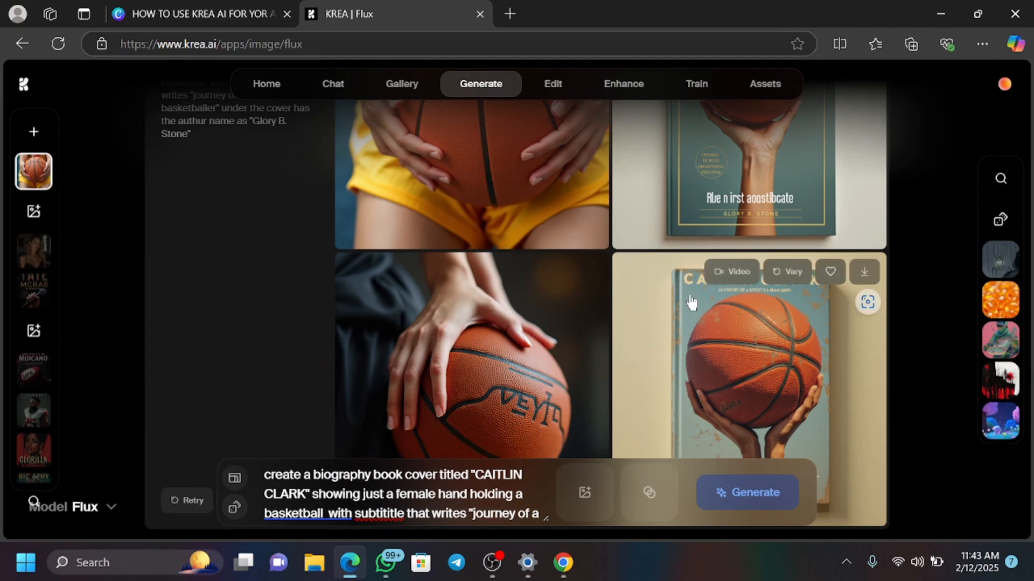
pyautogui.scroll(5, 687, 300)
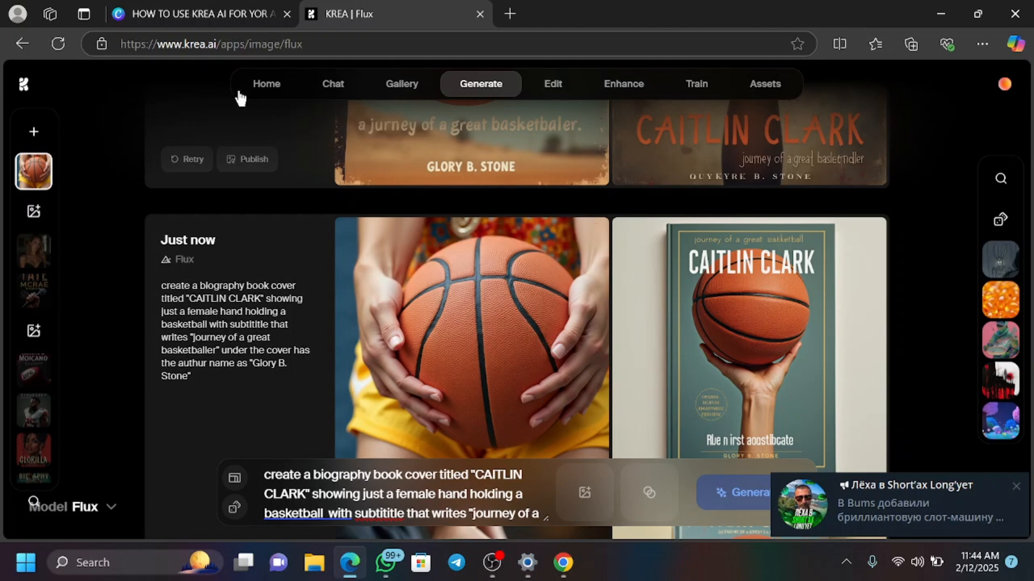
# Step: Return to Canva and scroll the Text panel beside the 'HOW TO USE KREA AI FOR YOR AMAZON KDP COVER' design
pyautogui.click(224, 15)
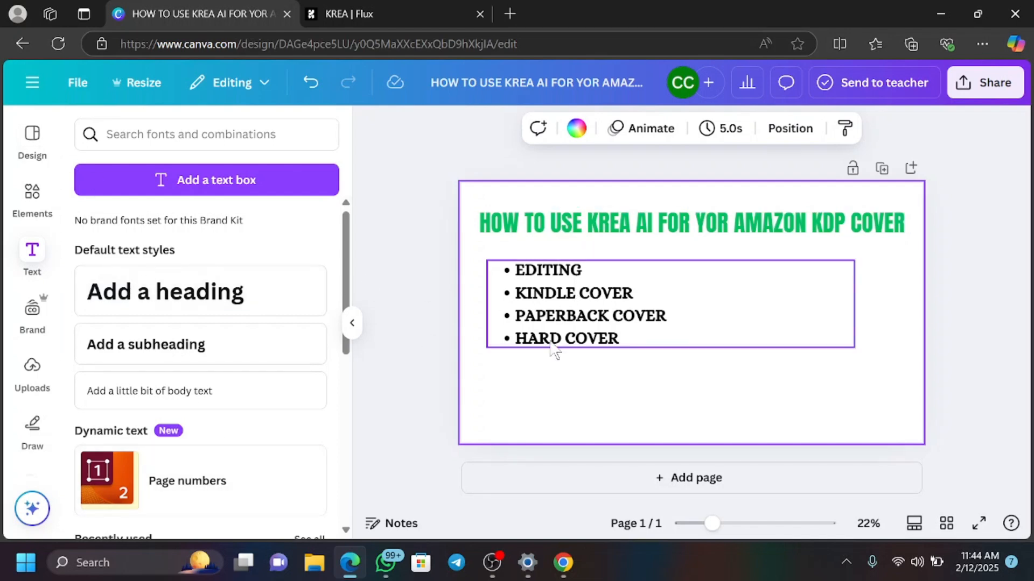
pyautogui.scroll(-5, 296, 404)
pyautogui.scroll(-3, 32, 404)
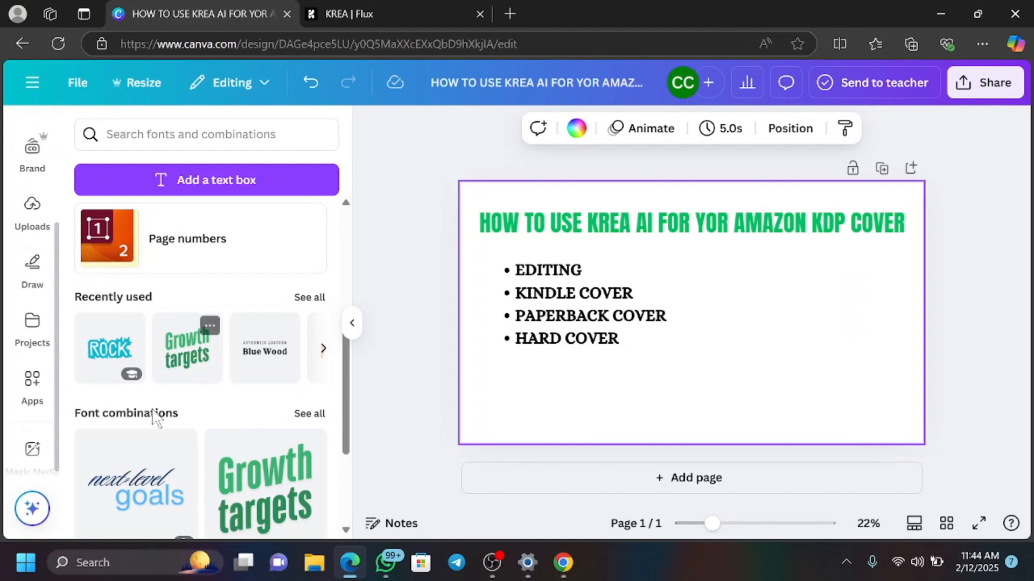
pyautogui.scroll(-1, 37, 409)
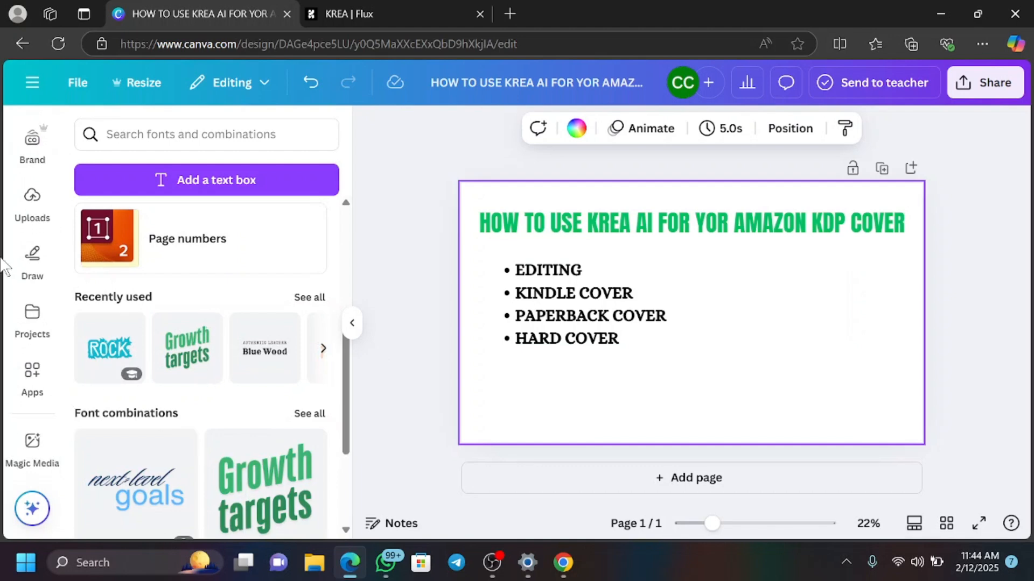
pyautogui.scroll(4, 18, 170)
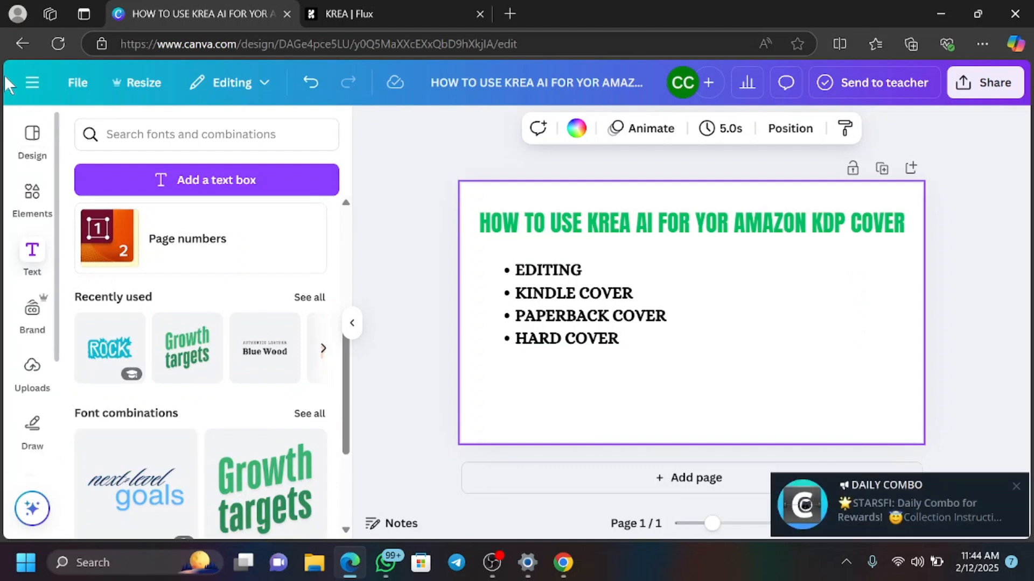
# Step: Create a new custom design 625 px wide by 1000 px high, keeping pixels as the unit
pyautogui.click(32, 83)
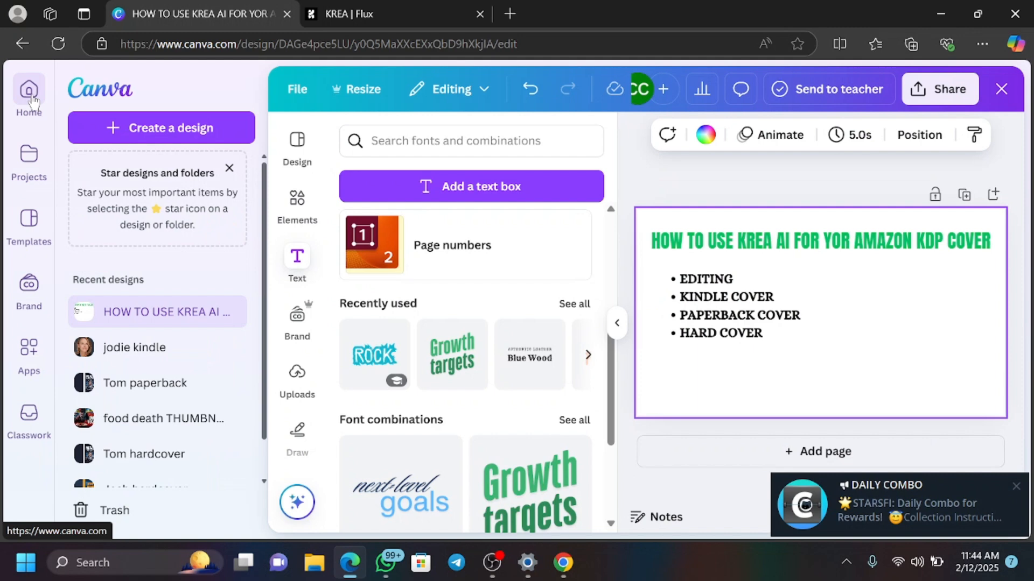
pyautogui.click(118, 128)
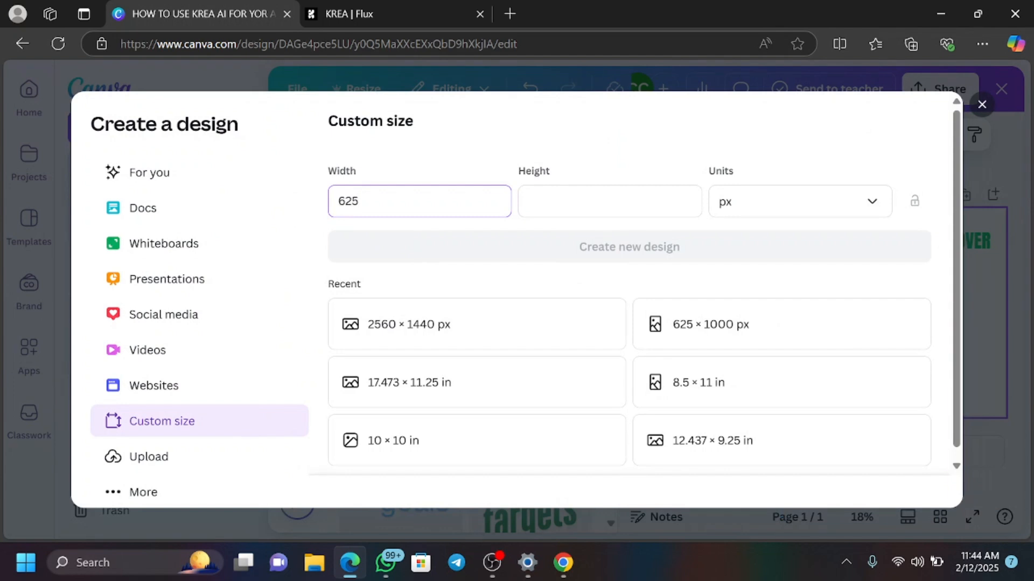
pyautogui.write('625')
pyautogui.click(535, 202)
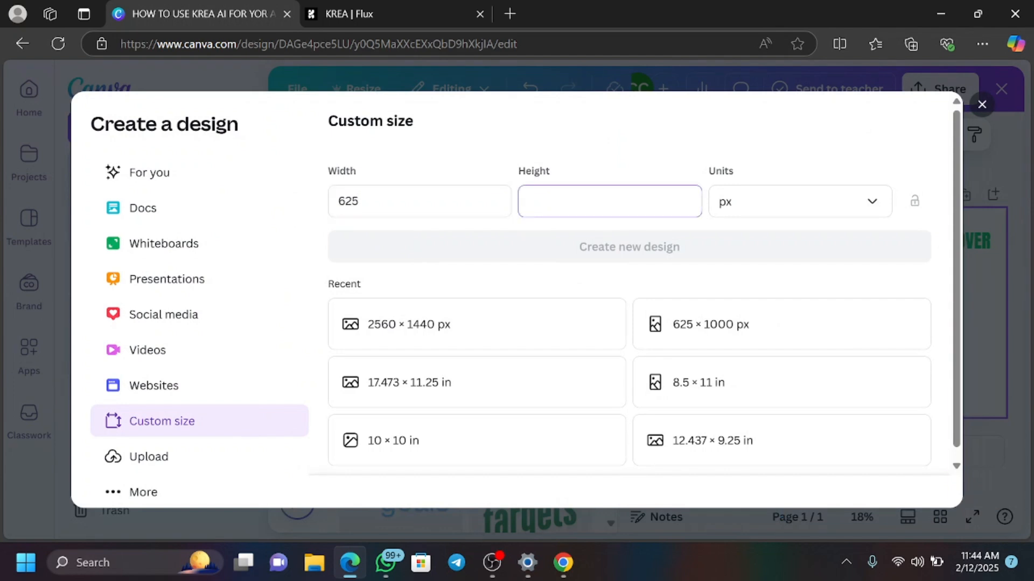
pyautogui.write('1000')
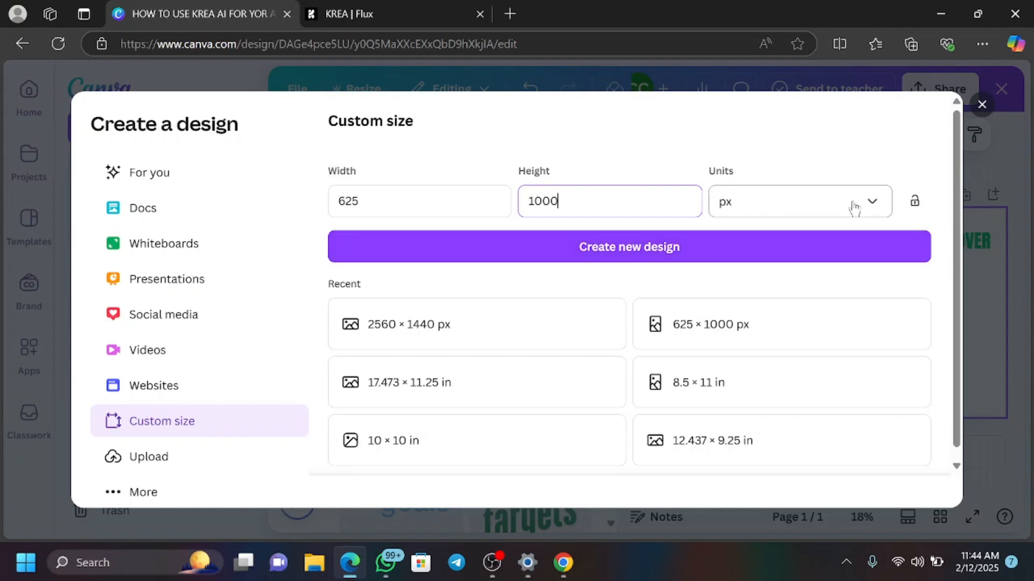
pyautogui.click(854, 208)
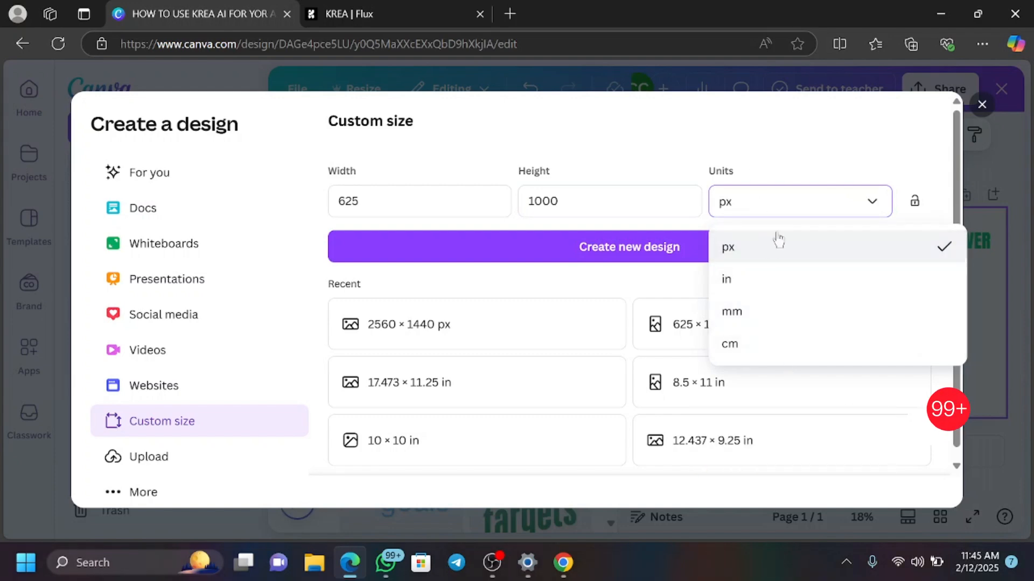
pyautogui.click(793, 213)
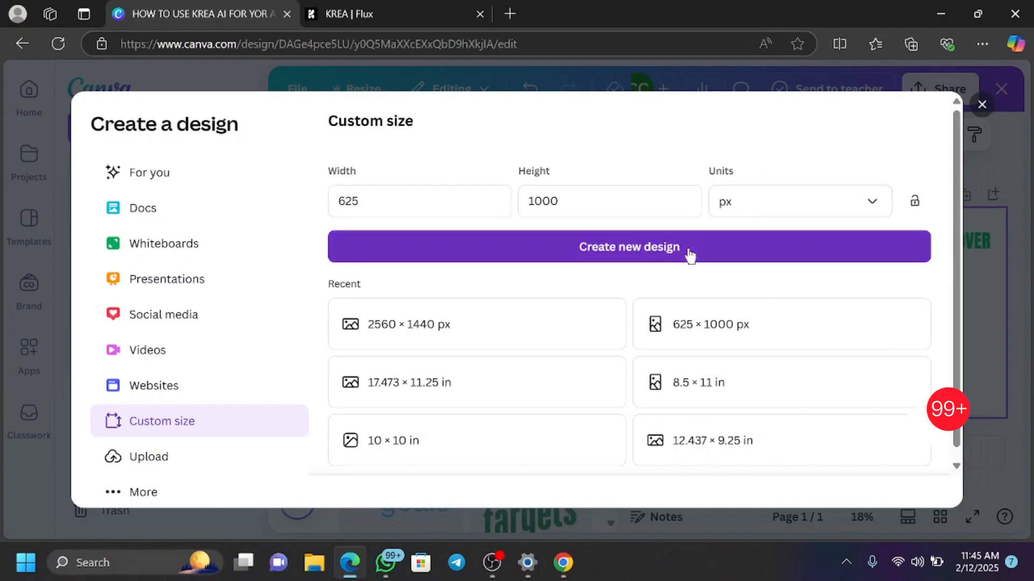
pyautogui.click(689, 258)
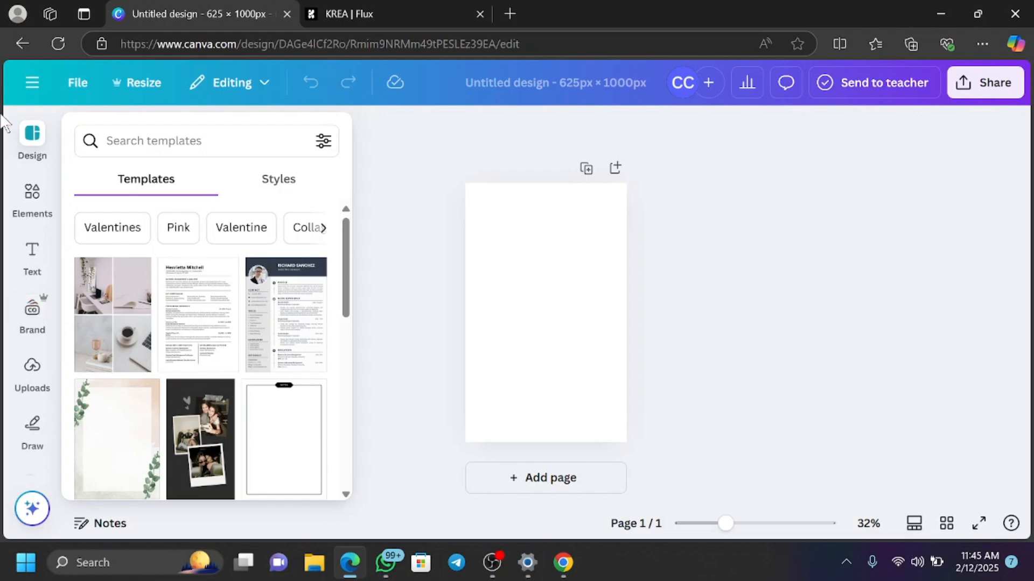
# Step: Upload the 'img krea 1' girl image and place it on the page
pyautogui.click(31, 391)
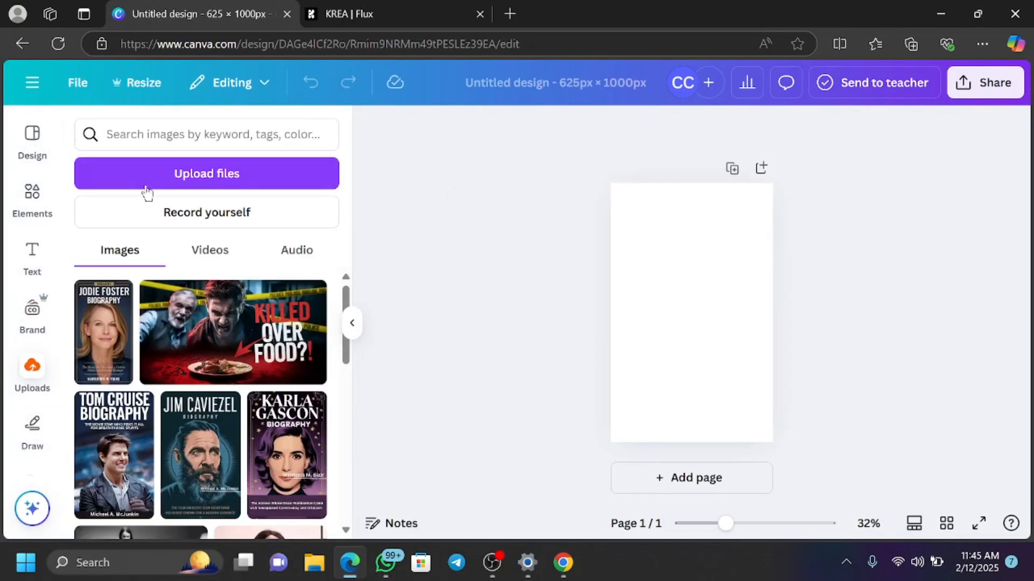
pyautogui.click(232, 183)
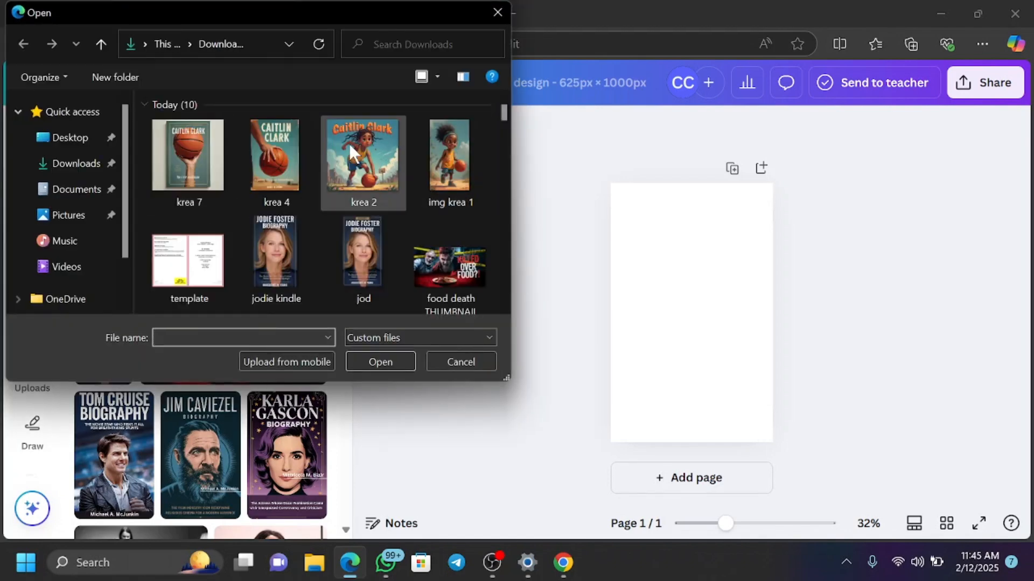
pyautogui.click(449, 143)
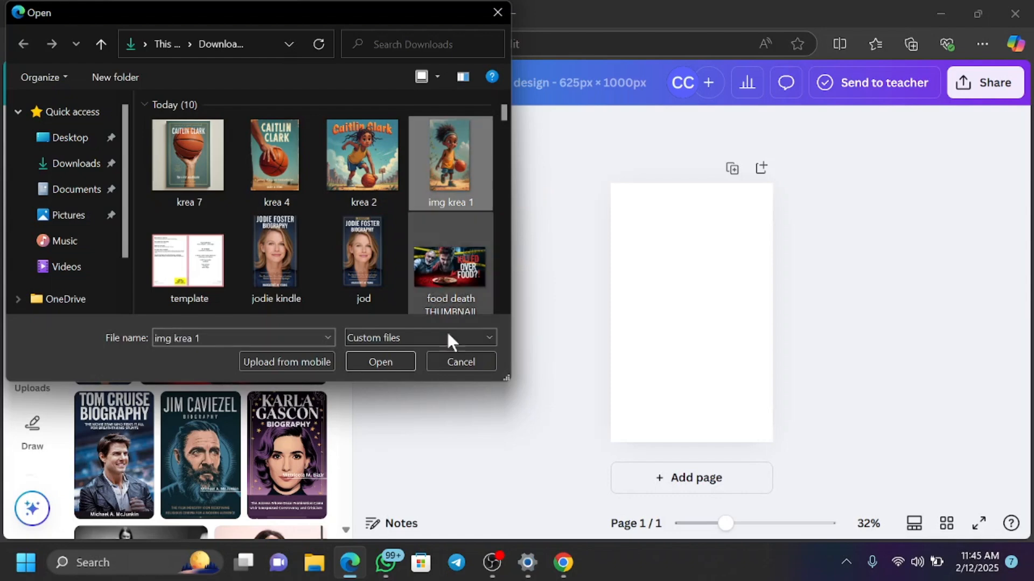
pyautogui.click(380, 360)
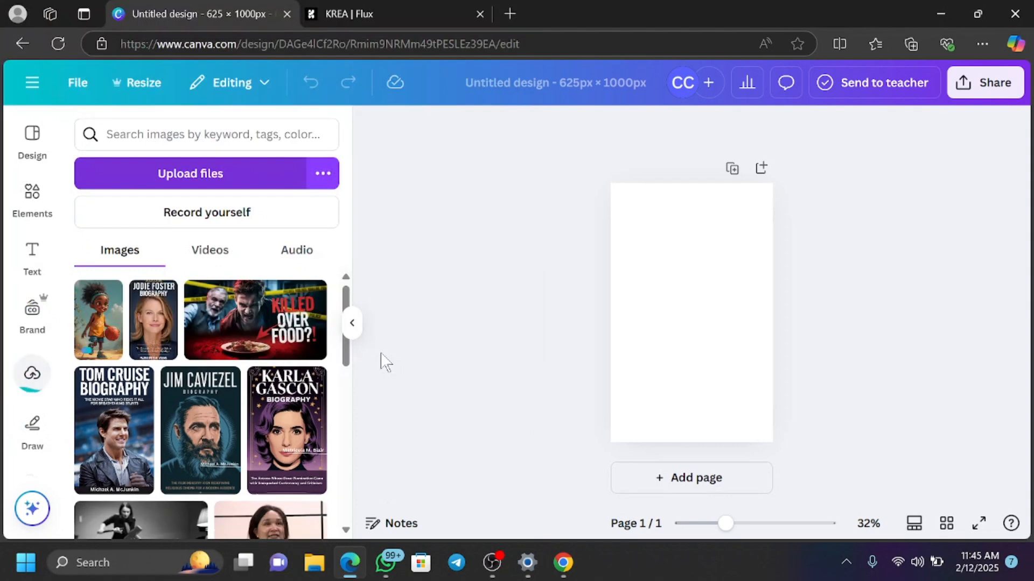
pyautogui.click(101, 329)
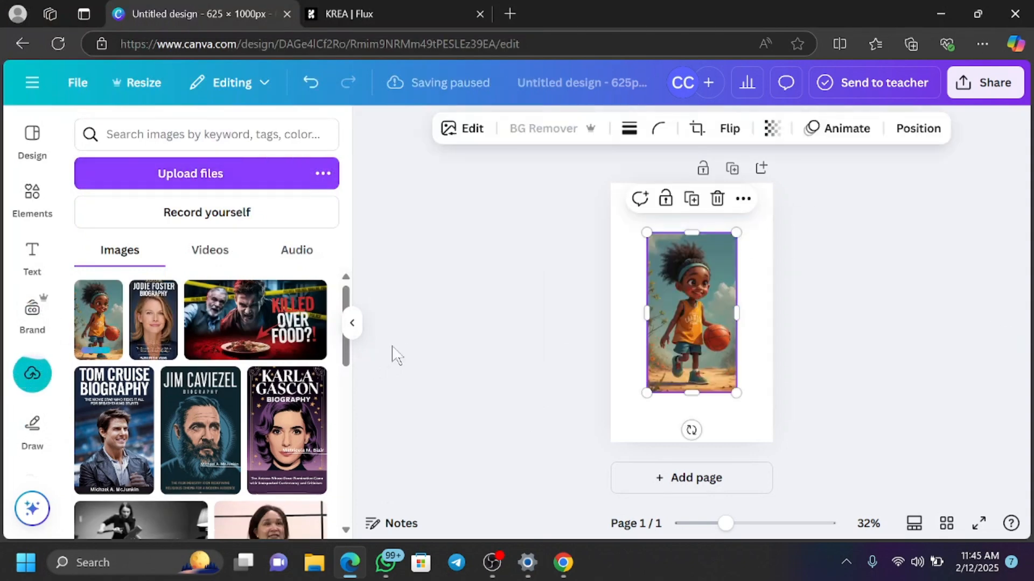
# Step: Set the basketball-girl image as the page background
pyautogui.click(352, 323)
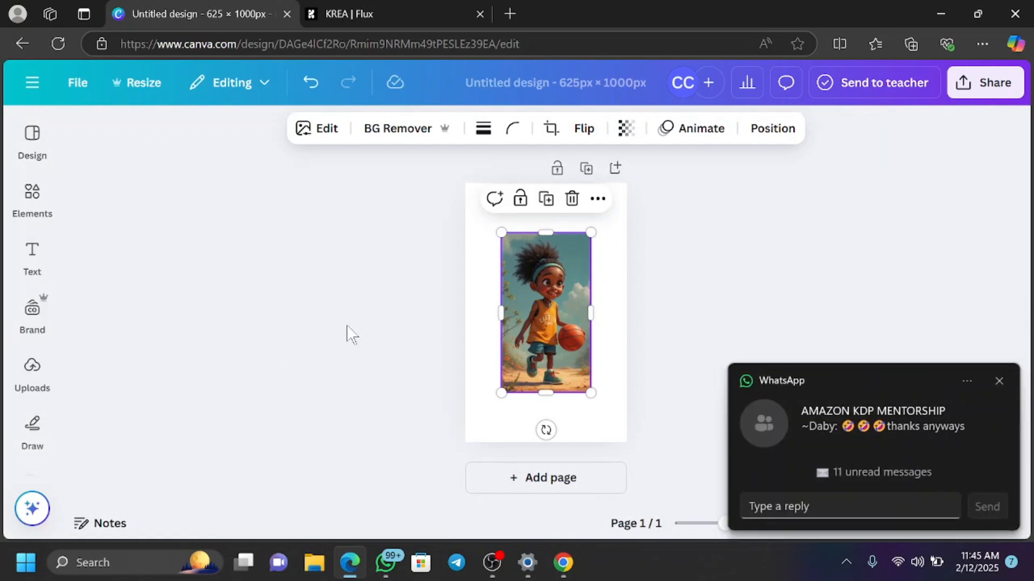
pyautogui.rightClick(553, 314)
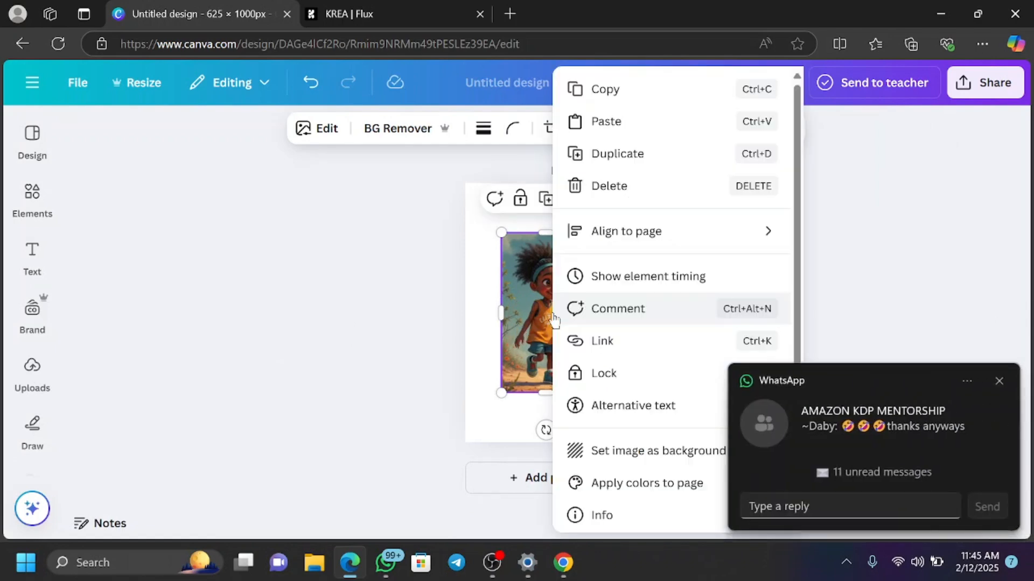
pyautogui.click(626, 457)
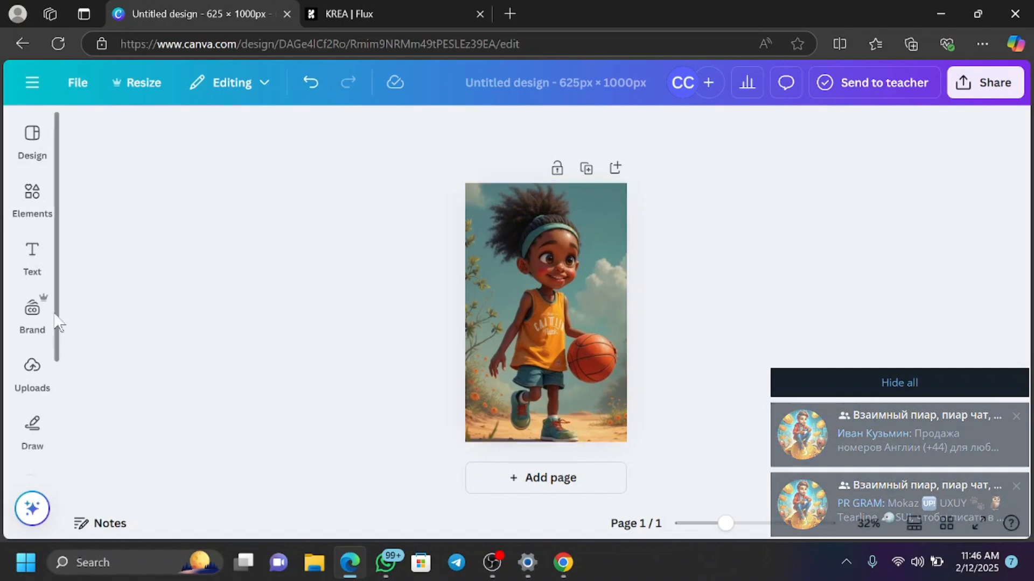
# Step: Open the full Font combinations list from the Text panel and browse the ready-made styles
pyautogui.click(33, 251)
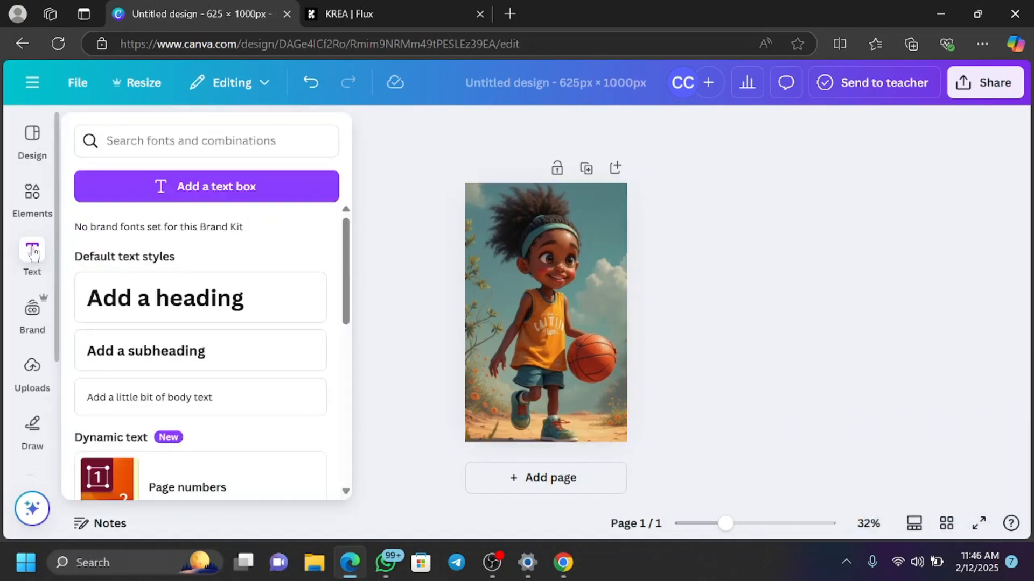
pyautogui.scroll(-3, 235, 342)
pyautogui.scroll(-4, 235, 344)
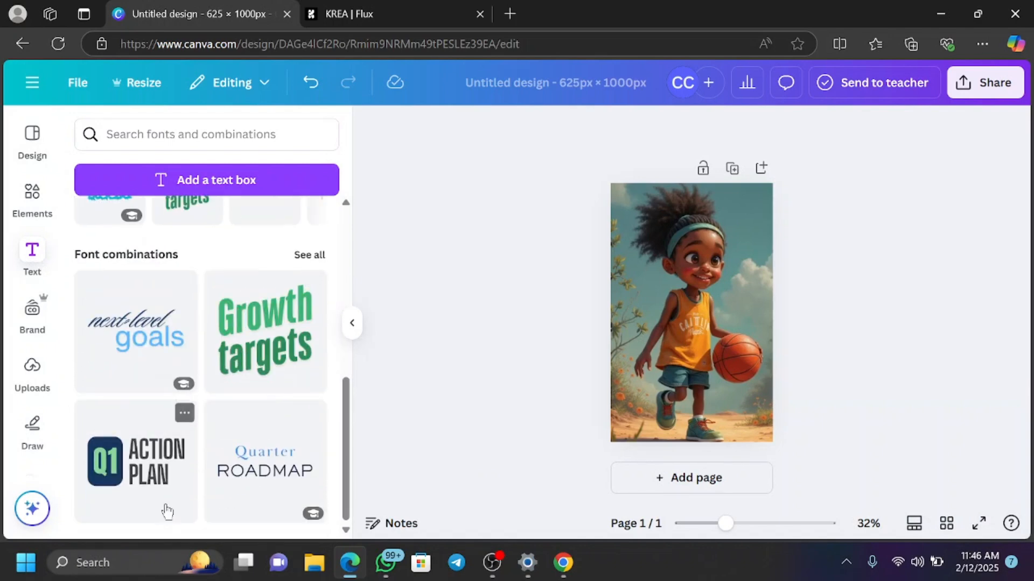
pyautogui.scroll(2, 277, 307)
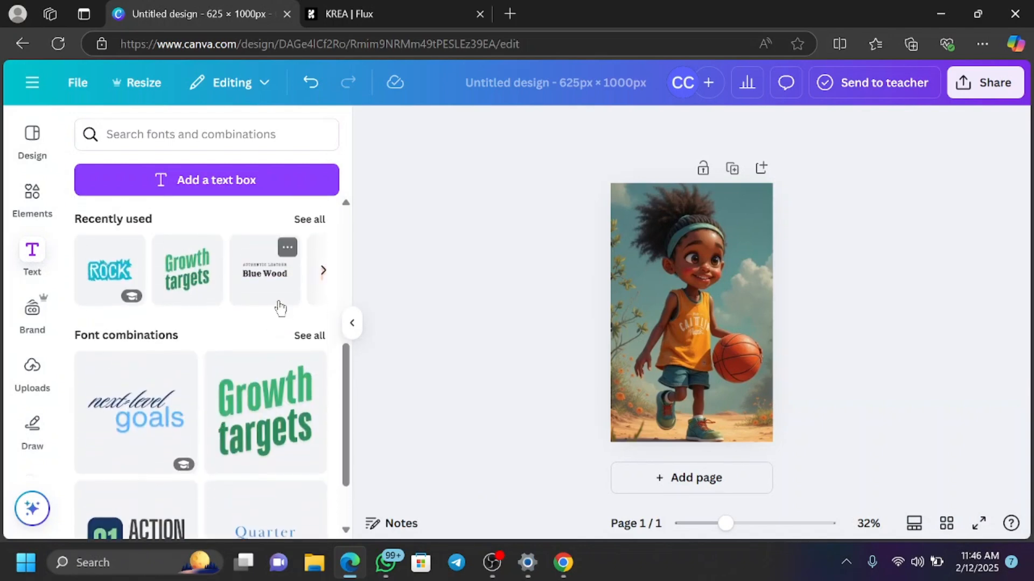
pyautogui.click(312, 336)
pyautogui.scroll(-4, 257, 327)
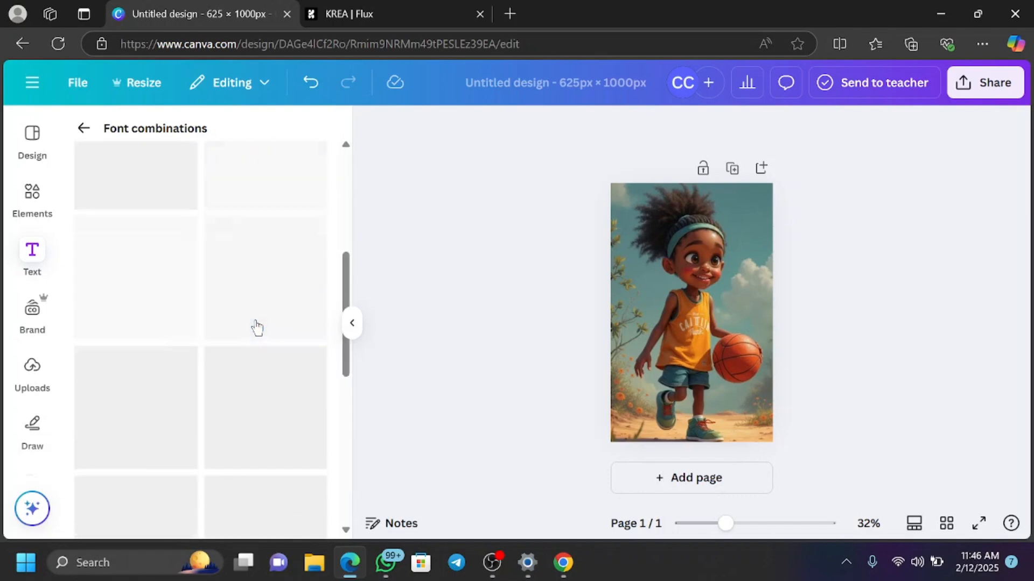
pyautogui.scroll(-12, 258, 327)
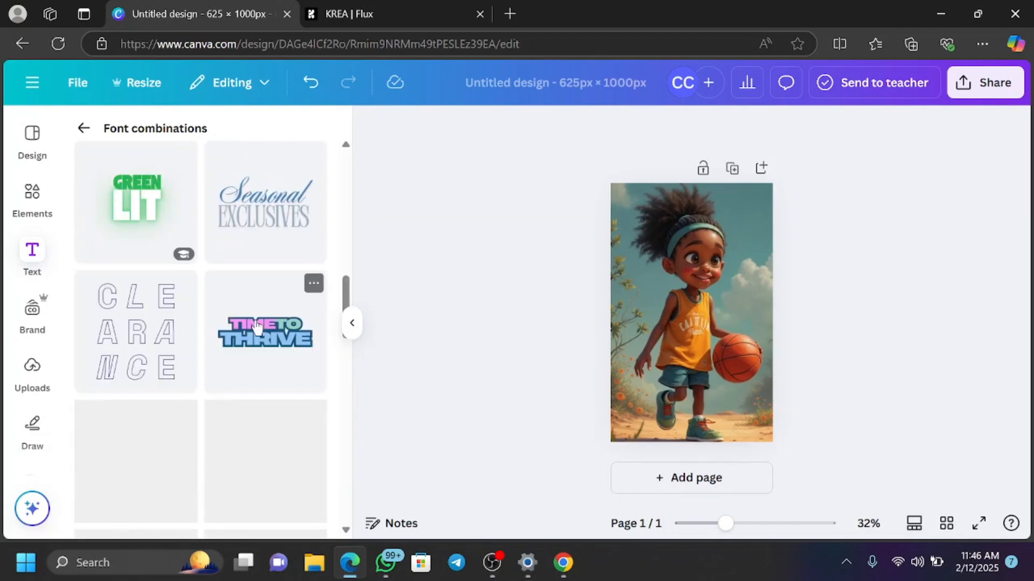
pyautogui.scroll(-3, 258, 328)
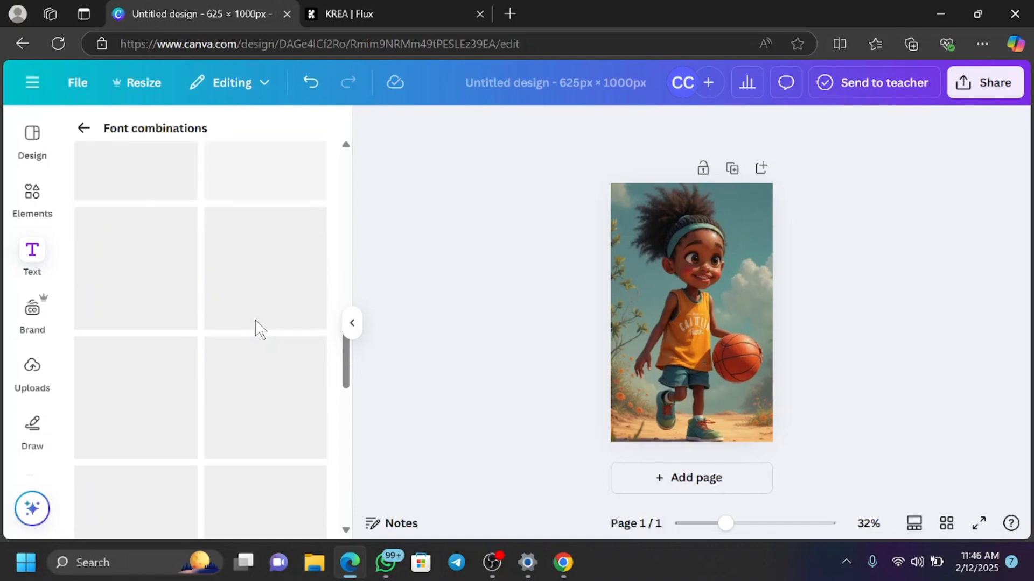
pyautogui.scroll(-4, 257, 327)
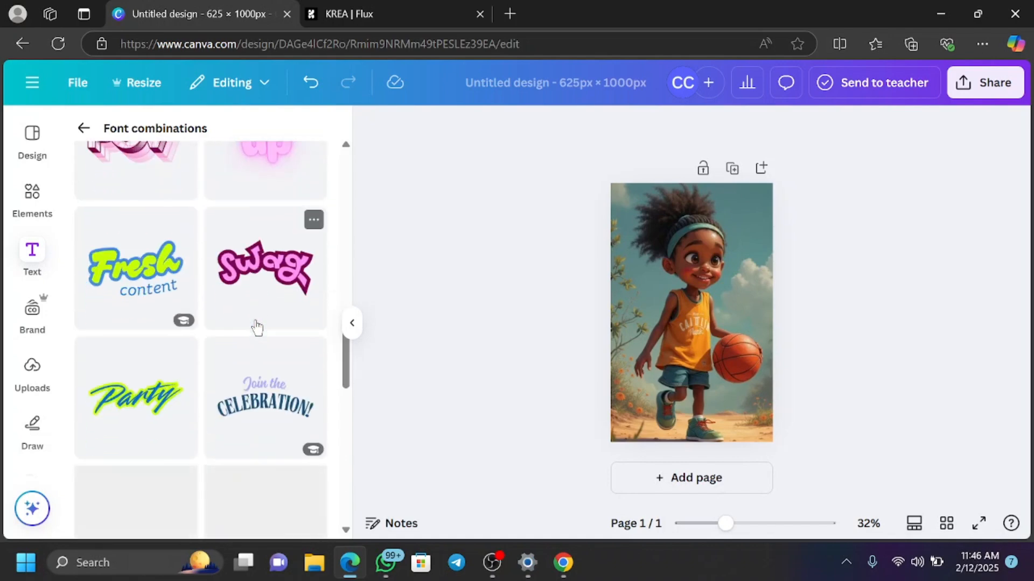
pyautogui.scroll(-3, 257, 327)
pyautogui.scroll(4, 258, 327)
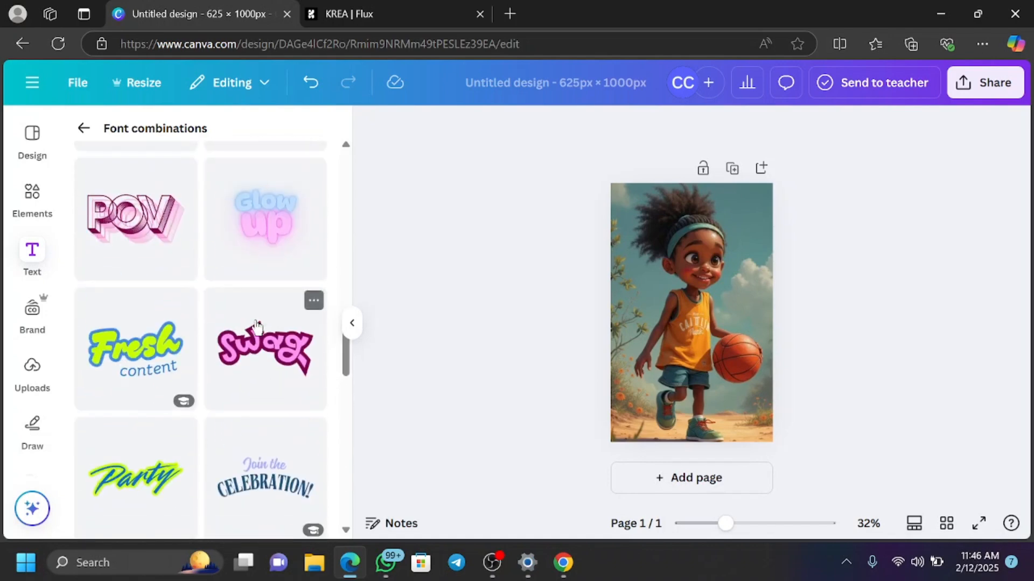
pyautogui.scroll(-5, 269, 355)
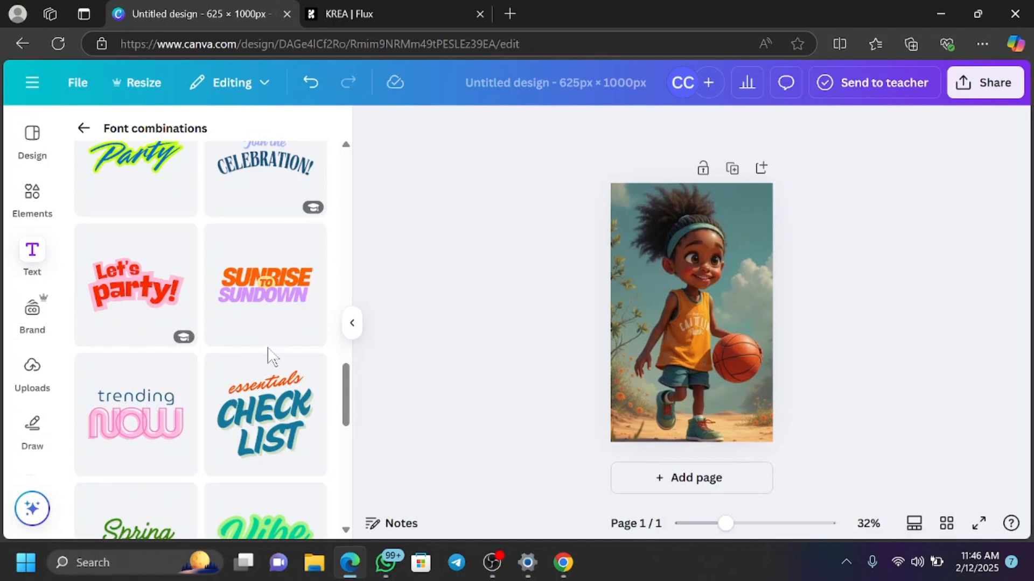
pyautogui.scroll(12, 269, 355)
pyautogui.scroll(5, 268, 355)
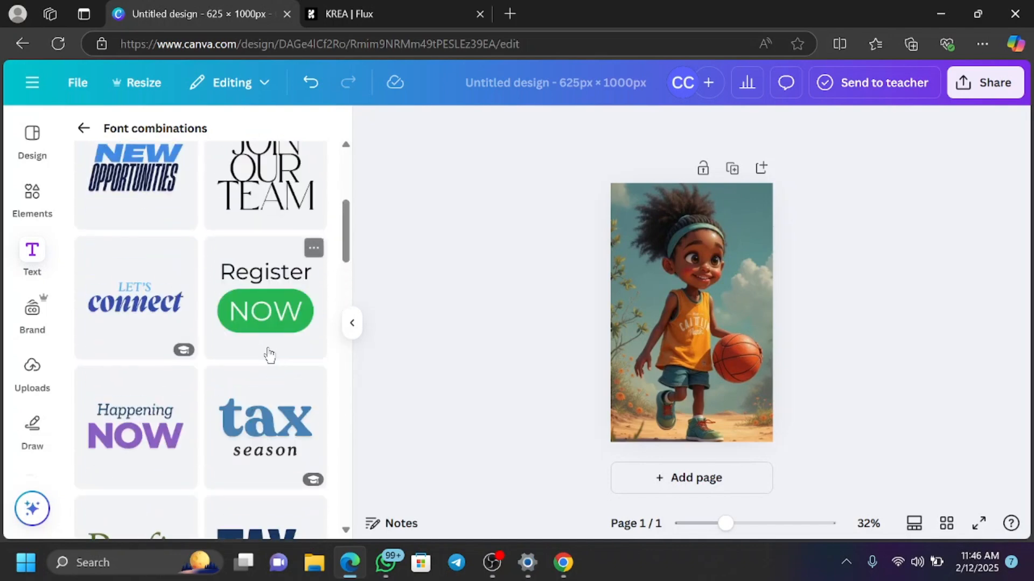
pyautogui.scroll(3, 269, 355)
pyautogui.scroll(-15, 269, 355)
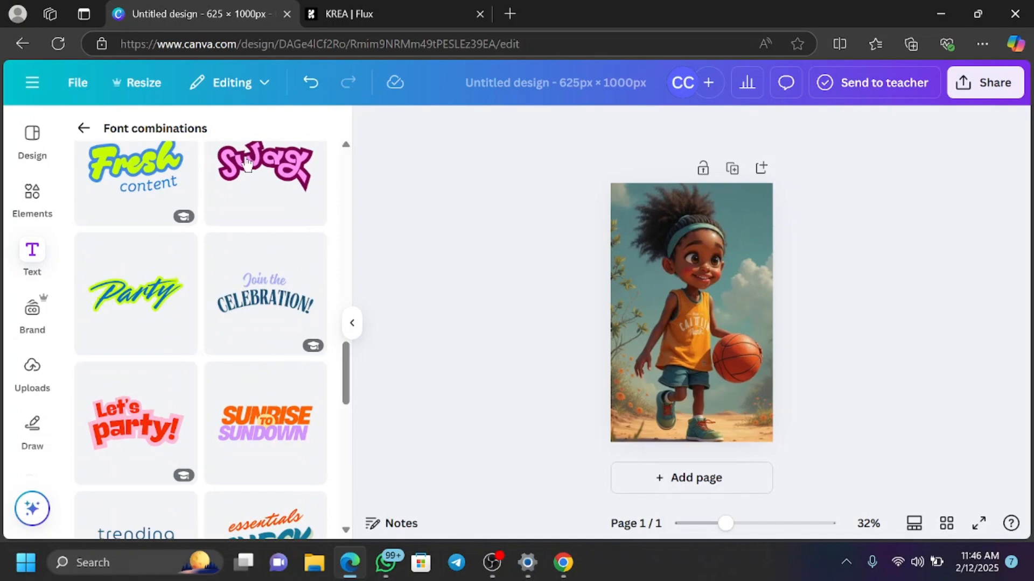
pyautogui.scroll(-12, 248, 226)
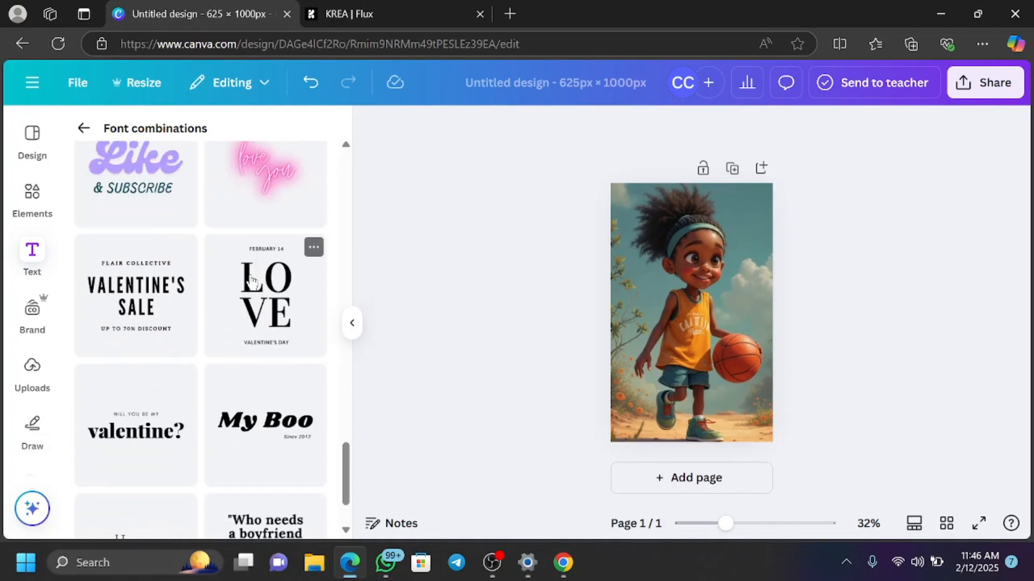
# Step: Add the 'My Boo' font combination and change its text to CAITLIN CLARK BIOGRAPHY
pyautogui.click(247, 429)
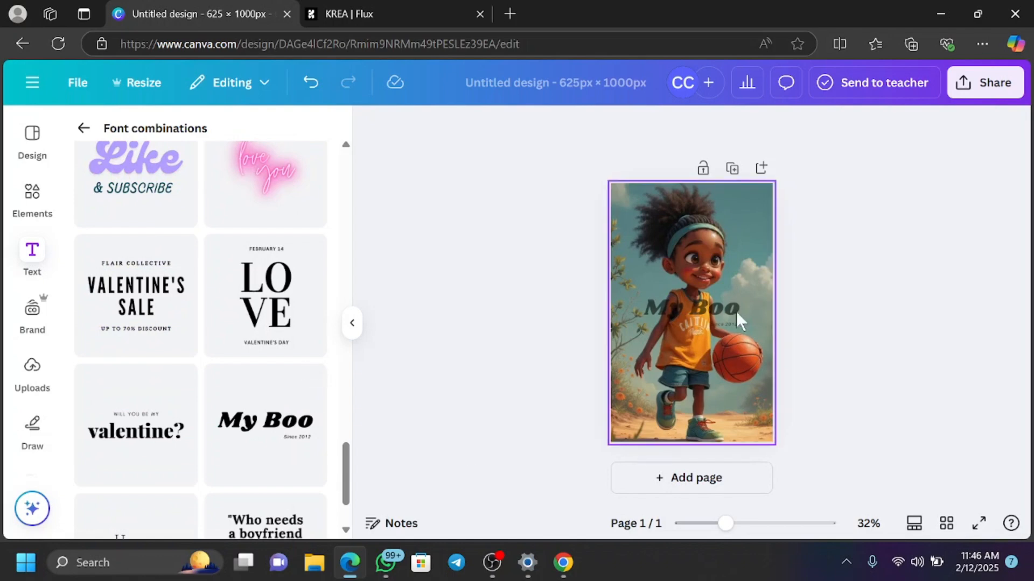
pyautogui.click(712, 305)
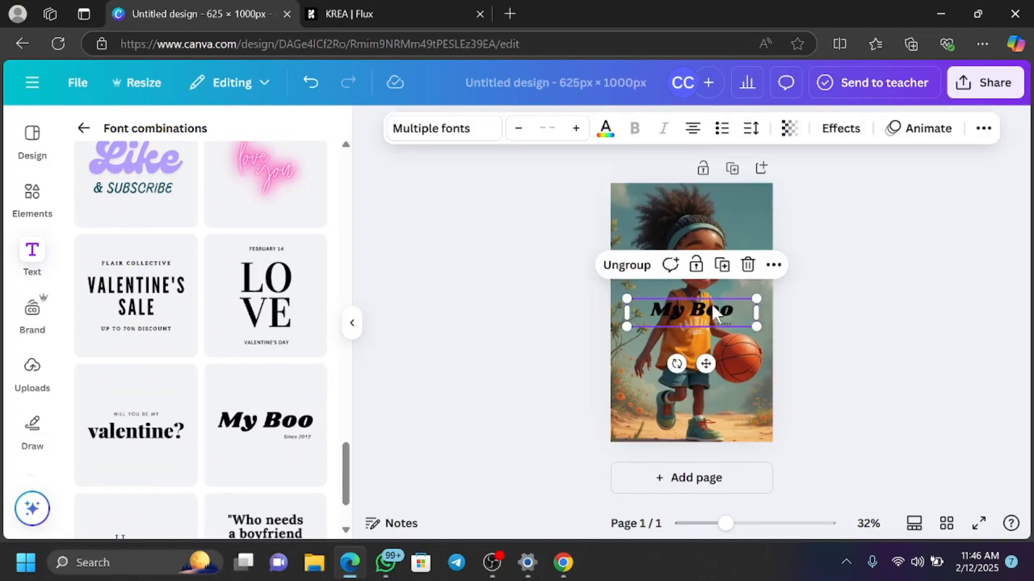
pyautogui.click(713, 312)
pyautogui.click(712, 312)
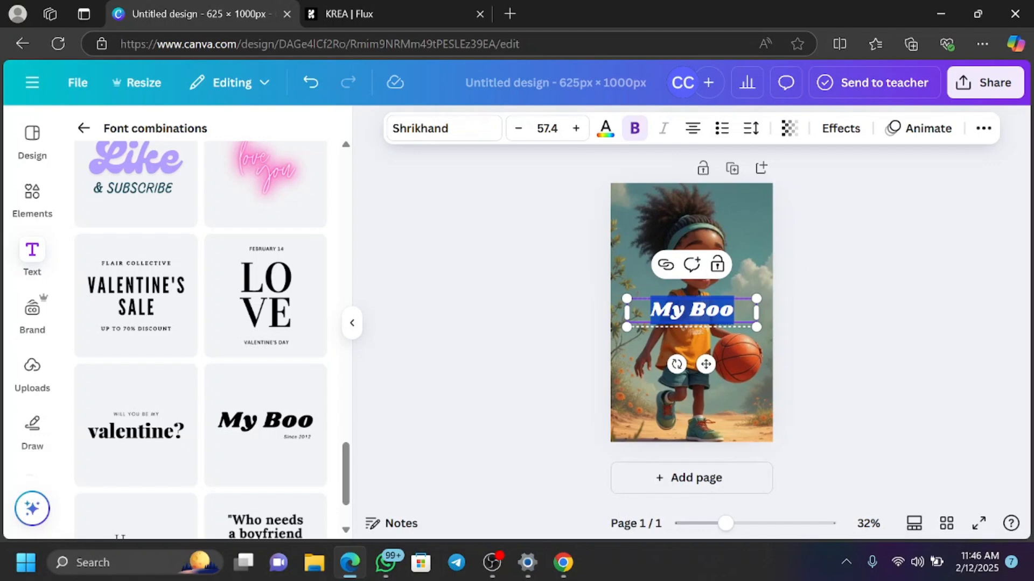
pyautogui.write('CAI')
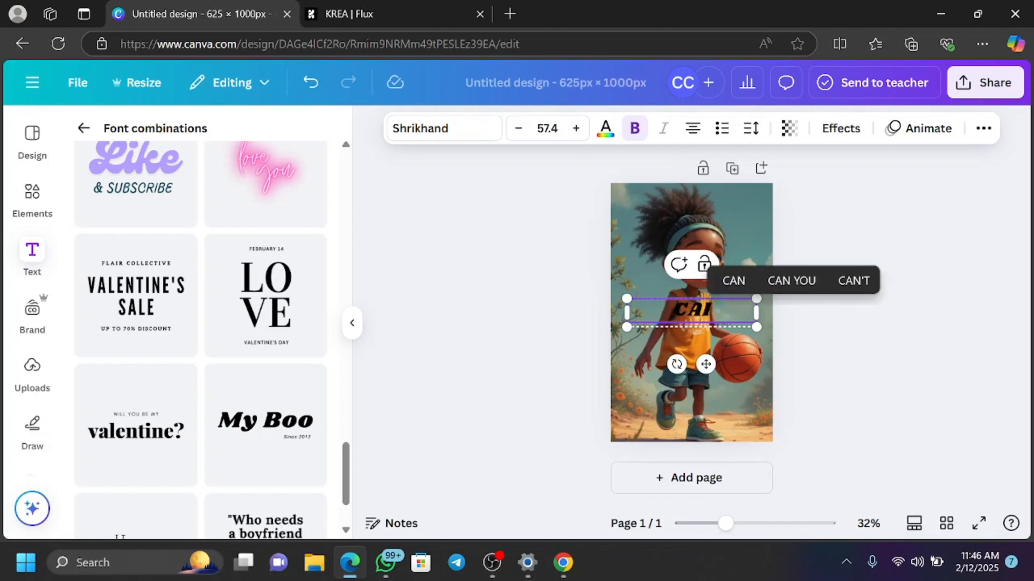
pyautogui.write('TLI')
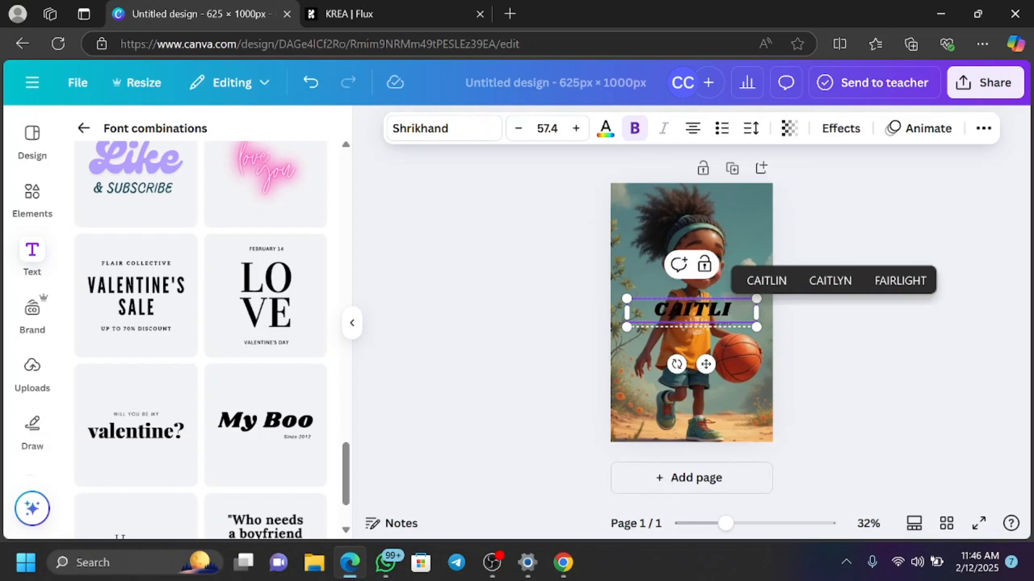
pyautogui.write('N CL')
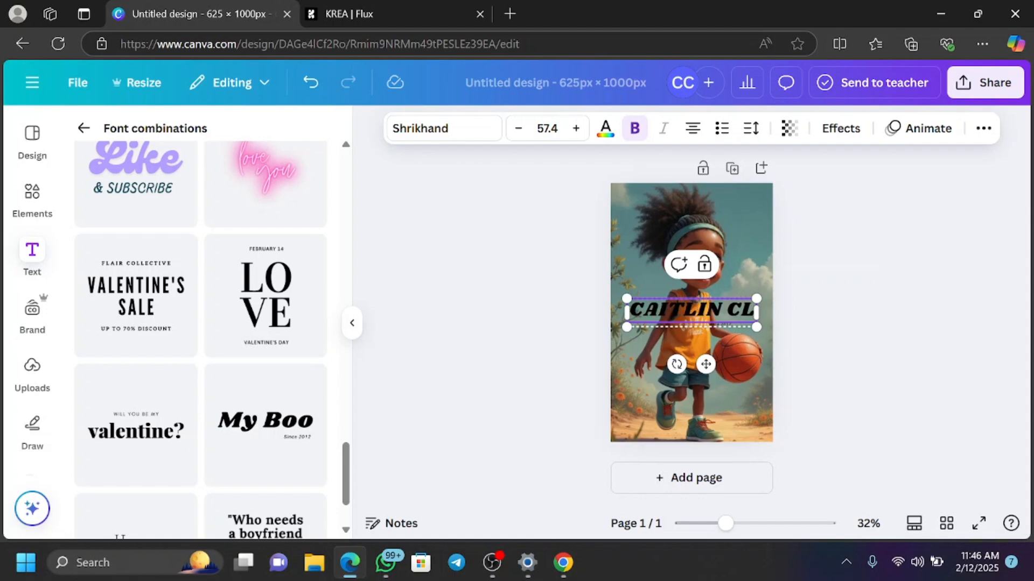
pyautogui.write('ARK')
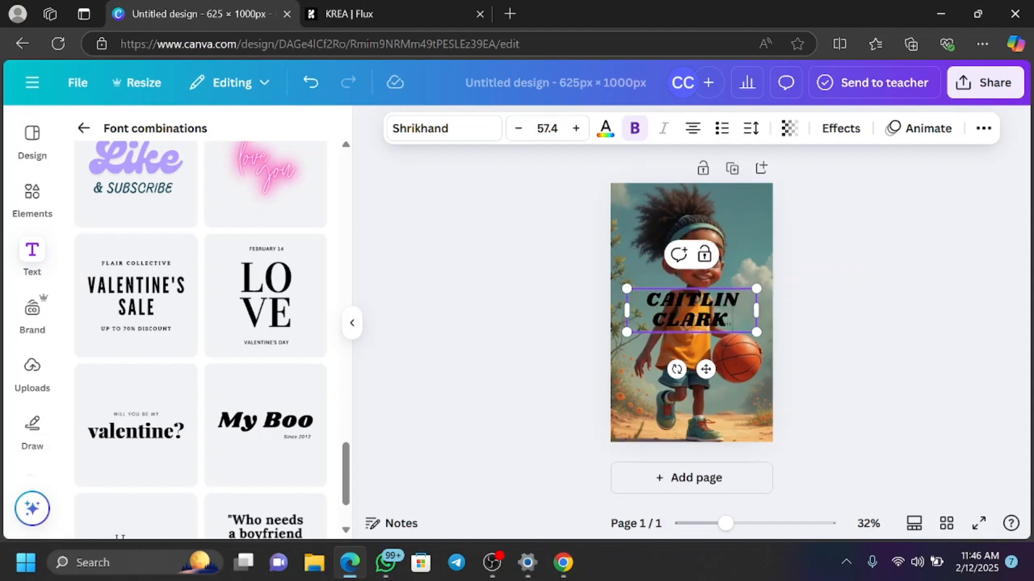
pyautogui.write(' BIOGRA')
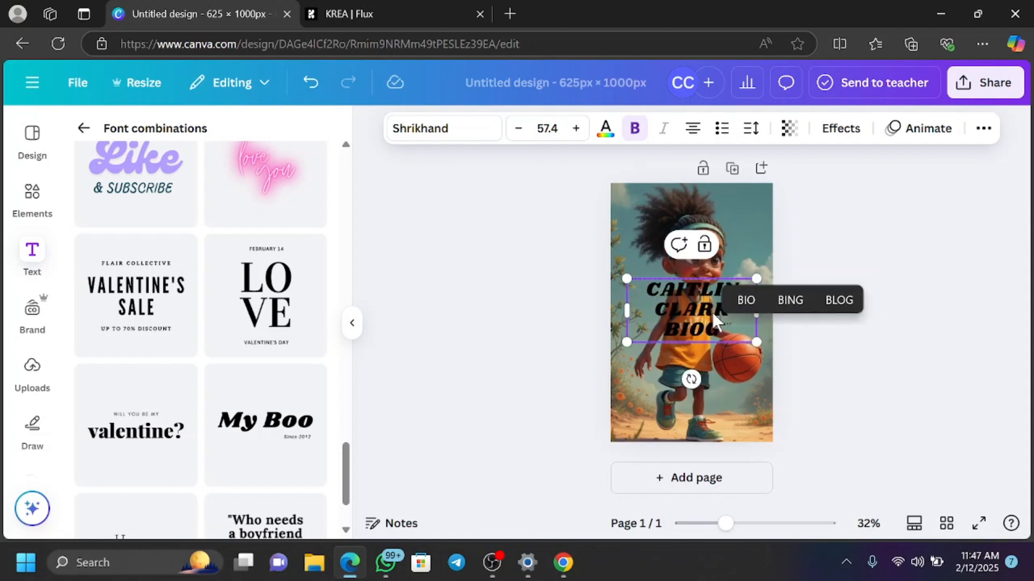
pyautogui.write('PHY')
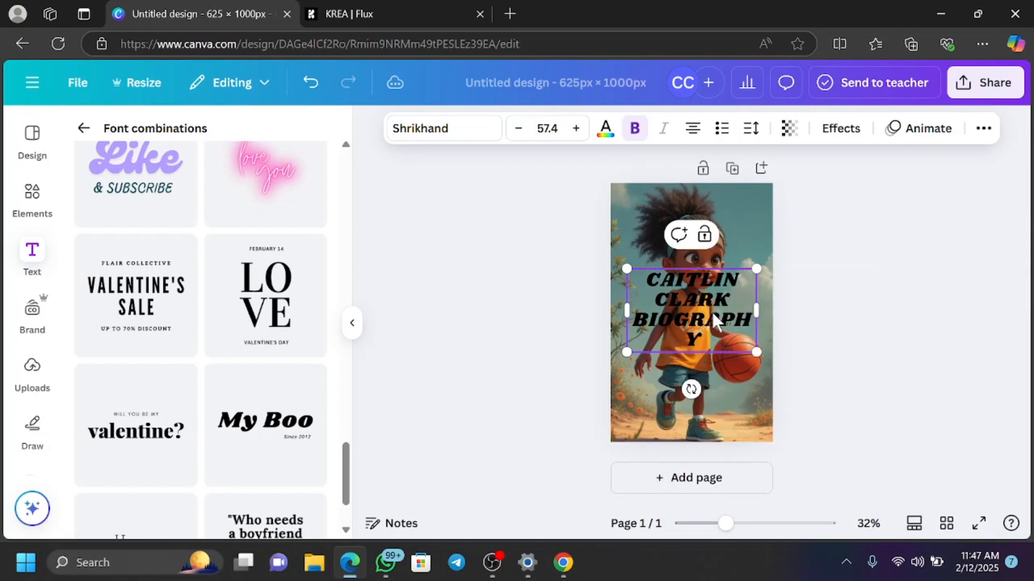
# Step: Reduce the title's font size step by step to 40.4 so it fits two lines
pyautogui.tripleClick(518, 129)
pyautogui.click(519, 130)
pyautogui.tripleClick(519, 130)
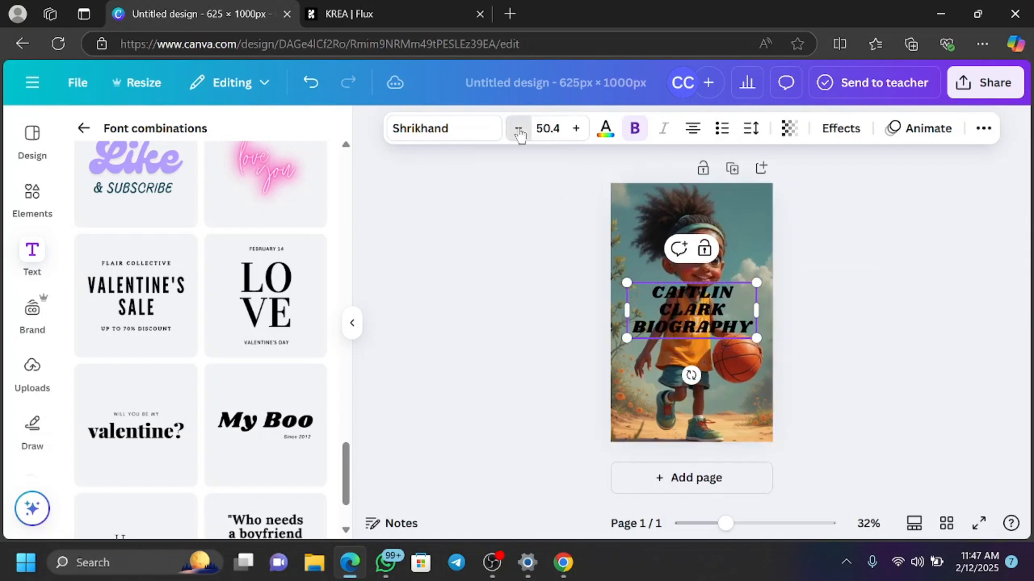
pyautogui.tripleClick(519, 129)
pyautogui.doubleClick(518, 130)
pyautogui.click(518, 129)
pyautogui.doubleClick(519, 129)
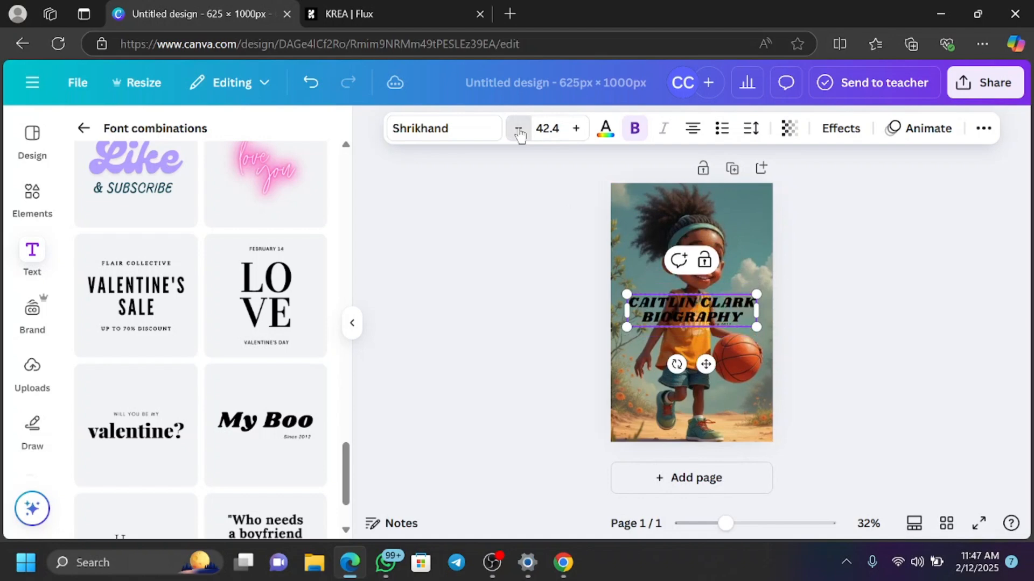
pyautogui.doubleClick(518, 130)
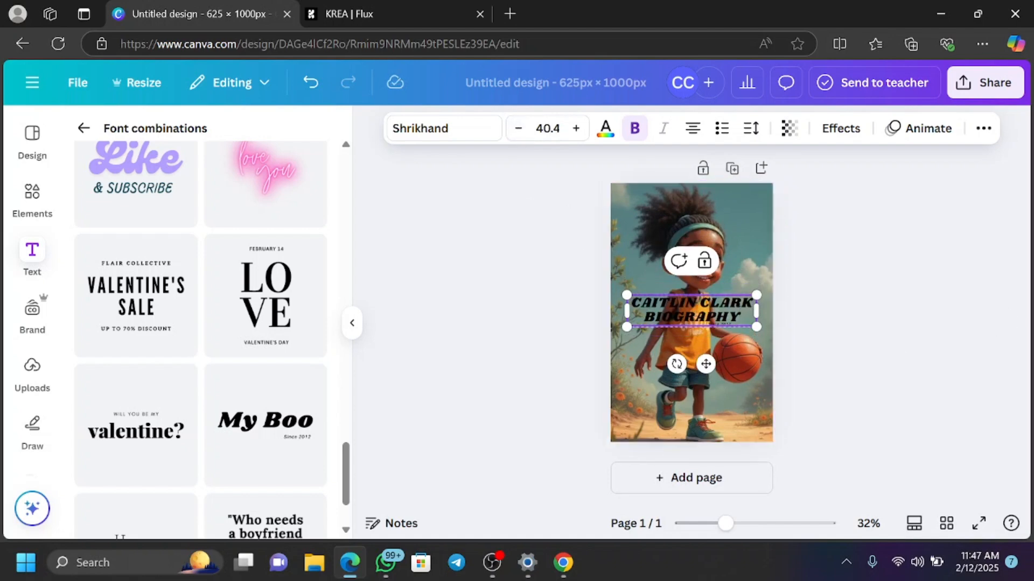
# Step: Try rust, charcoal, grey-green and tan photo colours on the title, applying rust throughout
pyautogui.click(605, 128)
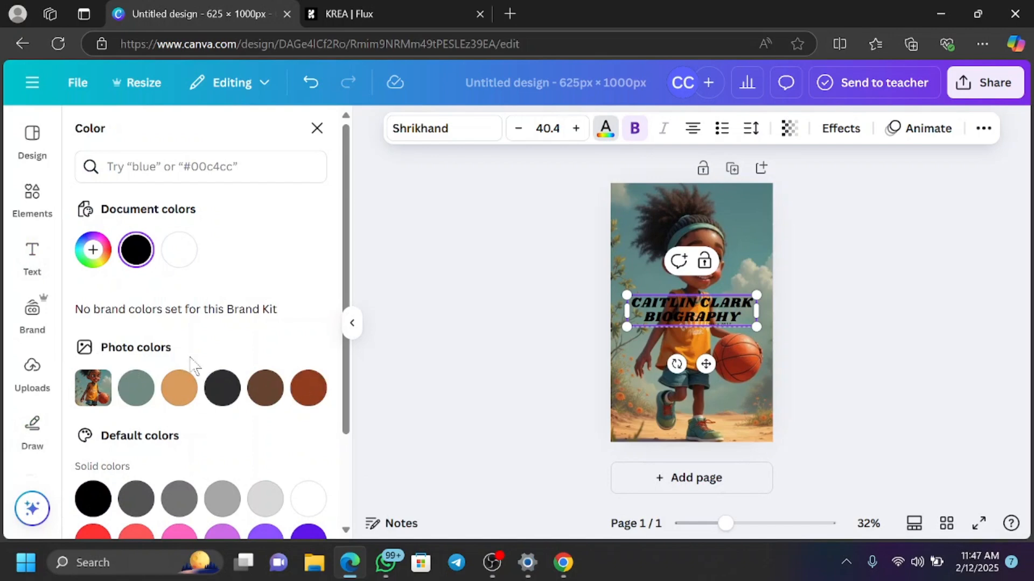
pyautogui.click(295, 393)
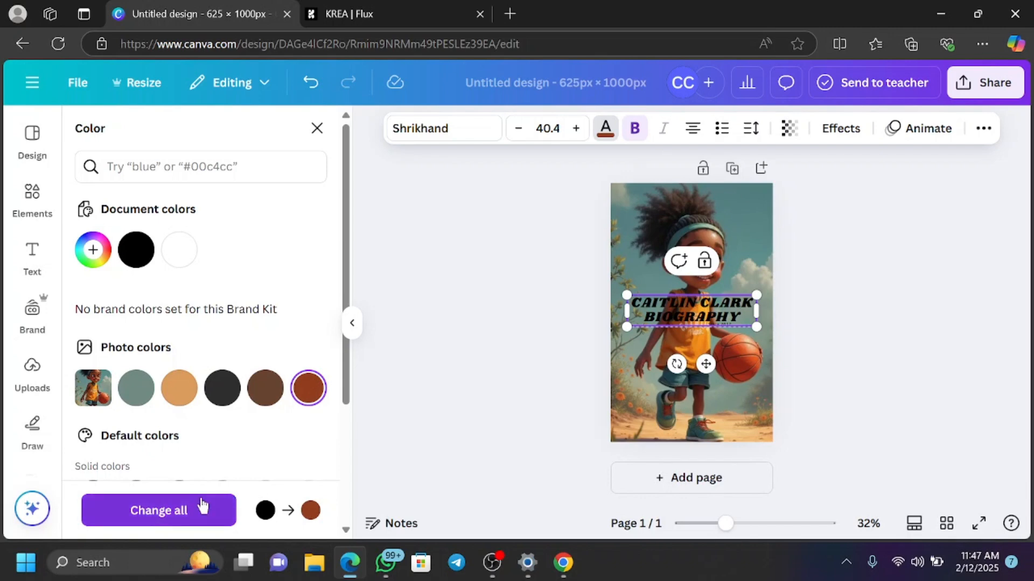
pyautogui.click(236, 380)
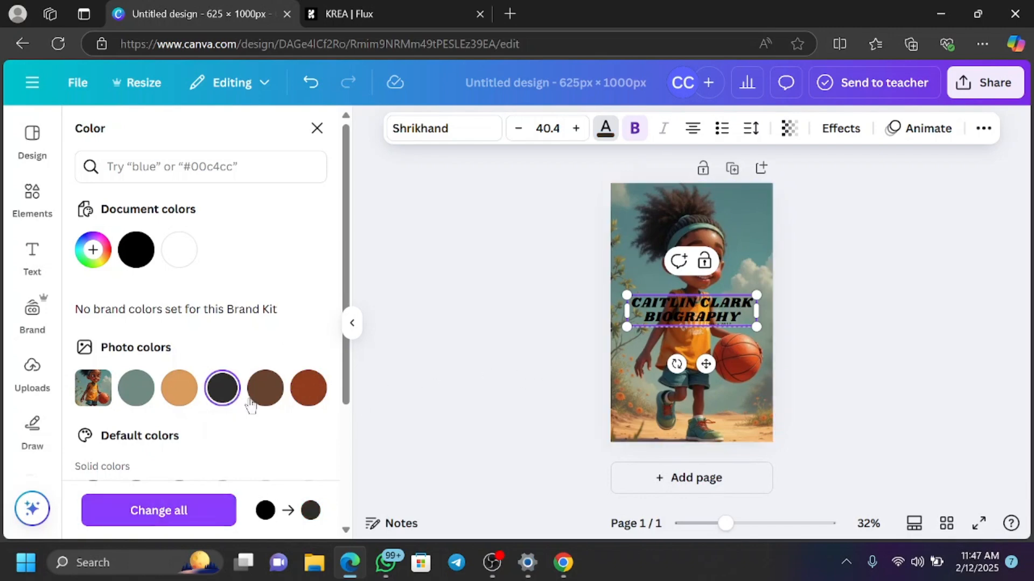
pyautogui.click(719, 340)
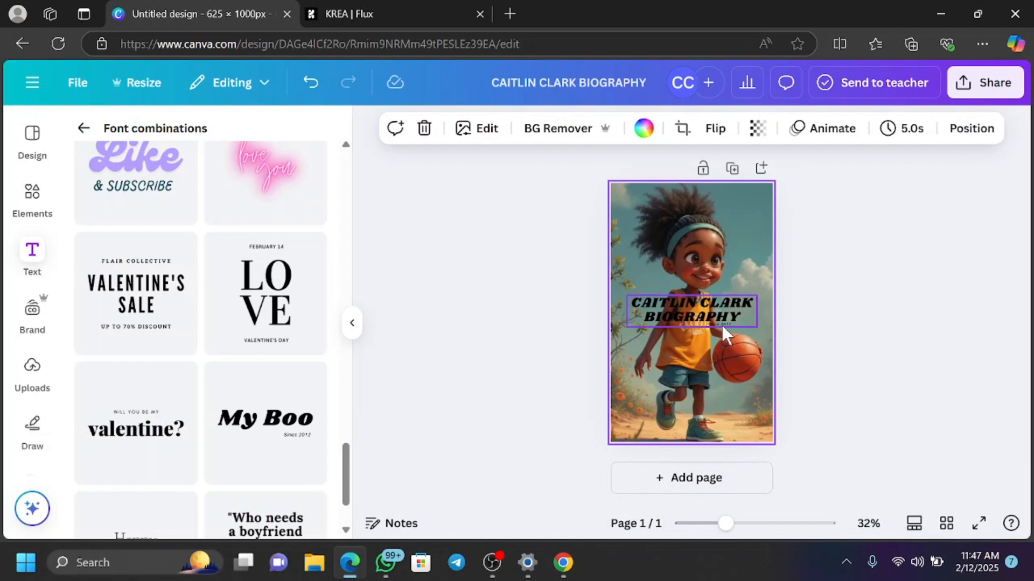
pyautogui.doubleClick(695, 306)
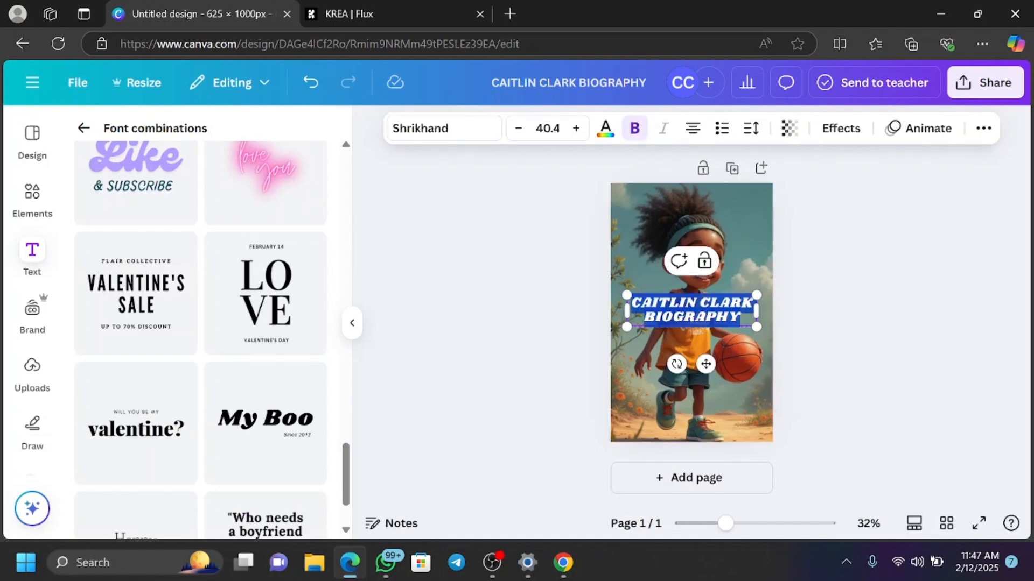
pyautogui.click(607, 128)
pyautogui.click(127, 397)
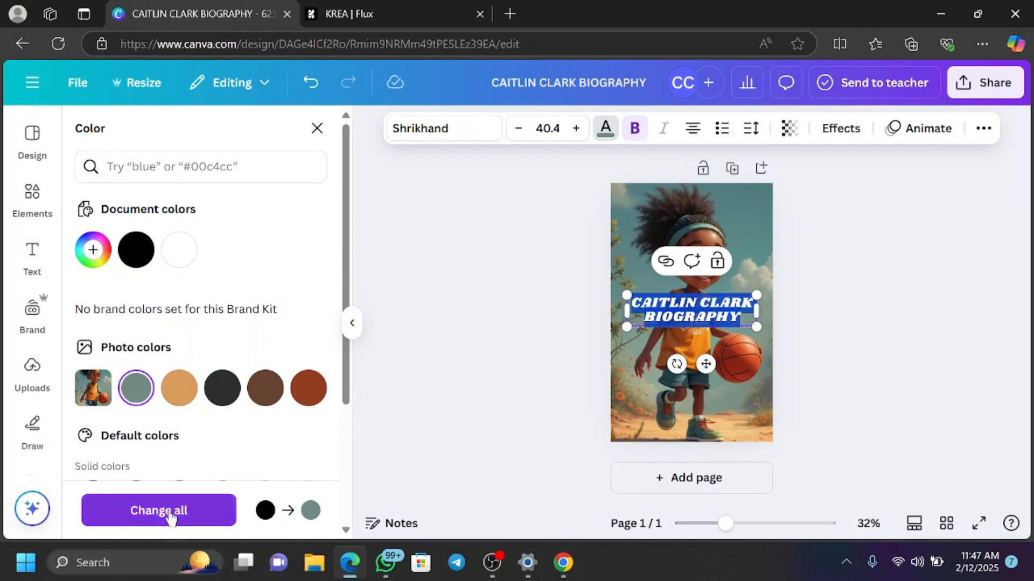
pyautogui.click(166, 510)
pyautogui.click(180, 385)
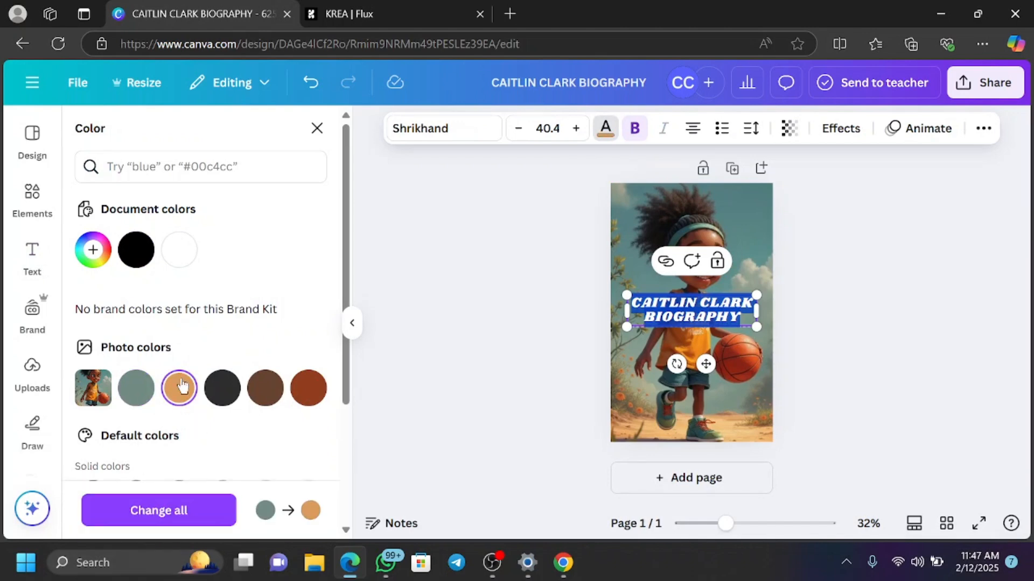
pyautogui.click(308, 388)
pyautogui.click(223, 517)
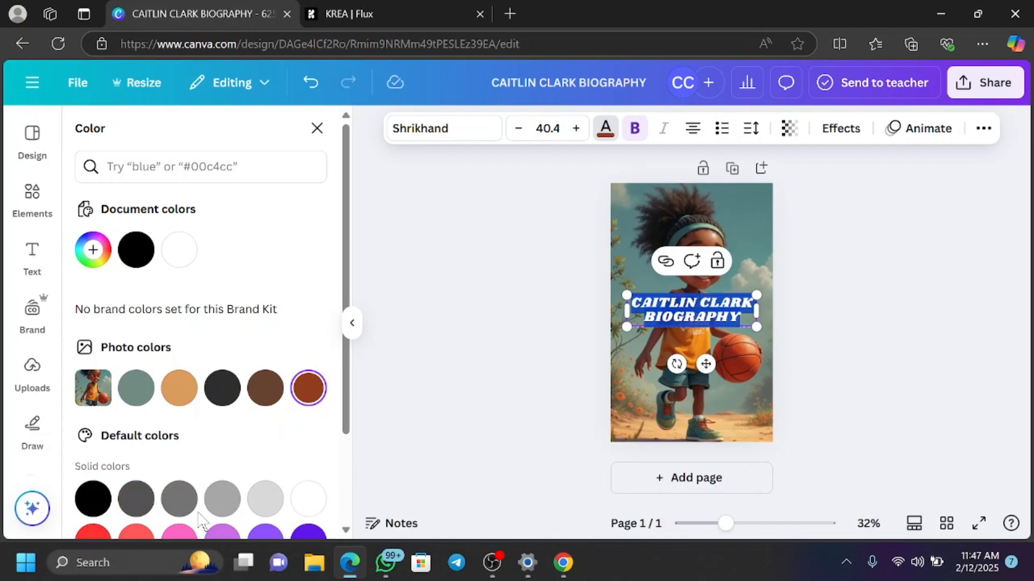
pyautogui.click(744, 358)
# Step: Test more title colours: photo swatches, then custom teal, navy, purple, magenta and pale pink
pyautogui.click(725, 295)
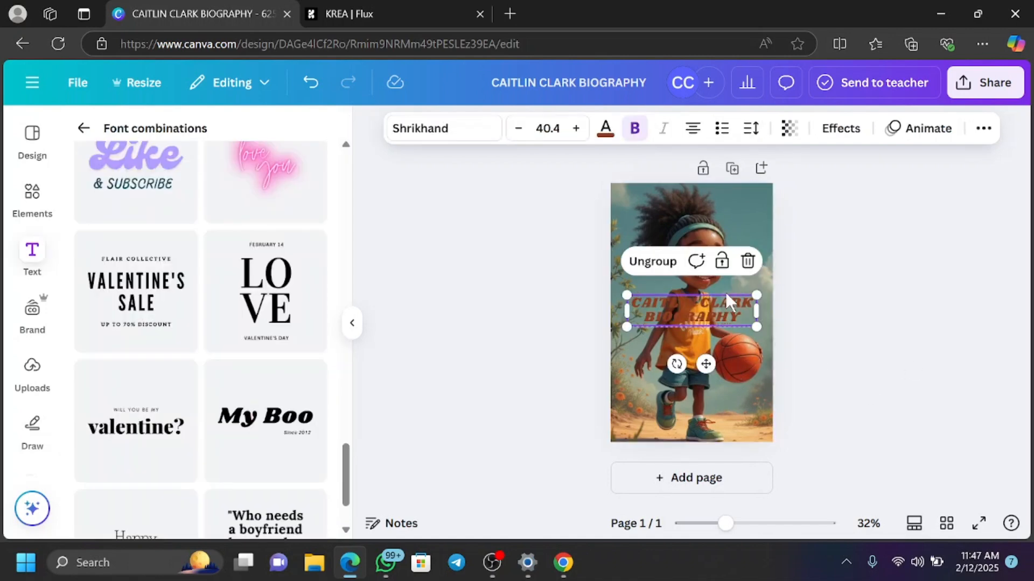
pyautogui.click(605, 129)
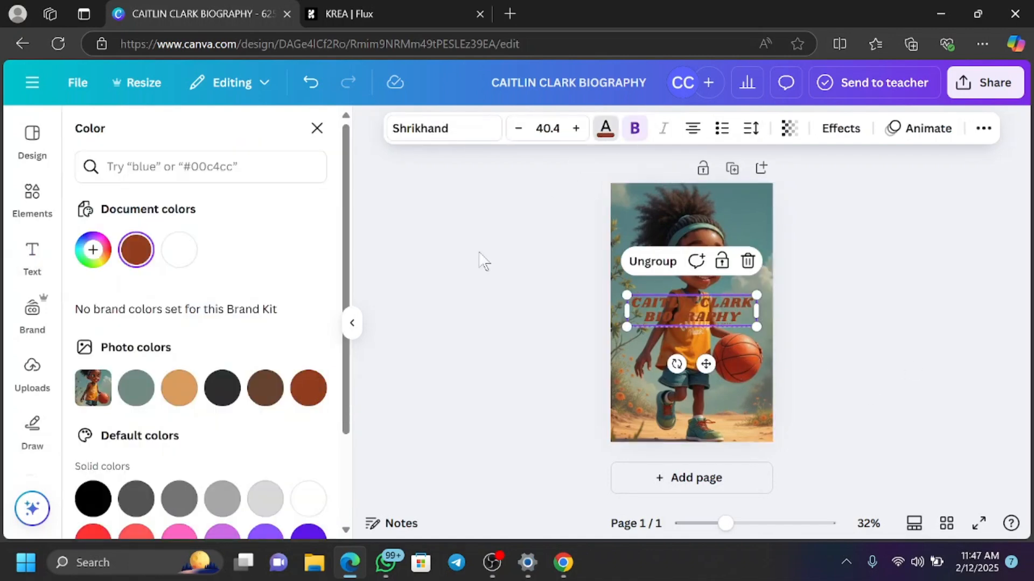
pyautogui.click(188, 395)
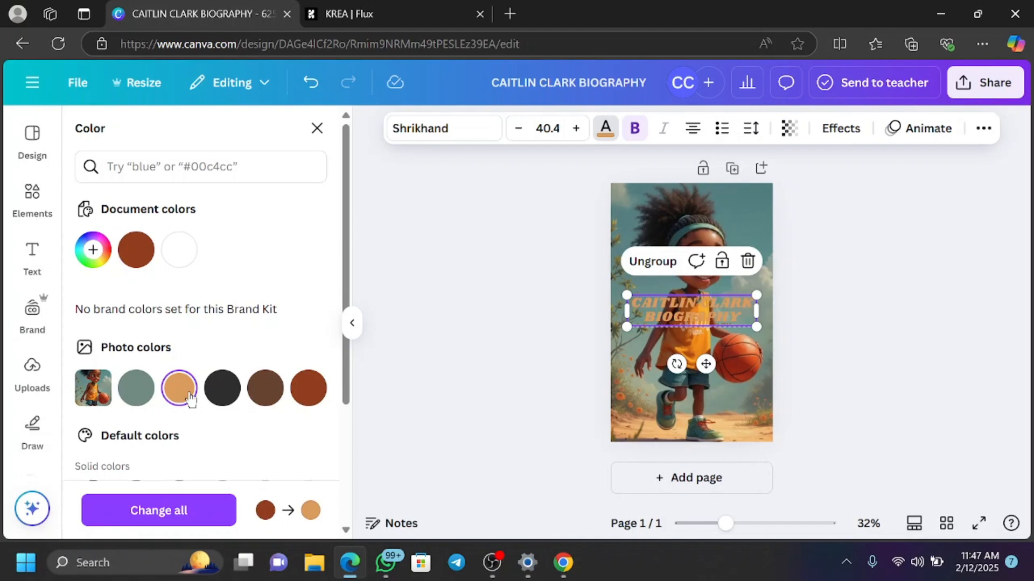
pyautogui.click(220, 389)
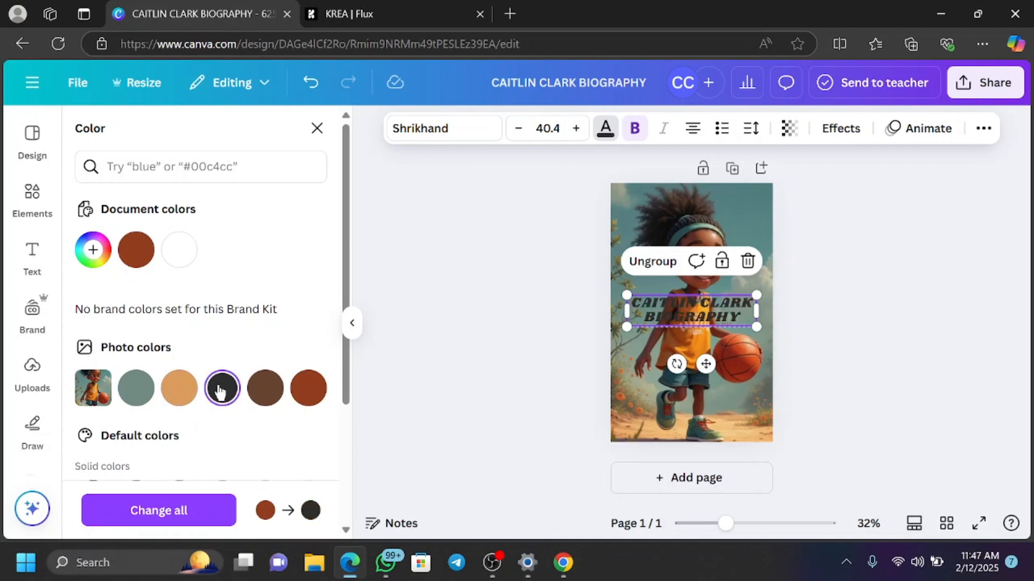
pyautogui.click(265, 388)
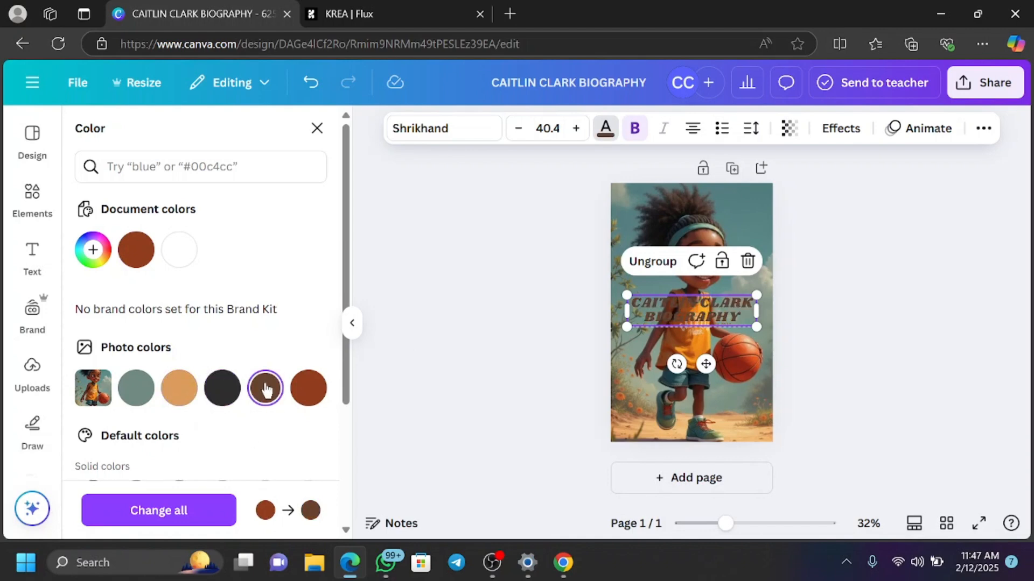
pyautogui.click(95, 248)
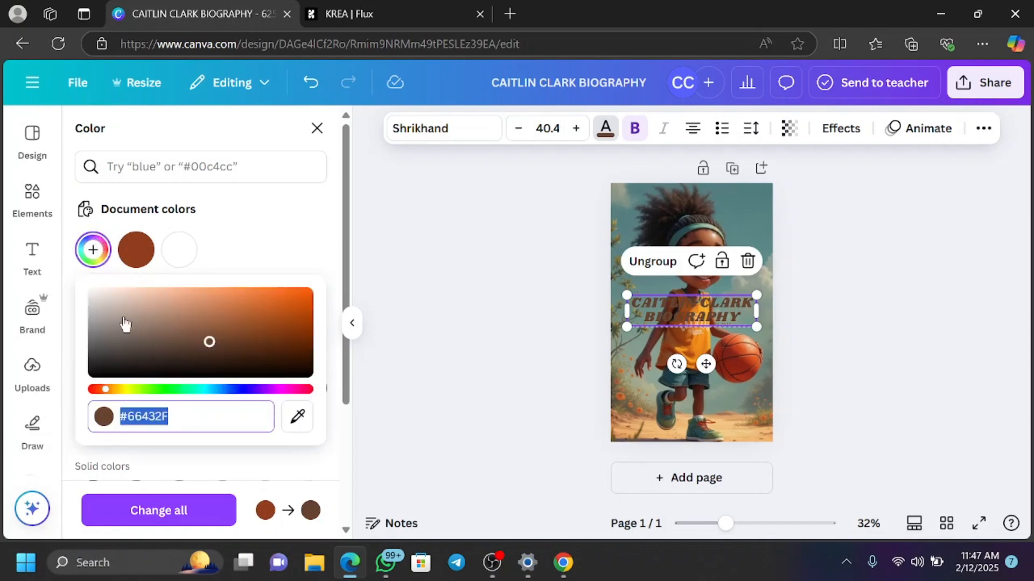
pyautogui.click(198, 400)
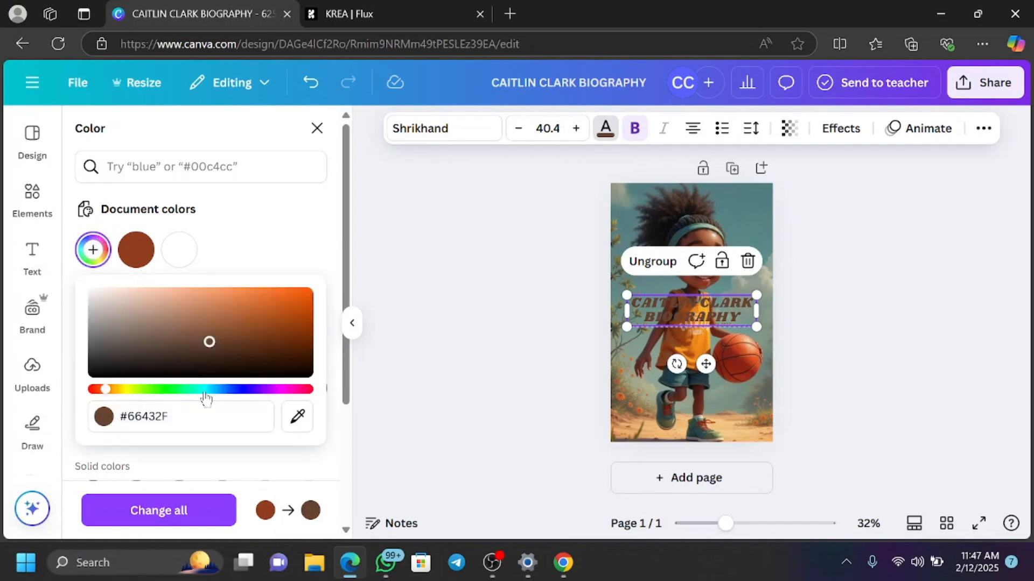
pyautogui.click(204, 390)
pyautogui.click(178, 417)
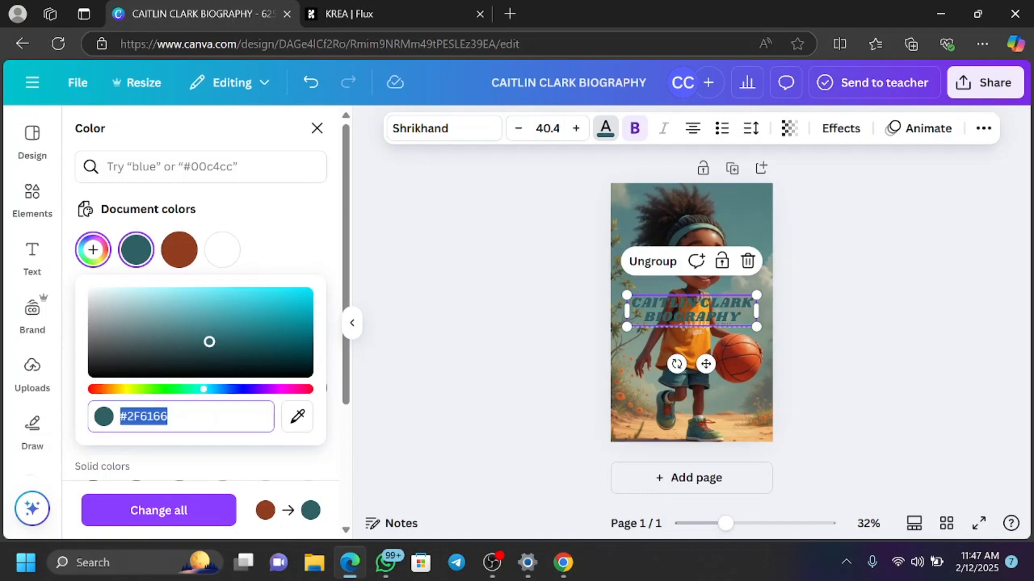
pyautogui.click(237, 392)
pyautogui.click(265, 393)
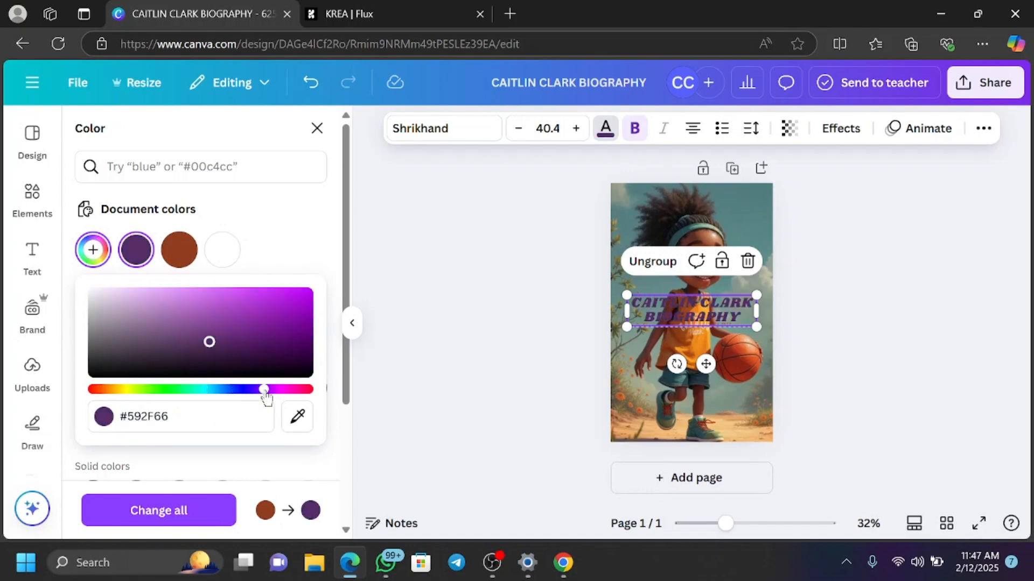
pyautogui.click(301, 390)
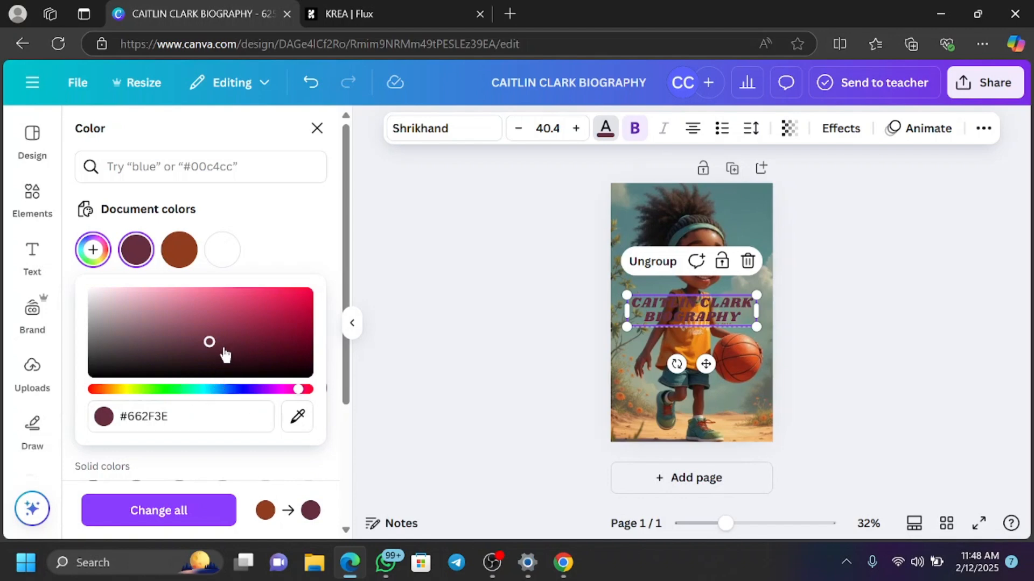
pyautogui.moveTo(209, 341); pyautogui.dragTo(100, 297)
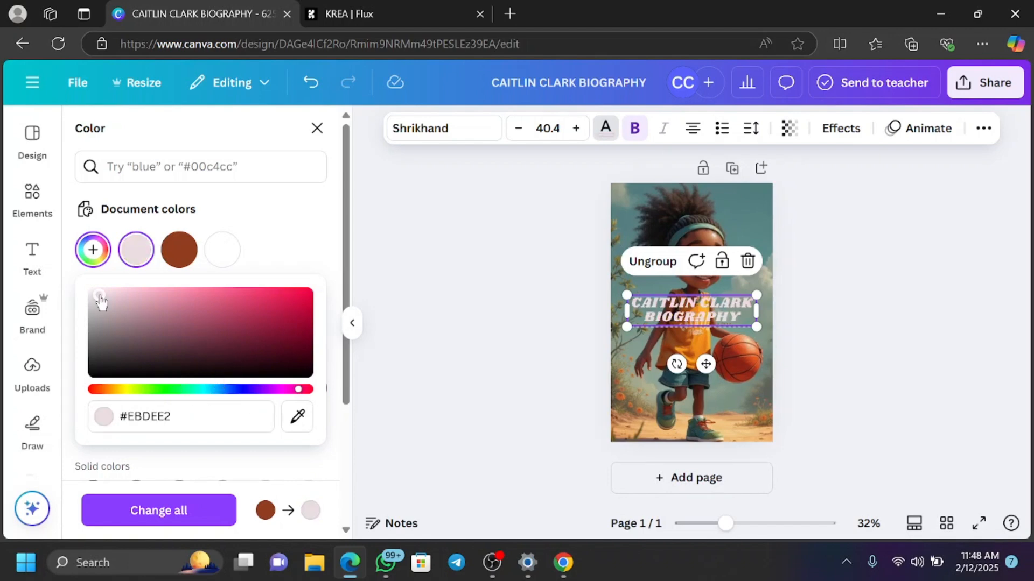
pyautogui.click(501, 384)
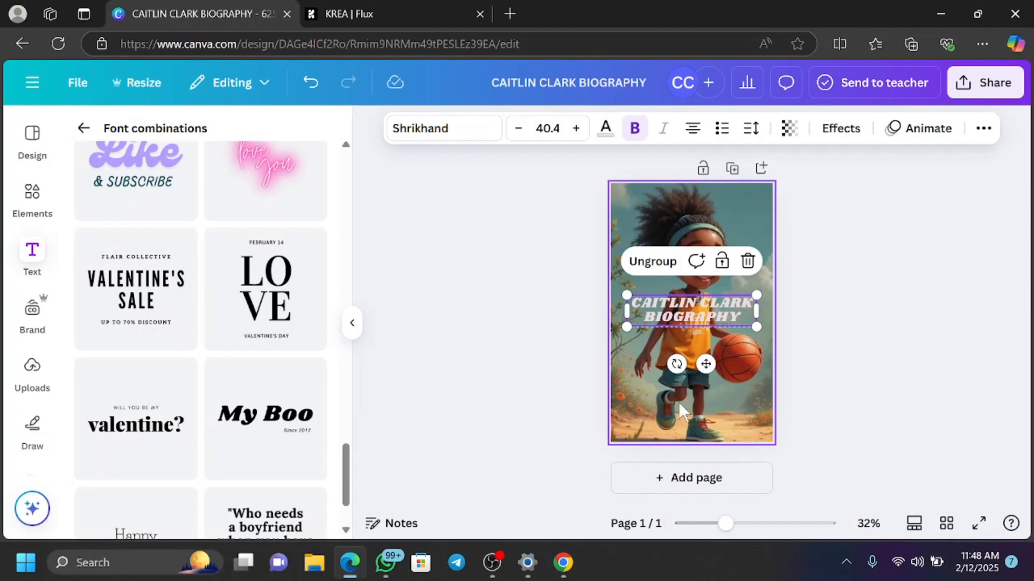
pyautogui.click(679, 401)
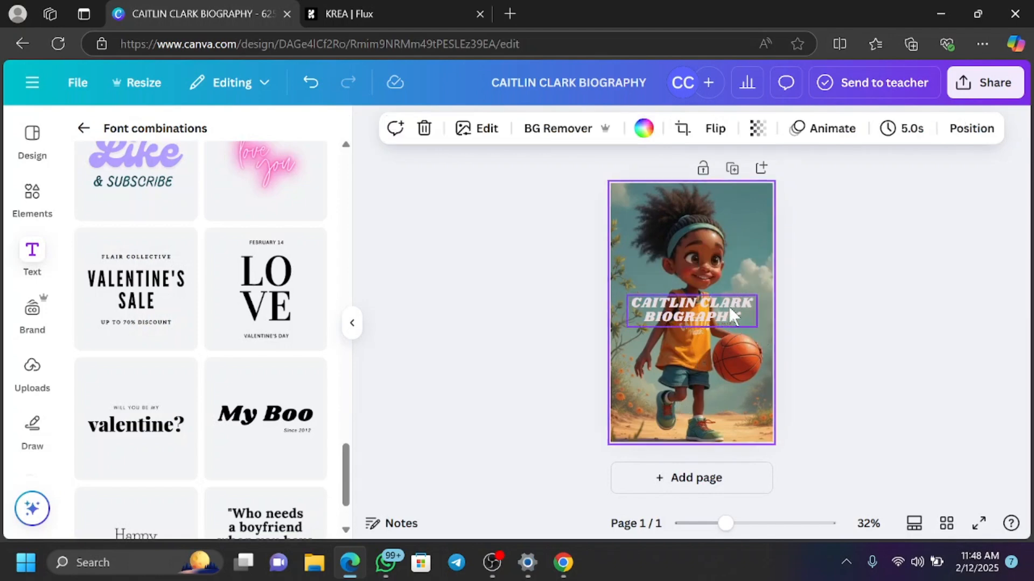
# Step: Nudge the title slightly lower and recolour it the tan taken from the photo
pyautogui.moveTo(729, 309)
pyautogui.mouseDown()
pyautogui.moveTo(729, 341)
pyautogui.moveTo(730, 327)
pyautogui.mouseUp()
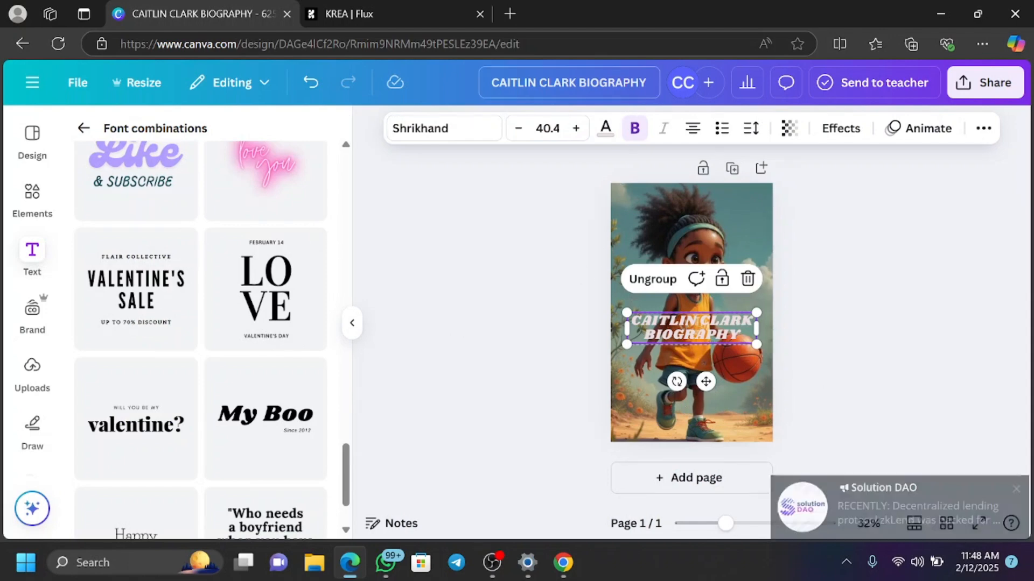
pyautogui.click(602, 132)
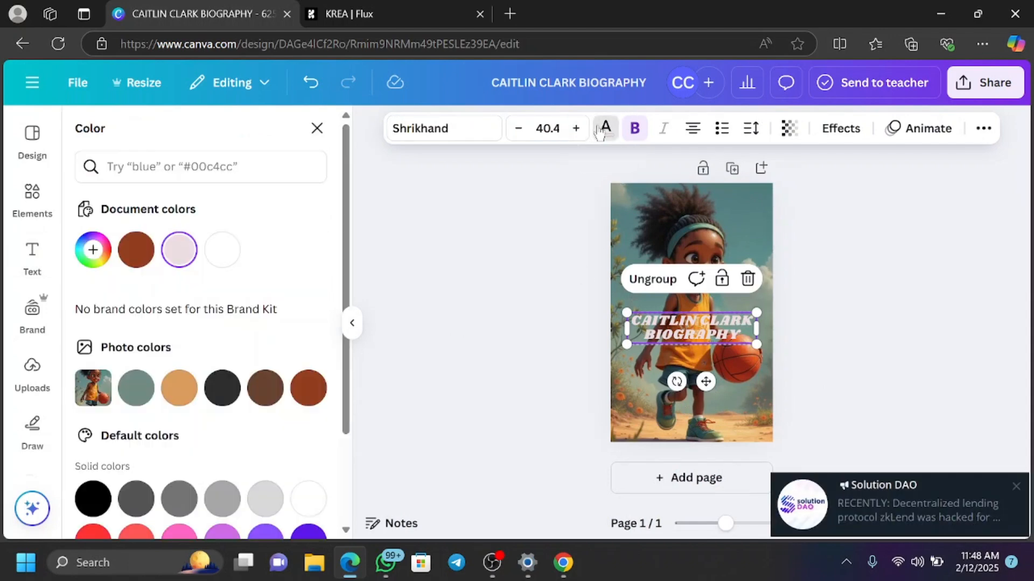
pyautogui.click(602, 132)
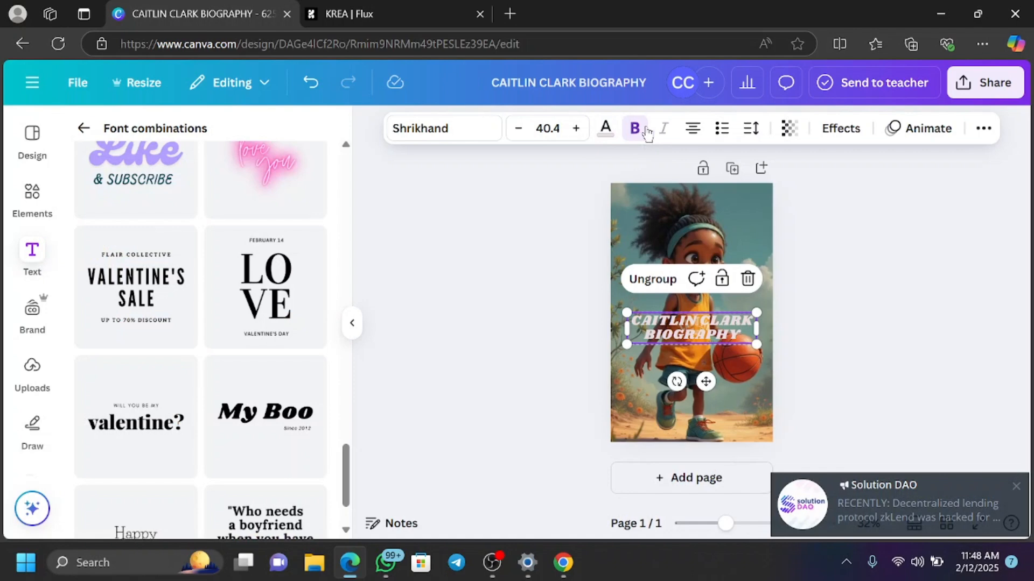
pyautogui.click(605, 130)
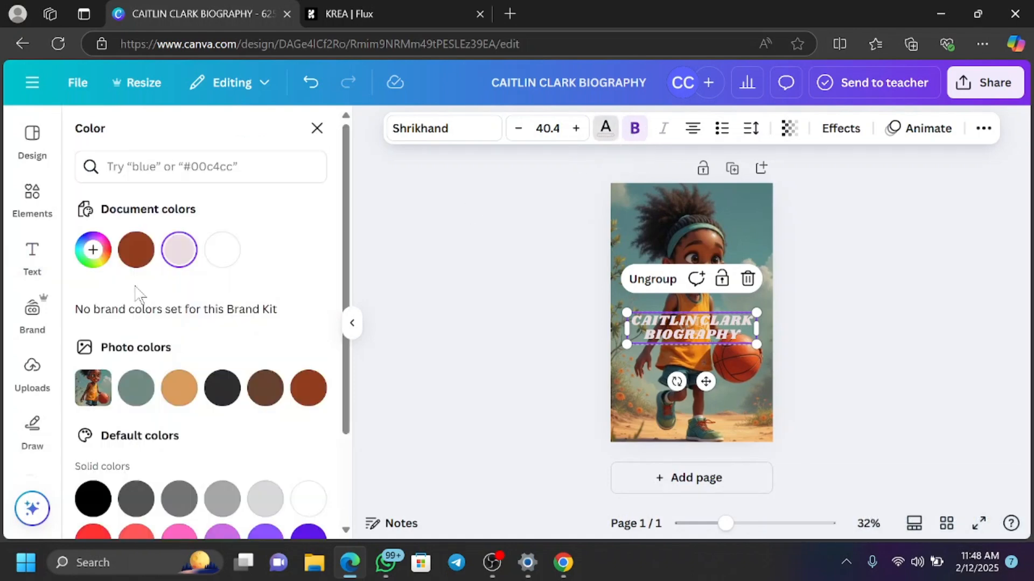
pyautogui.click(142, 250)
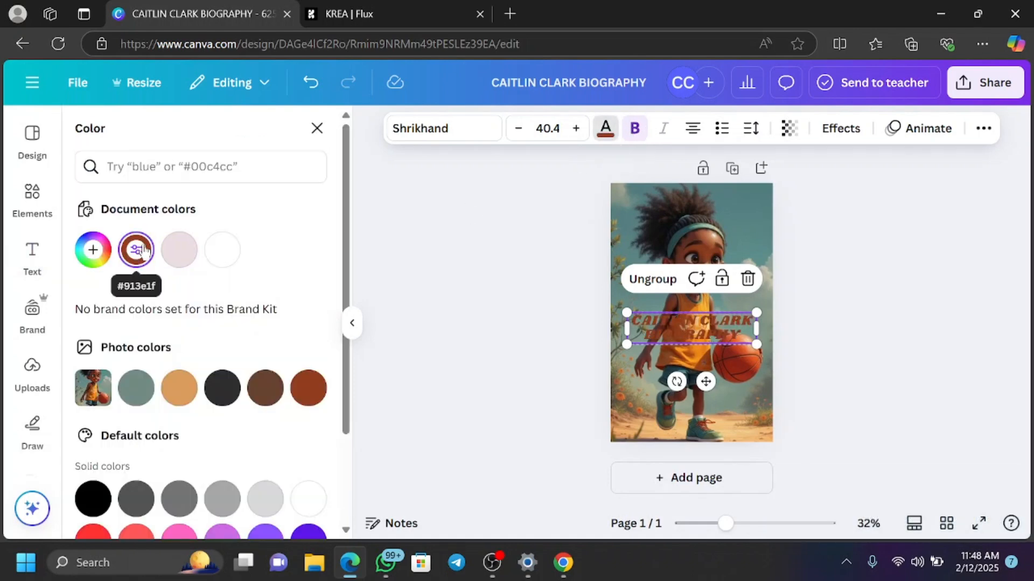
pyautogui.click(177, 401)
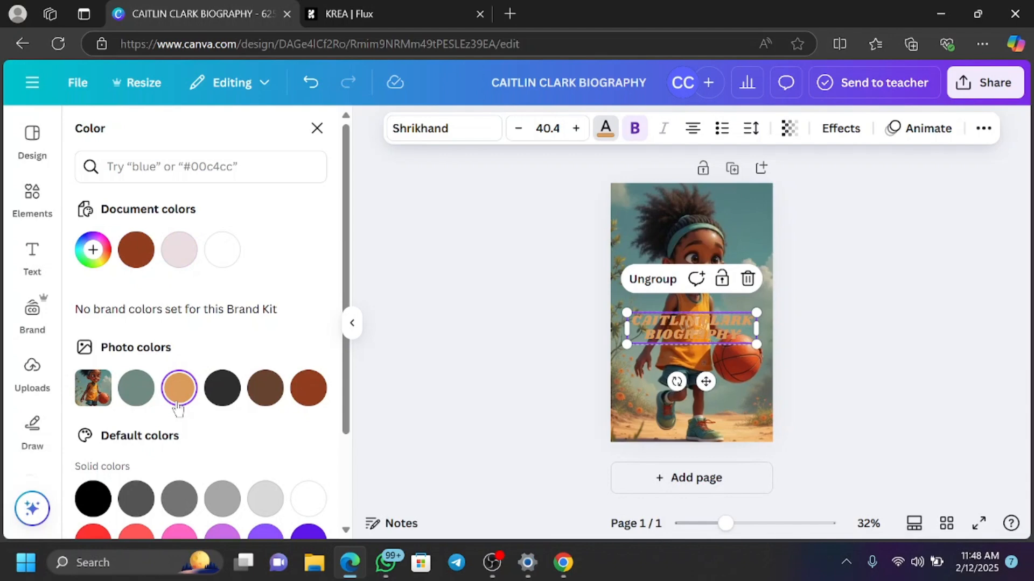
pyautogui.scroll(-3, 172, 431)
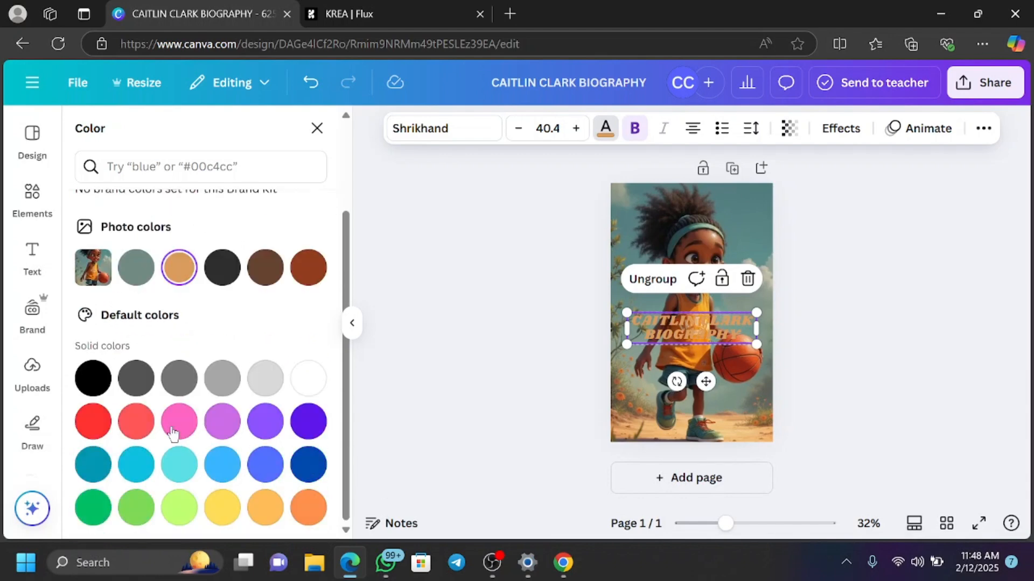
pyautogui.scroll(3, 171, 310)
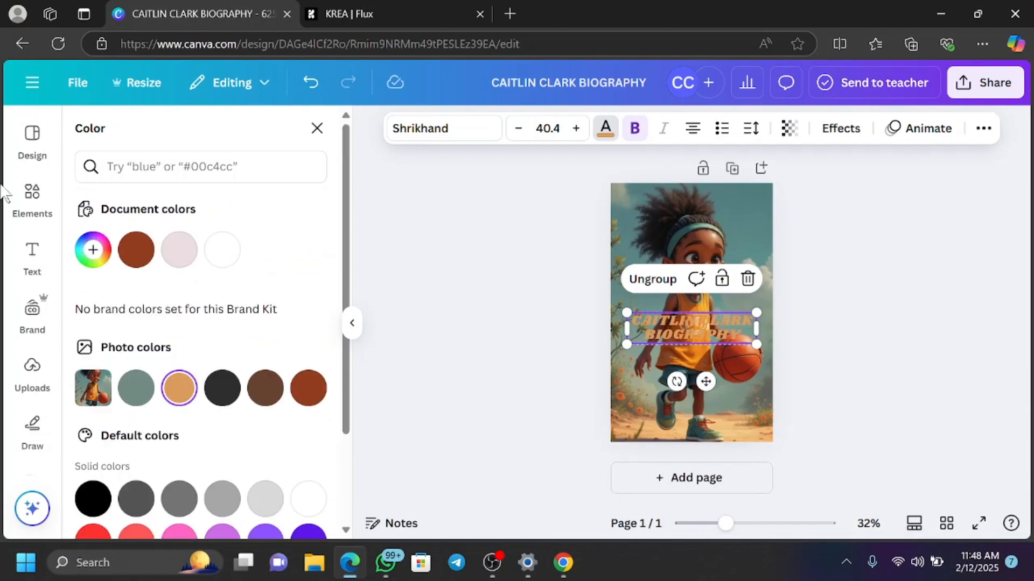
pyautogui.click(23, 198)
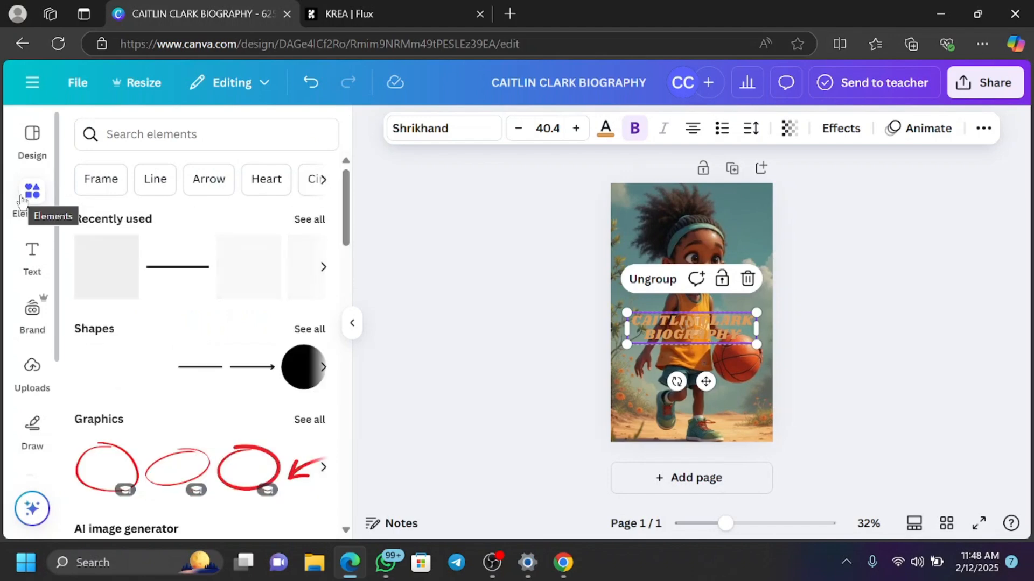
# Step: Search Elements for 'ORANGE COLOR', add an orange box, and move it up off the title
pyautogui.click(161, 135)
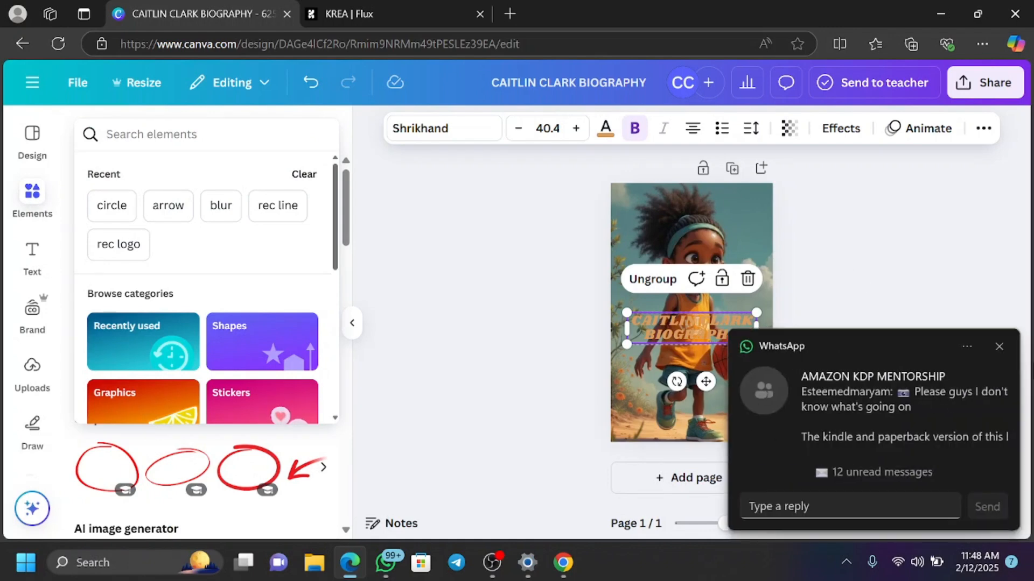
pyautogui.click(1000, 347)
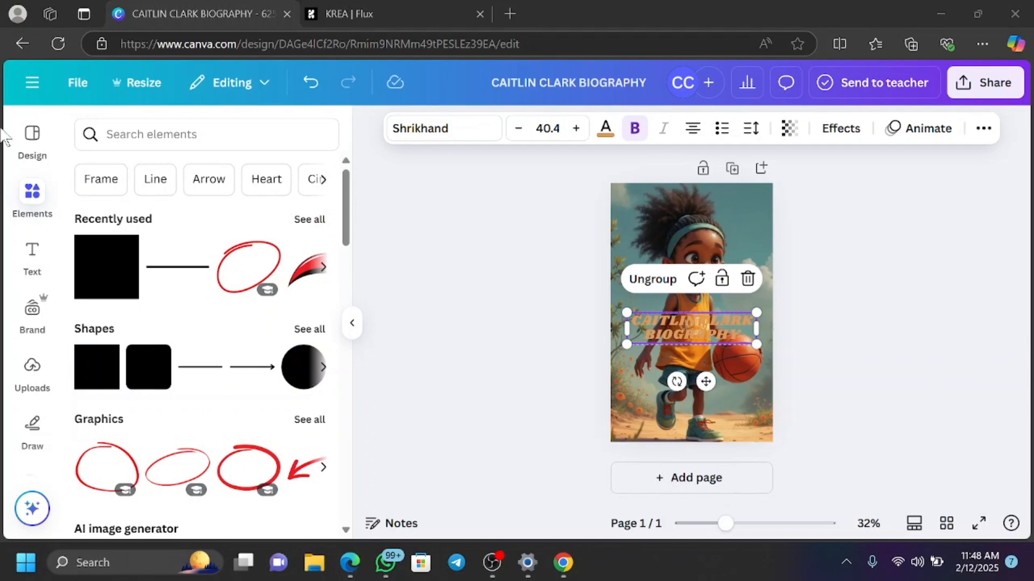
pyautogui.click(151, 135)
pyautogui.write('ORANG')
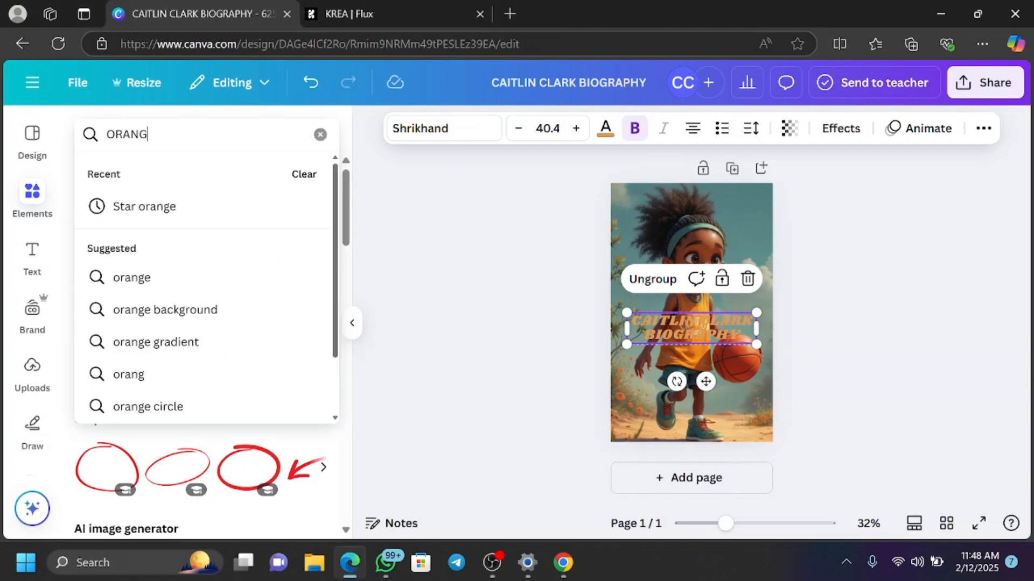
pyautogui.write('E COLOR')
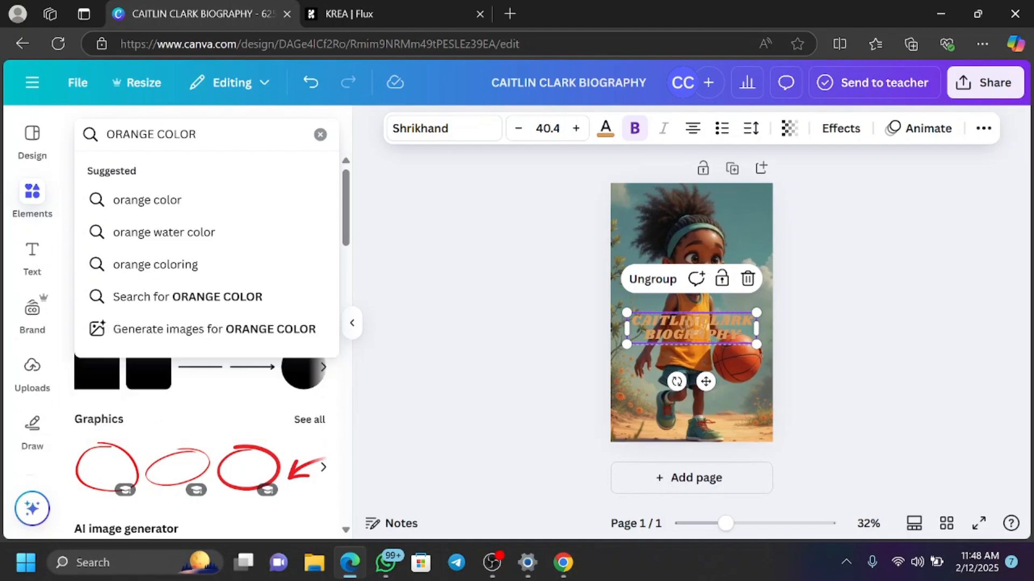
pyautogui.press('Return')
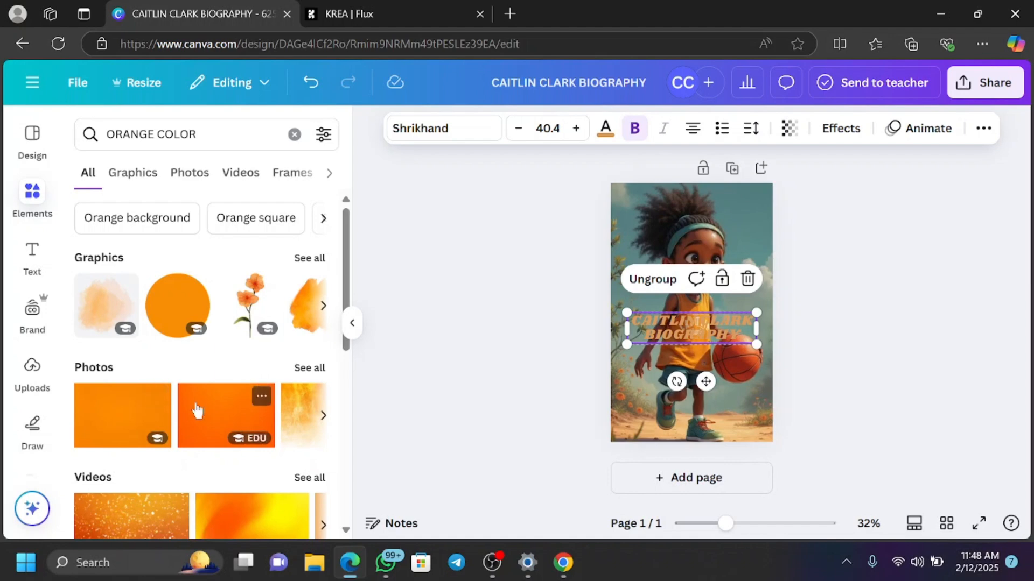
pyautogui.click(208, 408)
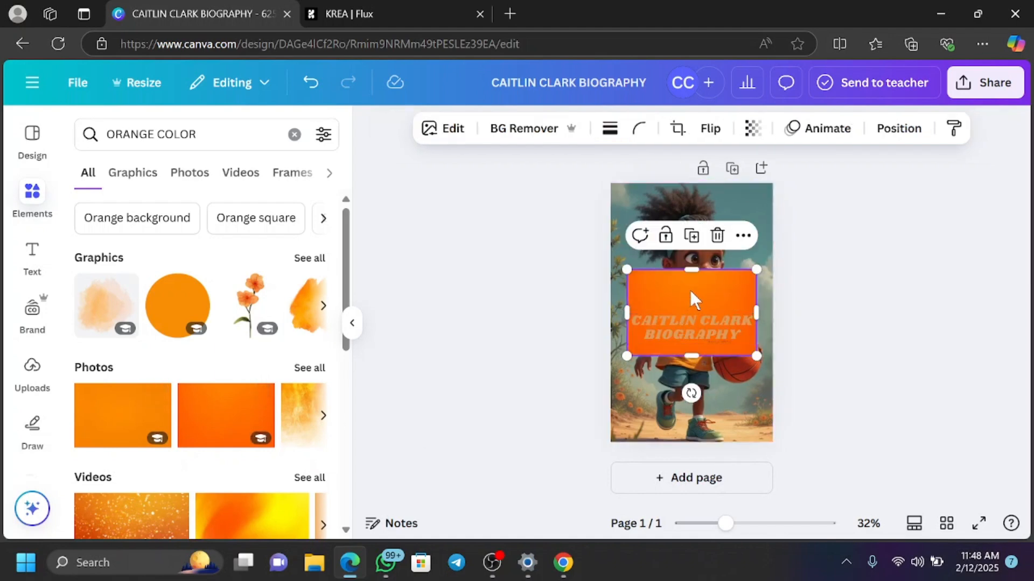
pyautogui.moveTo(690, 289); pyautogui.dragTo(678, 247)
# Step: Recolour the CAITLIN CLARK BIOGRAPHY title a deeper orange from the photo colours
pyautogui.click(486, 343)
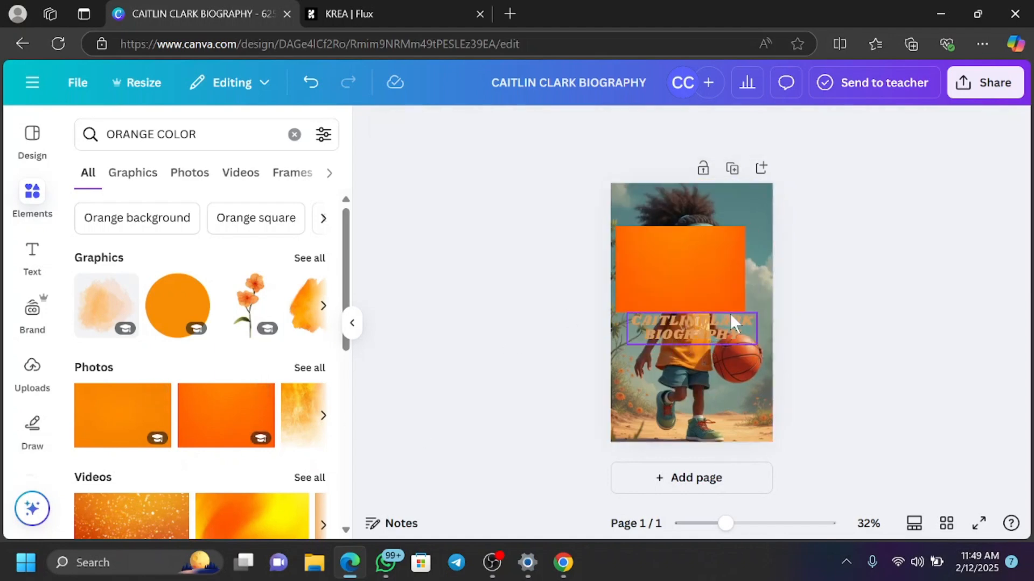
pyautogui.click(691, 328)
pyautogui.click(606, 131)
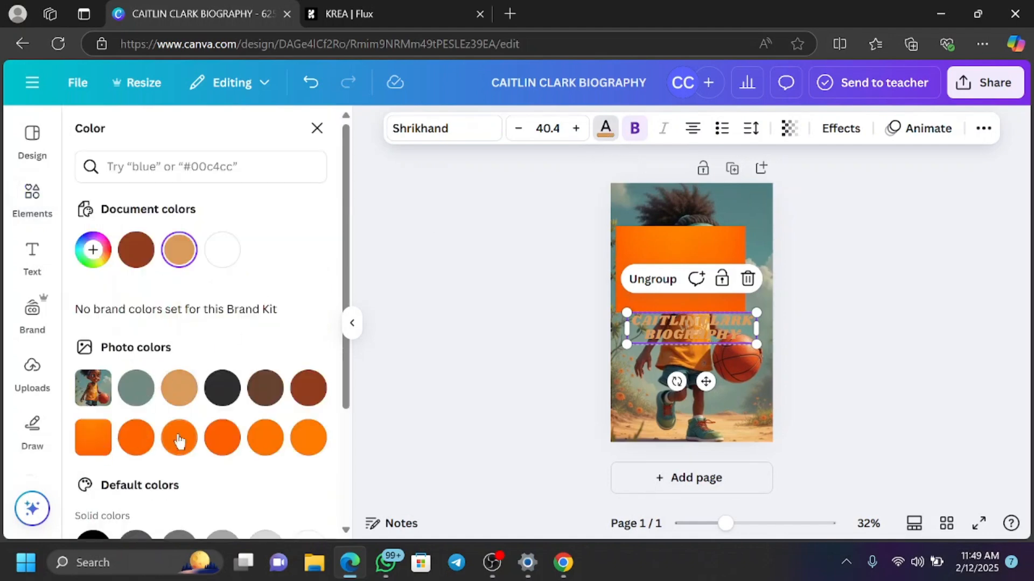
pyautogui.click(142, 446)
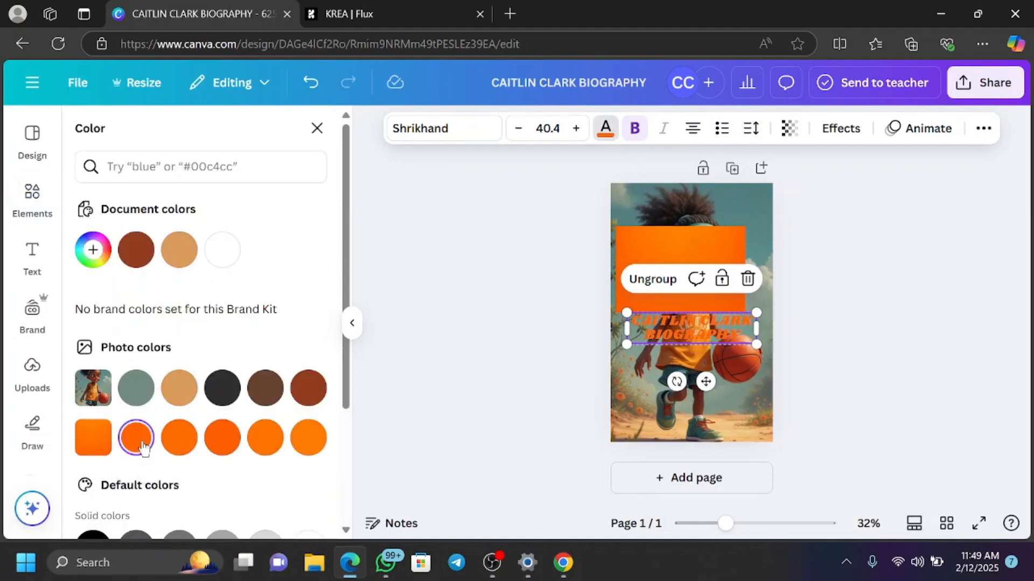
pyautogui.click(178, 439)
pyautogui.click(221, 440)
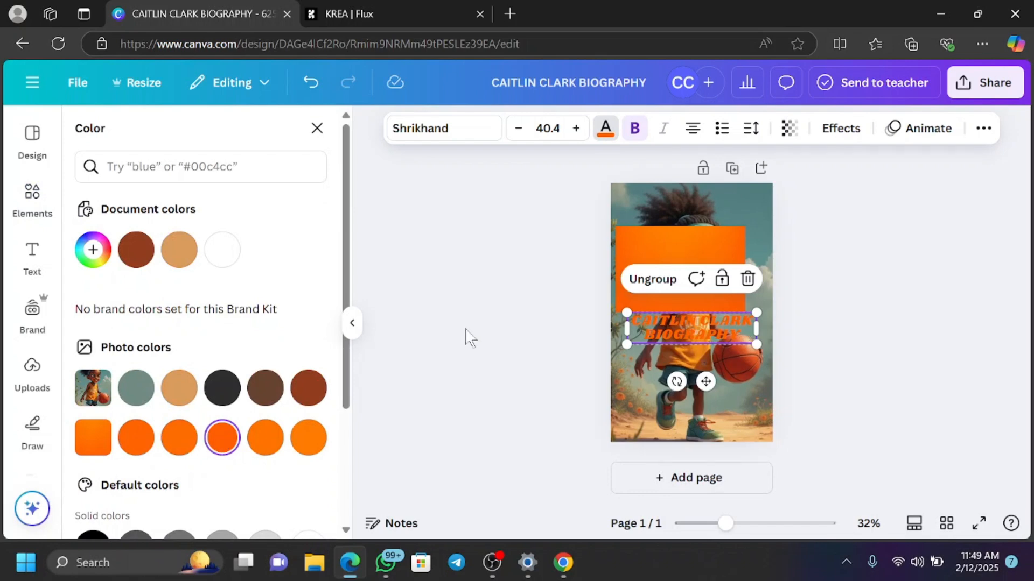
pyautogui.click(678, 254)
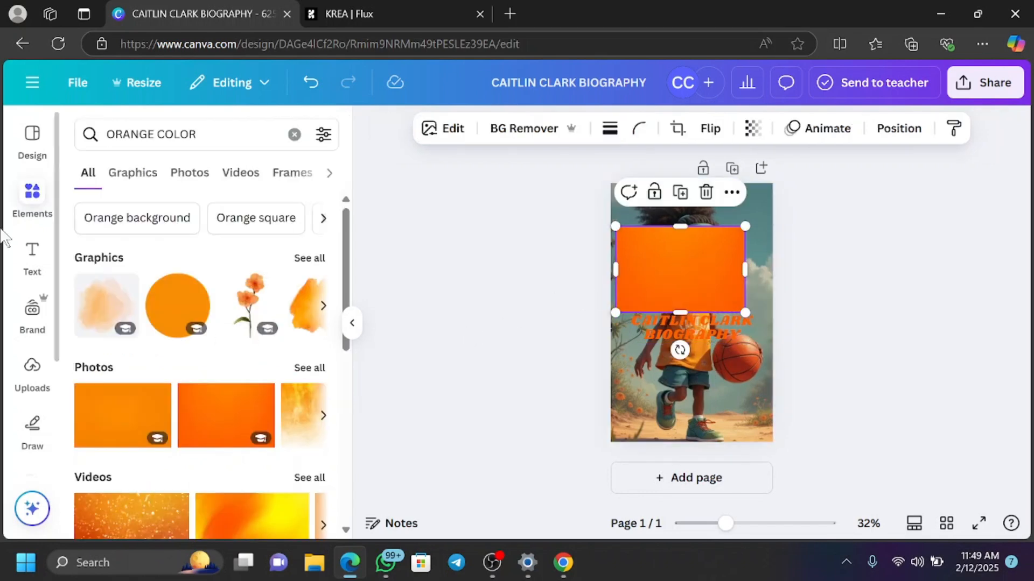
# Step: Search Elements for 'DARK BLUE COLOR' and add a dark blue graphic to the cover
pyautogui.click(202, 135)
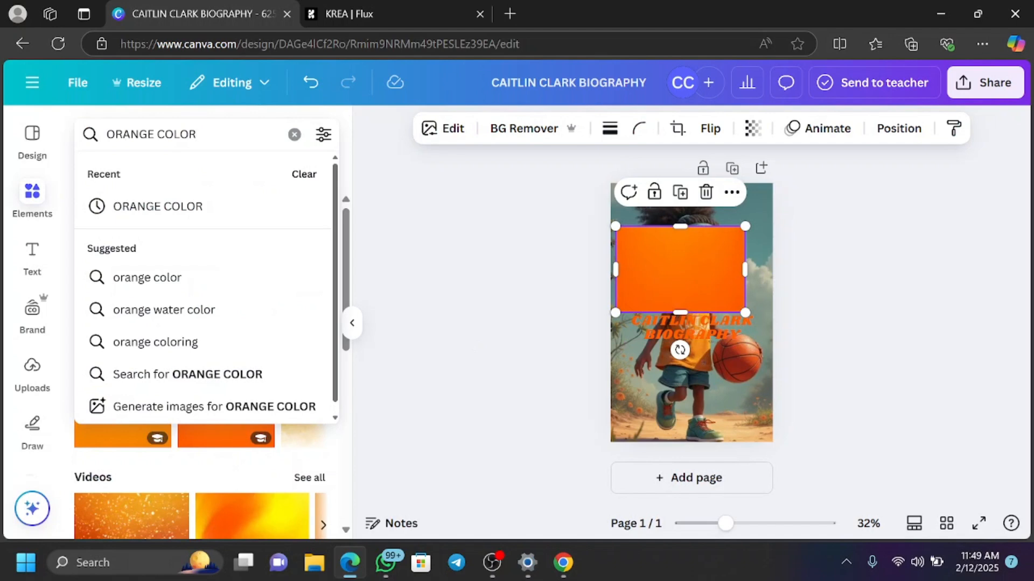
pyautogui.moveTo(201, 134); pyautogui.dragTo(122, 135)
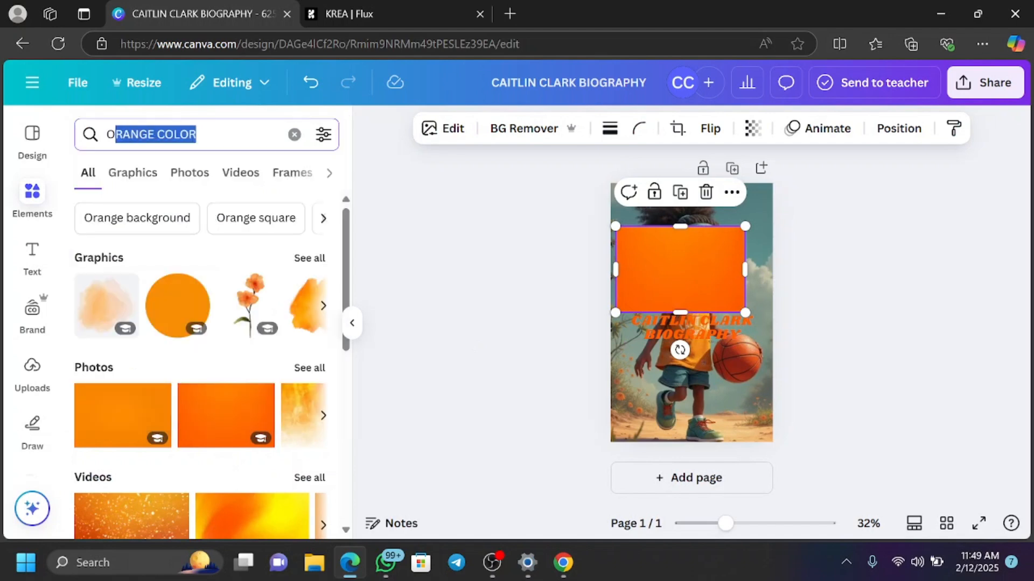
pyautogui.click(155, 134)
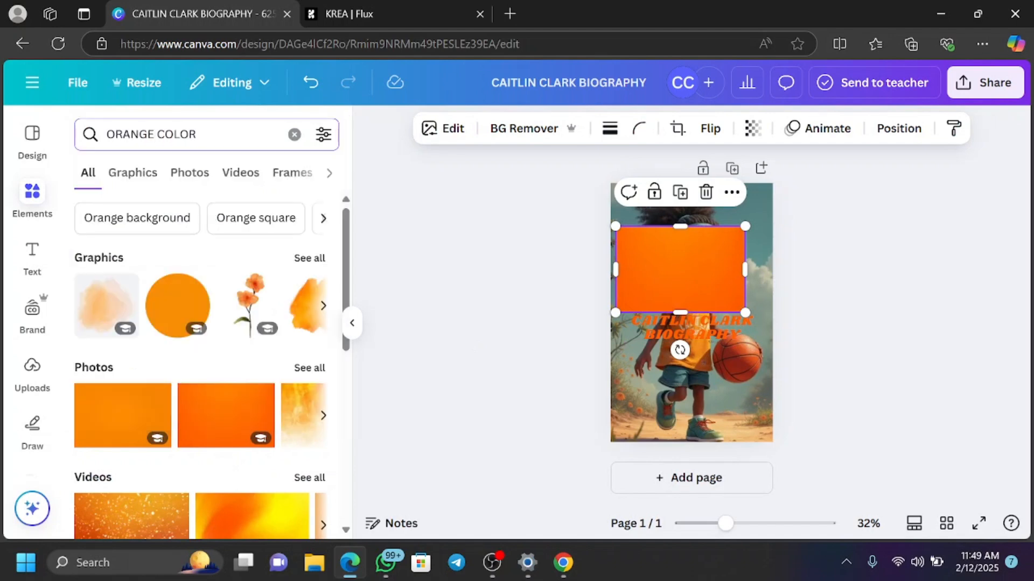
pyautogui.doubleClick(152, 135)
pyautogui.write('DARK')
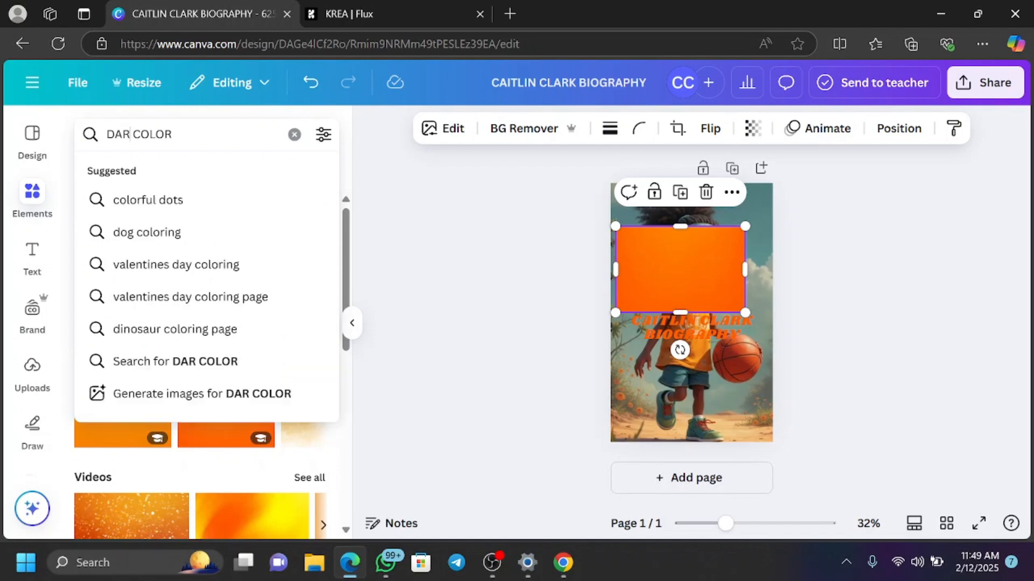
pyautogui.write('LUE')
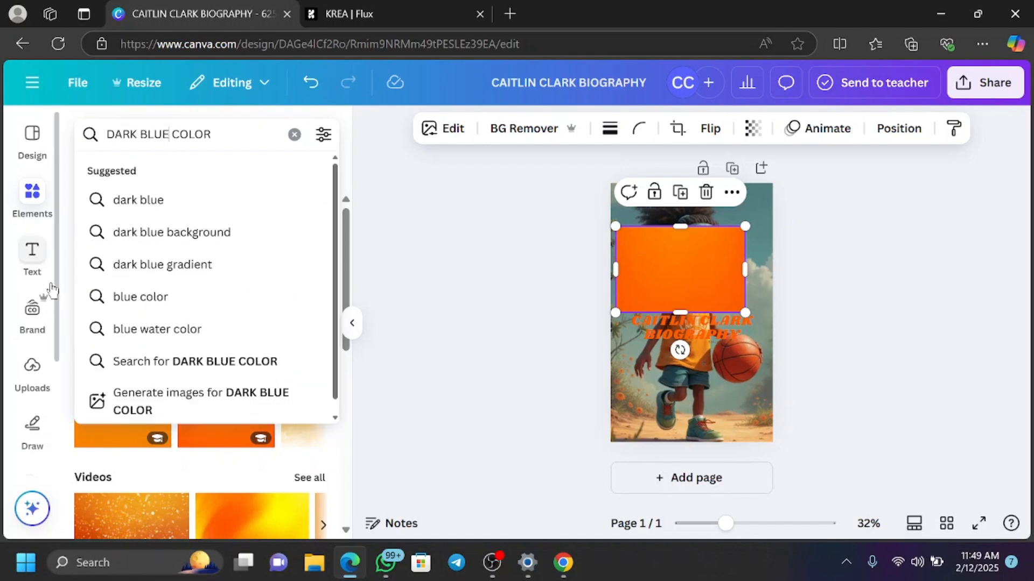
pyautogui.press('Return')
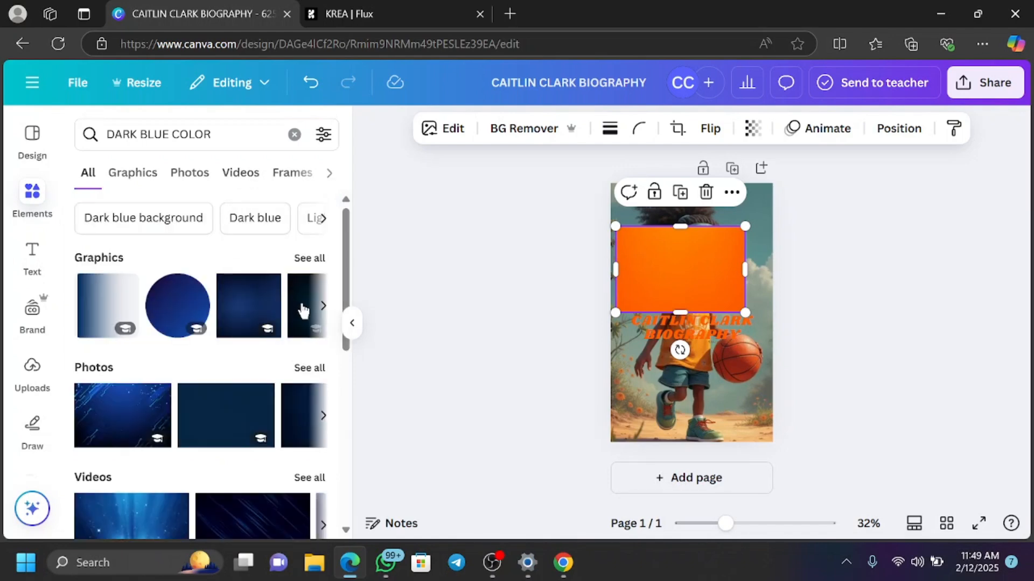
pyautogui.click(318, 259)
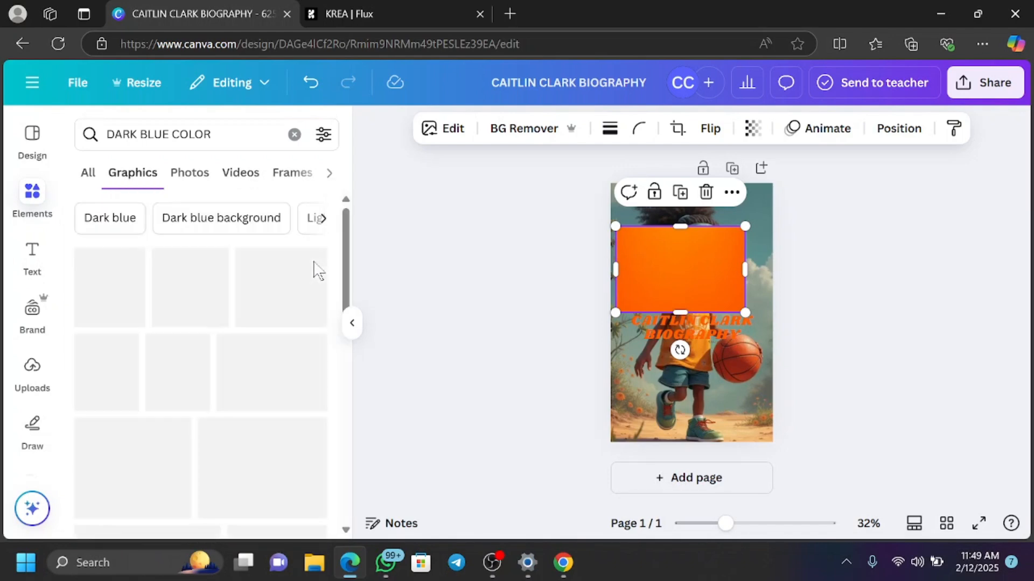
pyautogui.click(135, 382)
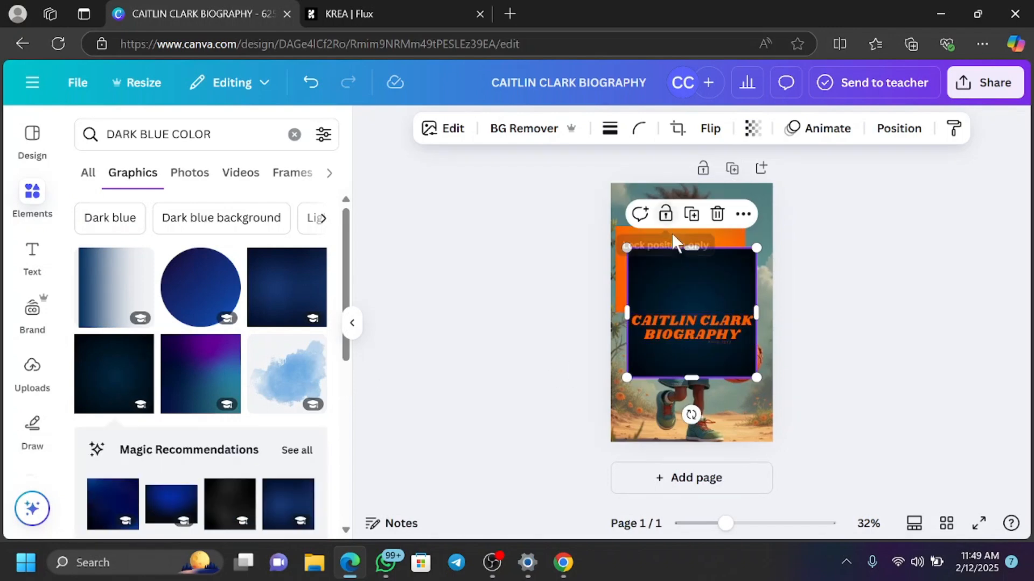
# Step: Delete the orange box and move the dark blue graphic to the top of the page
pyautogui.click(506, 294)
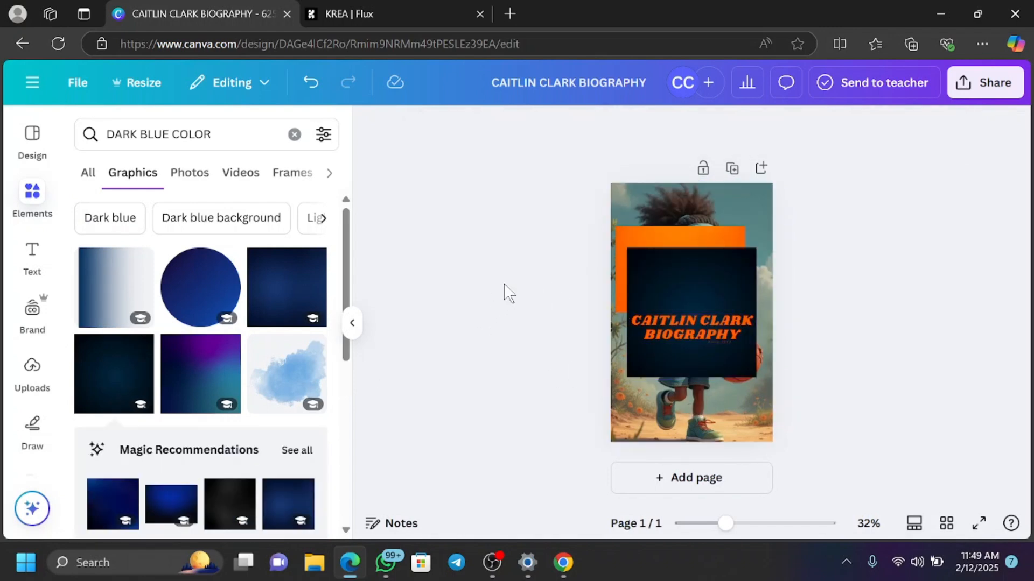
pyautogui.click(677, 236)
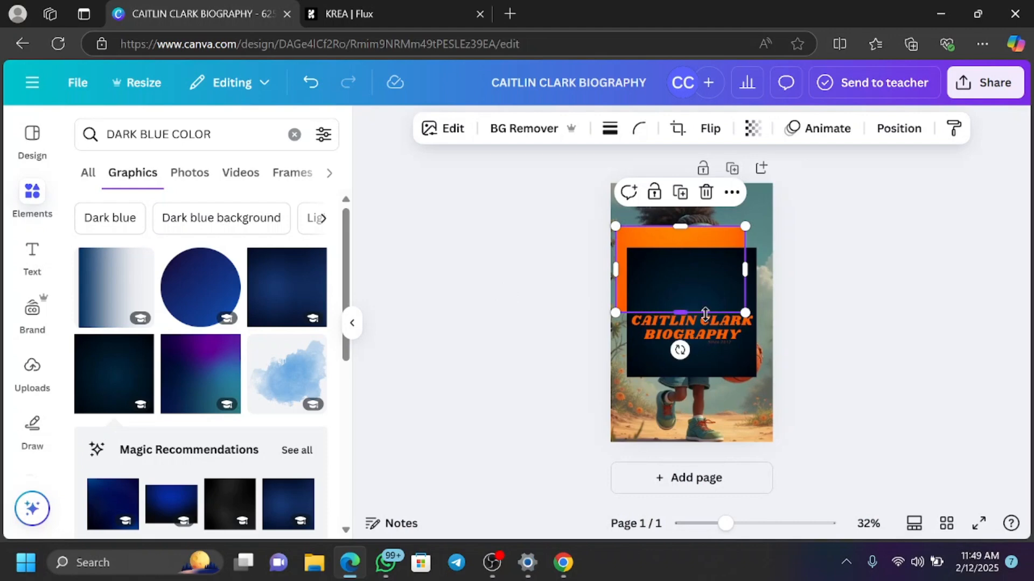
pyautogui.click(705, 192)
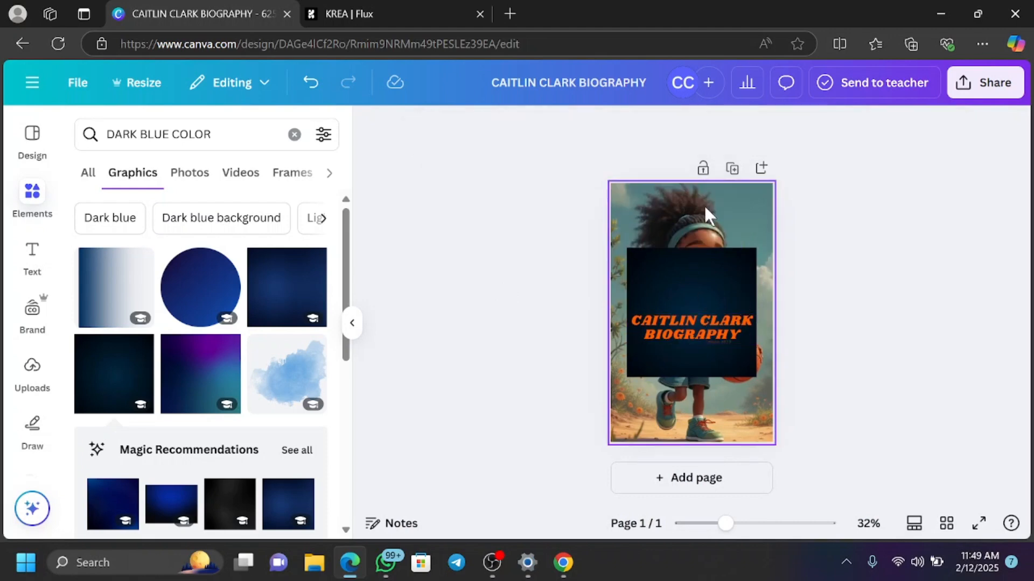
pyautogui.moveTo(703, 264); pyautogui.dragTo(707, 201)
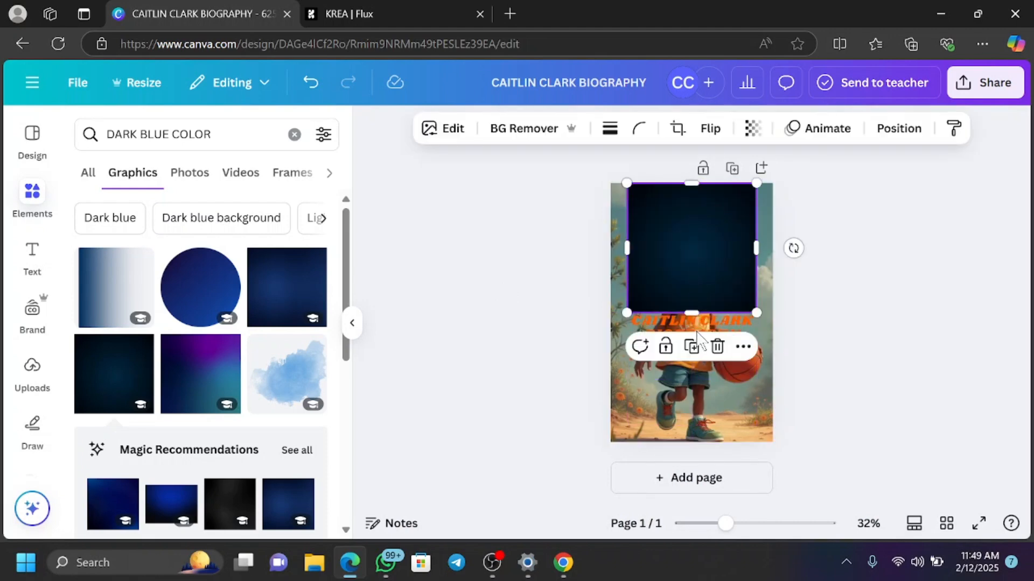
# Step: Recolour the CAITLIN CLARK BIOGRAPHY title text dark navy
pyautogui.click(703, 405)
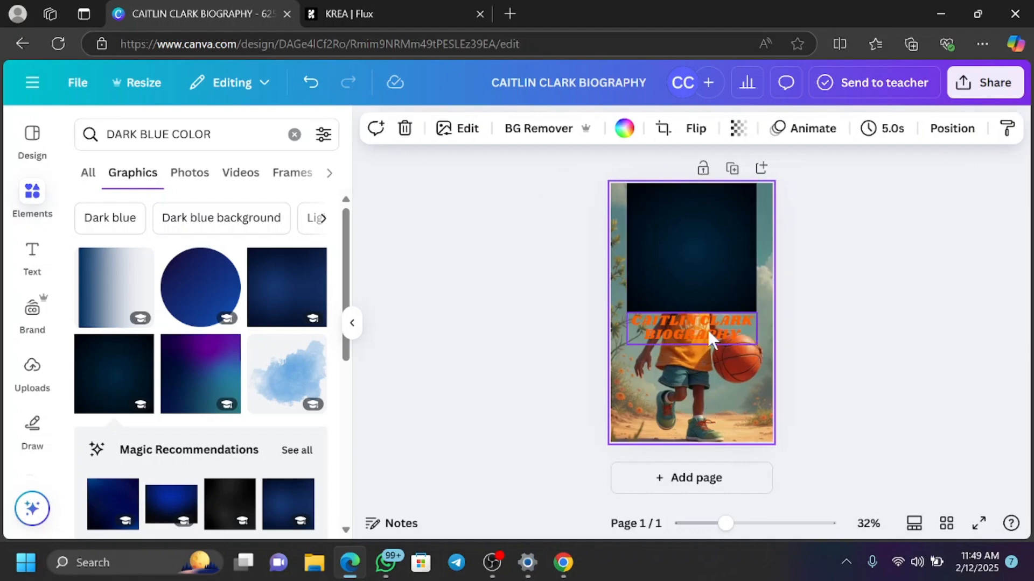
pyautogui.click(709, 331)
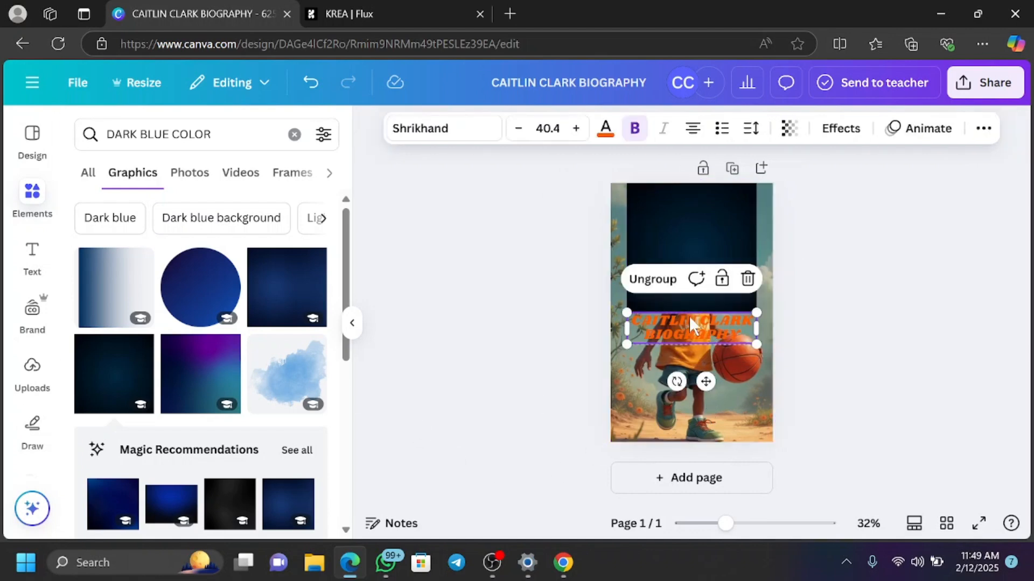
pyautogui.click(605, 129)
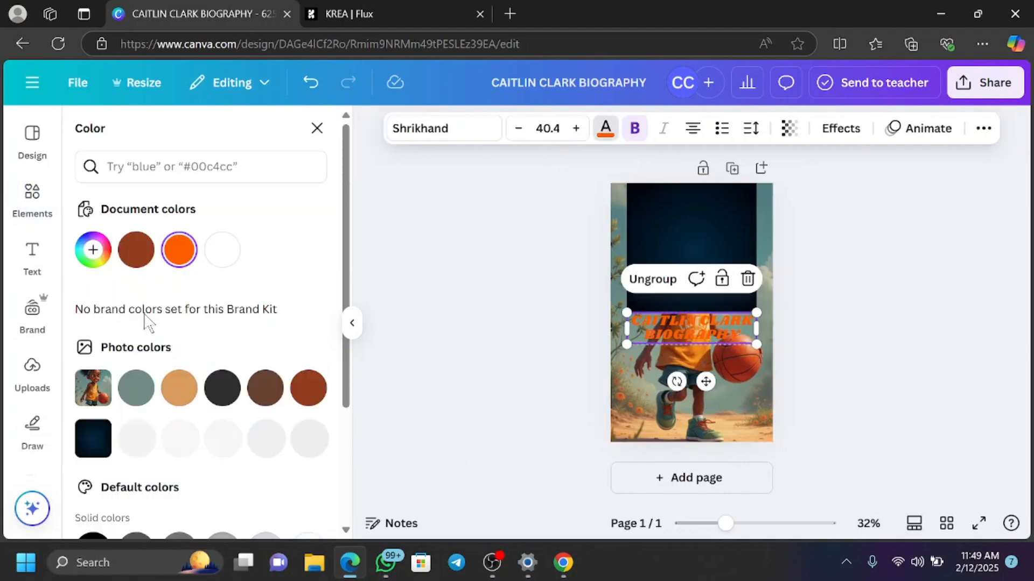
pyautogui.click(125, 445)
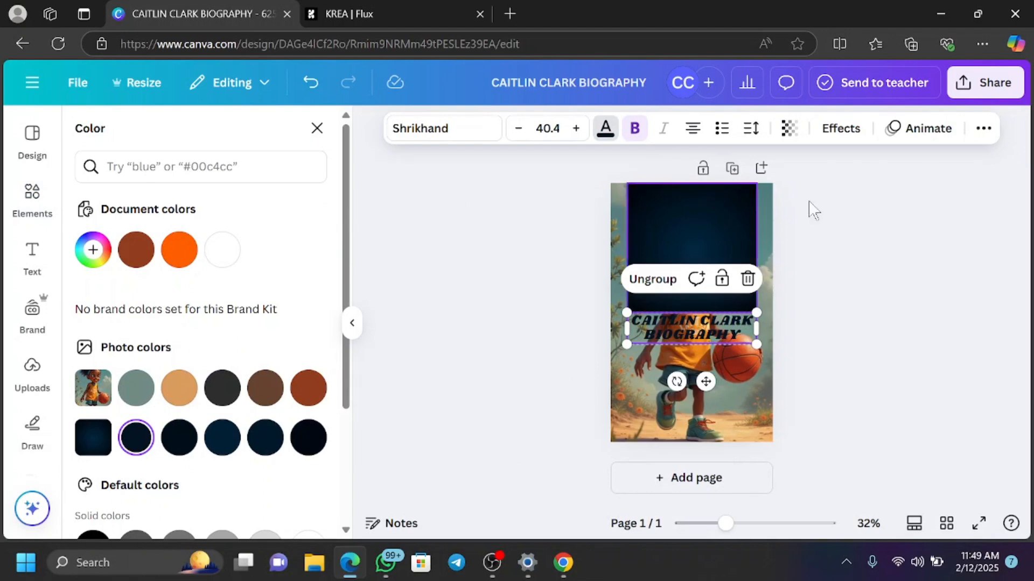
# Step: Delete the dark blue rectangle so the full basketball-girl artwork shows
pyautogui.rightClick(704, 223)
pyautogui.click(667, 280)
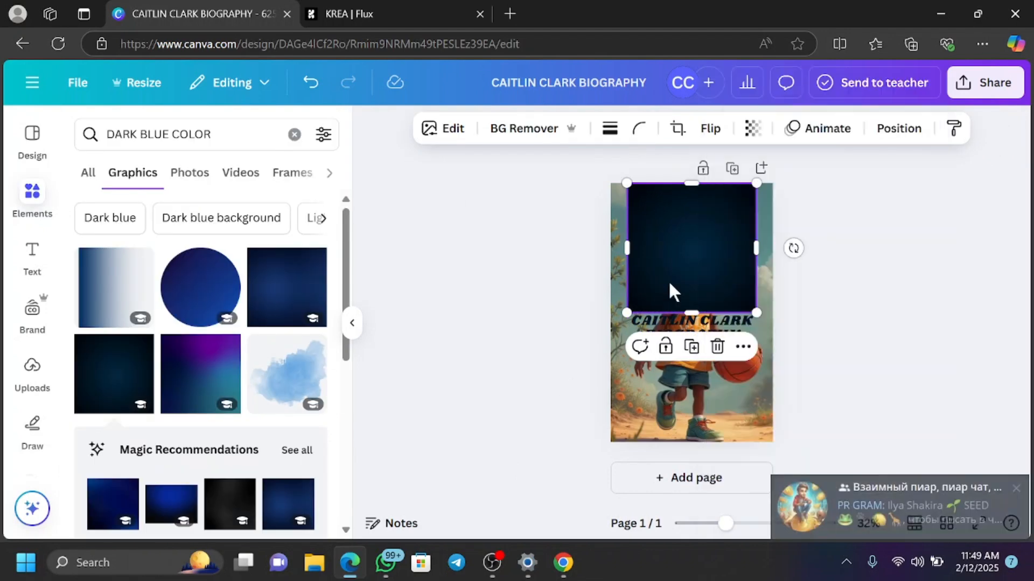
pyautogui.click(717, 347)
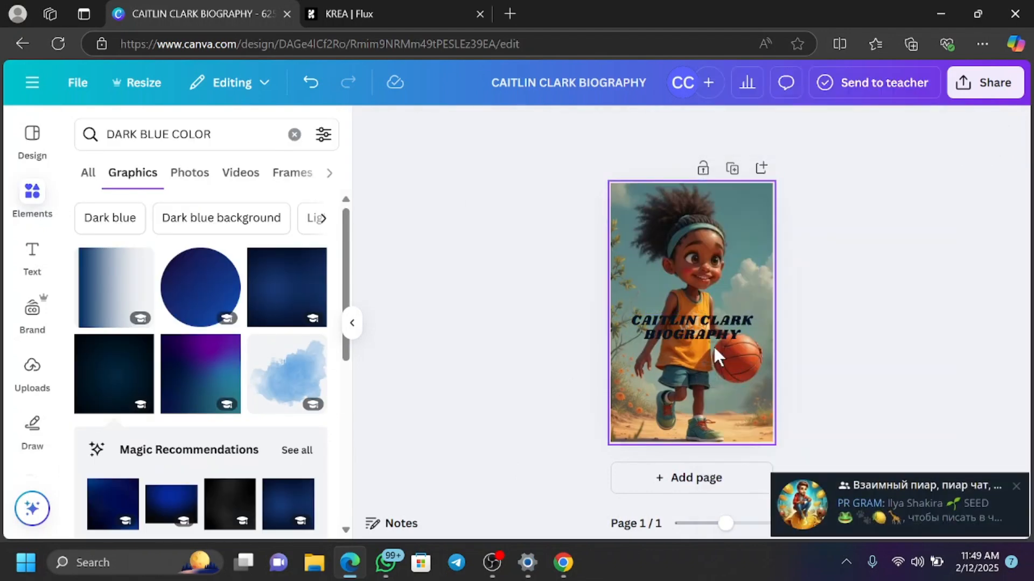
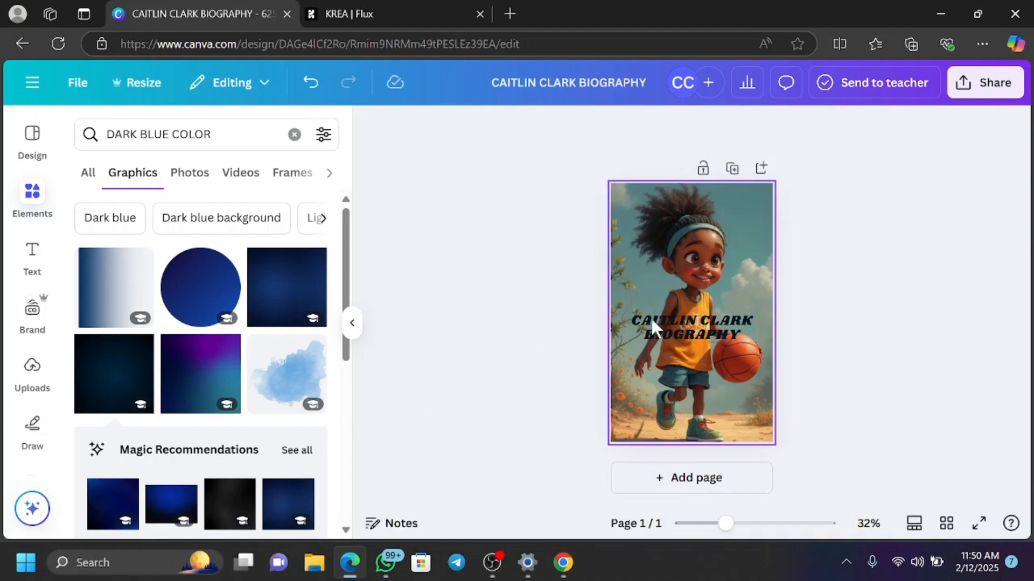
# Step: Nudge the title text slightly higher on the cover
pyautogui.click(33, 253)
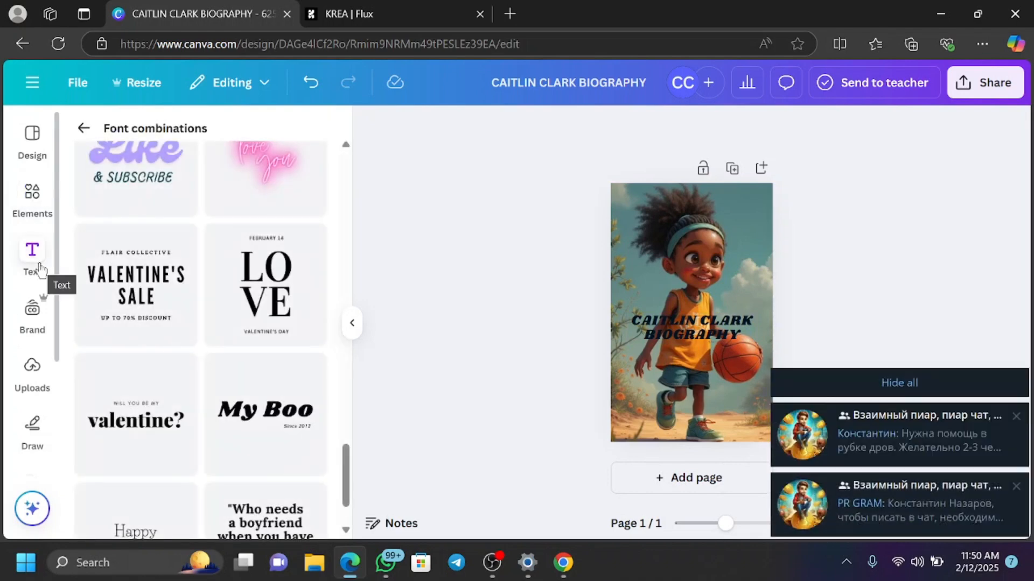
pyautogui.click(916, 385)
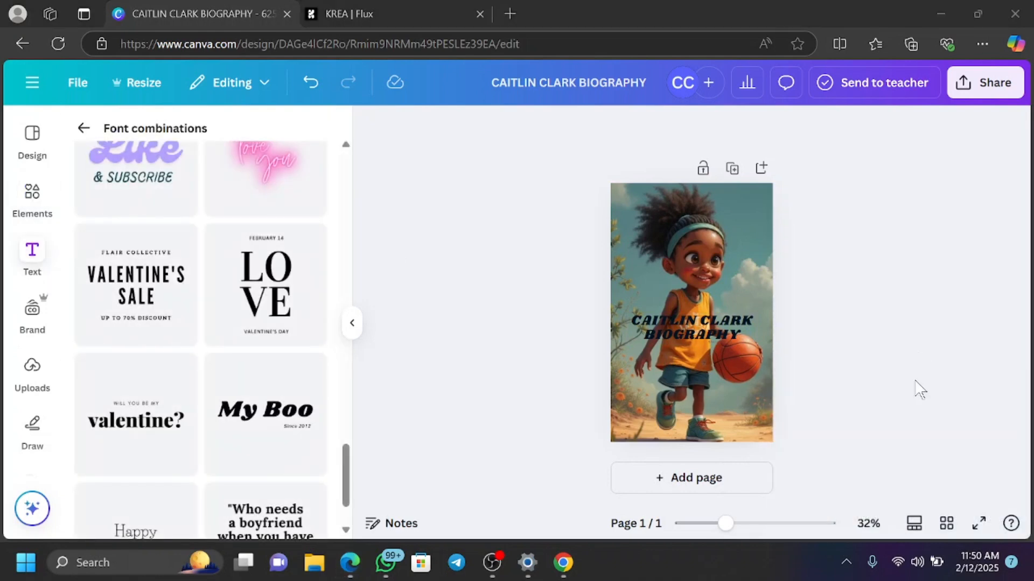
pyautogui.moveTo(718, 332)
pyautogui.mouseDown()
pyautogui.moveTo(710, 210)
pyautogui.moveTo(722, 343)
pyautogui.moveTo(720, 325)
pyautogui.mouseUp()
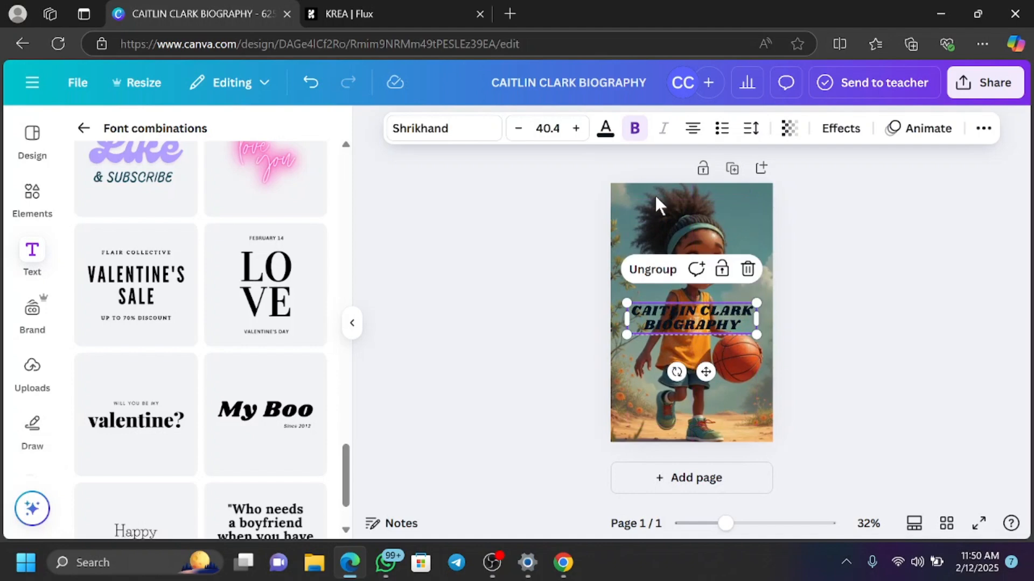
pyautogui.click(739, 371)
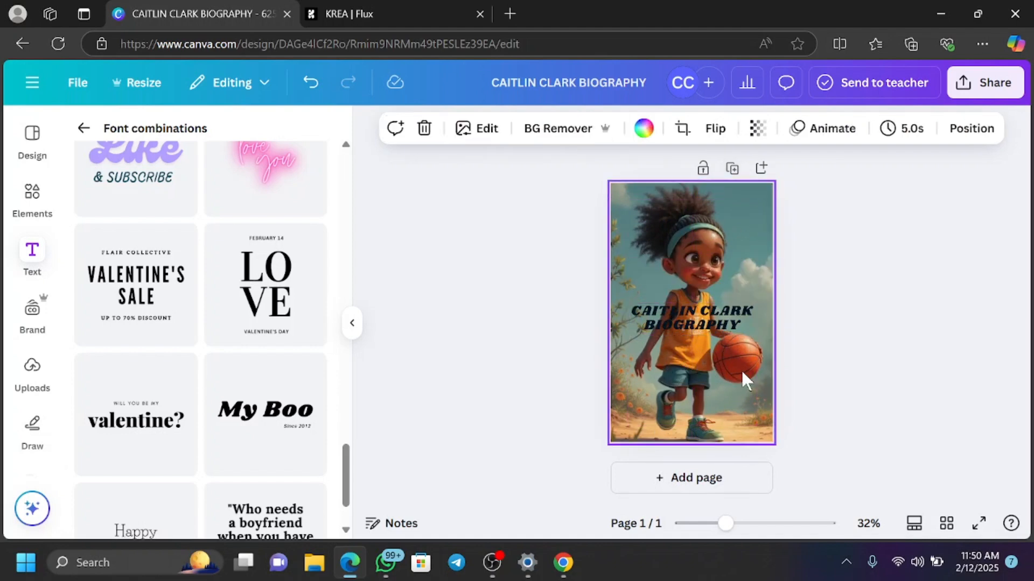
# Step: Add a plain line from an Elements search for 'LINE' and move it top-right
pyautogui.click(28, 208)
pyautogui.click(212, 134)
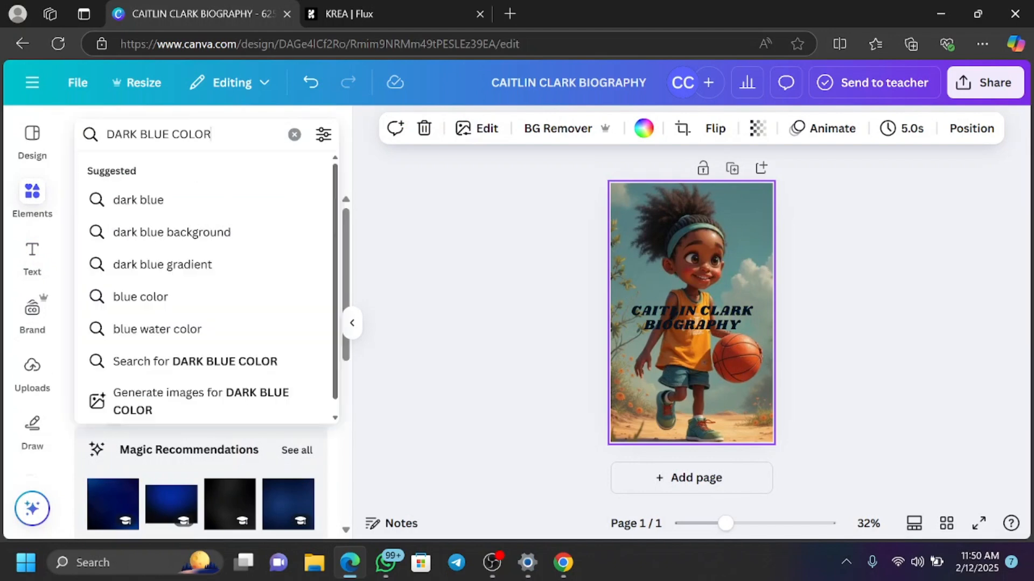
pyautogui.press('BackSpace')
pyautogui.press('BackSpace')
pyautogui.press('BackSpace')
pyautogui.press('BackSpace')
pyautogui.press('BackSpace')
pyautogui.press('BackSpace')
pyautogui.press('BackSpace')
pyautogui.press('BackSpace')
pyautogui.press('BackSpace')
pyautogui.press('BackSpace')
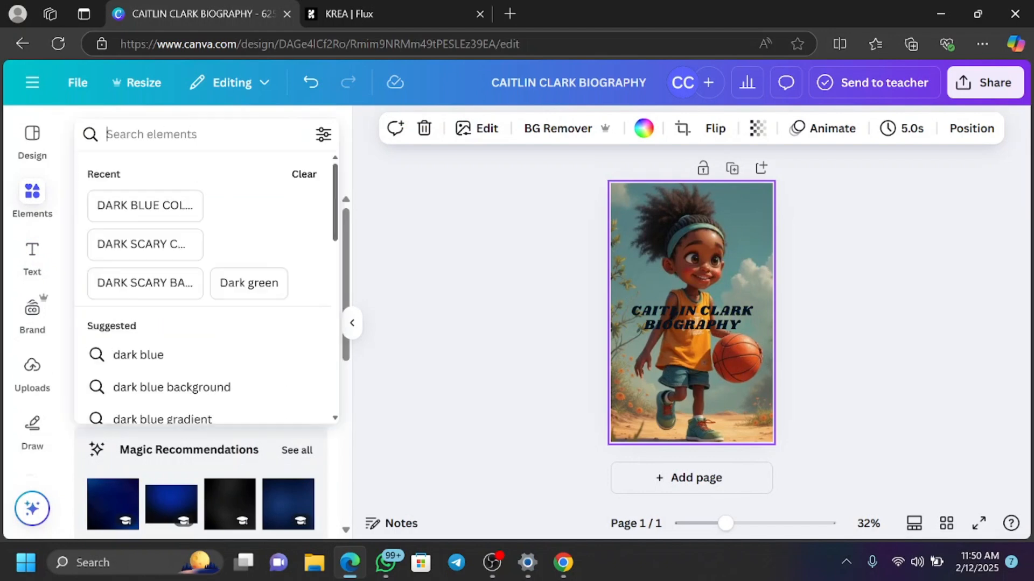
pyautogui.write('LINE')
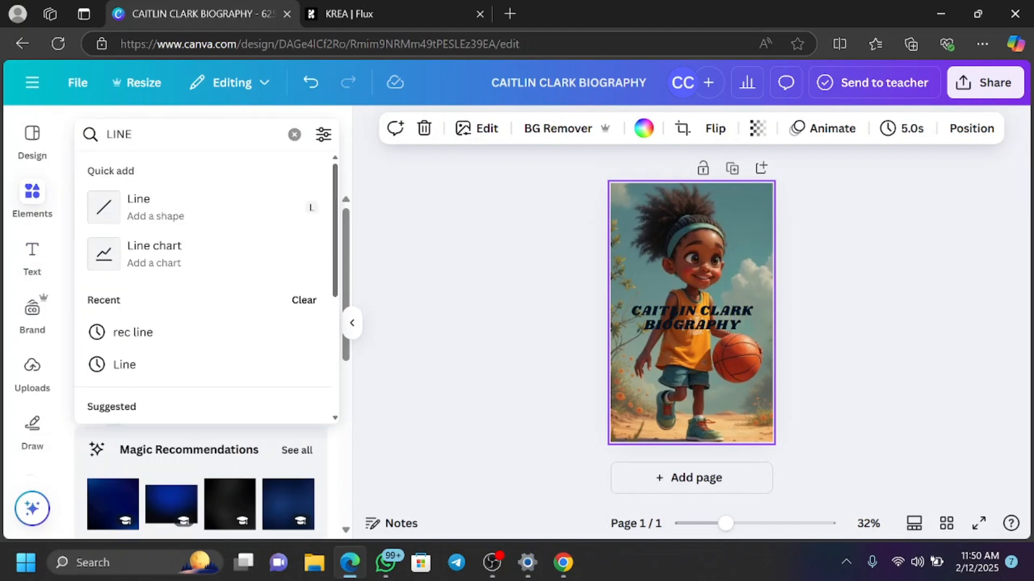
pyautogui.press('Return')
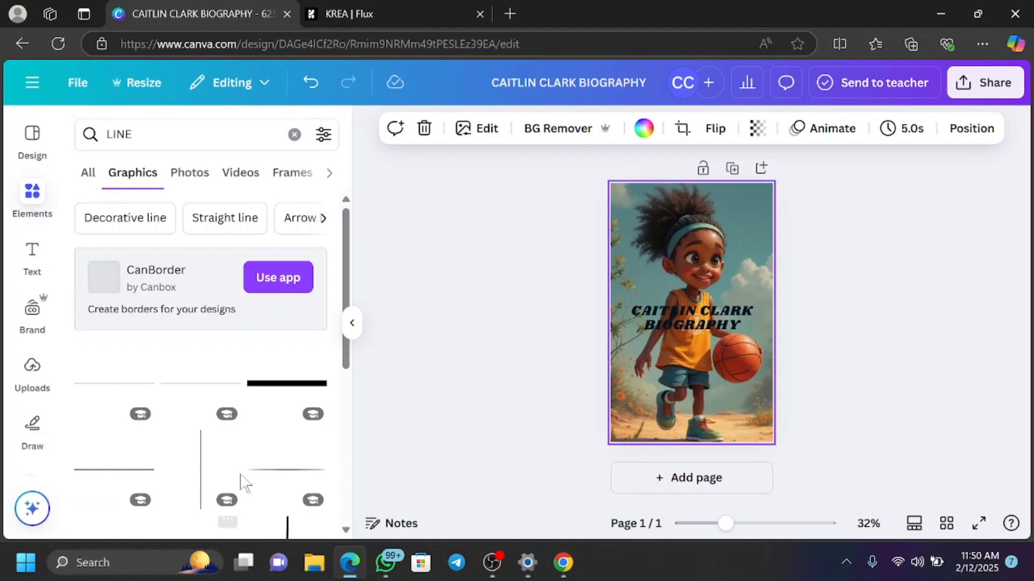
pyautogui.click(102, 471)
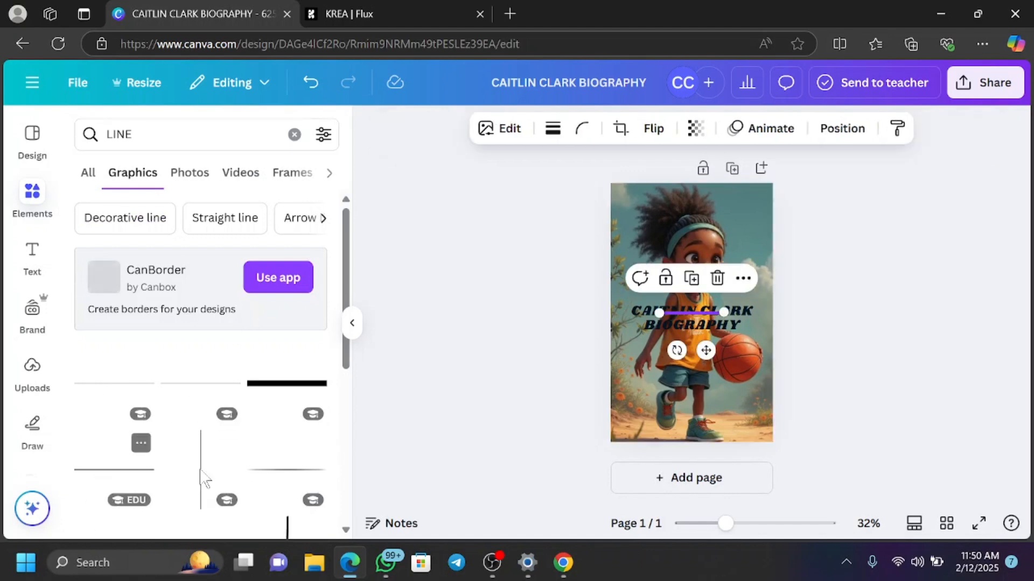
pyautogui.moveTo(704, 349); pyautogui.dragTo(762, 241)
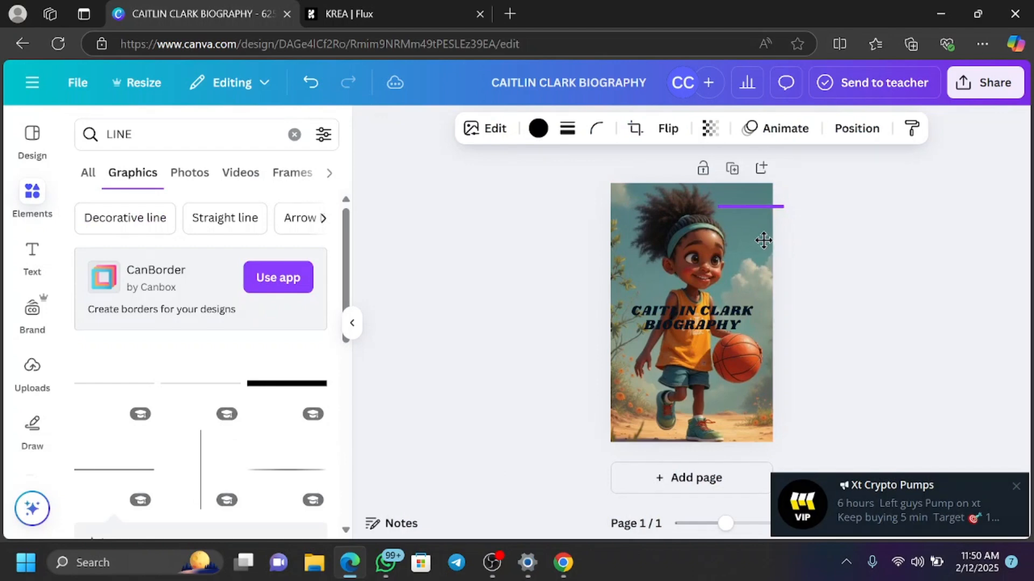
pyautogui.click(714, 316)
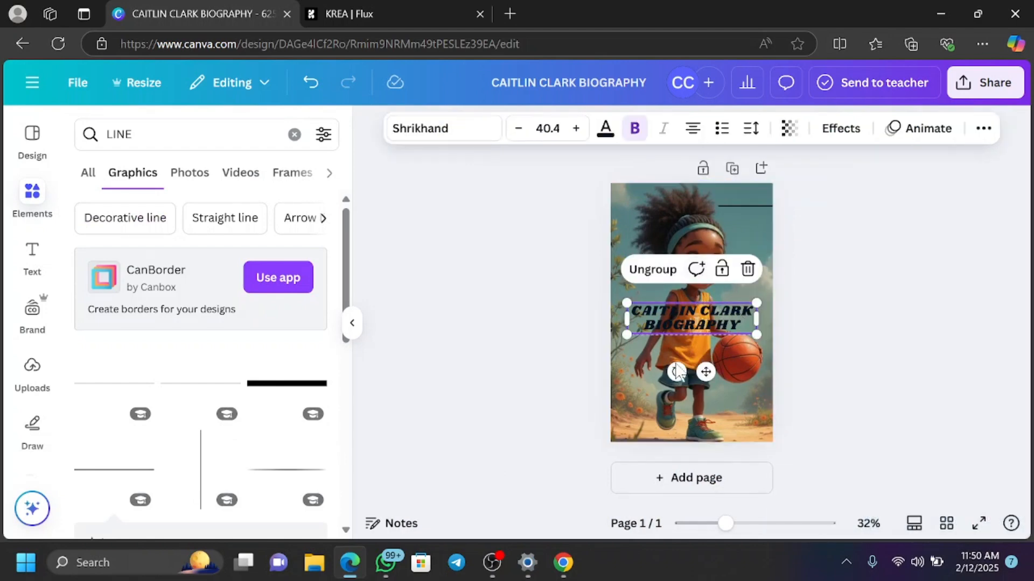
# Step: Duplicate the title, ungroup the copy, and retype it as the author's name
pyautogui.rightClick(714, 314)
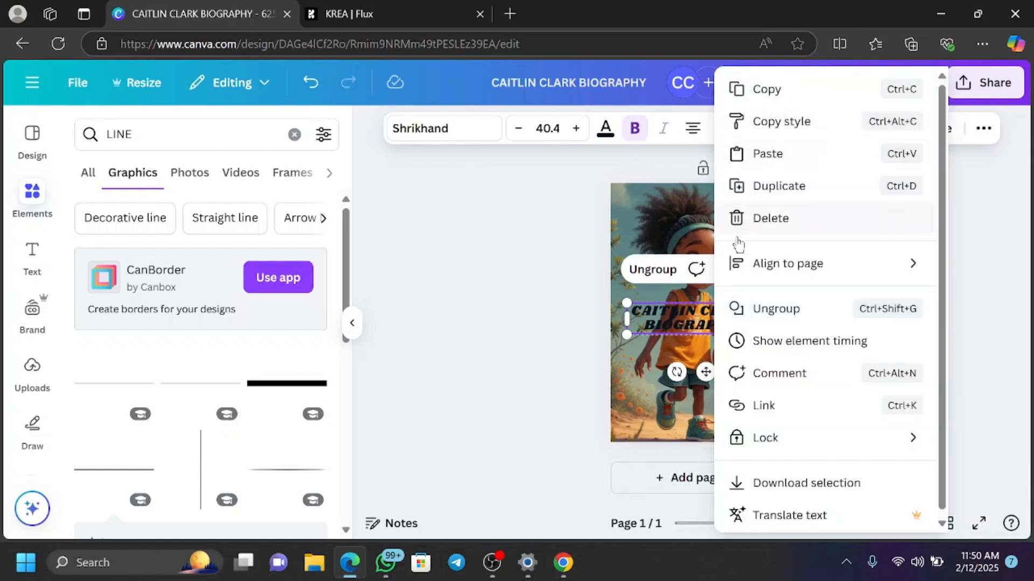
pyautogui.click(750, 187)
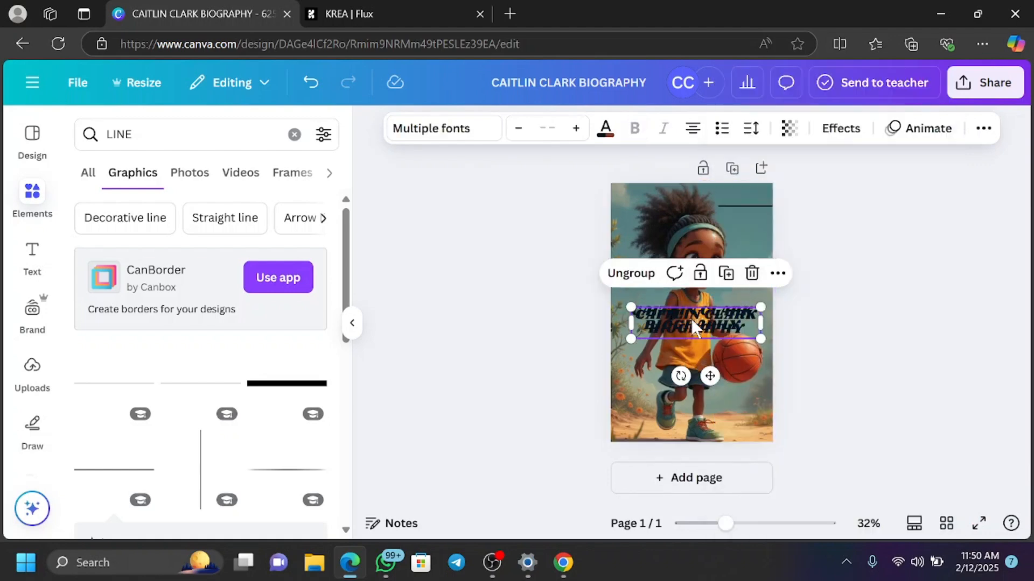
pyautogui.moveTo(691, 318); pyautogui.dragTo(687, 335)
pyautogui.rightClick(688, 335)
pyautogui.click(694, 340)
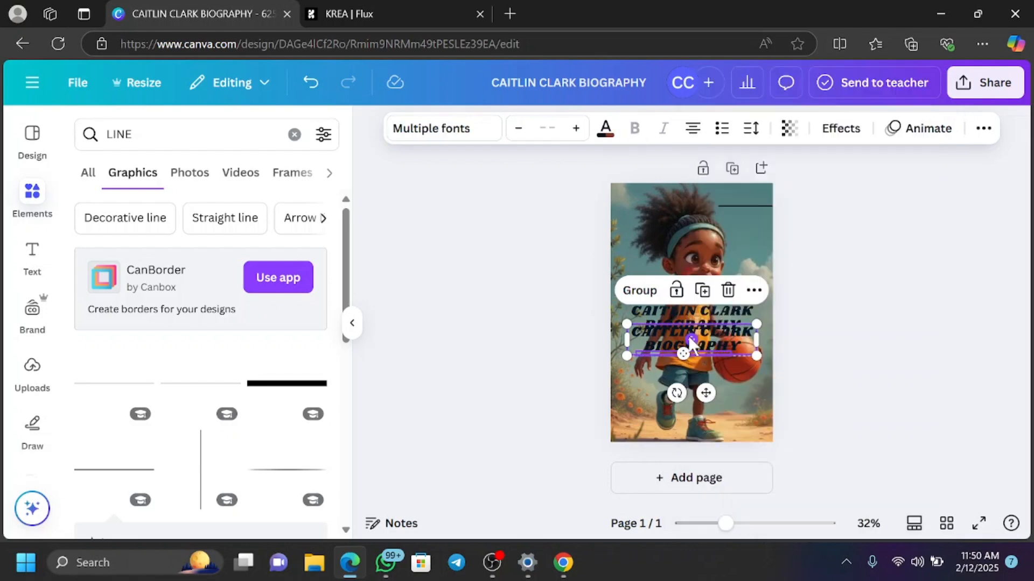
pyautogui.click(683, 235)
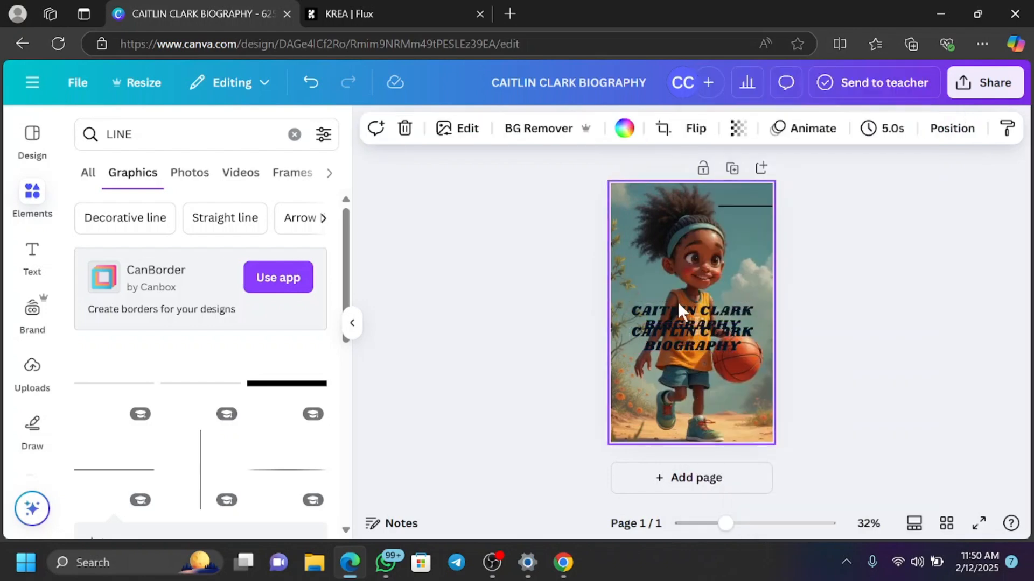
pyautogui.click(676, 336)
pyautogui.doubleClick(678, 336)
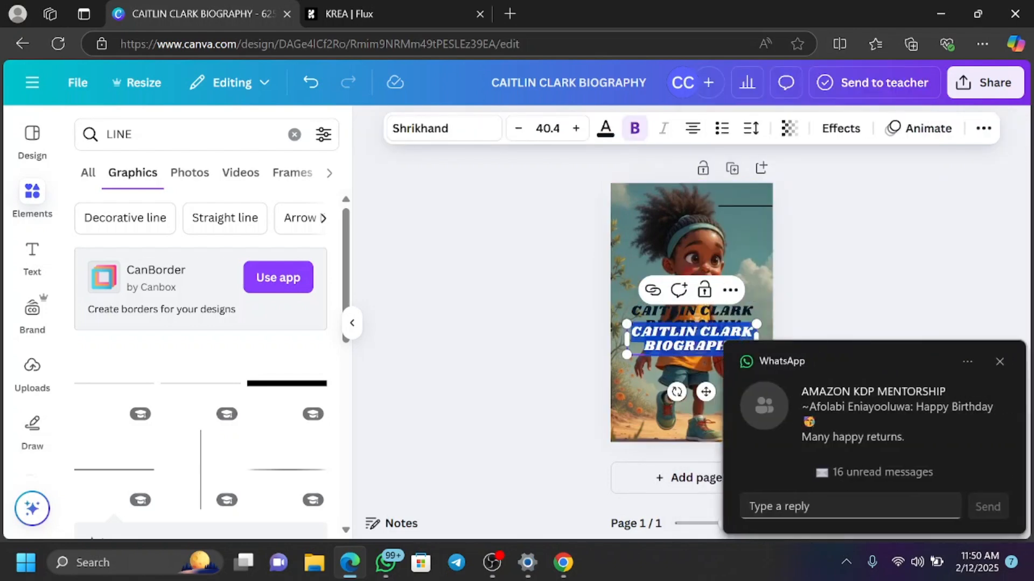
pyautogui.write('GLO')
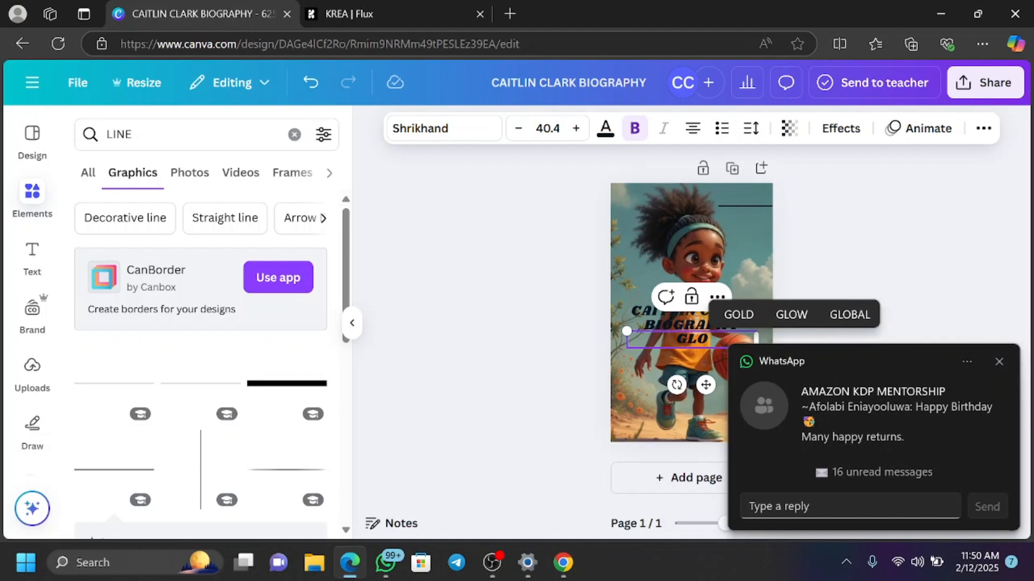
pyautogui.write('R B')
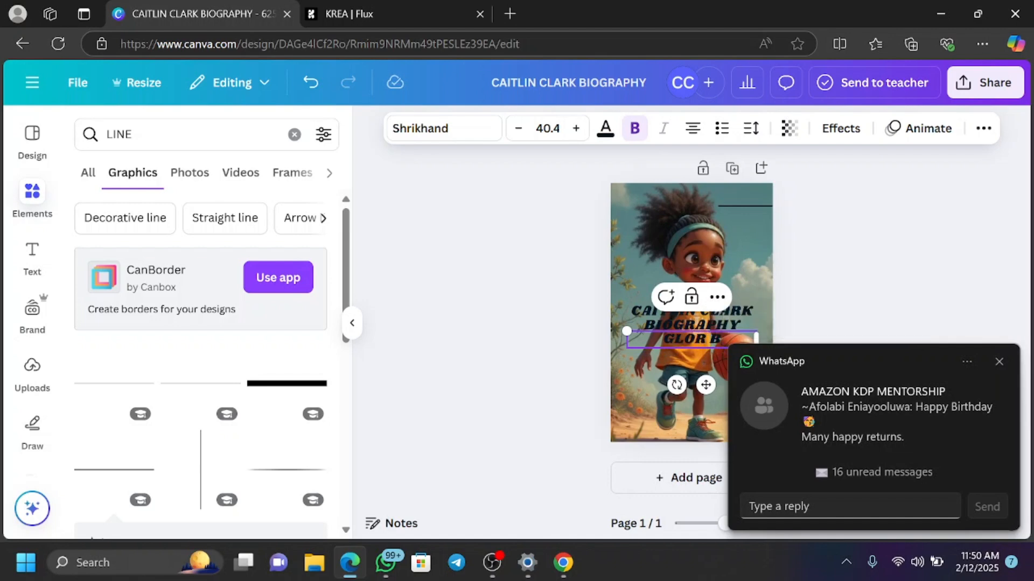
pyautogui.write('. ST')
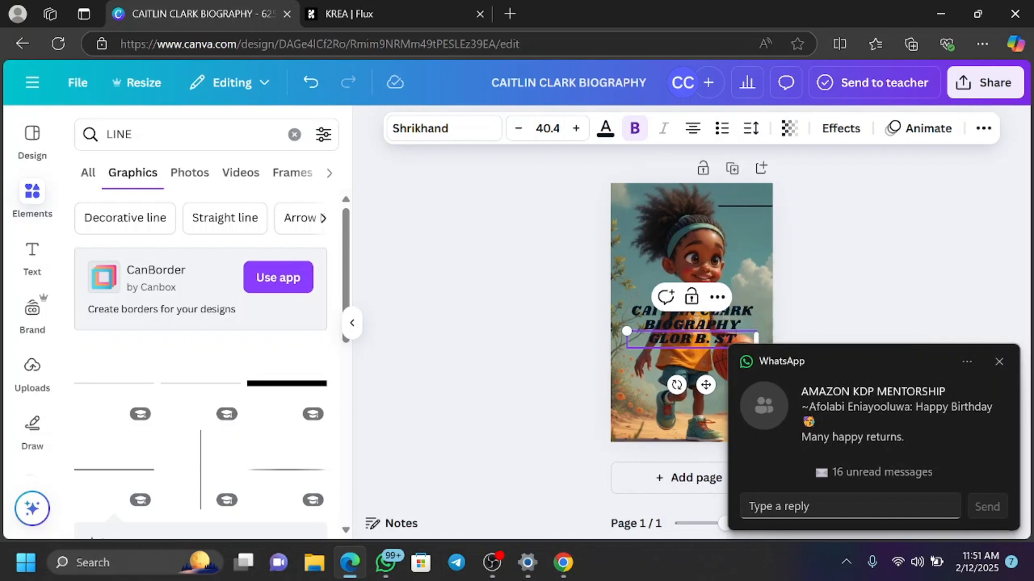
pyautogui.write('ONE')
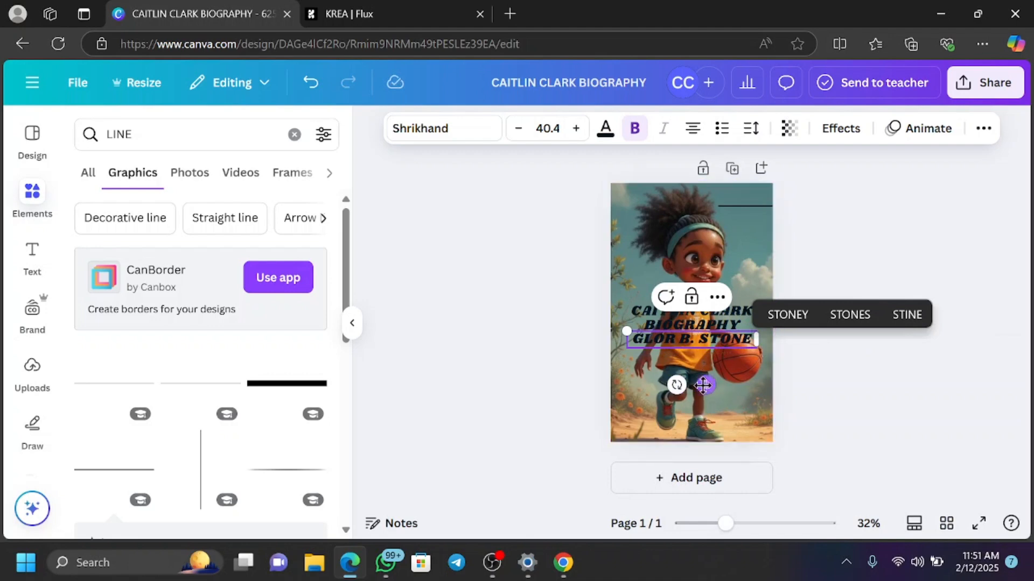
# Step: Shrink the author name to 19.4 and place it just above the top-right line
pyautogui.moveTo(704, 384); pyautogui.dragTo(704, 208)
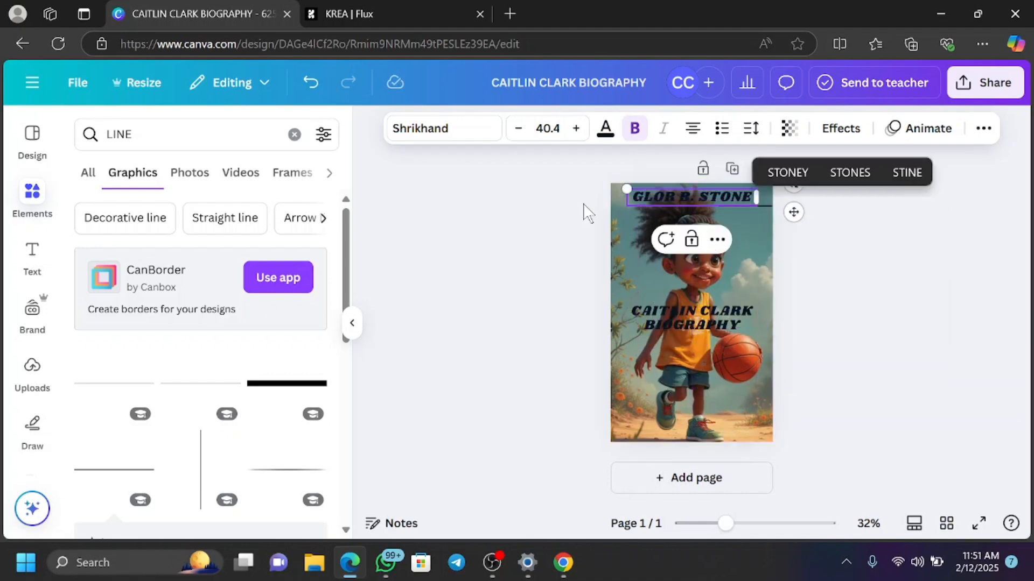
pyautogui.click(519, 129)
pyautogui.click(519, 129)
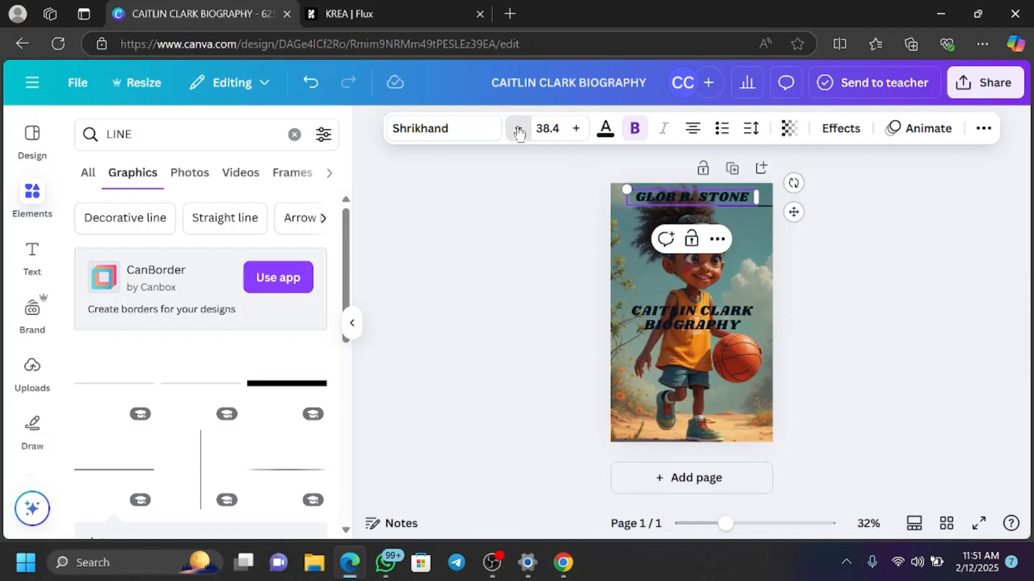
pyautogui.click(519, 129)
pyautogui.click(519, 130)
pyautogui.click(519, 130)
pyautogui.click(519, 129)
pyautogui.click(519, 129)
pyautogui.click(518, 130)
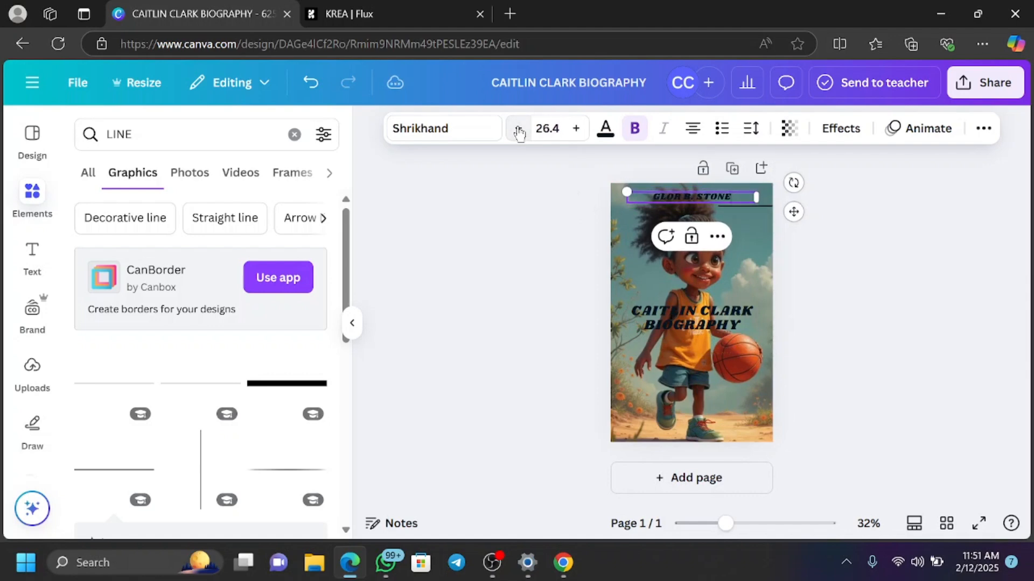
pyautogui.click(519, 130)
pyautogui.click(519, 129)
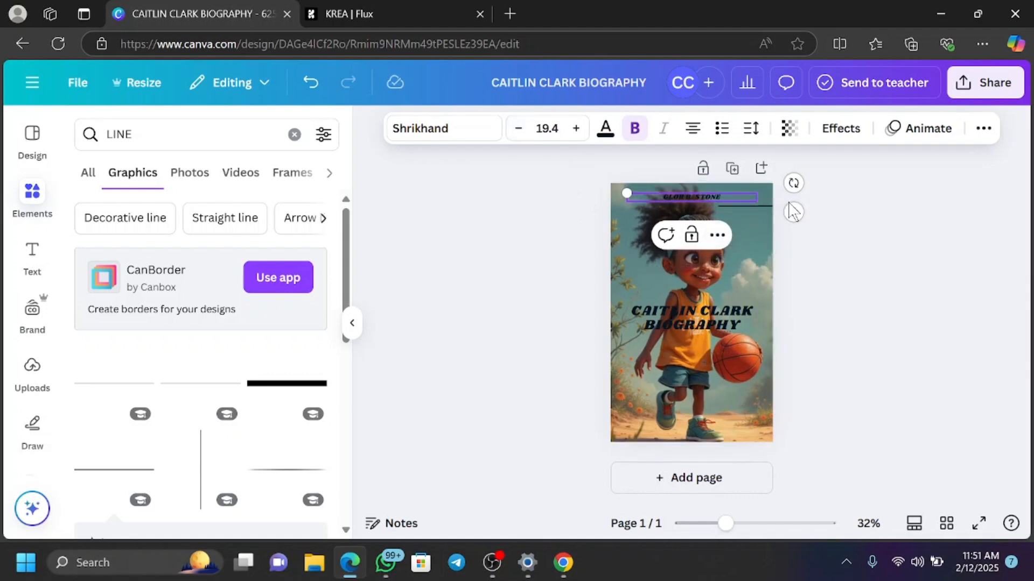
pyautogui.moveTo(793, 212); pyautogui.dragTo(839, 212)
pyautogui.click(701, 318)
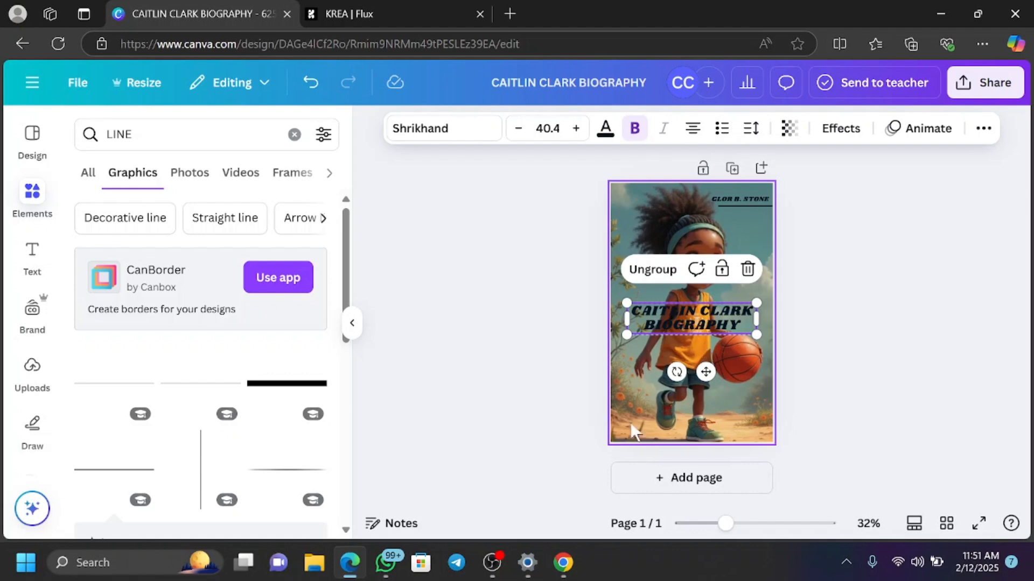
# Step: Upload the krea 2 image from Downloads and add it to the cover page
pyautogui.click(714, 243)
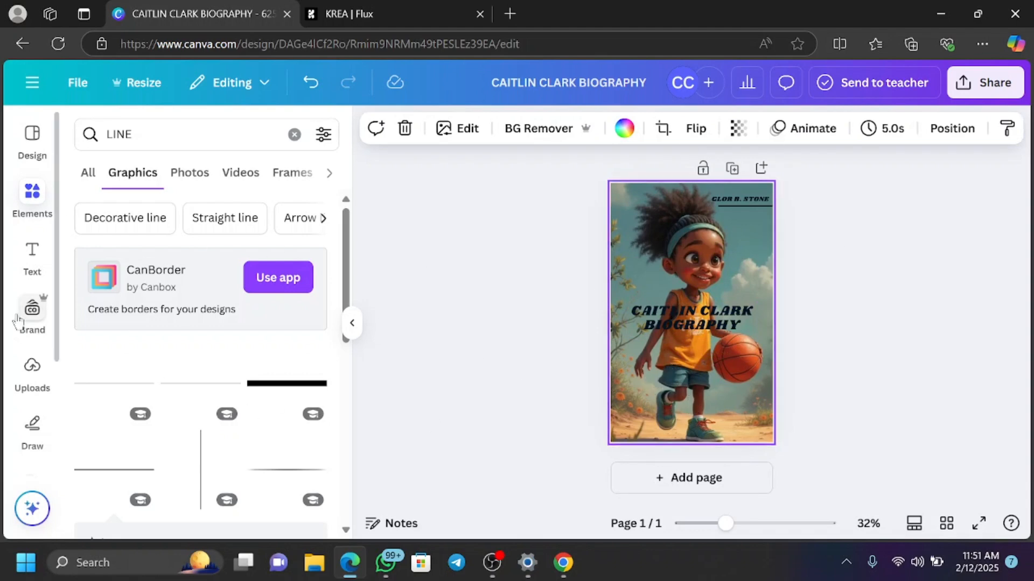
pyautogui.click(33, 376)
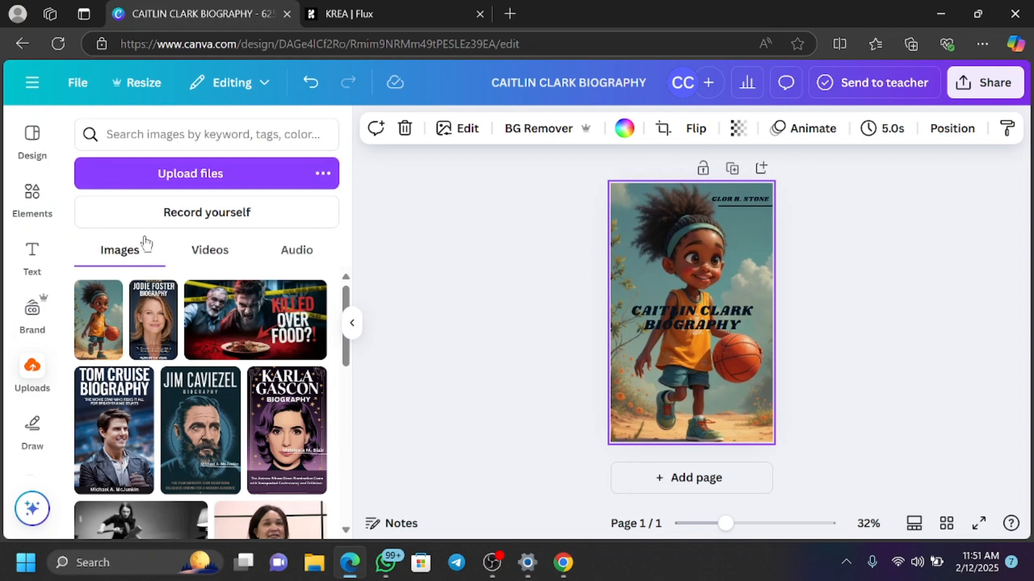
pyautogui.click(188, 174)
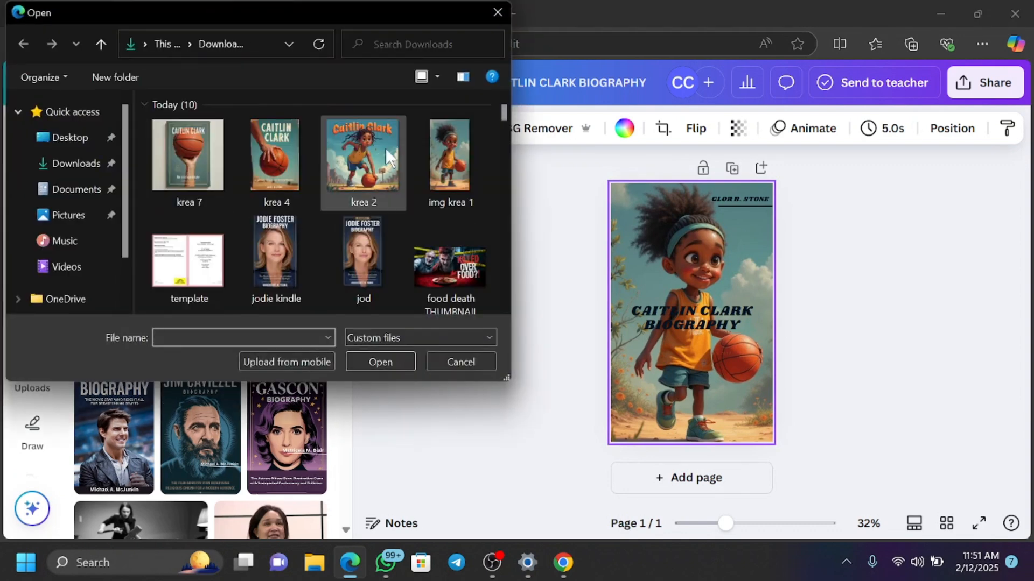
pyautogui.click(385, 147)
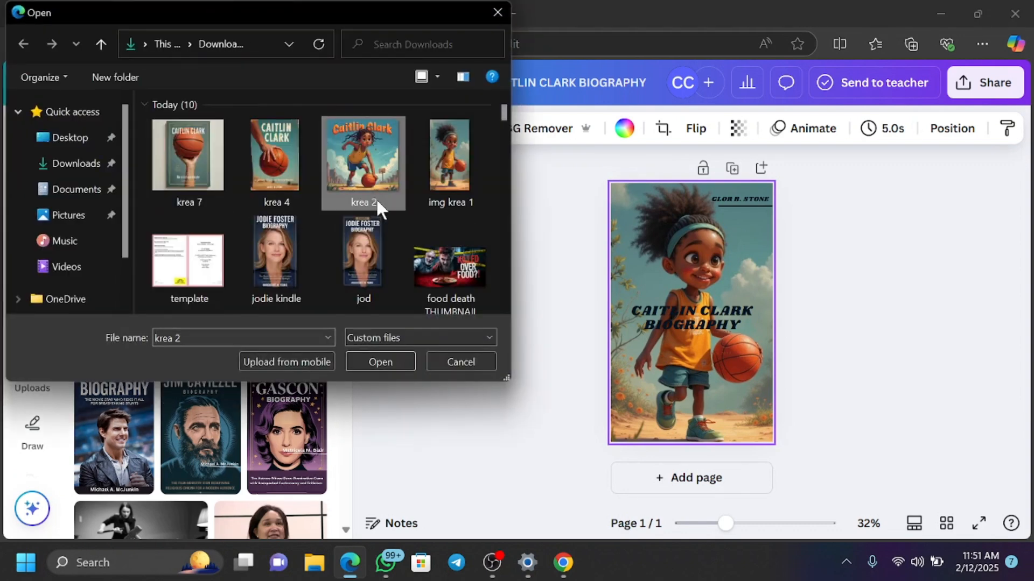
pyautogui.click(393, 364)
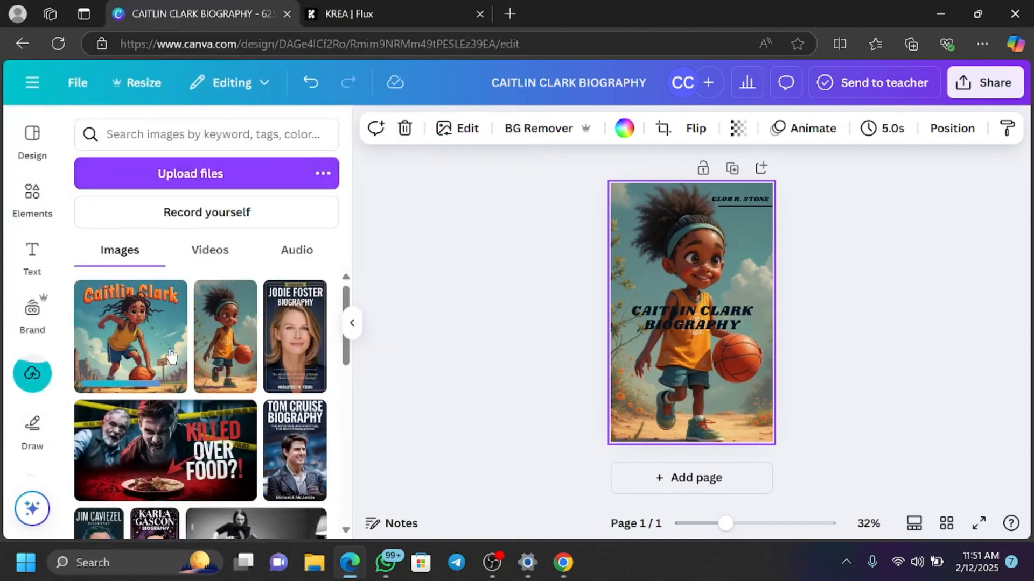
pyautogui.click(159, 348)
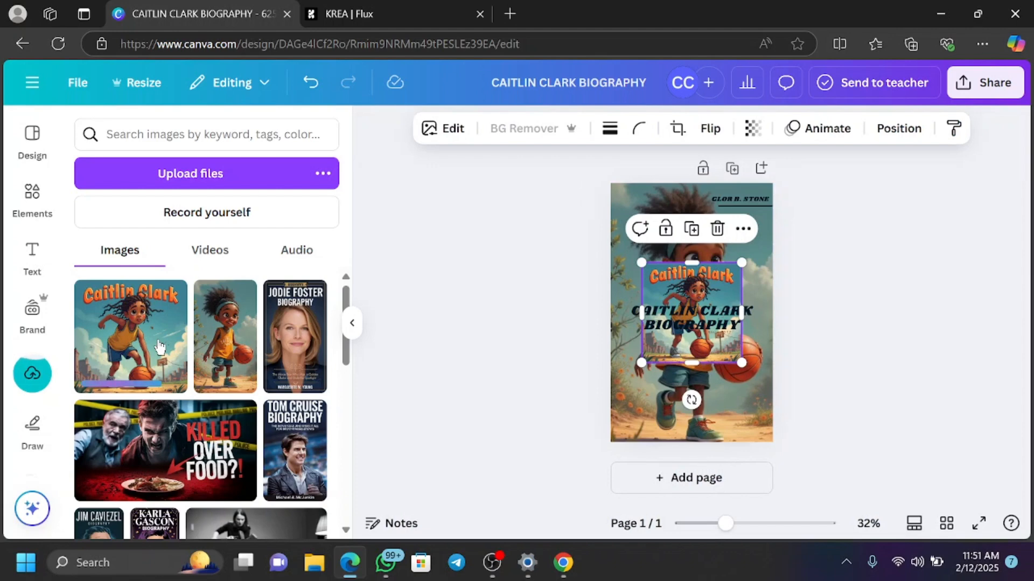
# Step: Delete the old background image, the title text and the author name
pyautogui.rightClick(625, 250)
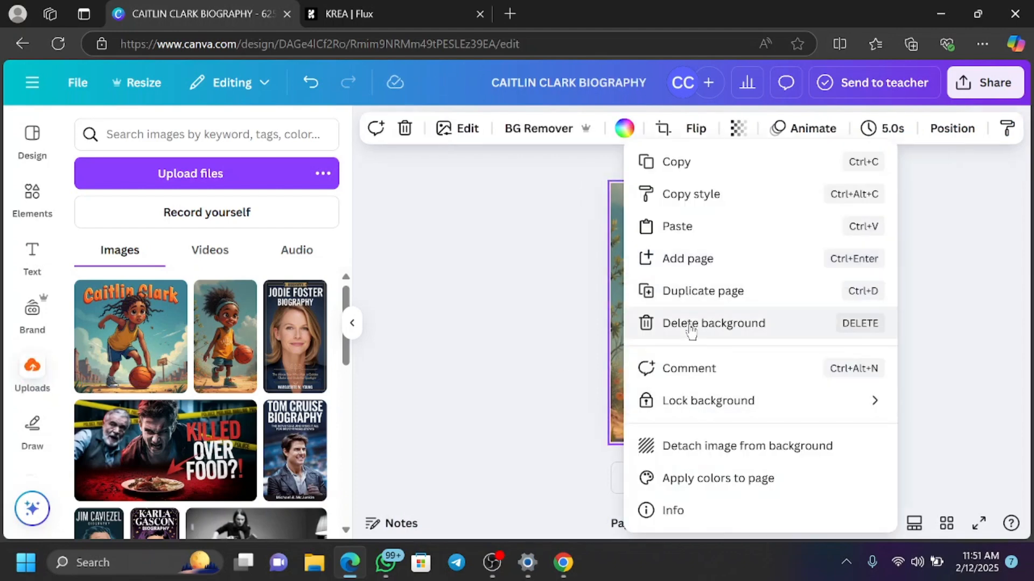
pyautogui.click(691, 326)
pyautogui.rightClick(673, 323)
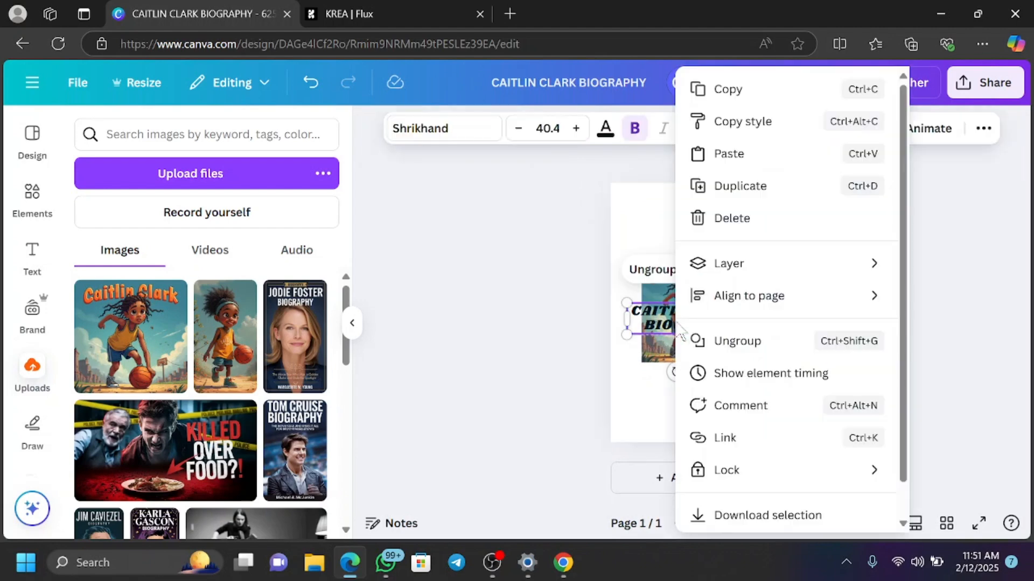
pyautogui.click(733, 218)
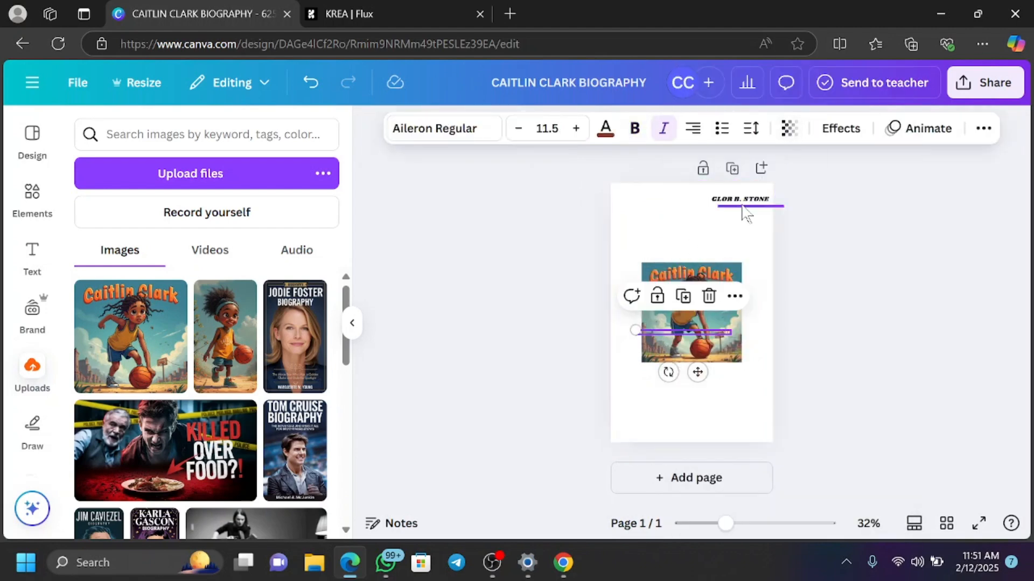
pyautogui.click(743, 203)
pyautogui.click(765, 237)
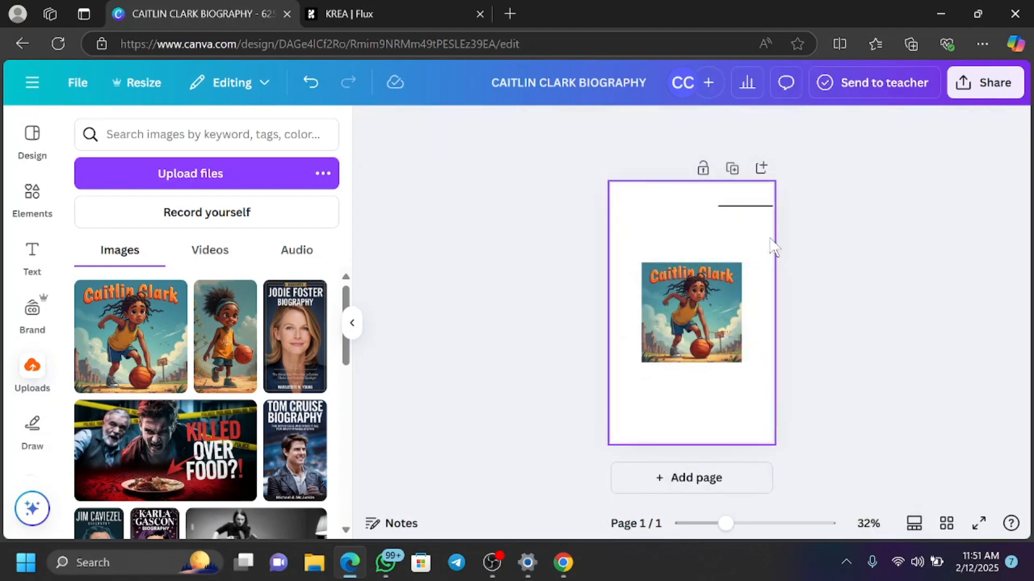
# Step: Remove the top line and set the Caitlin Clark picture as the page background
pyautogui.click(711, 303)
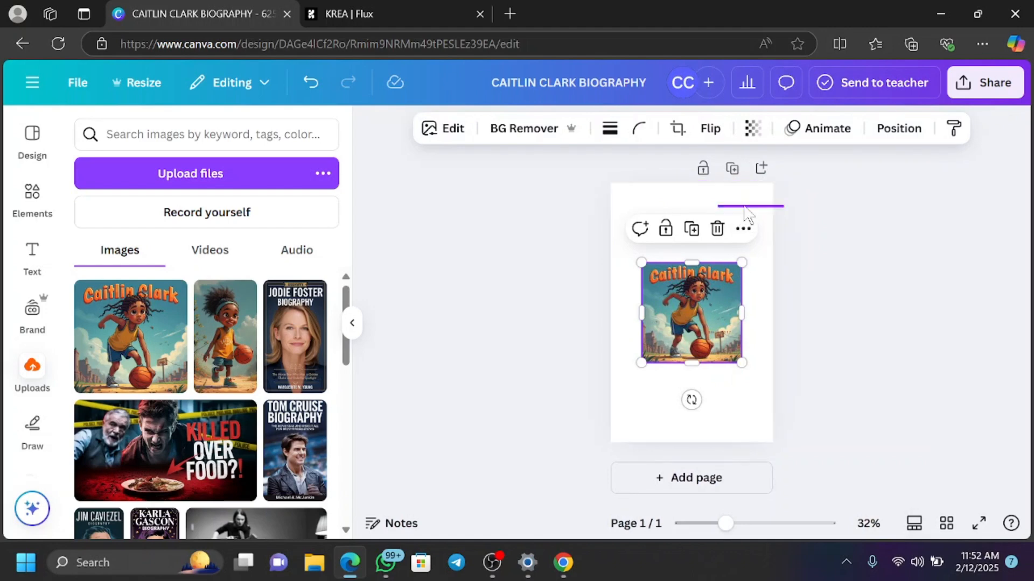
pyautogui.click(748, 205)
pyautogui.click(773, 164)
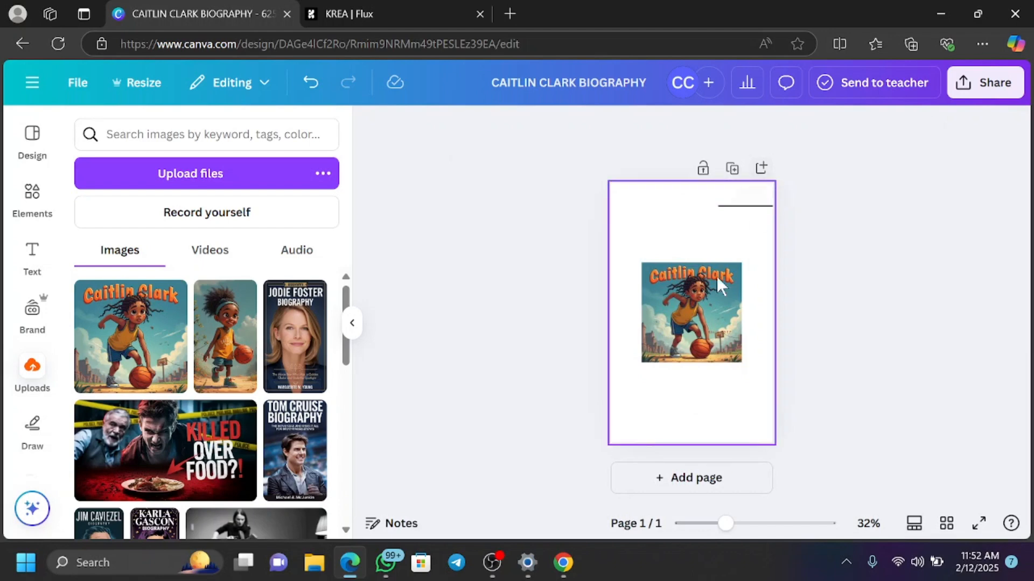
pyautogui.click(745, 206)
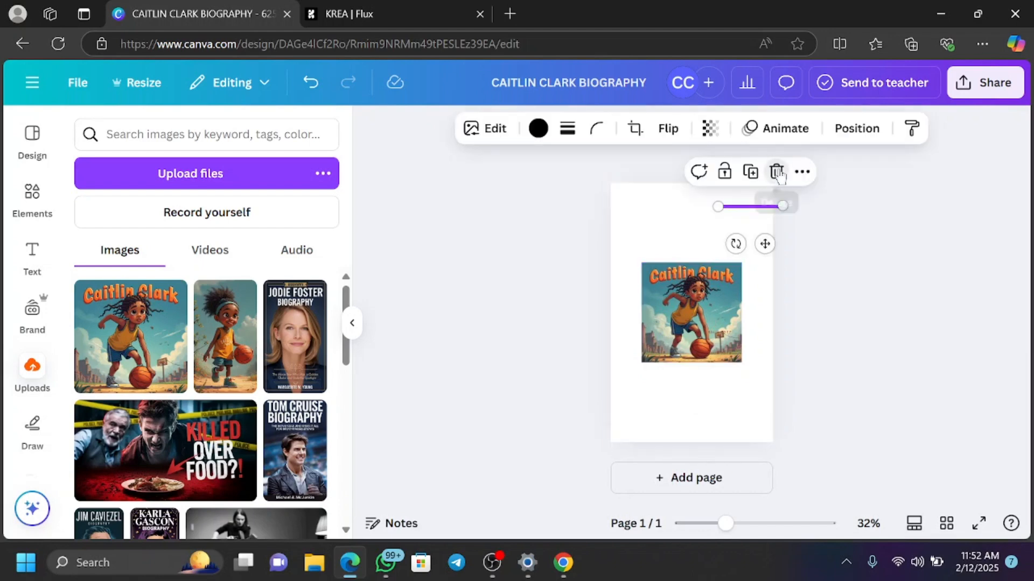
pyautogui.click(776, 171)
pyautogui.click(707, 294)
pyautogui.rightClick(707, 294)
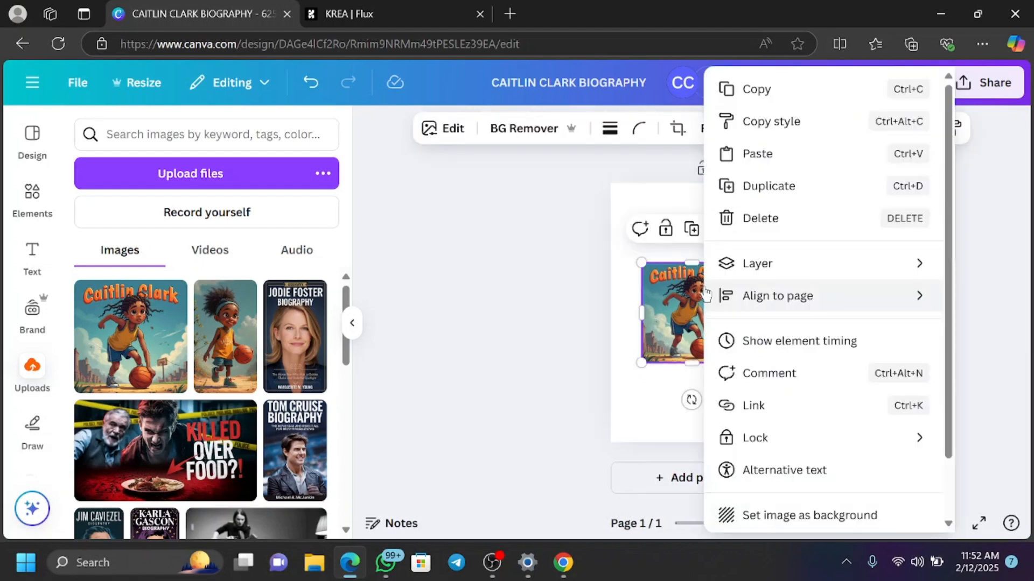
pyautogui.click(830, 516)
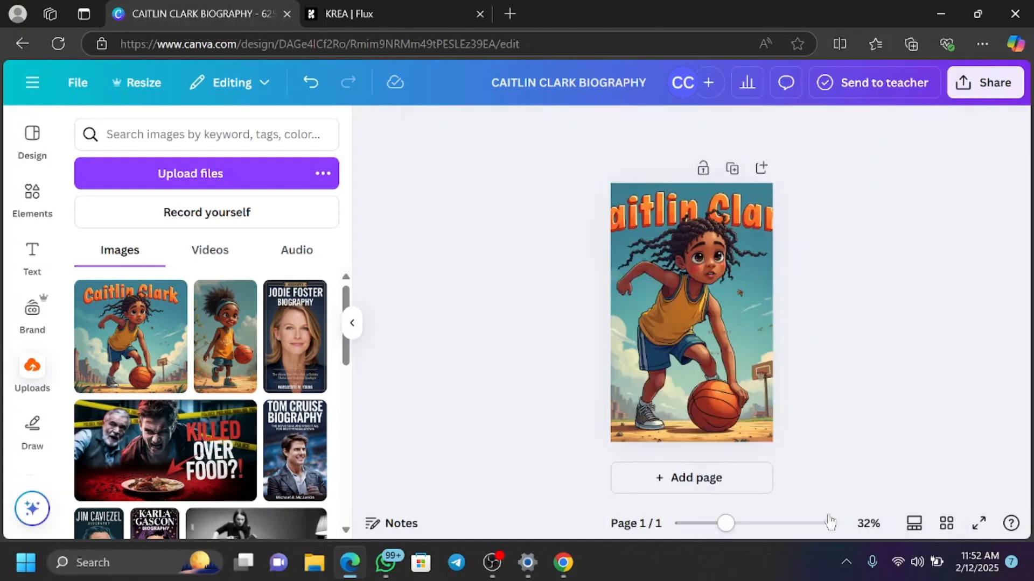
# Step: Crop-shift the background picture so its left edge meets the page's left edge
pyautogui.doubleClick(703, 280)
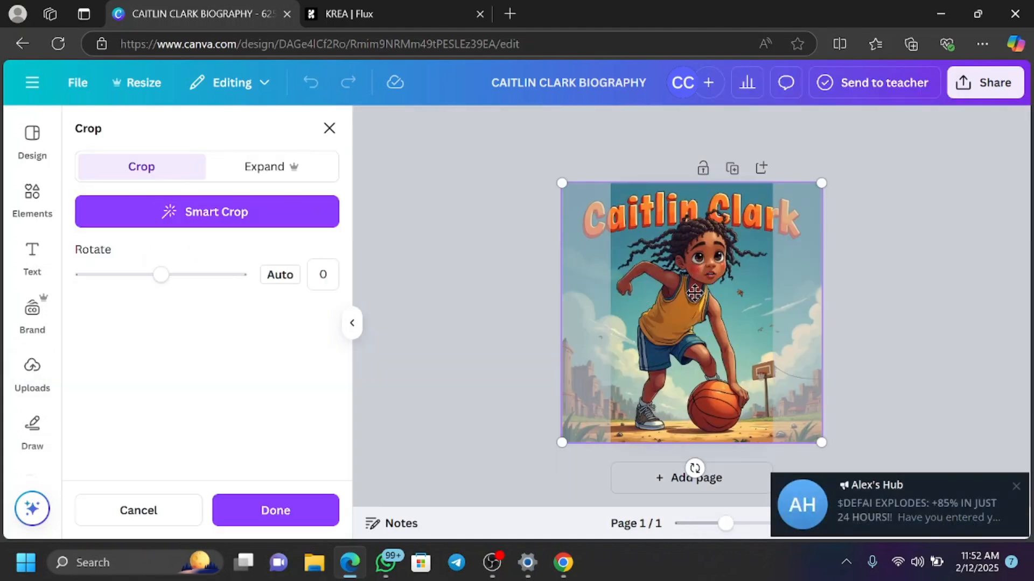
pyautogui.moveTo(695, 293); pyautogui.dragTo(876, 314)
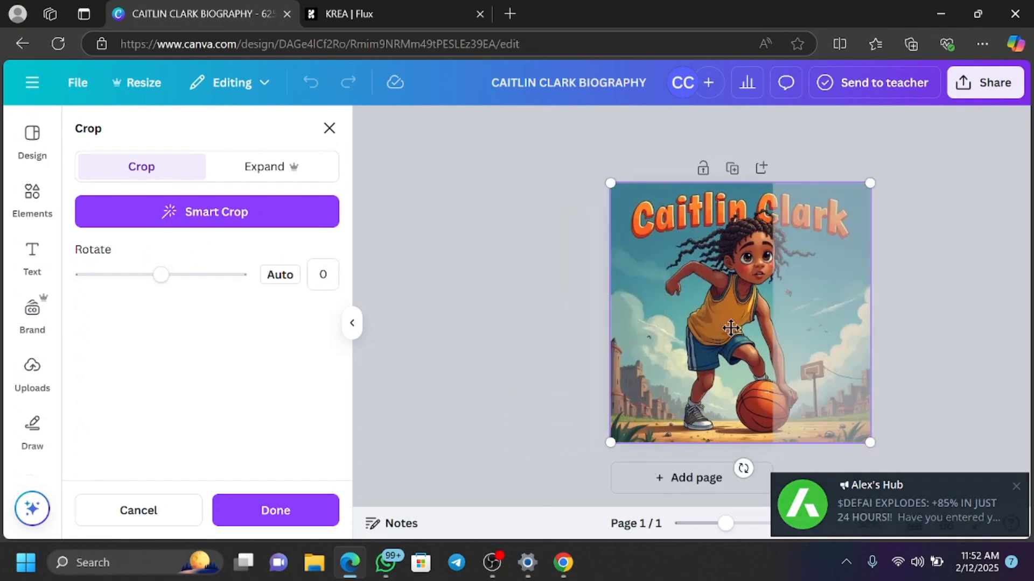
pyautogui.moveTo(870, 183); pyautogui.dragTo(778, 239)
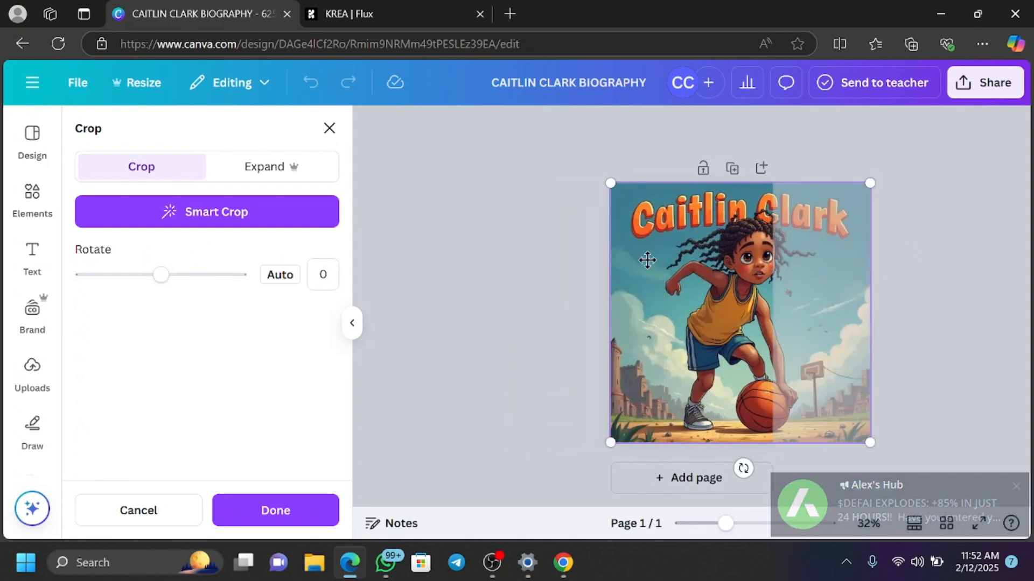
pyautogui.press('Return')
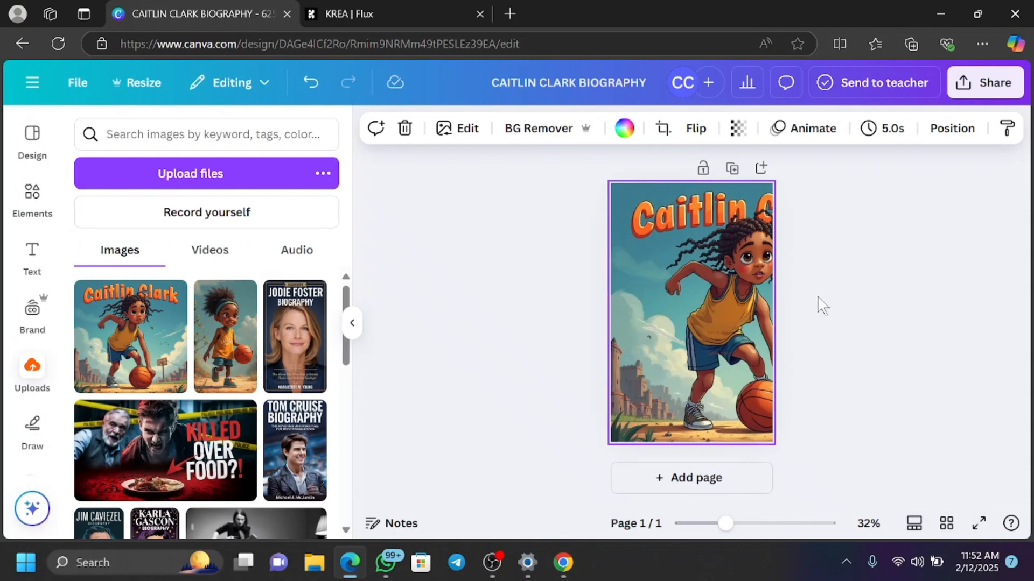
pyautogui.doubleClick(748, 300)
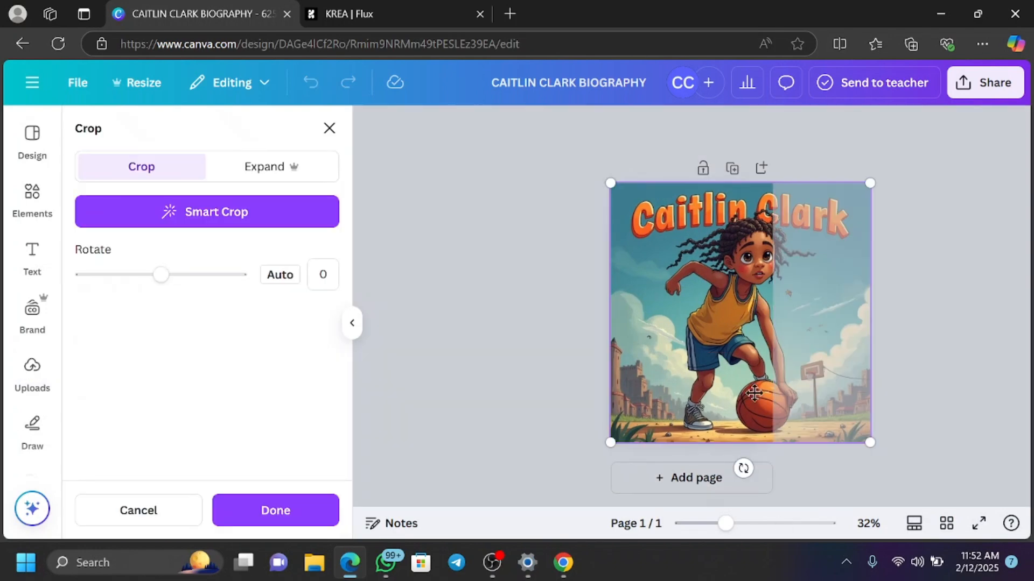
pyautogui.click(590, 269)
pyautogui.rightClick(687, 285)
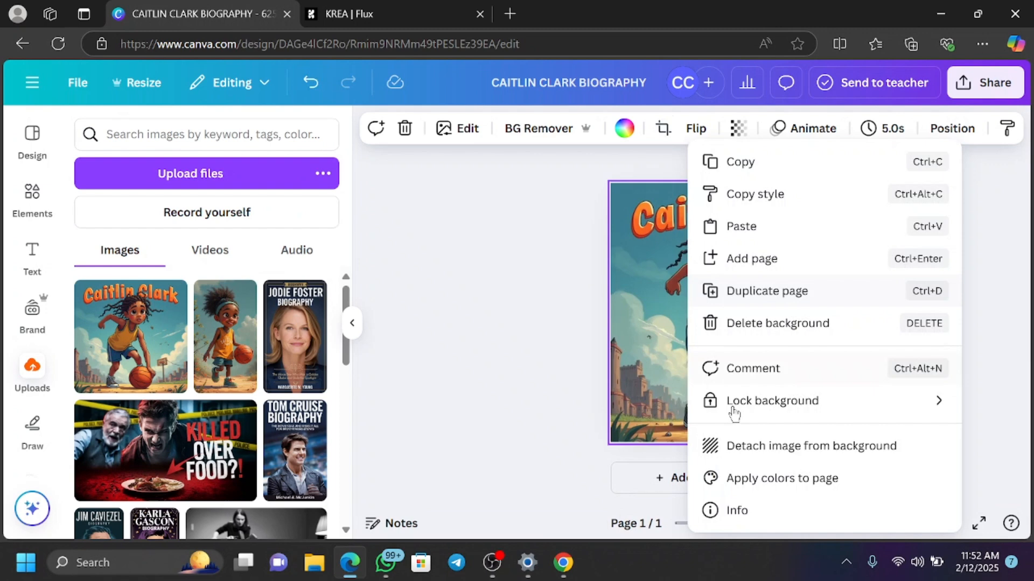
# Step: Detach the illustration from the background and enlarge it to full page width at the top
pyautogui.click(738, 446)
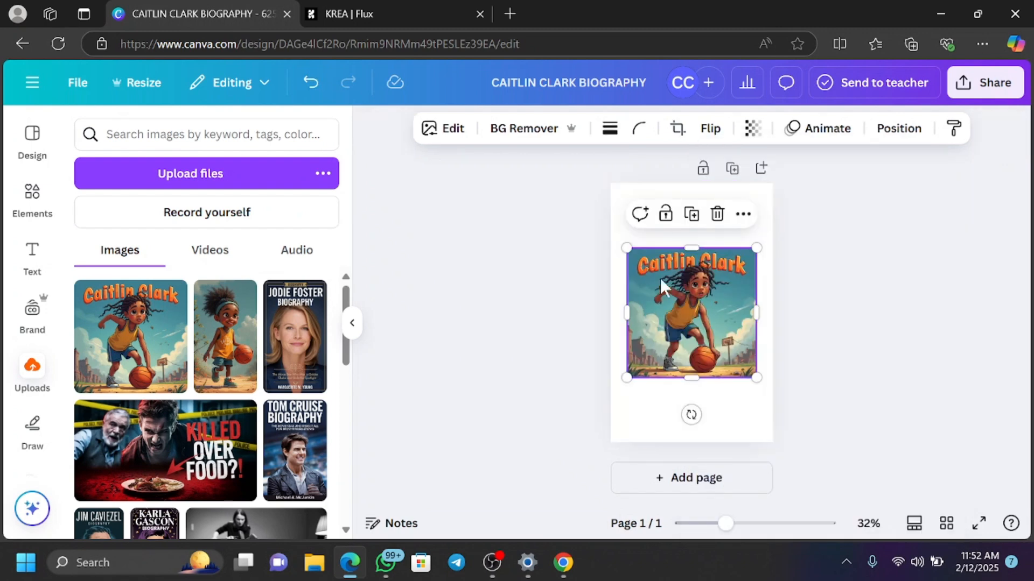
pyautogui.moveTo(732, 303); pyautogui.dragTo(709, 236)
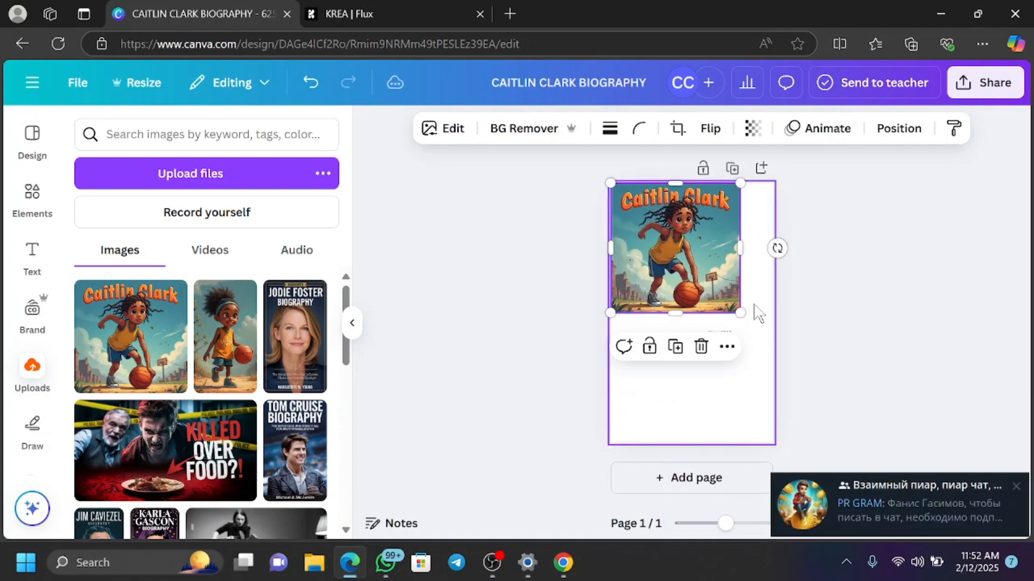
pyautogui.moveTo(740, 314); pyautogui.dragTo(772, 345)
pyautogui.click(822, 347)
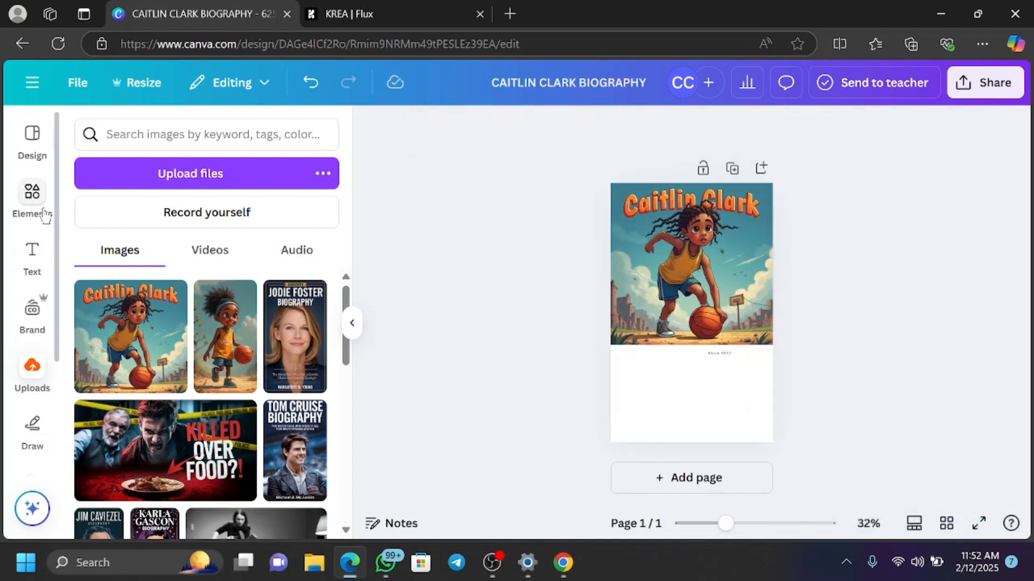
# Step: Add an orange square from Elements and place it across the page's left edge
pyautogui.click(40, 210)
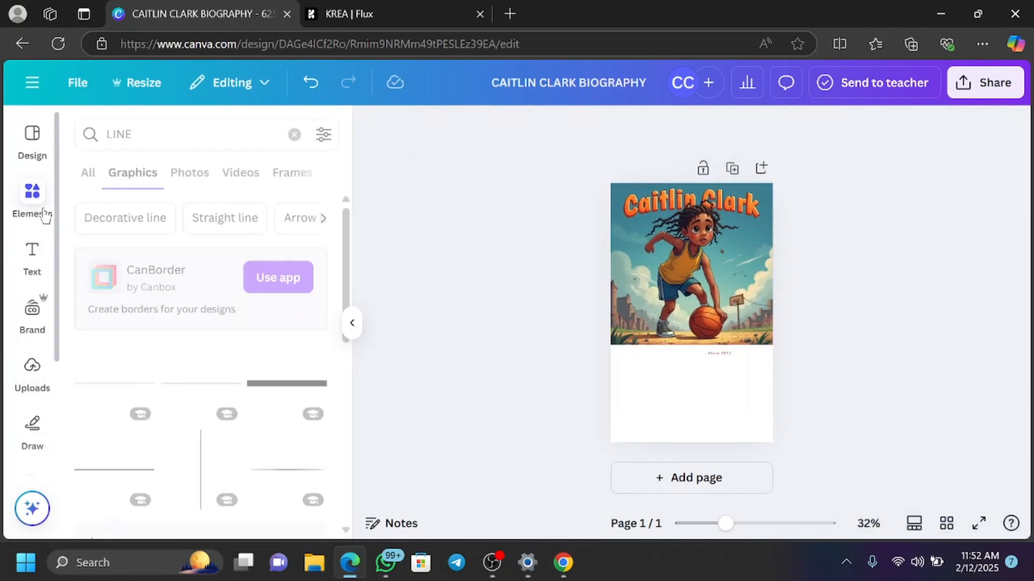
pyautogui.click(86, 181)
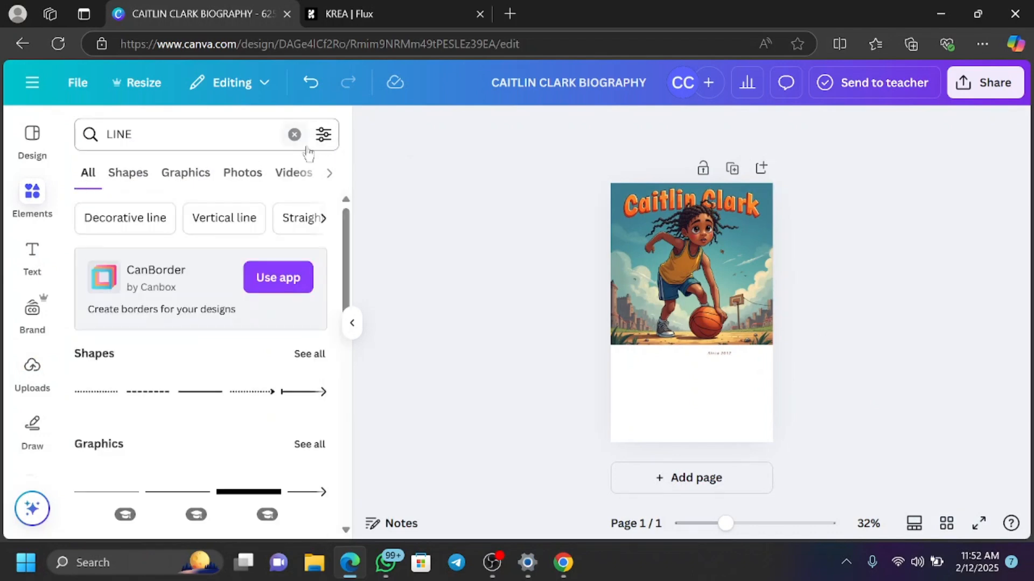
pyautogui.click(294, 134)
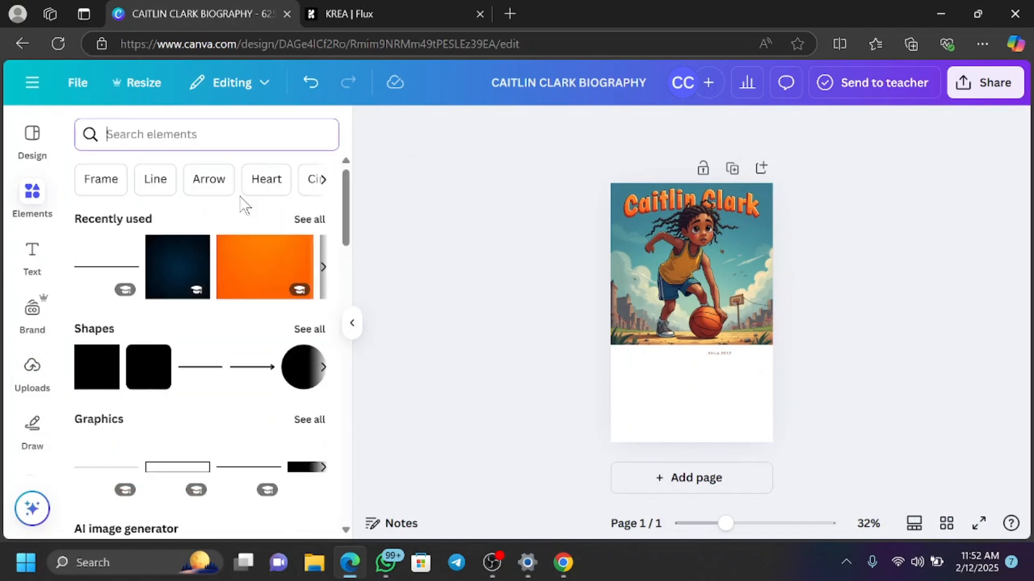
pyautogui.click(96, 368)
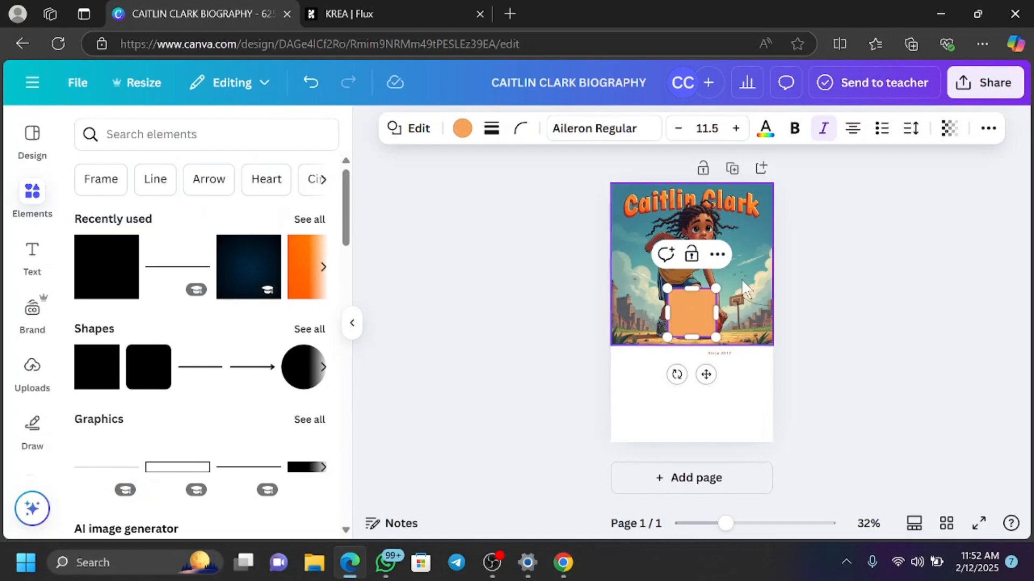
pyautogui.moveTo(686, 304); pyautogui.dragTo(634, 341)
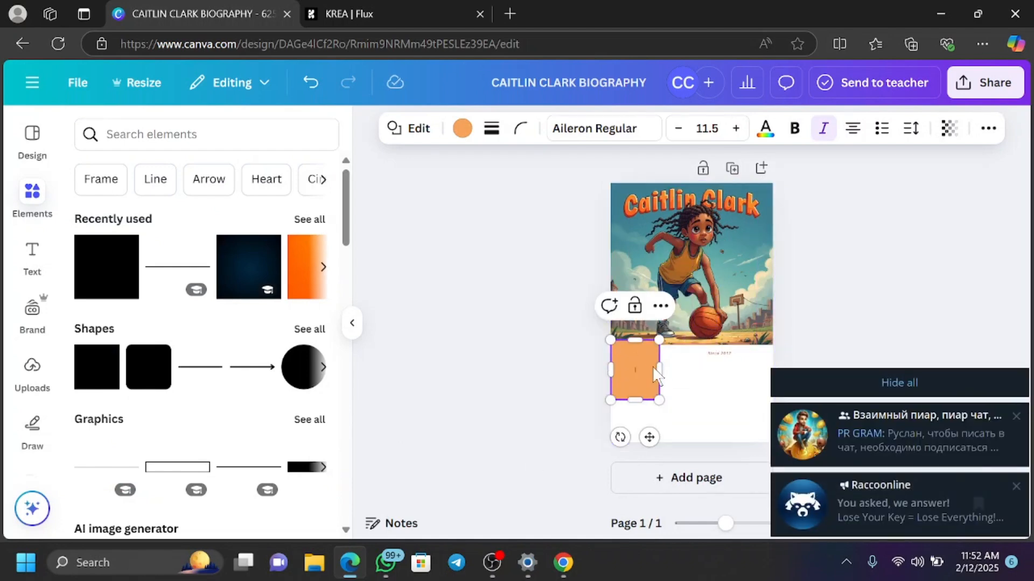
pyautogui.moveTo(657, 376); pyautogui.dragTo(635, 342)
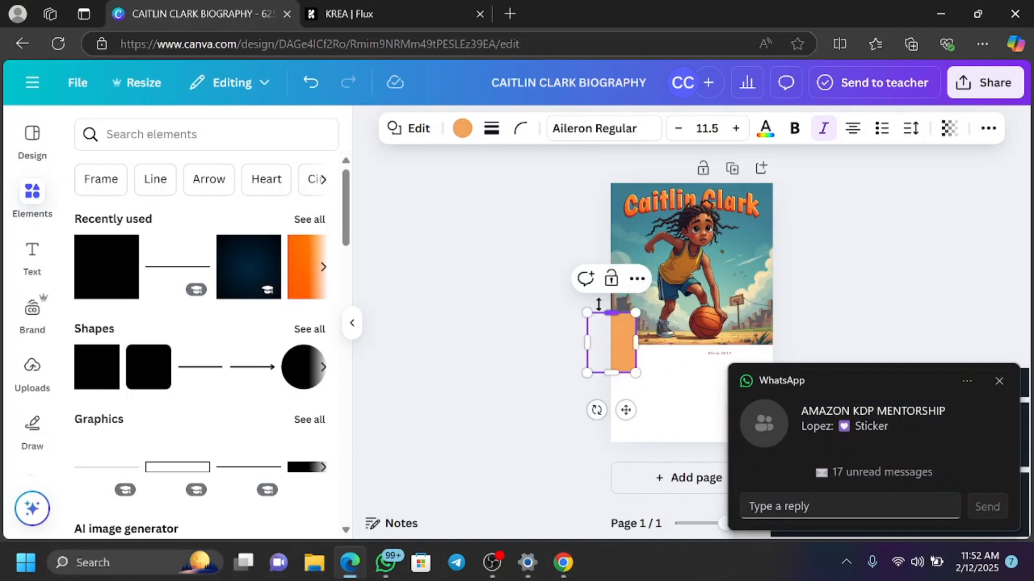
# Step: Move the Caitlin Clark picture lower toward the middle of the page
pyautogui.moveTo(709, 271); pyautogui.dragTo(708, 320)
pyautogui.click(796, 261)
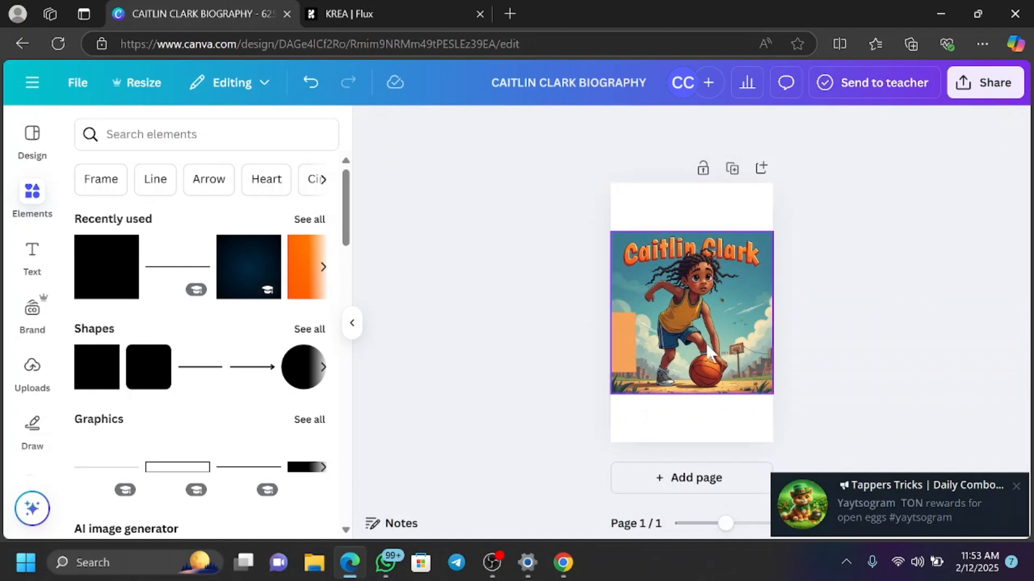
pyautogui.click(706, 323)
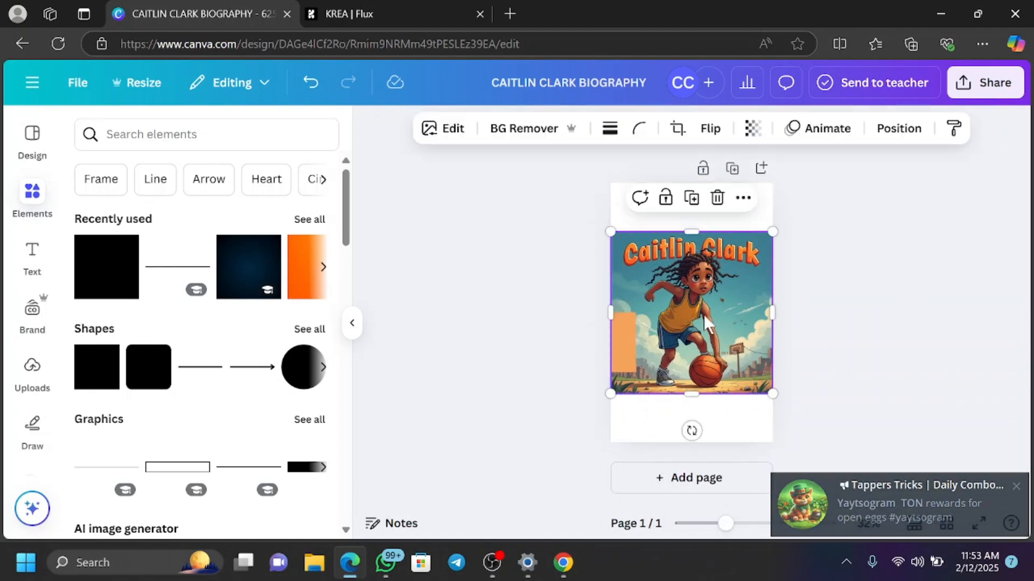
# Step: Remove the picture's background scenery and delete the orange rectangle
pyautogui.click(505, 131)
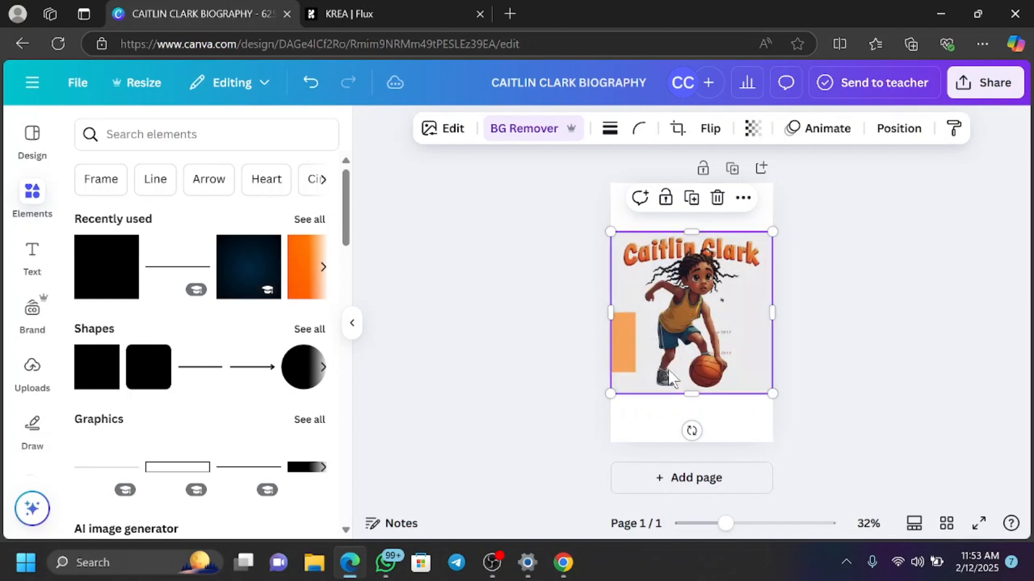
pyautogui.click(829, 323)
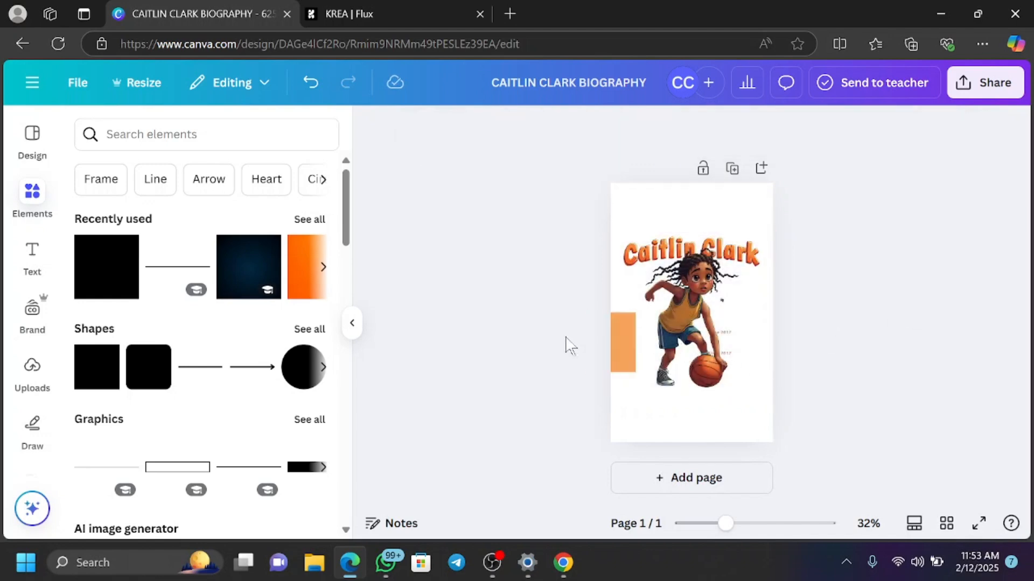
pyautogui.click(619, 326)
pyautogui.click(636, 277)
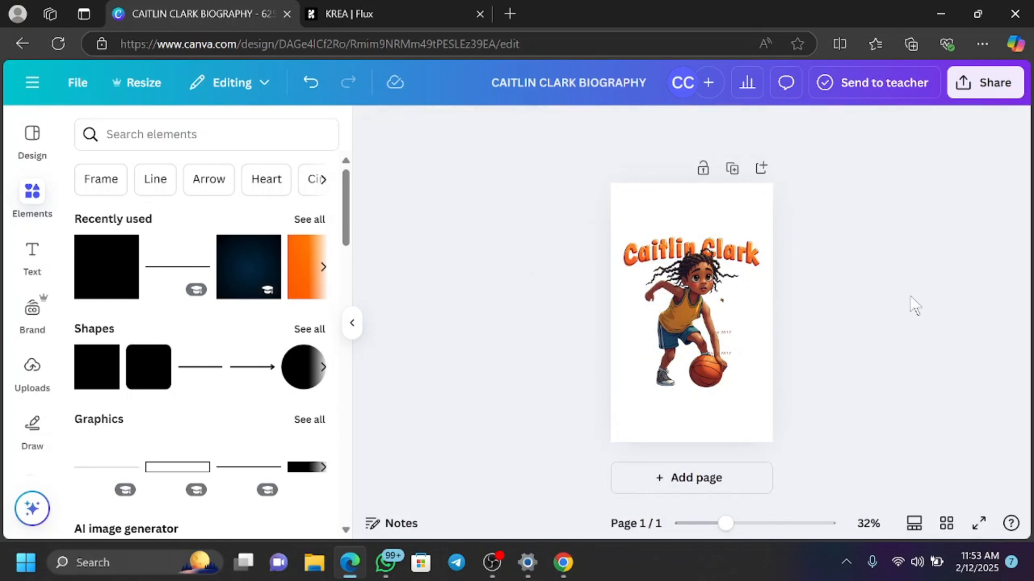
# Step: Delete the thin stray text element, leaving the illustration selected
pyautogui.rightClick(730, 355)
pyautogui.press('Escape')
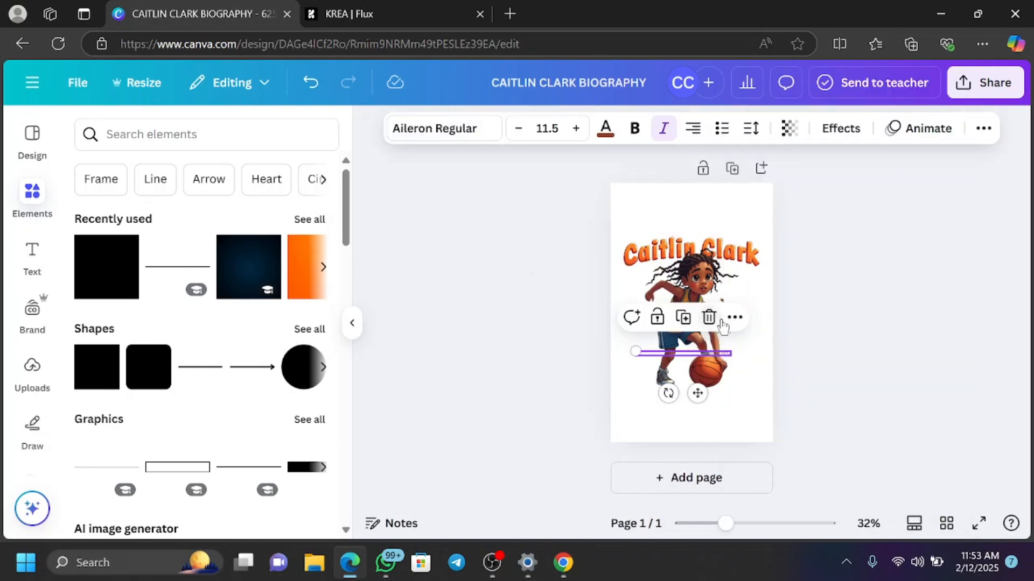
pyautogui.click(709, 317)
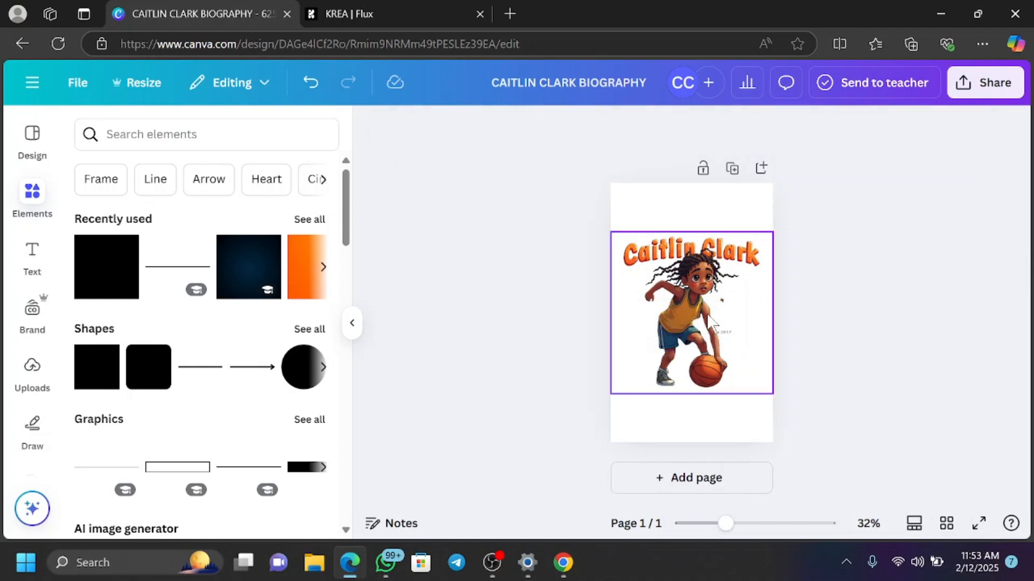
pyautogui.click(721, 334)
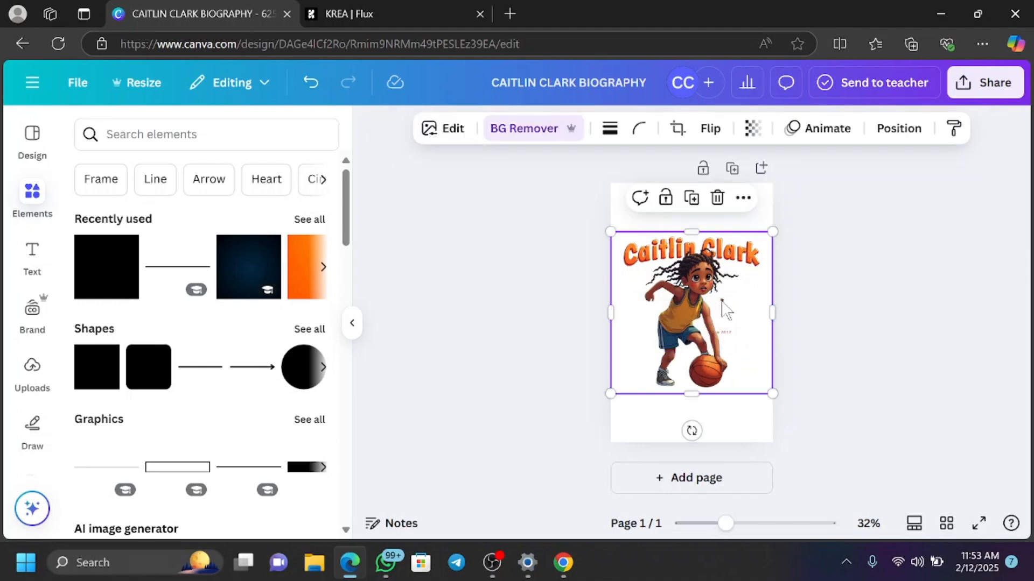
pyautogui.click(830, 333)
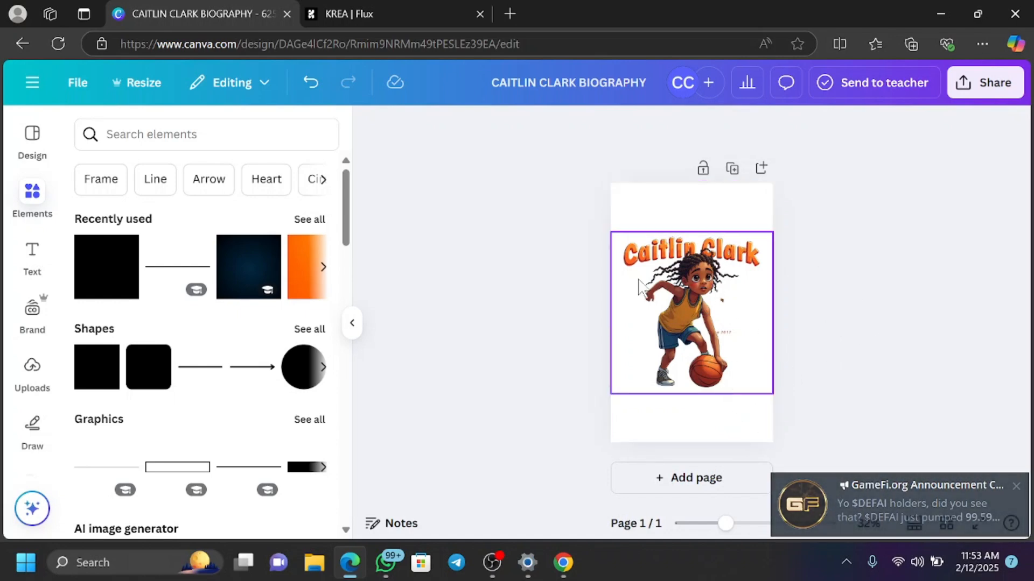
pyautogui.click(690, 230)
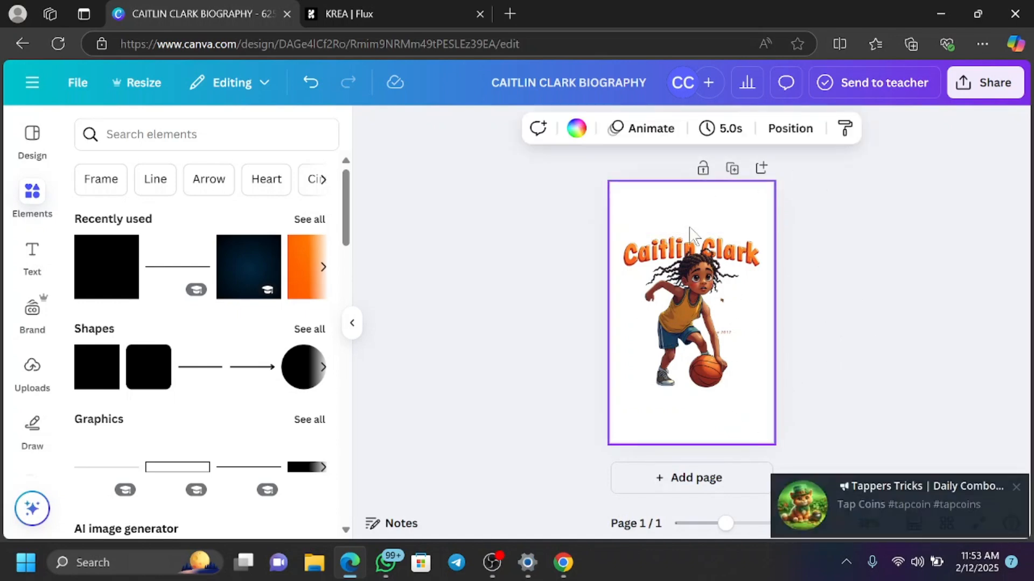
pyautogui.click(110, 267)
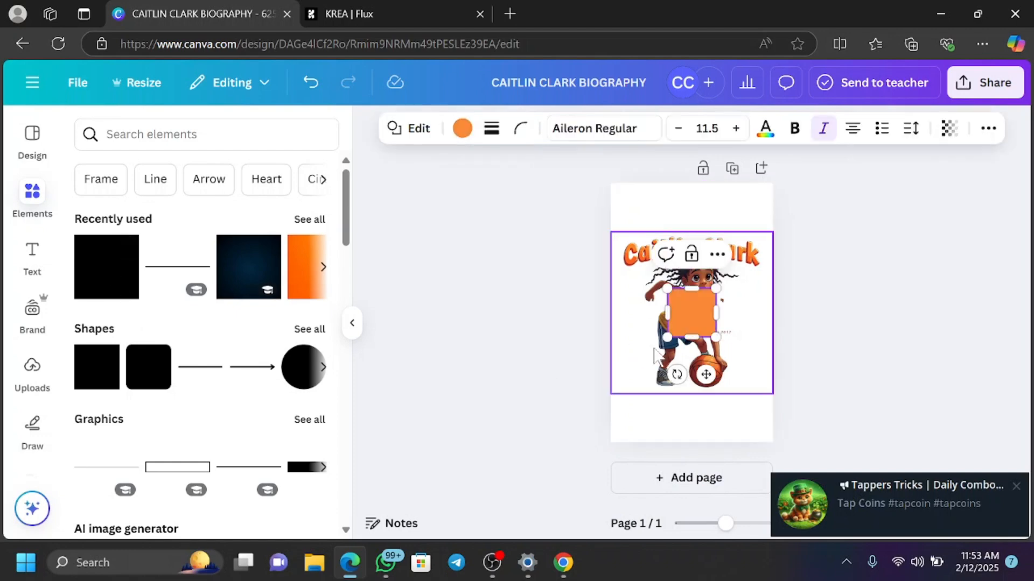
pyautogui.rightClick(703, 318)
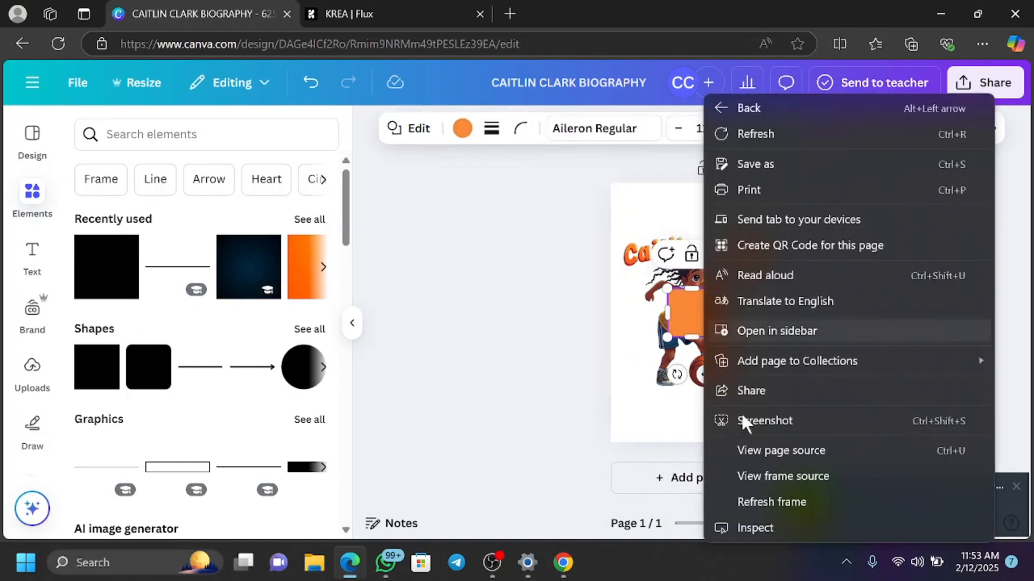
pyautogui.click(625, 407)
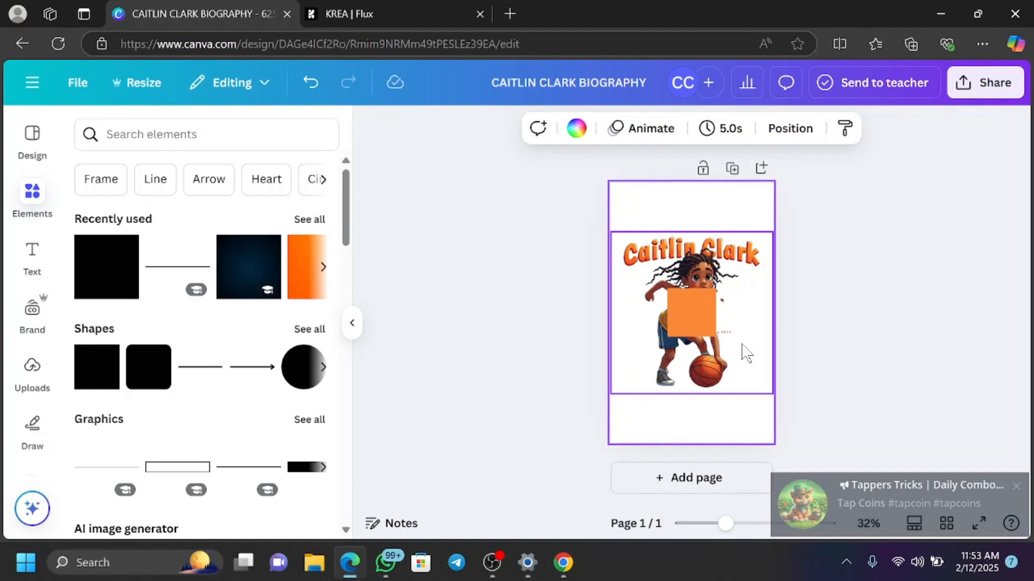
pyautogui.rightClick(683, 317)
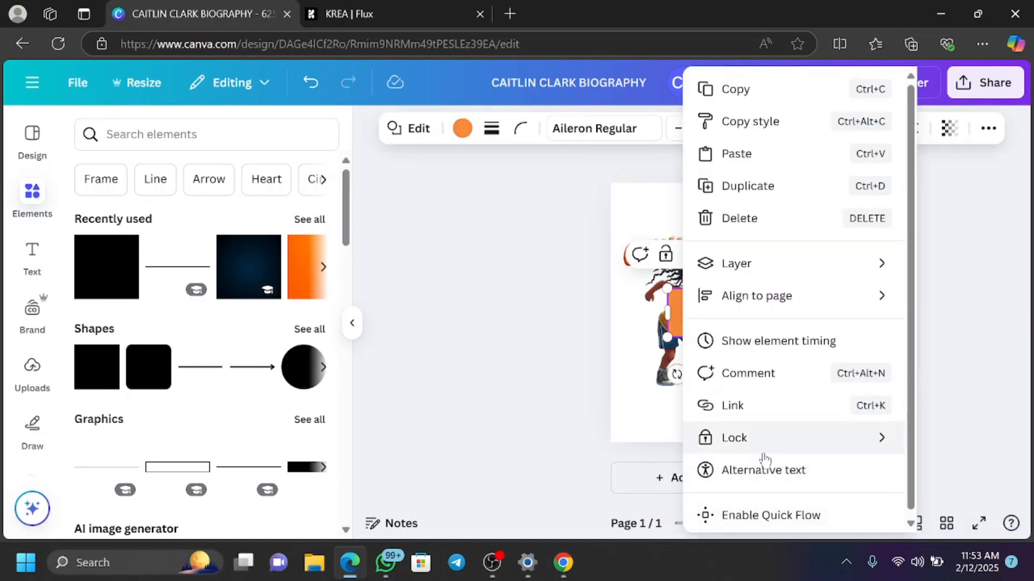
pyautogui.click(634, 401)
pyautogui.moveTo(697, 319); pyautogui.dragTo(636, 216)
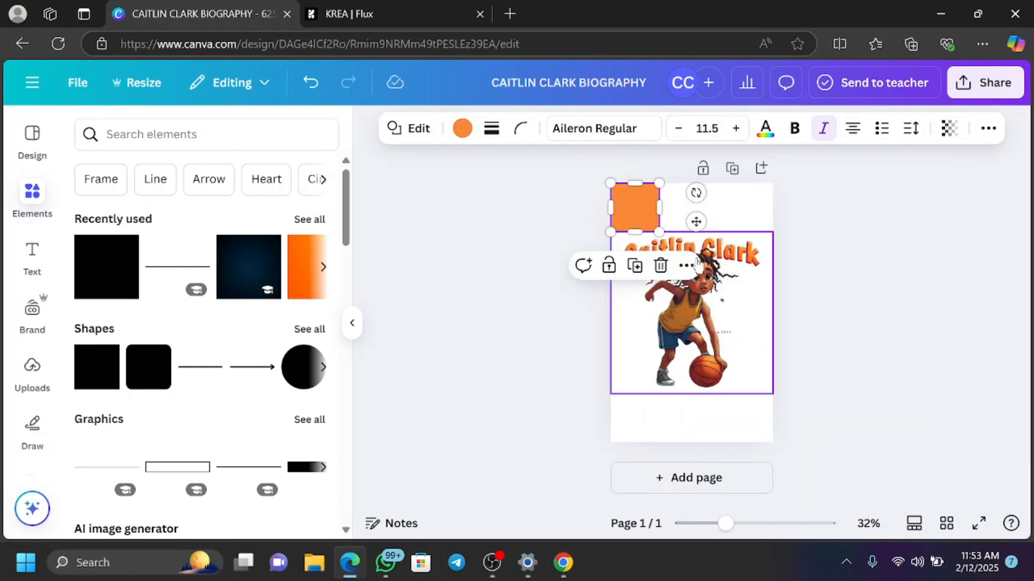
pyautogui.click(686, 267)
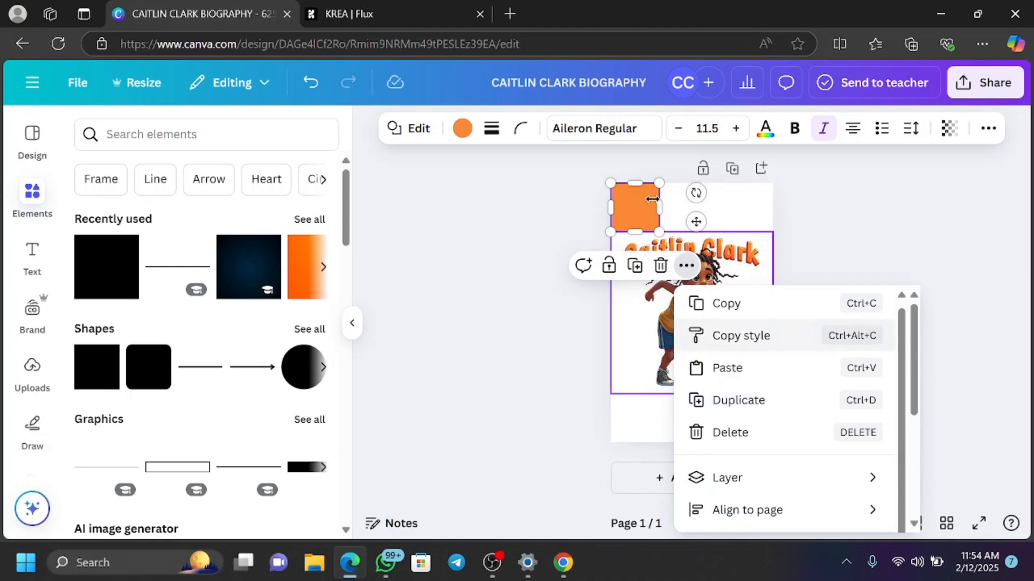
pyautogui.rightClick(635, 204)
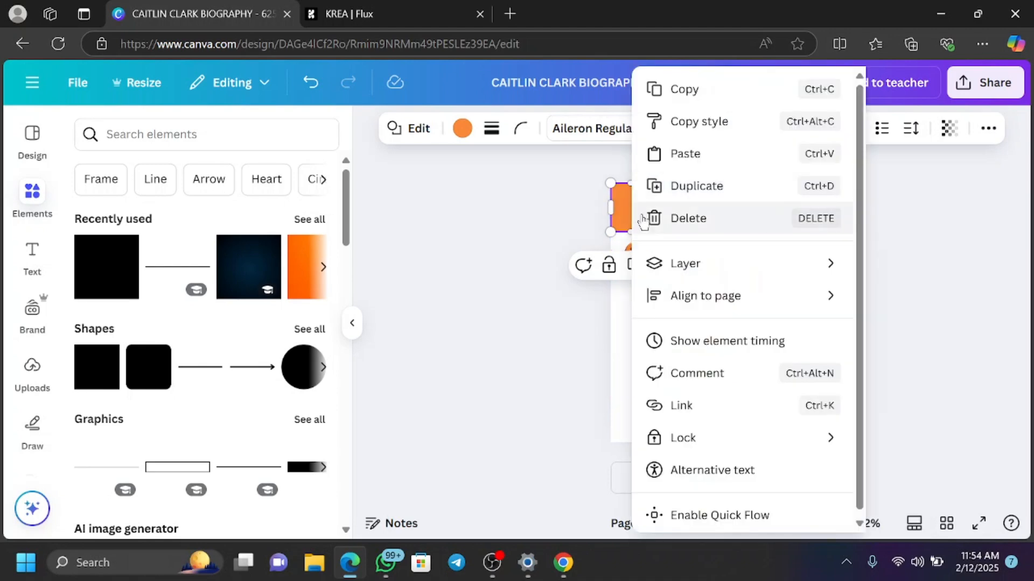
pyautogui.moveTo(697, 449)
pyautogui.scroll(-2, 701, 467)
pyautogui.scroll(2, 702, 468)
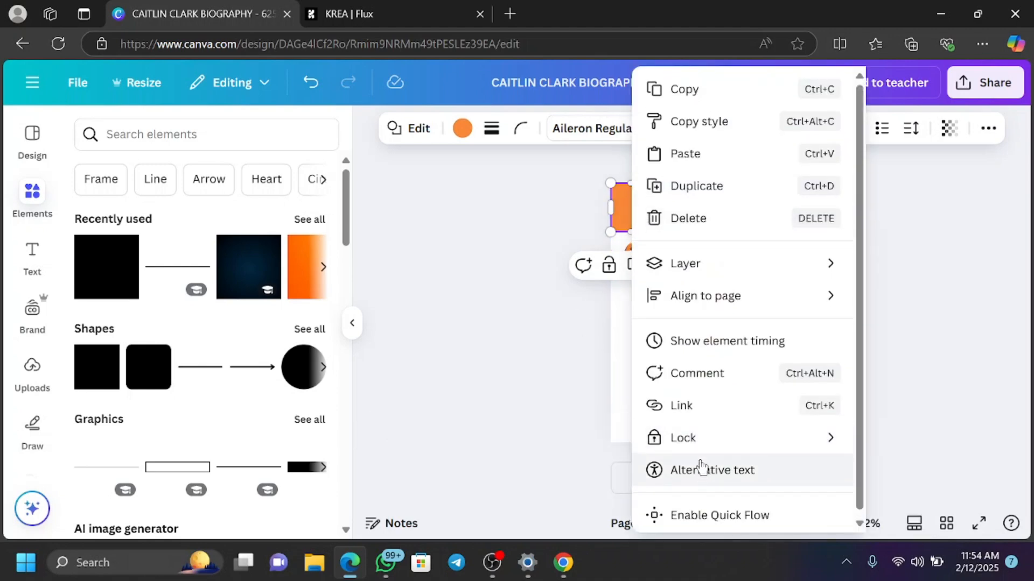
pyautogui.click(581, 297)
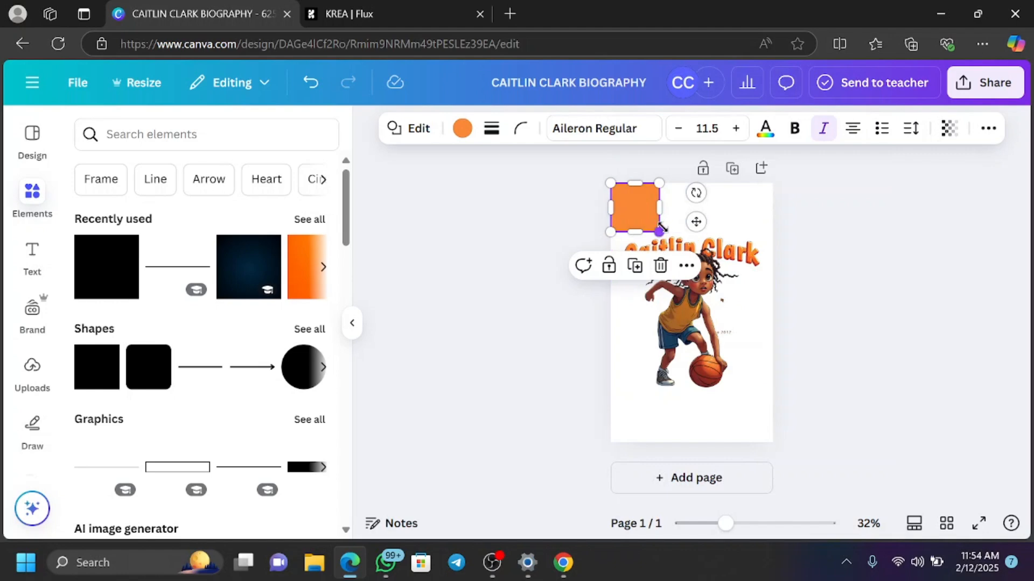
pyautogui.moveTo(691, 324); pyautogui.dragTo(662, 219)
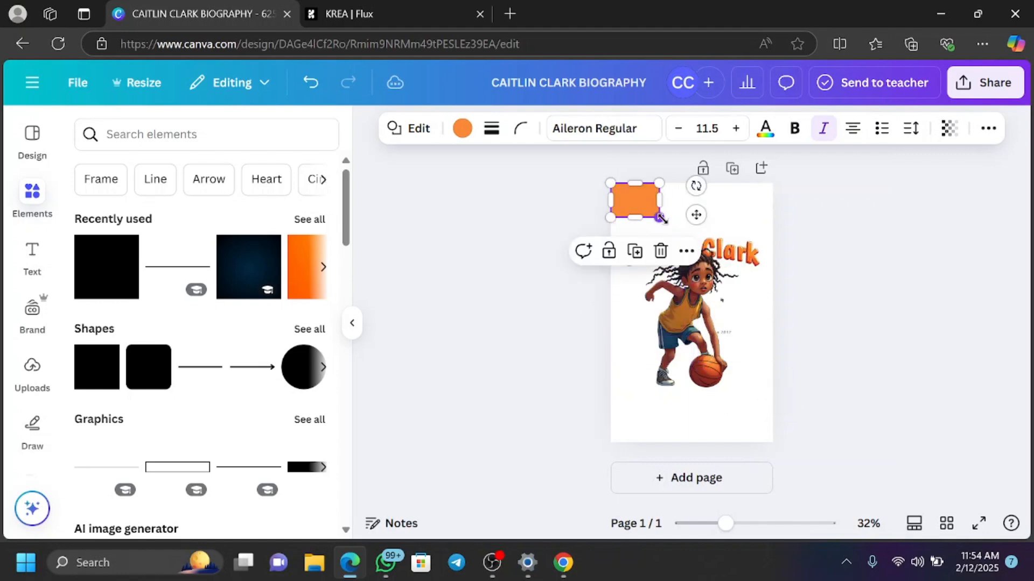
pyautogui.click(661, 251)
pyautogui.click(106, 352)
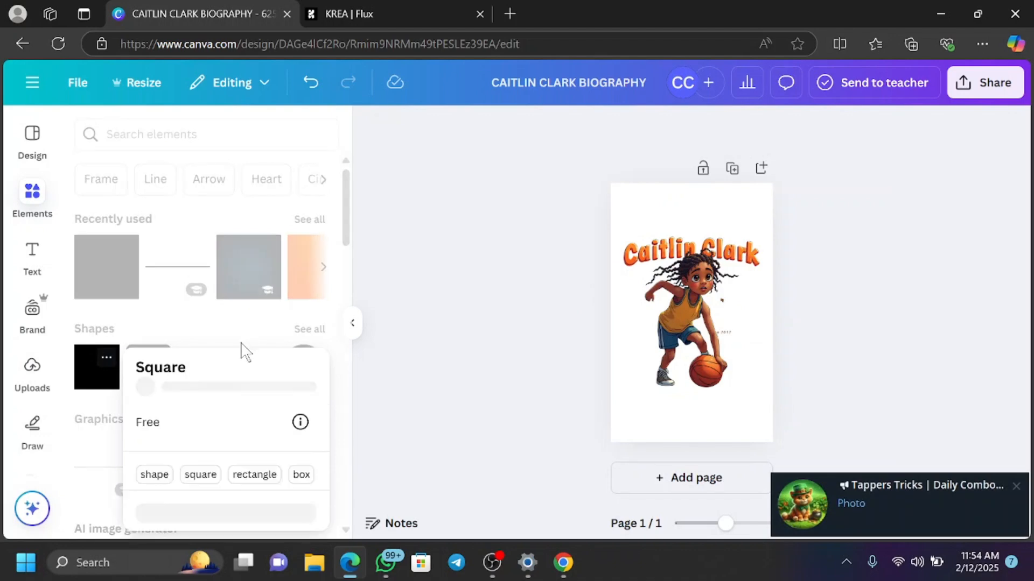
pyautogui.click(86, 377)
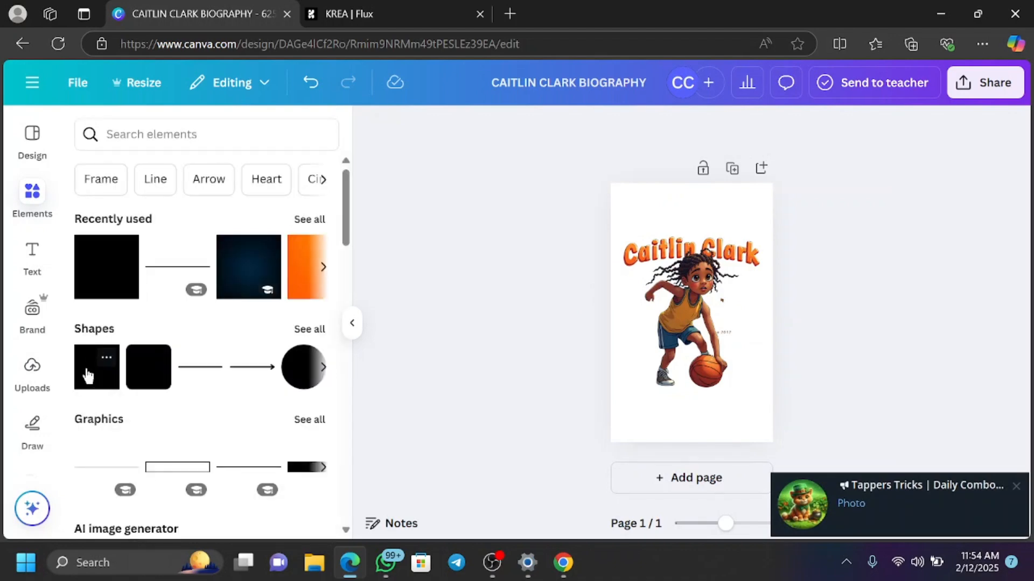
pyautogui.click(87, 377)
pyautogui.click(491, 308)
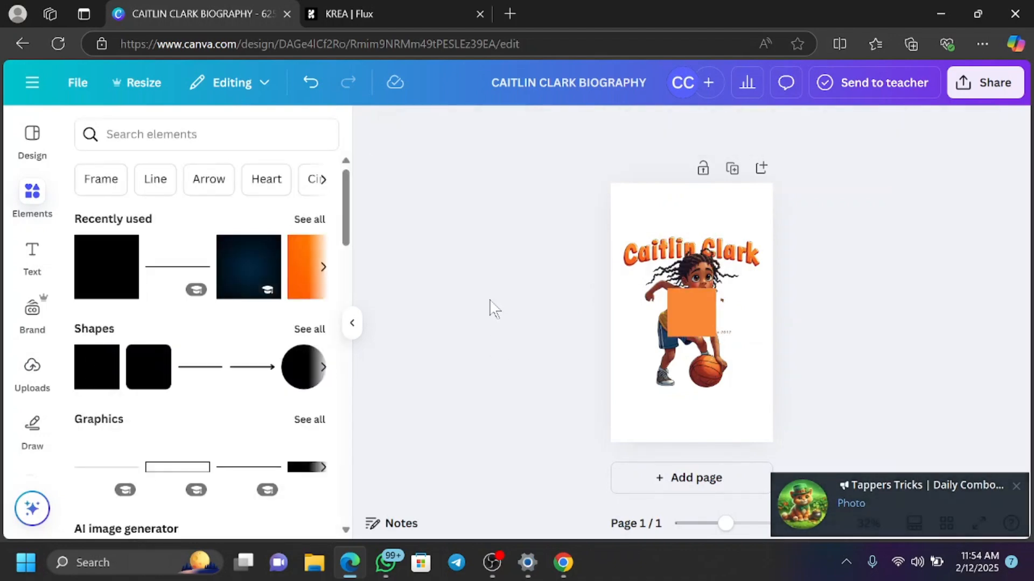
pyautogui.rightClick(700, 298)
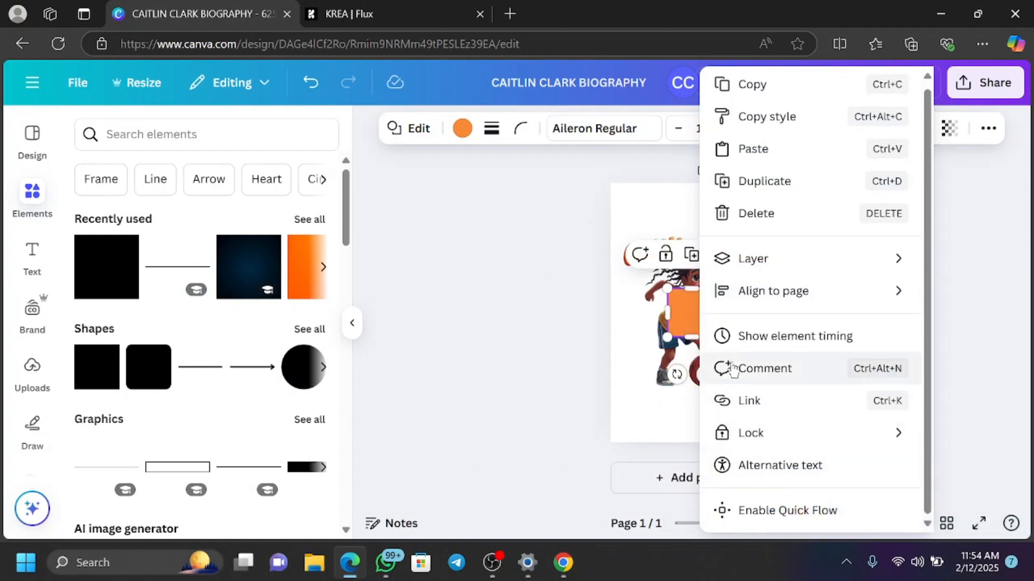
pyautogui.click(682, 315)
pyautogui.moveTo(675, 315); pyautogui.dragTo(658, 219)
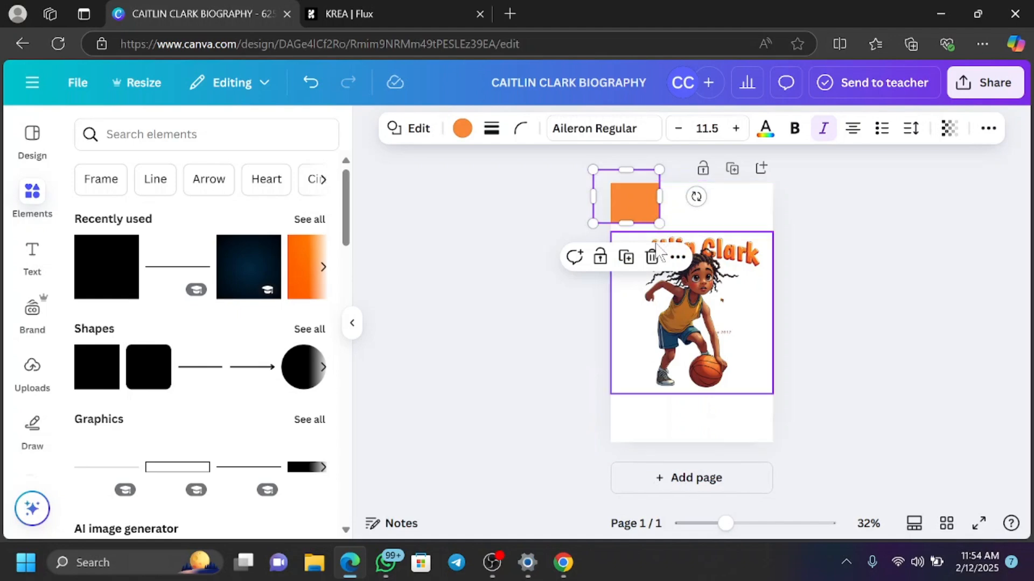
pyautogui.click(676, 258)
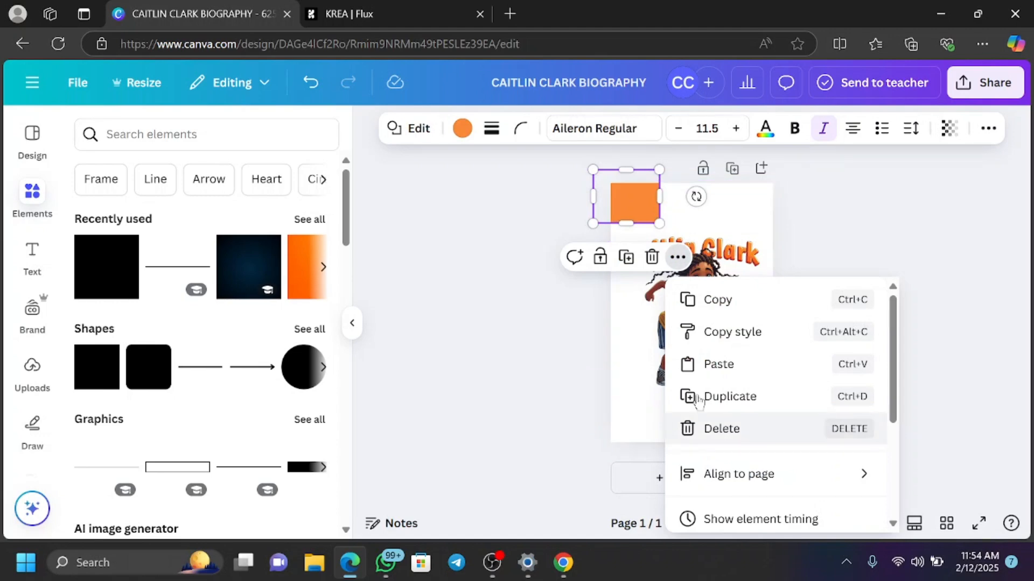
pyautogui.click(699, 430)
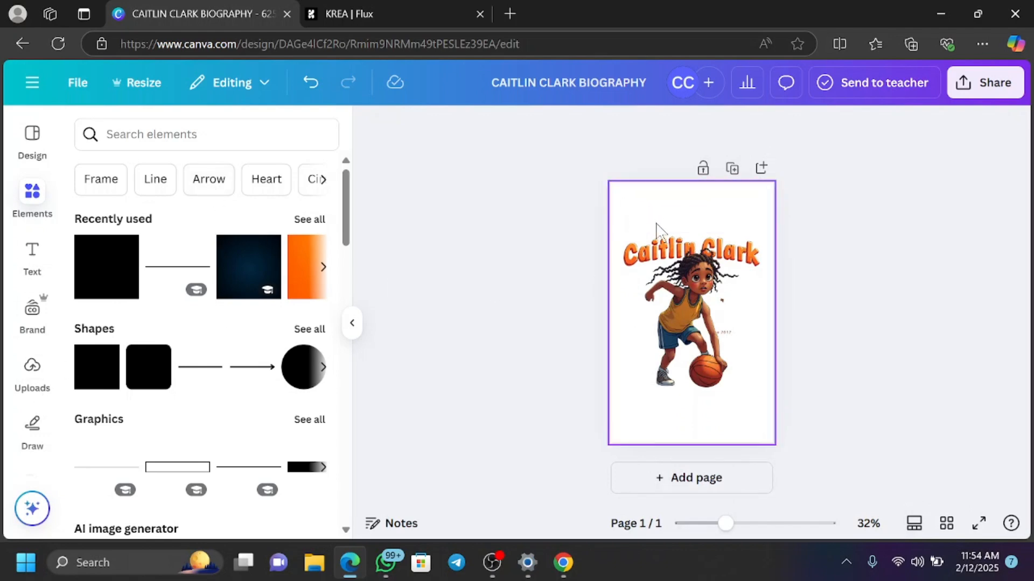
# Step: Set the page background to teal #529099 and move the illustration to the top
pyautogui.click(716, 229)
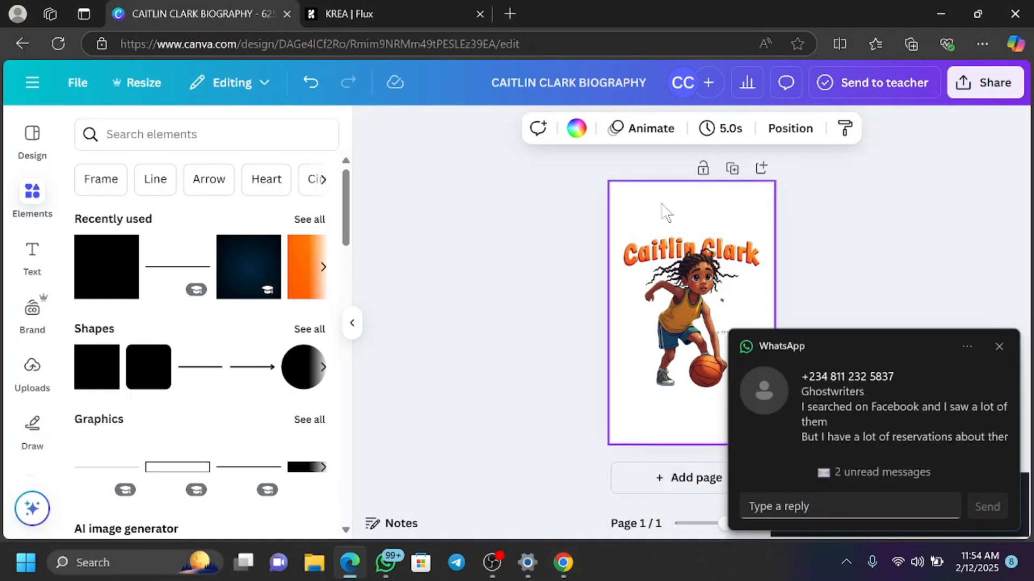
pyautogui.click(577, 129)
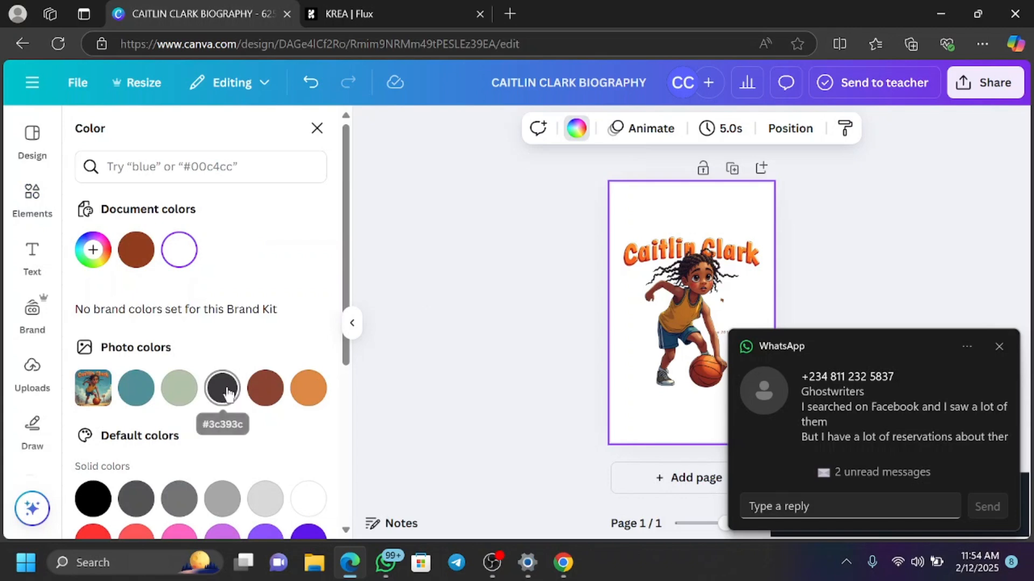
pyautogui.click(223, 389)
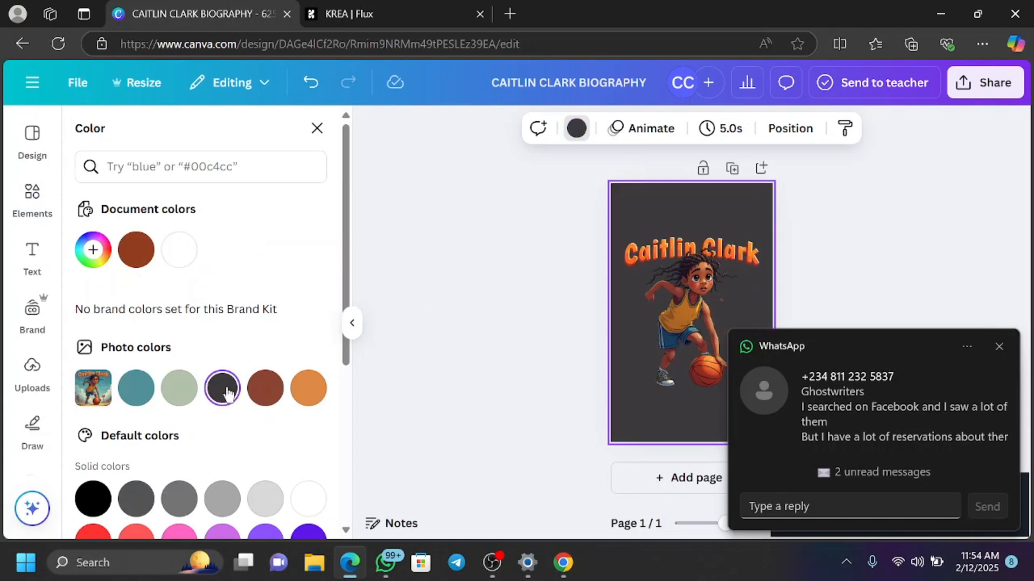
pyautogui.click(134, 394)
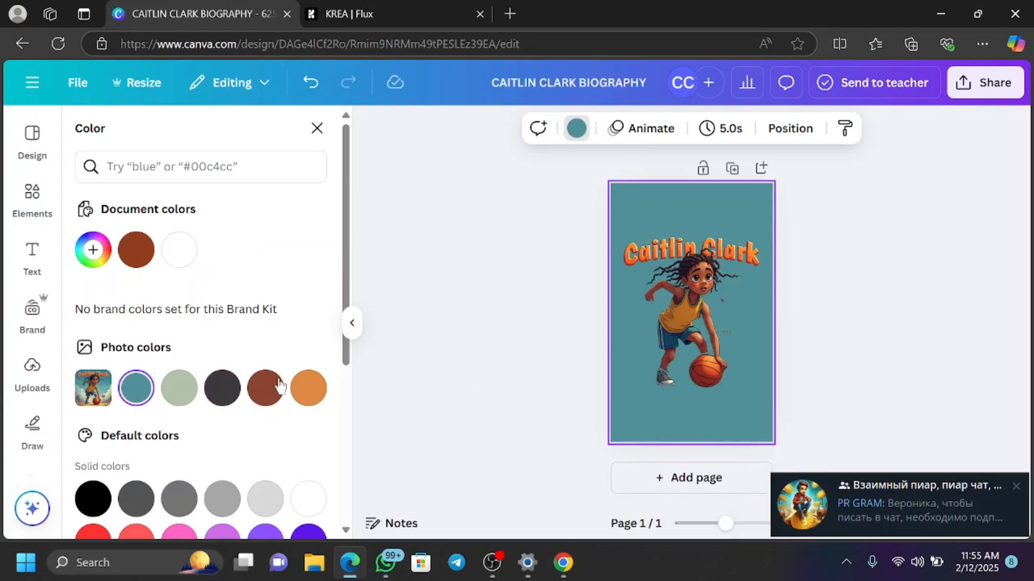
pyautogui.moveTo(724, 305); pyautogui.dragTo(714, 285)
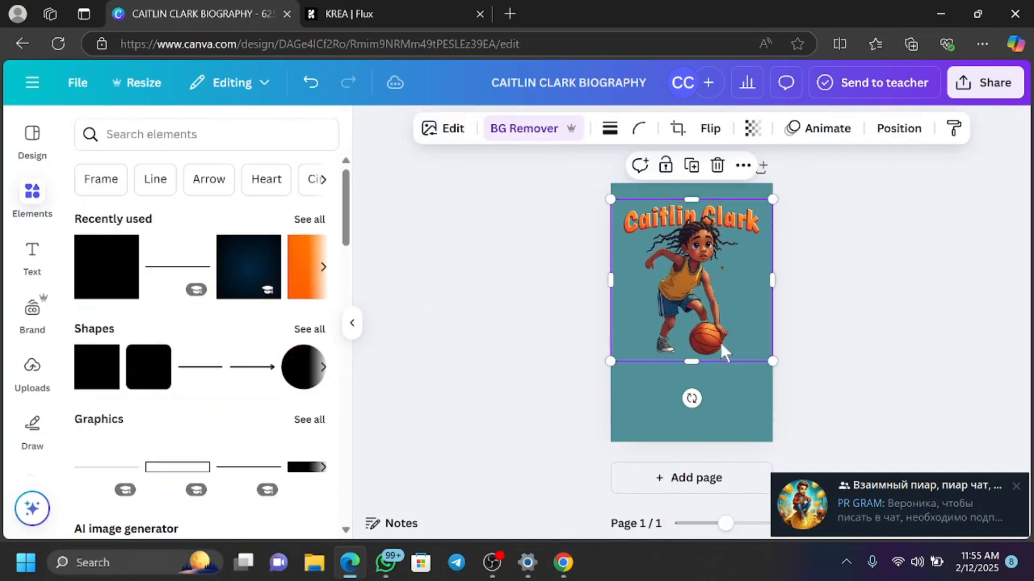
pyautogui.click(706, 402)
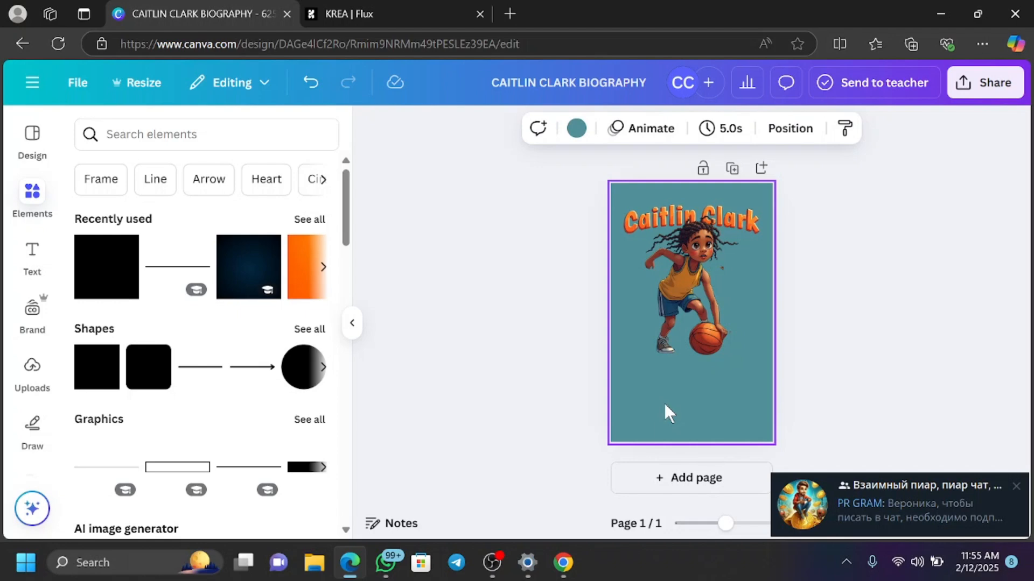
# Step: Upload the krea 4 cover image, place it, then delete the placed copy
pyautogui.click(30, 368)
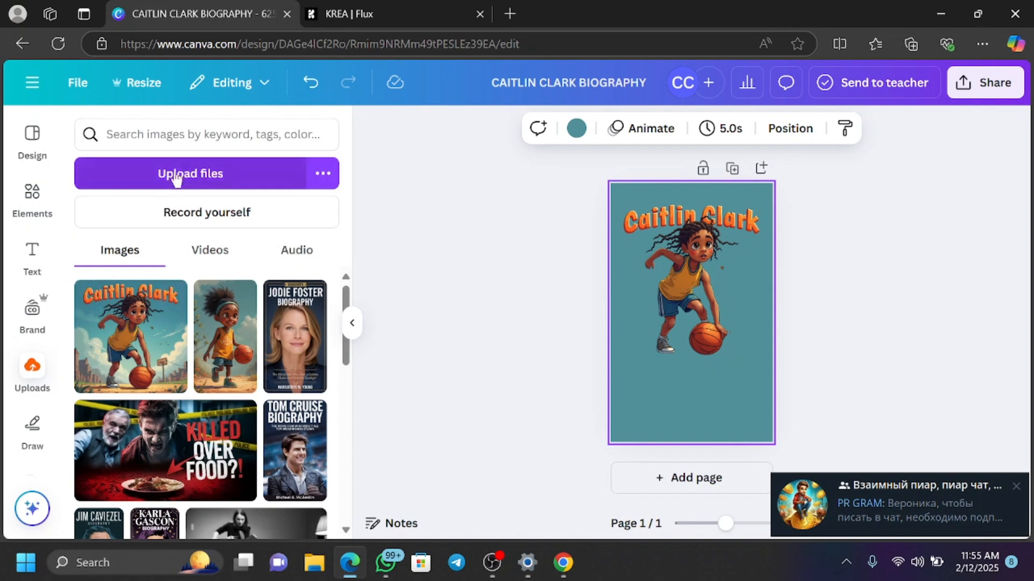
pyautogui.click(176, 171)
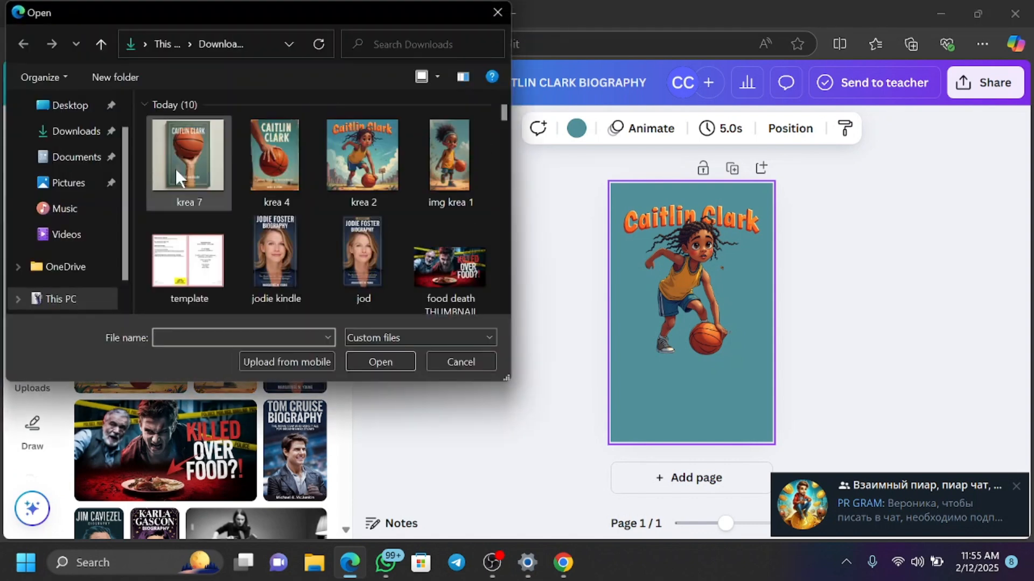
pyautogui.click(254, 144)
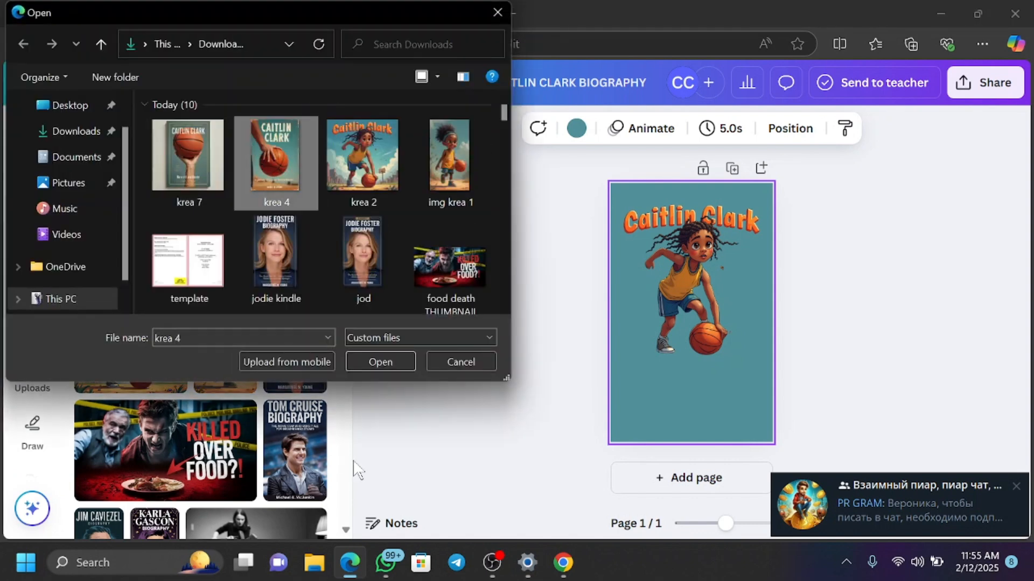
pyautogui.click(377, 362)
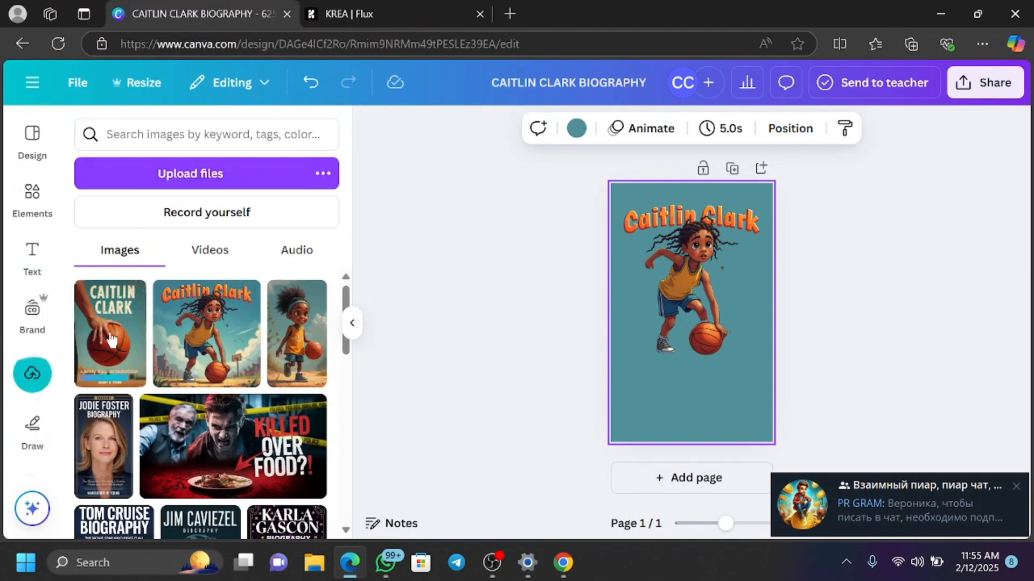
pyautogui.click(105, 337)
pyautogui.rightClick(696, 302)
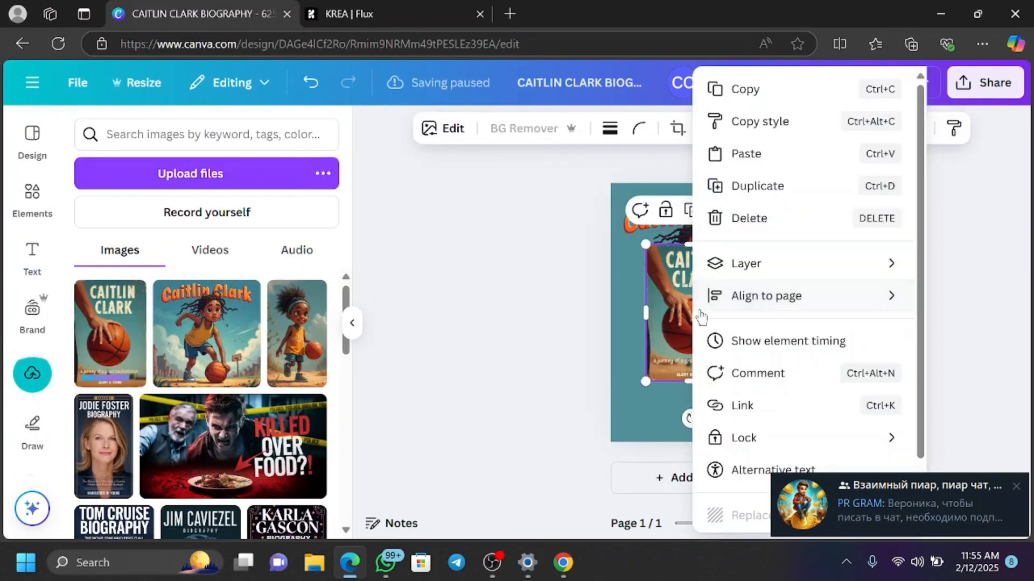
pyautogui.click(631, 295)
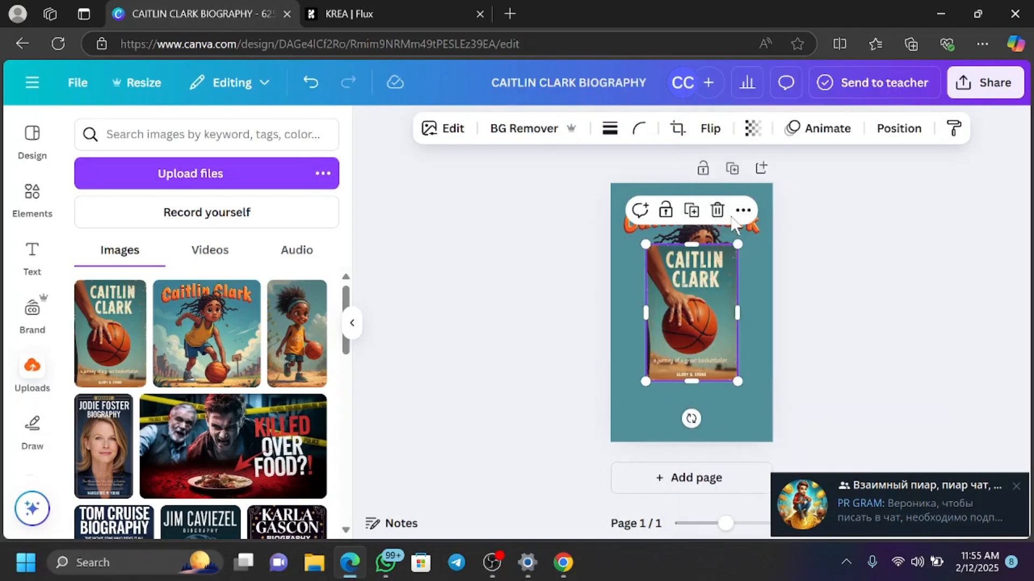
pyautogui.click(716, 210)
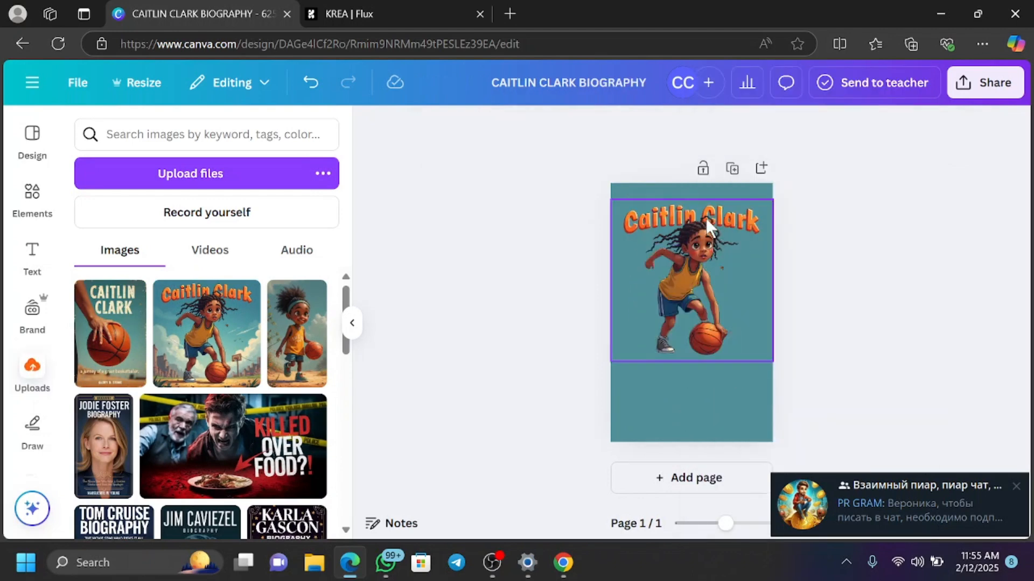
# Step: Delete the cartoon image and set the krea 4 Caitlin Clark cover as the page background
pyautogui.click(706, 218)
pyautogui.rightClick(730, 218)
pyautogui.click(749, 216)
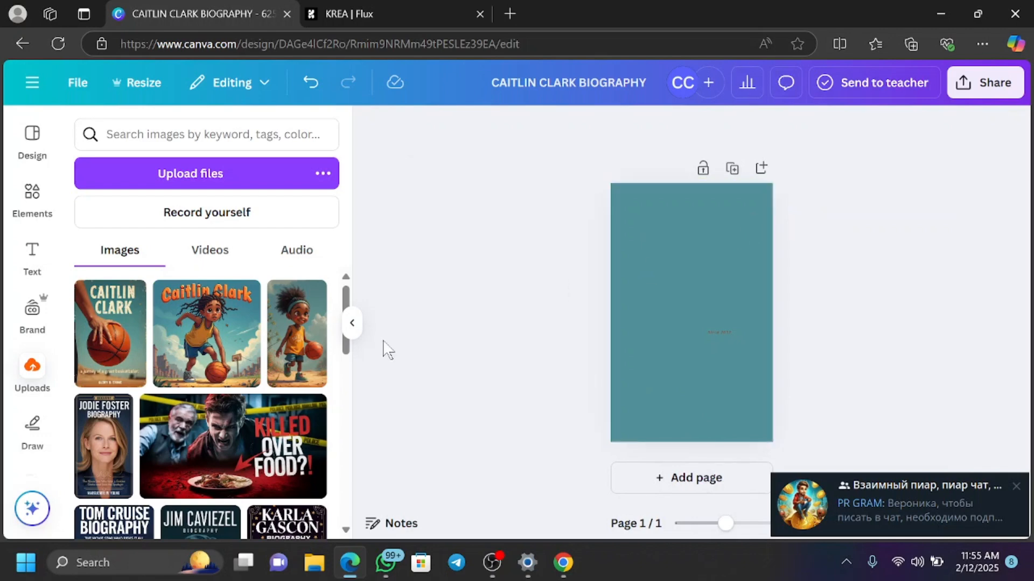
pyautogui.click(110, 331)
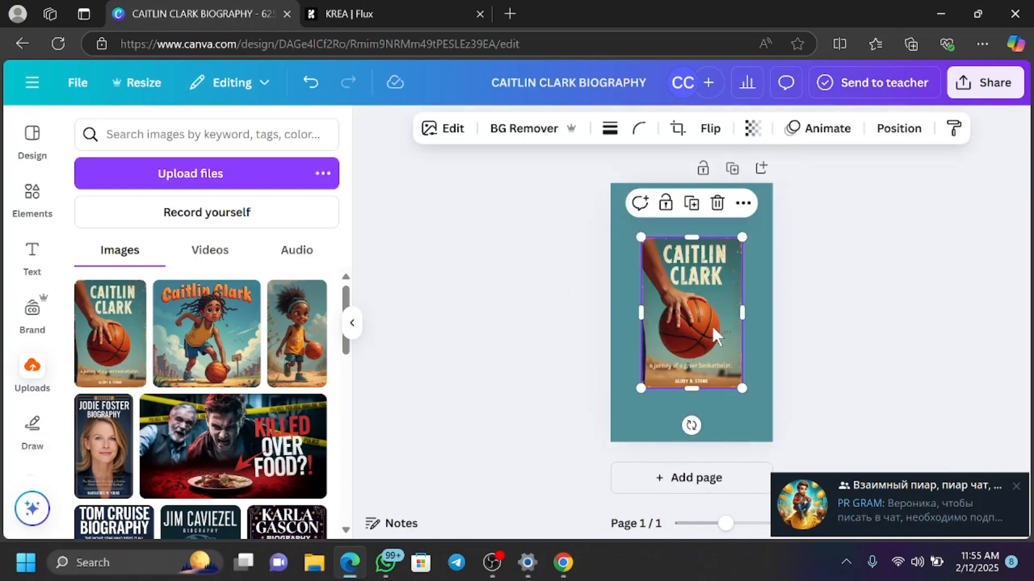
pyautogui.rightClick(716, 337)
pyautogui.click(744, 521)
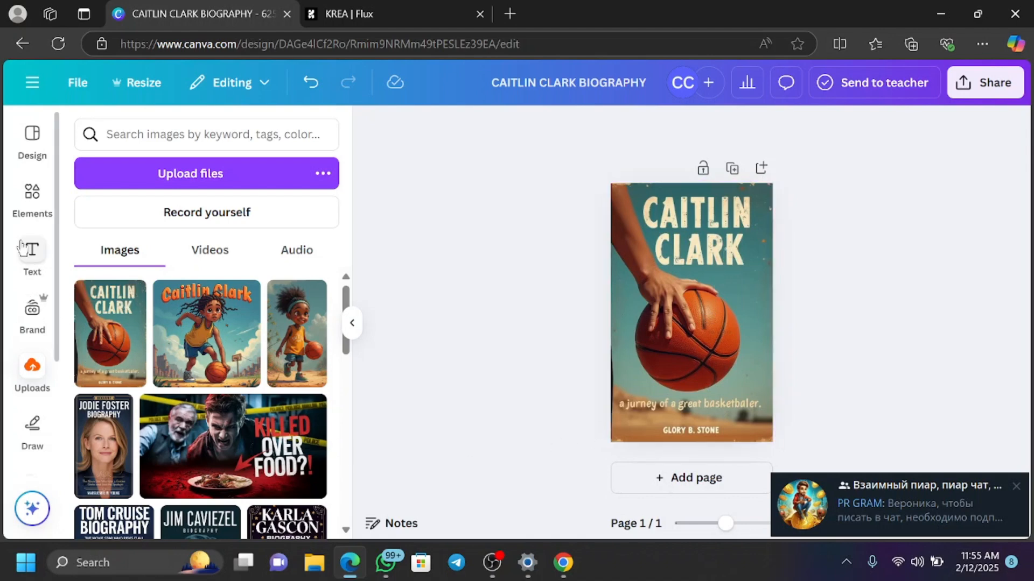
# Step: Stretch a square shape across the page bottom and colour it sage green (#7e9988)
pyautogui.click(34, 205)
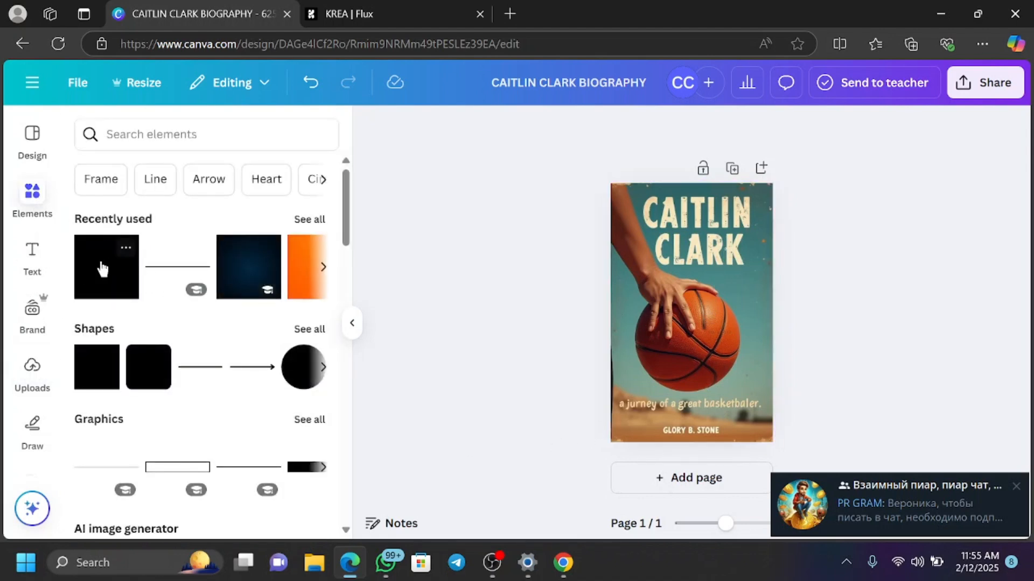
pyautogui.click(105, 269)
pyautogui.moveTo(686, 306); pyautogui.dragTo(841, 430)
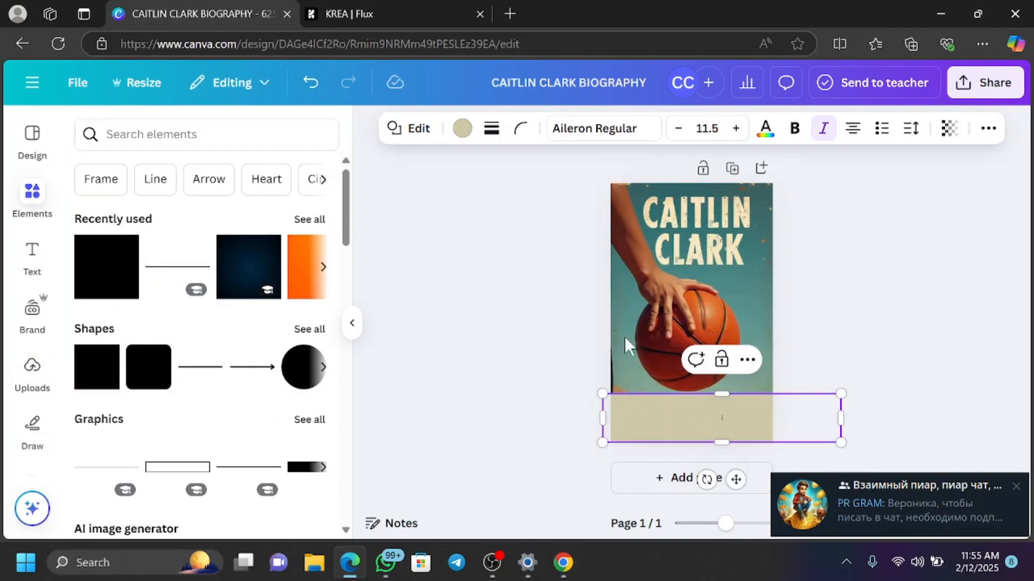
pyautogui.click(458, 131)
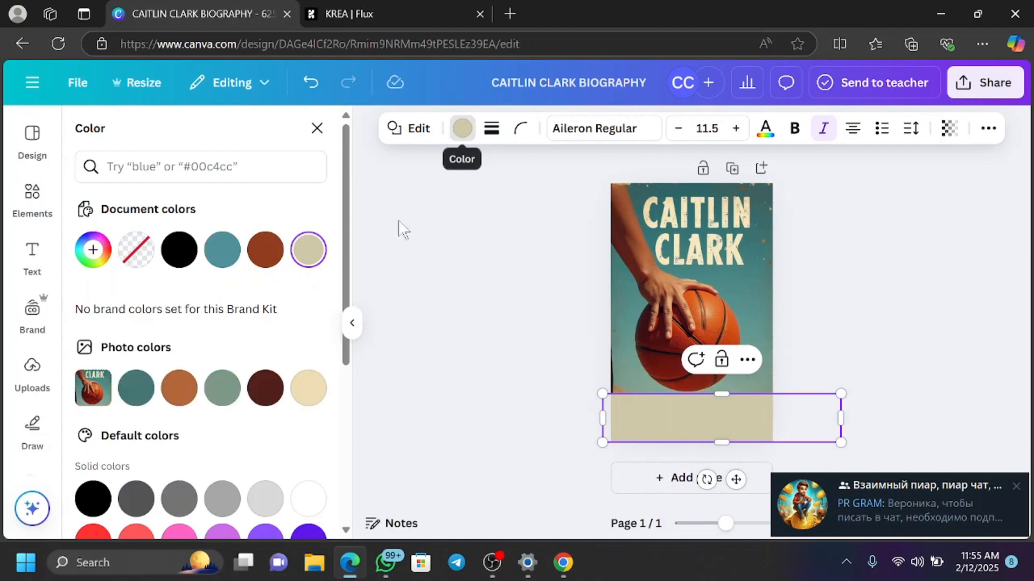
pyautogui.click(135, 389)
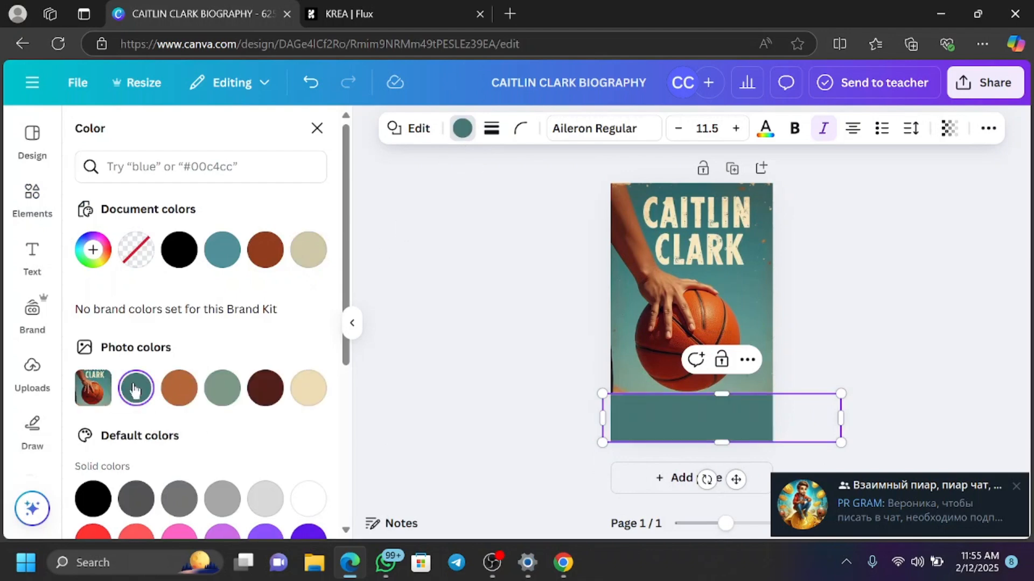
pyautogui.click(223, 385)
pyautogui.press('Escape')
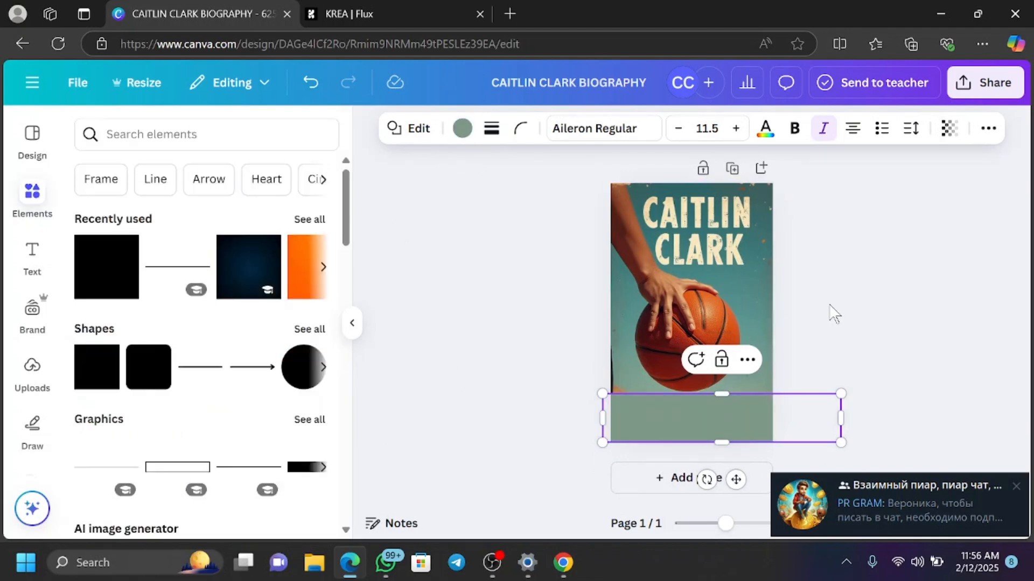
pyautogui.press('Escape')
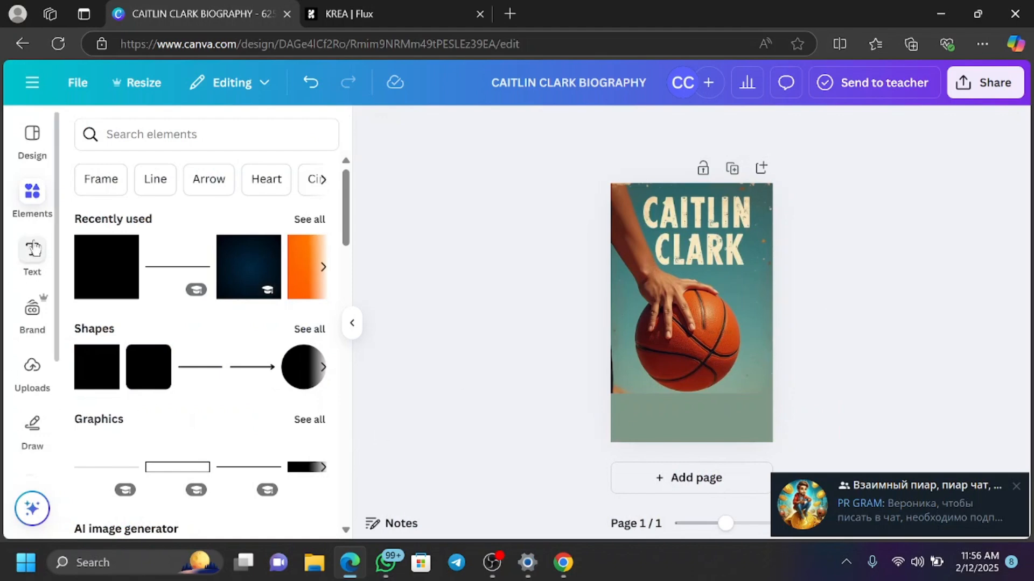
# Step: Add a subheading reading 'The journey of a basketballer' and bring up its font list
pyautogui.click(33, 247)
pyautogui.scroll(-6, 275, 344)
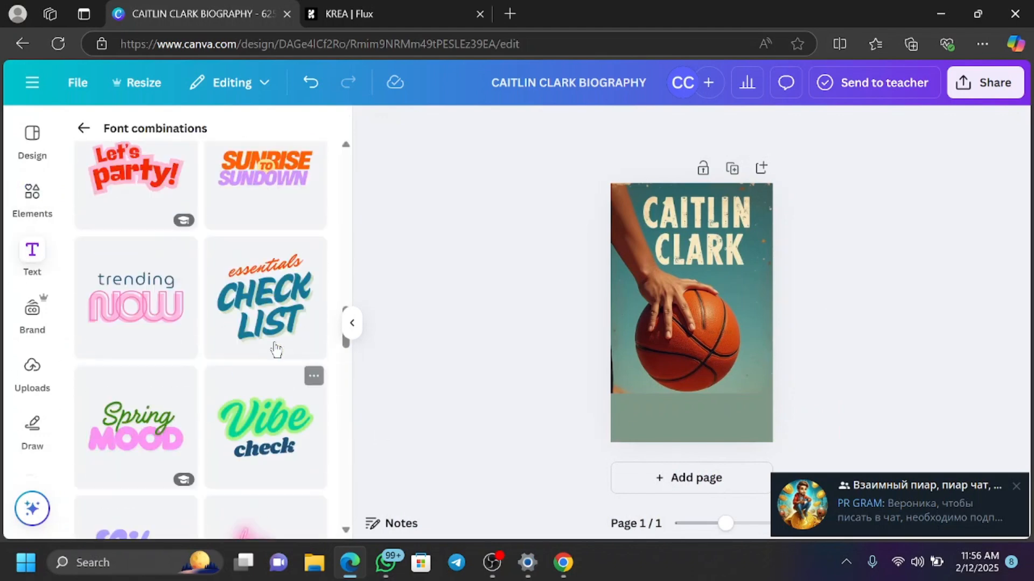
pyautogui.scroll(6, 279, 347)
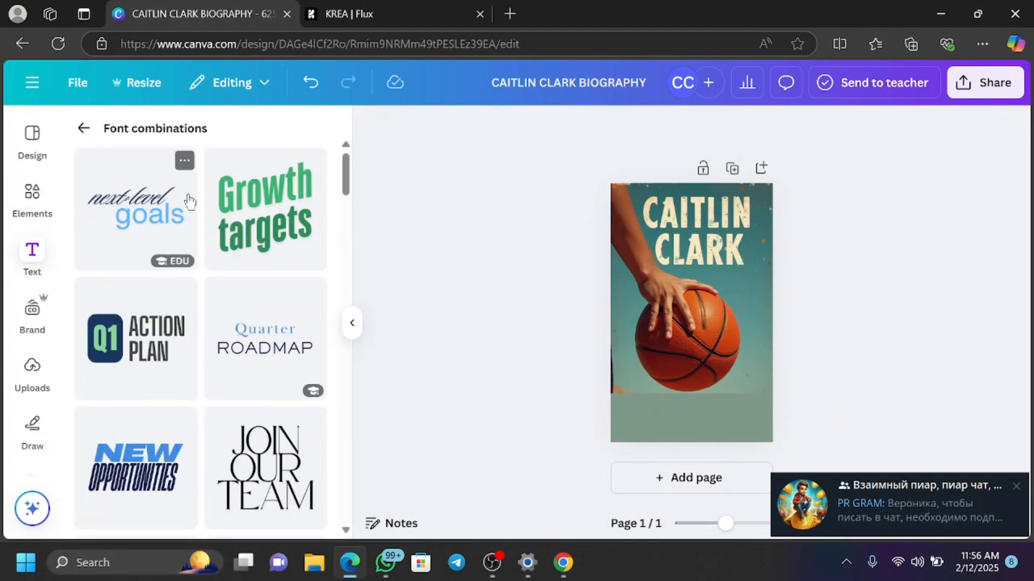
pyautogui.click(83, 127)
pyautogui.scroll(5, 102, 253)
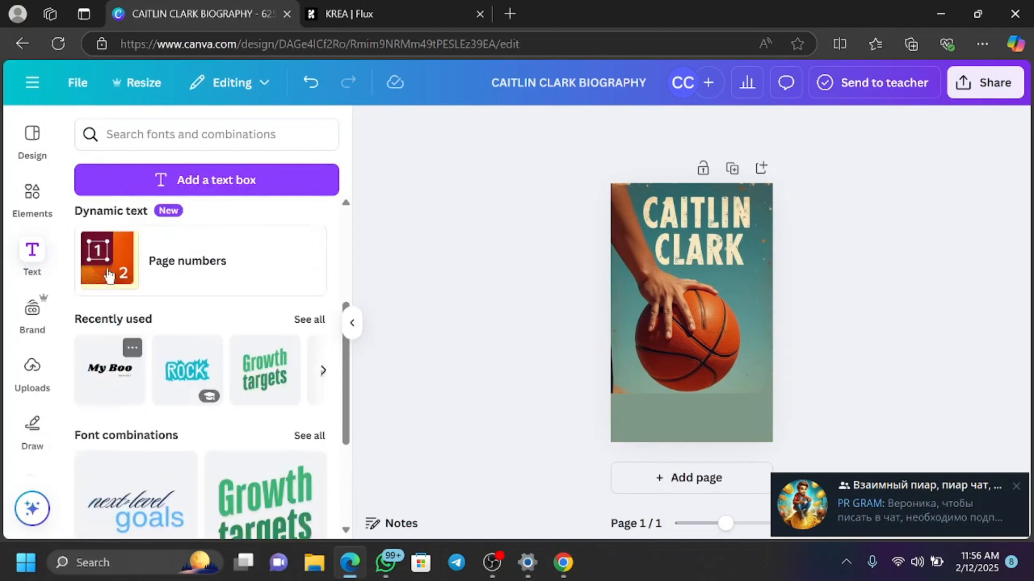
pyautogui.click(115, 344)
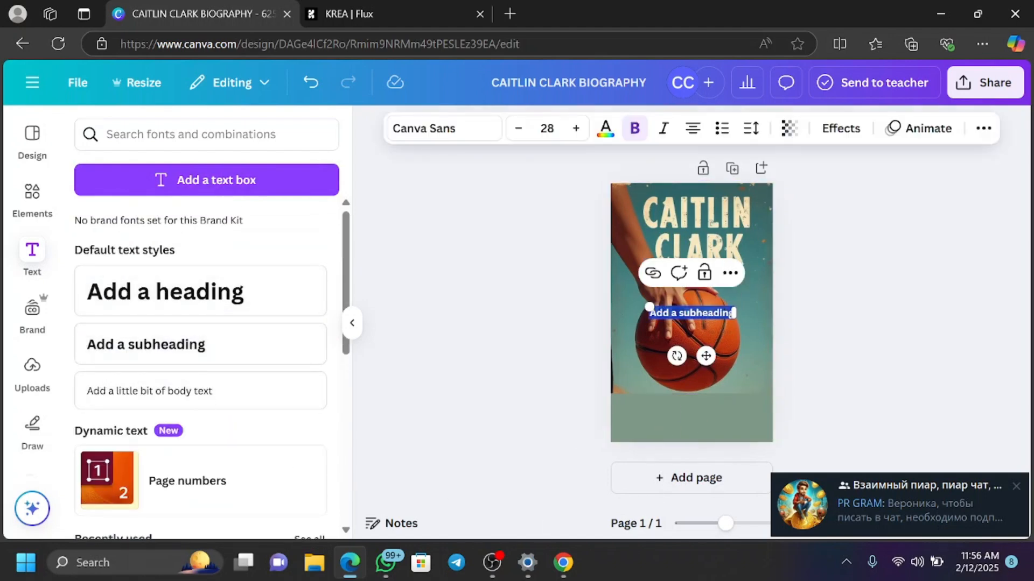
pyautogui.write('THE')
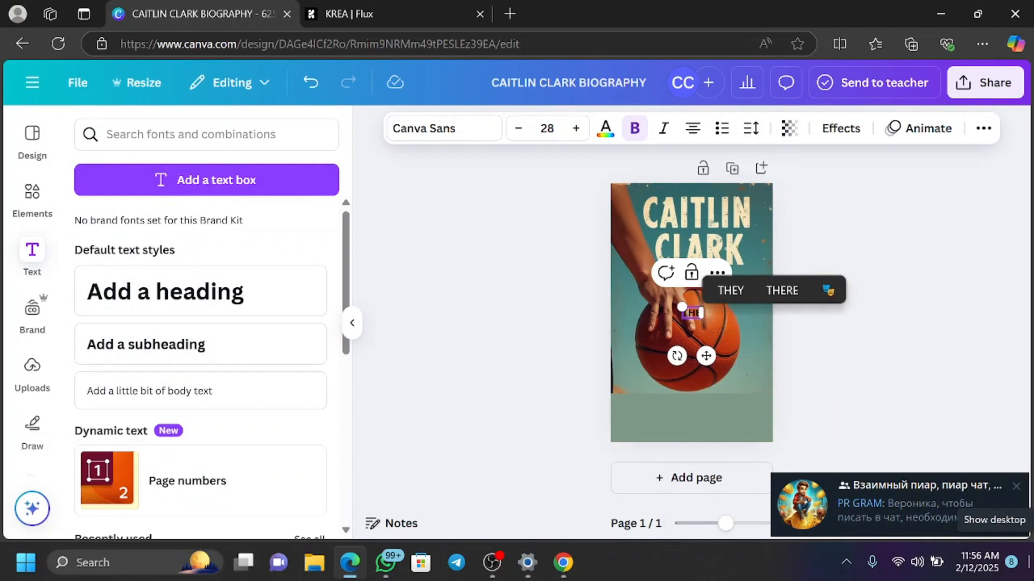
pyautogui.press('BackSpace')
pyautogui.press('BackSpace')
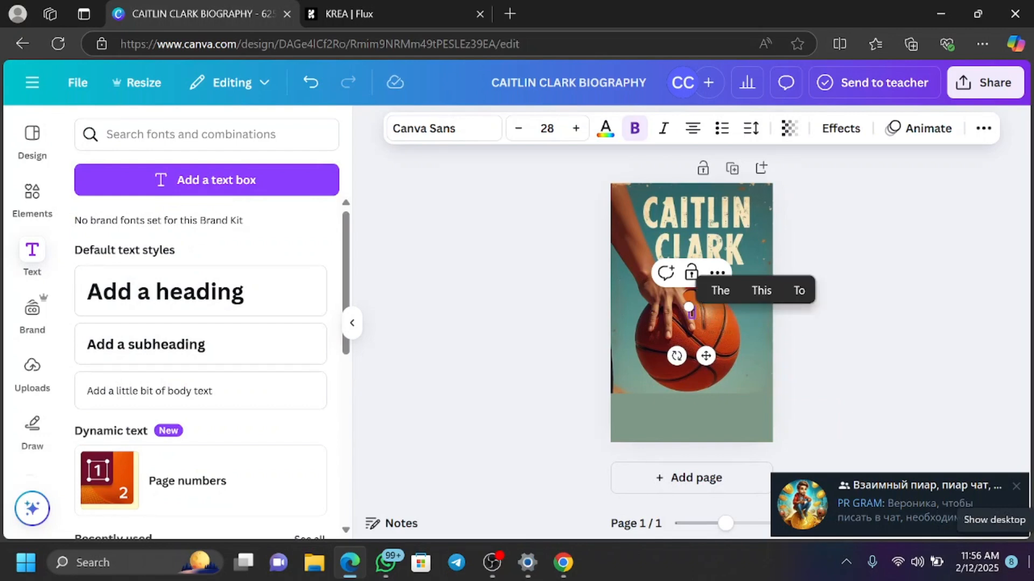
pyautogui.write('he')
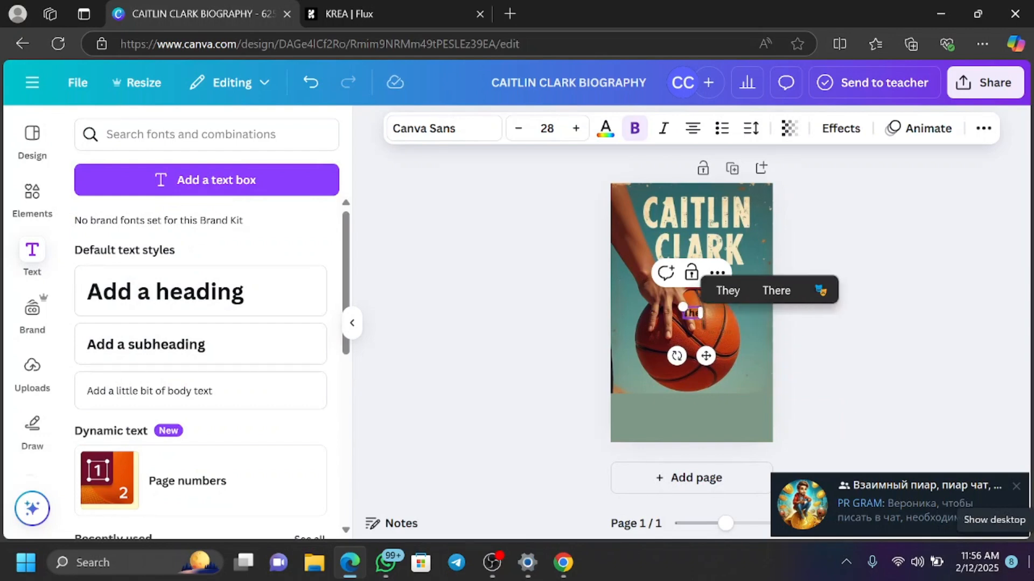
pyautogui.write(' jour')
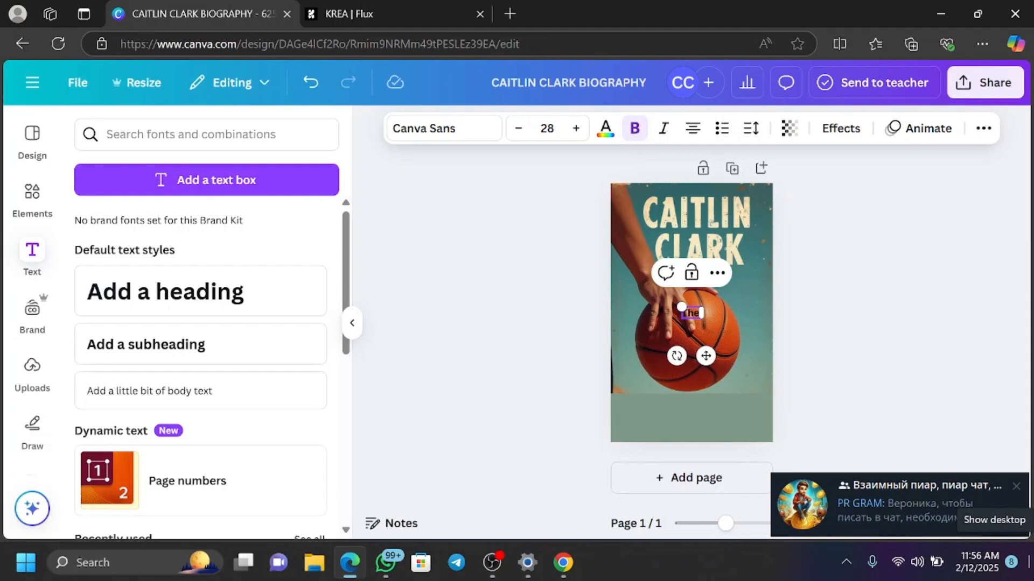
pyautogui.write('ney')
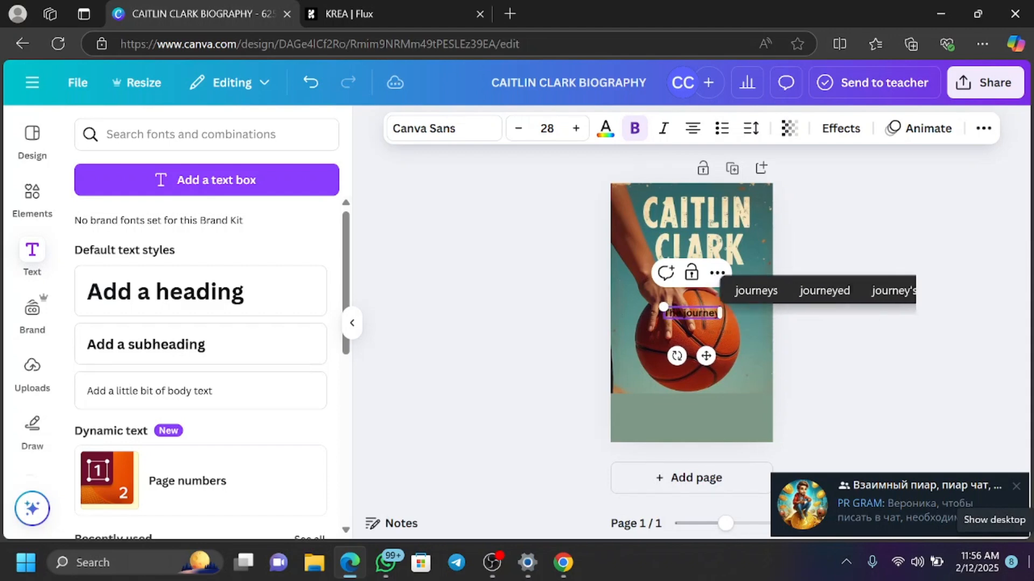
pyautogui.write(' of a')
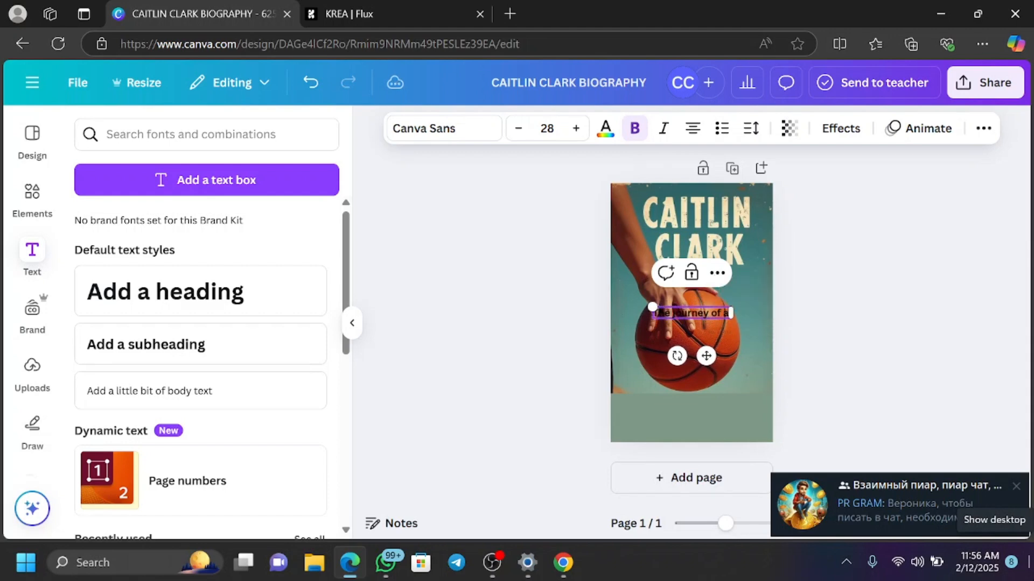
pyautogui.write(' baske')
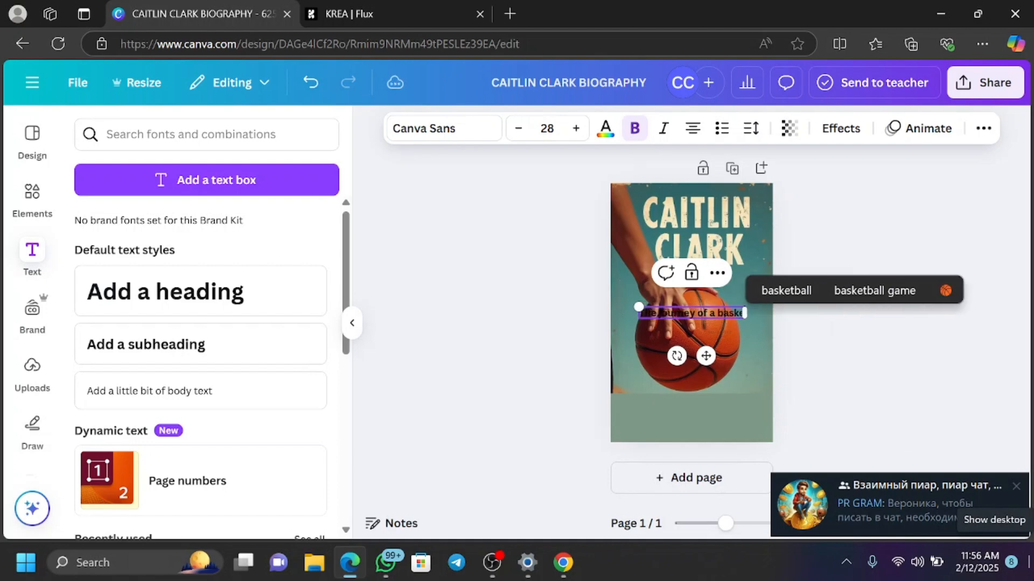
pyautogui.write('tballe')
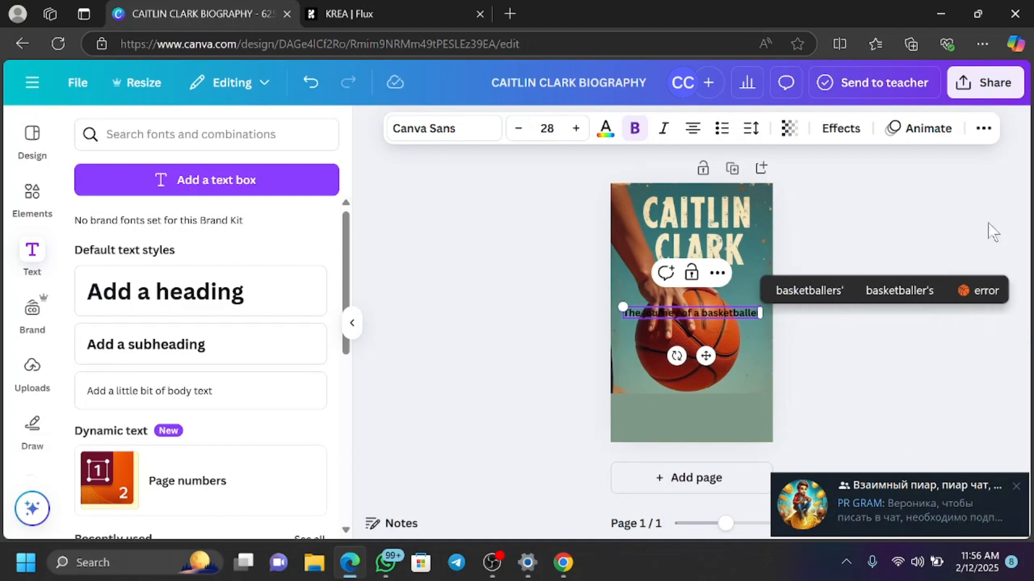
pyautogui.click(487, 133)
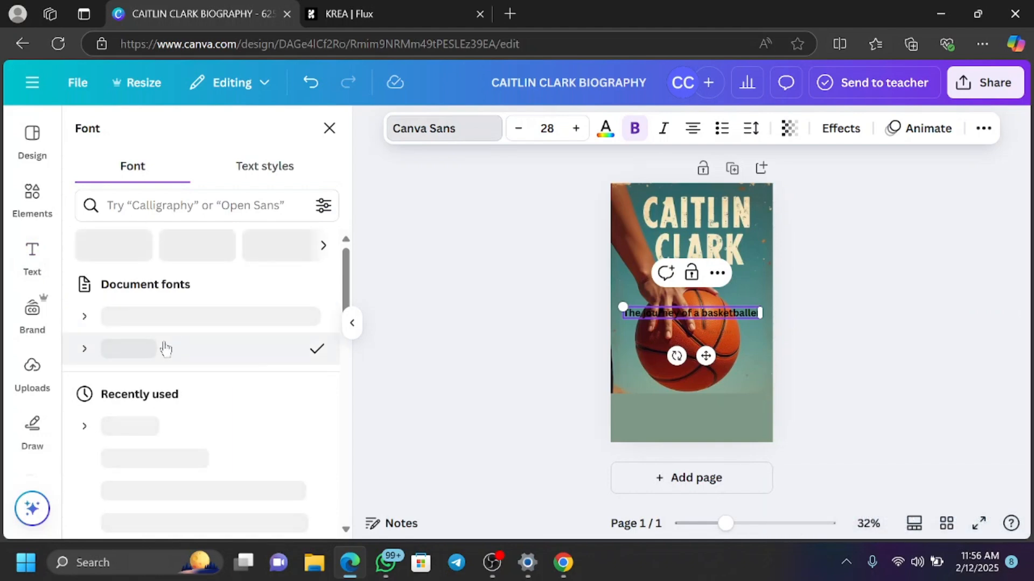
# Step: Change the subtitle font to Alice and enlarge it to 39 pt
pyautogui.scroll(-2, 161, 350)
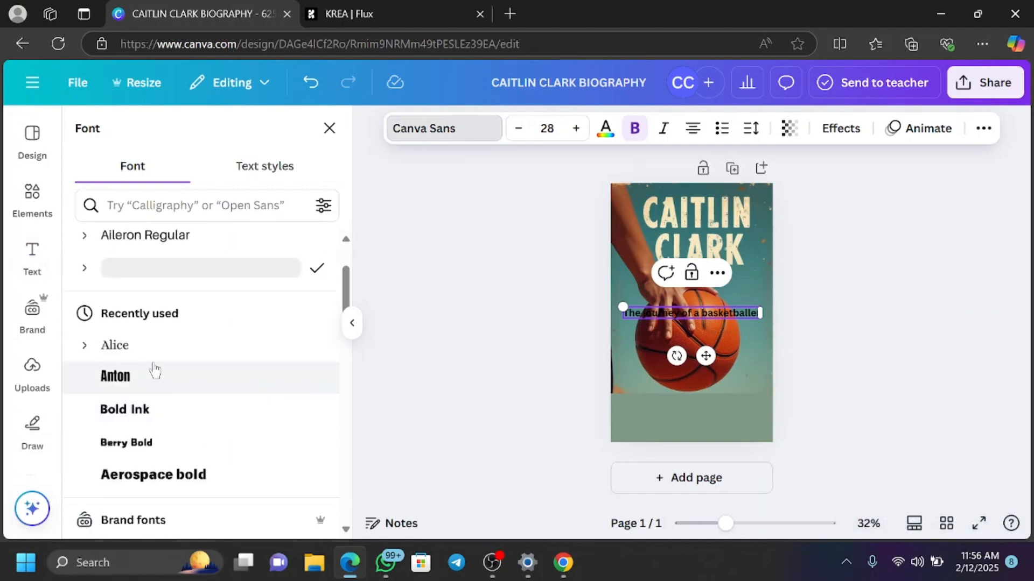
pyautogui.click(153, 354)
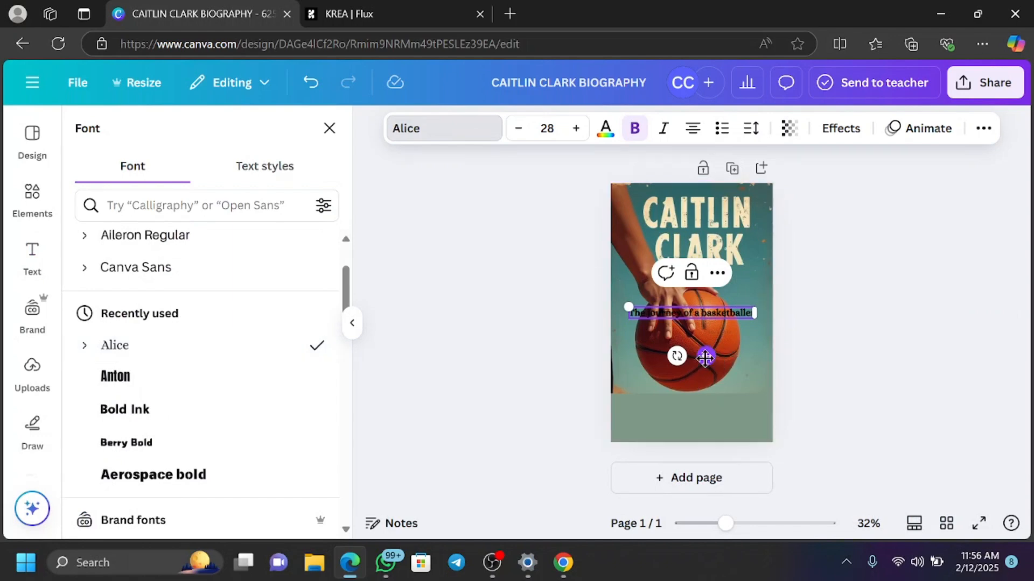
pyautogui.click(576, 128)
pyautogui.click(576, 128)
pyautogui.click(576, 129)
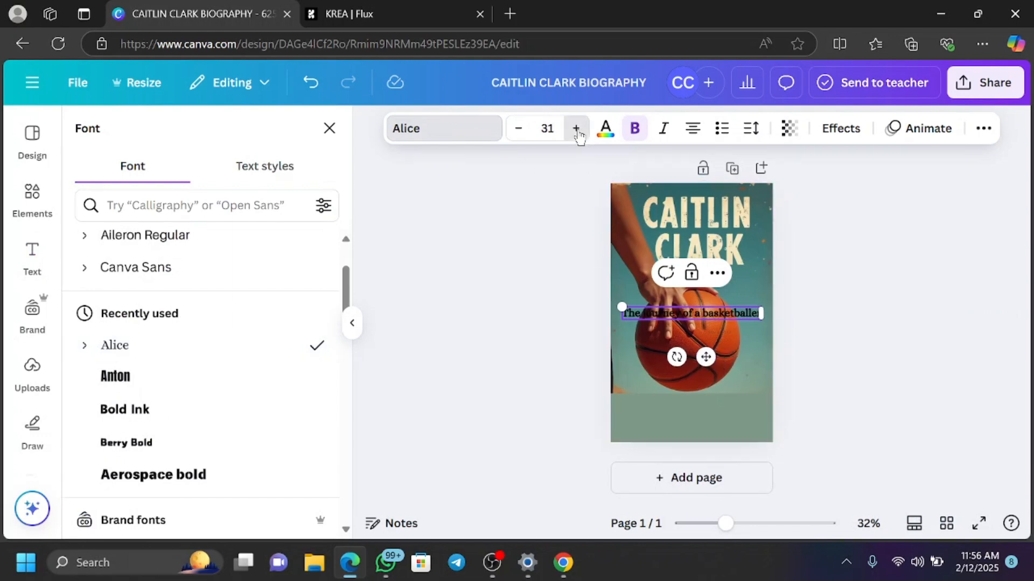
pyautogui.click(576, 128)
pyautogui.click(576, 129)
pyautogui.click(576, 129)
pyautogui.click(576, 128)
pyautogui.click(576, 128)
pyautogui.click(576, 128)
pyautogui.click(576, 129)
pyautogui.click(576, 128)
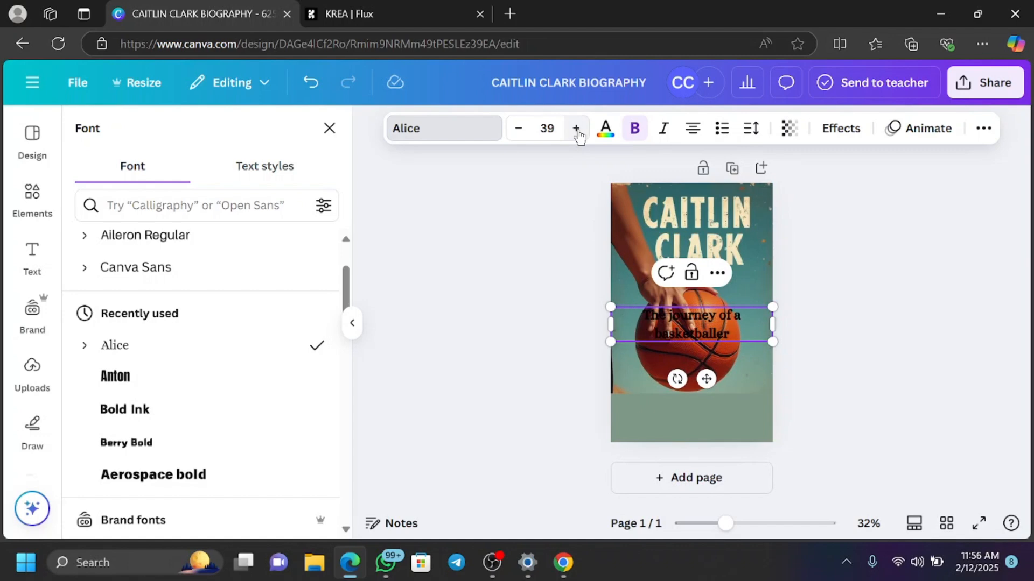
# Step: Reduce the subtitle to 31.4 pt and move it onto the bottom bar
pyautogui.click(518, 128)
pyautogui.click(518, 129)
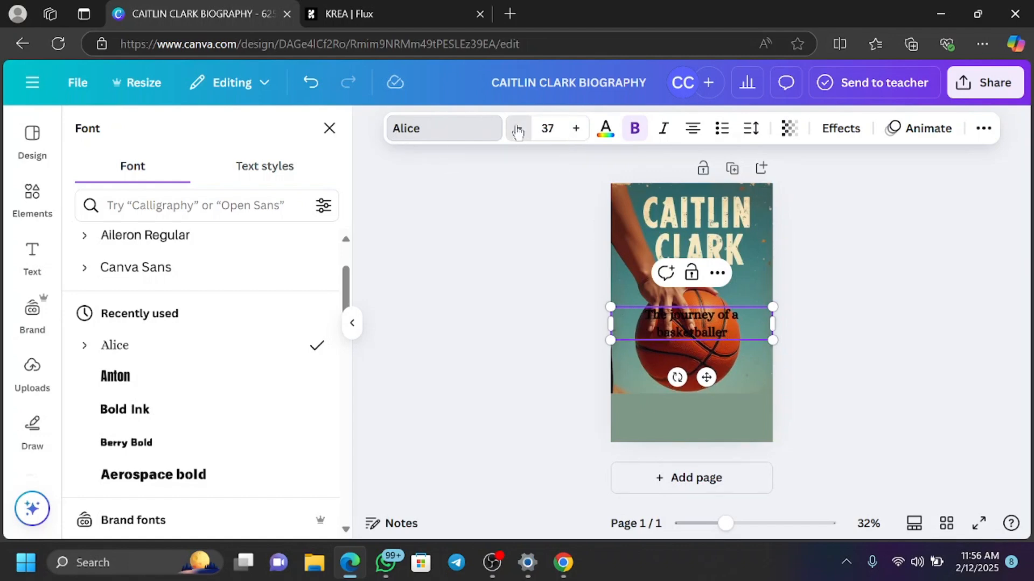
pyautogui.click(518, 130)
pyautogui.click(517, 130)
pyautogui.click(518, 129)
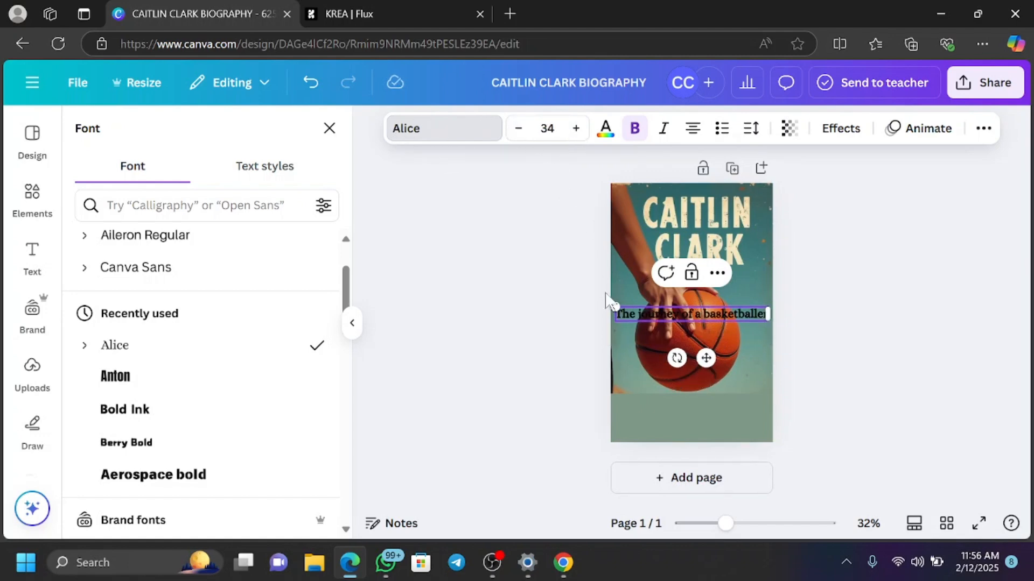
pyautogui.moveTo(613, 304); pyautogui.dragTo(626, 316)
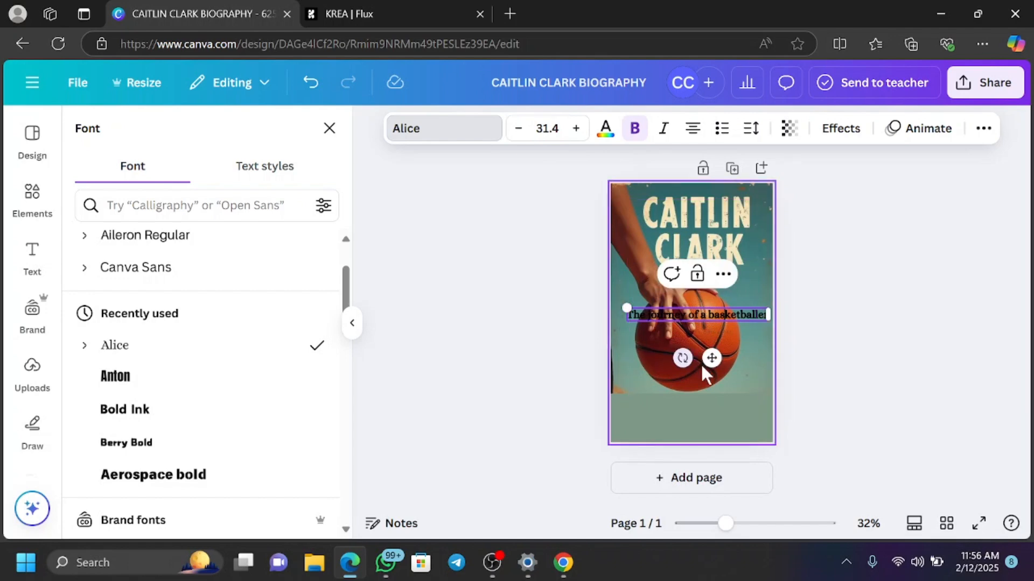
pyautogui.moveTo(712, 356); pyautogui.dragTo(712, 453)
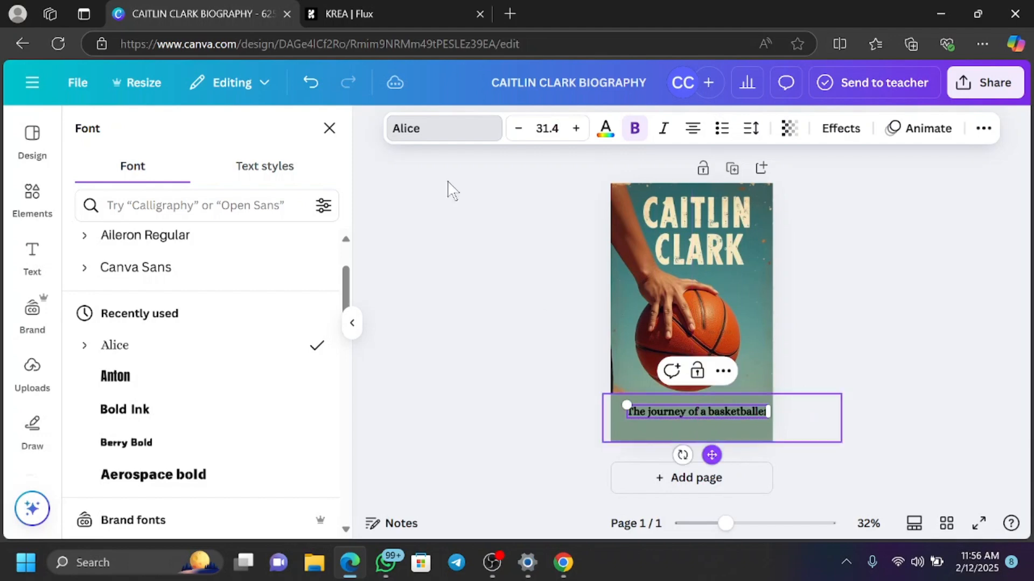
# Step: Colour the subtitle brown and recolour all orange elements brown to match
pyautogui.click(606, 132)
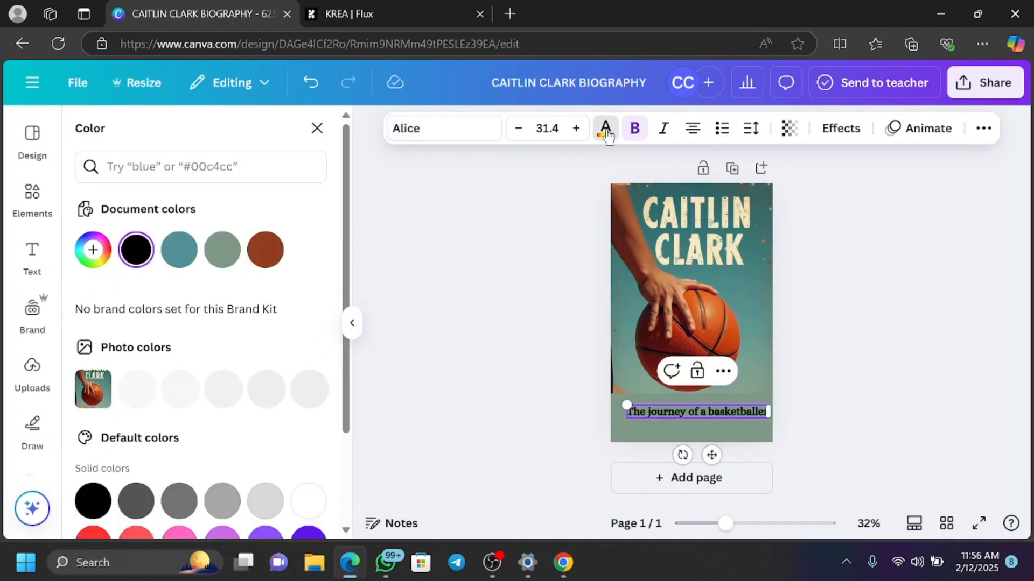
pyautogui.click(262, 249)
pyautogui.click(179, 387)
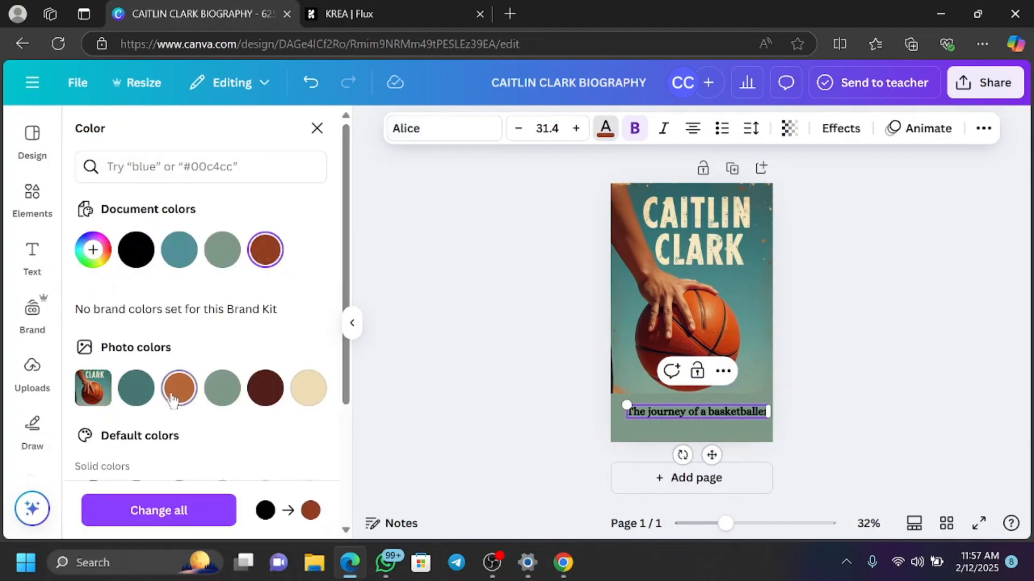
pyautogui.click(187, 515)
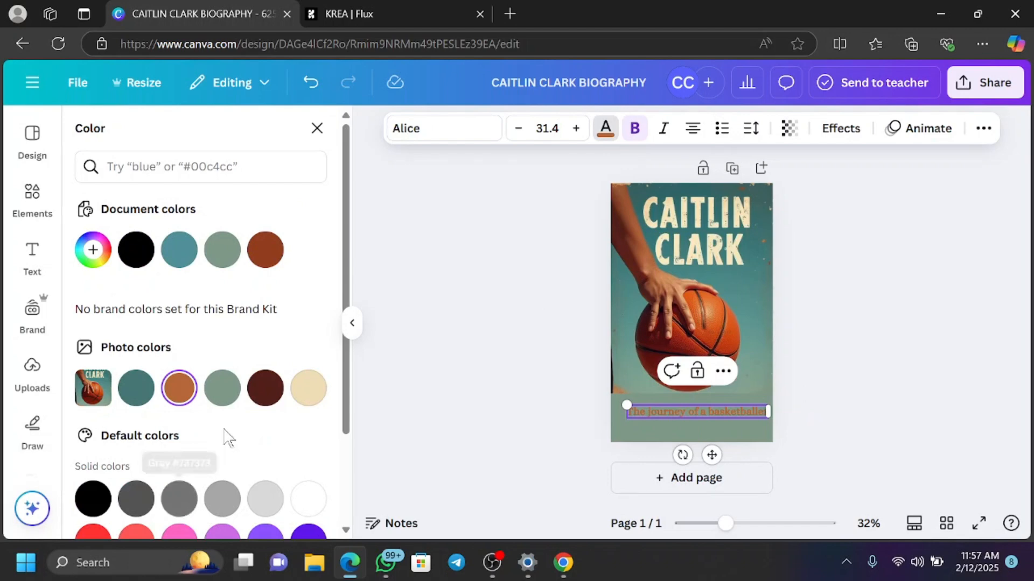
pyautogui.click(265, 249)
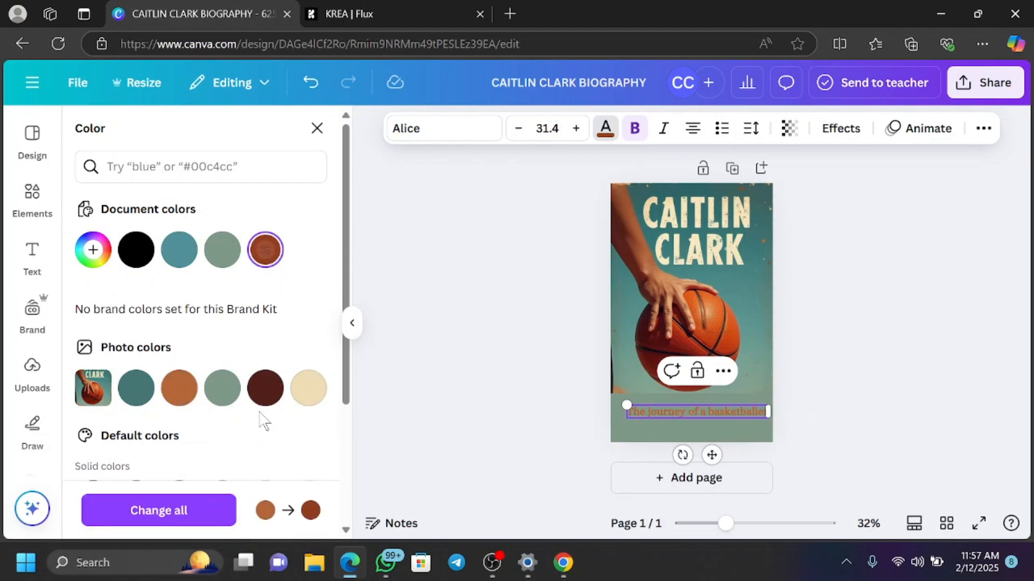
pyautogui.click(168, 512)
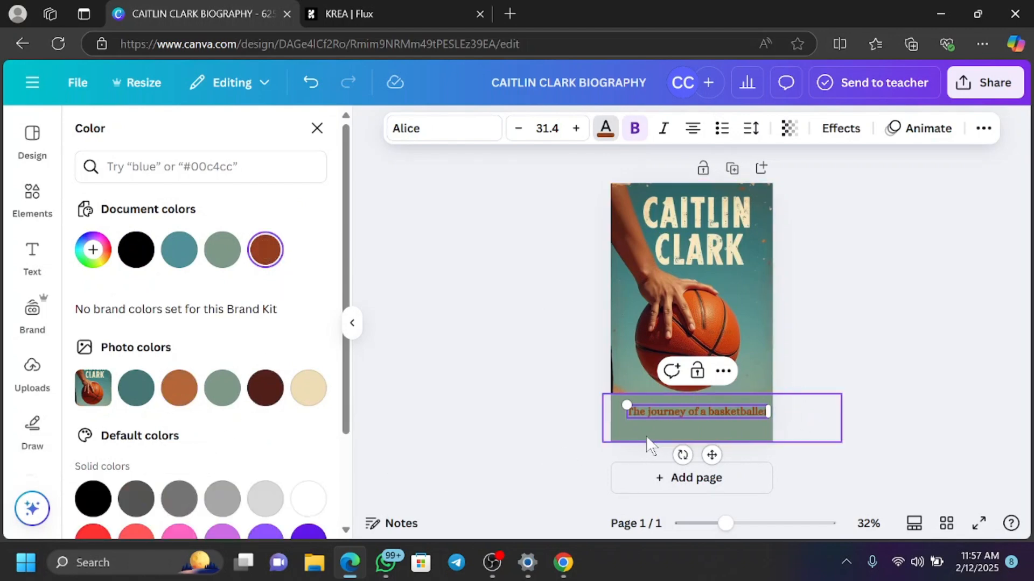
# Step: Nudge the subtitle up so it sits just under the basketball
pyautogui.click(924, 260)
pyautogui.click(738, 406)
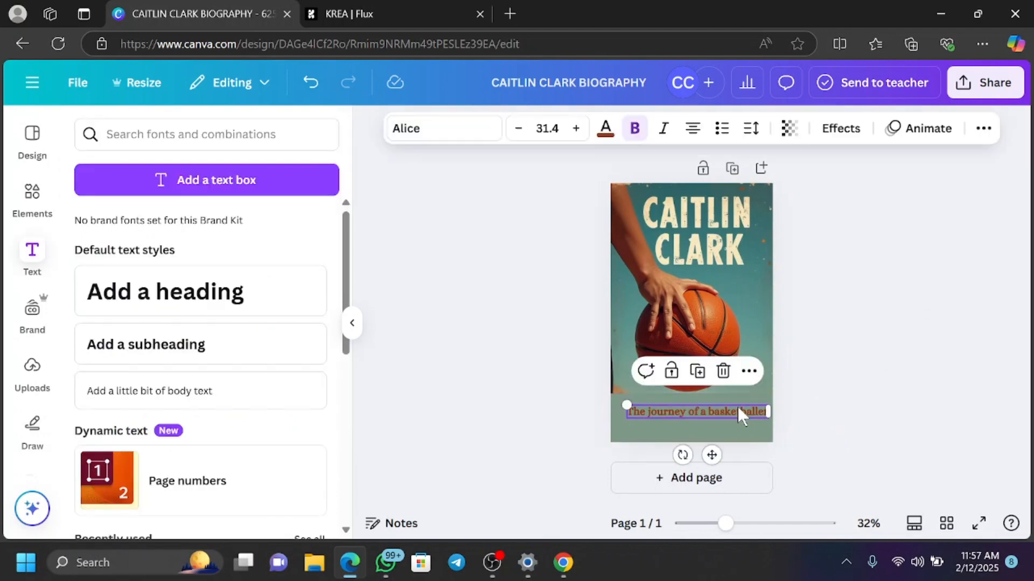
pyautogui.moveTo(728, 416); pyautogui.dragTo(731, 397)
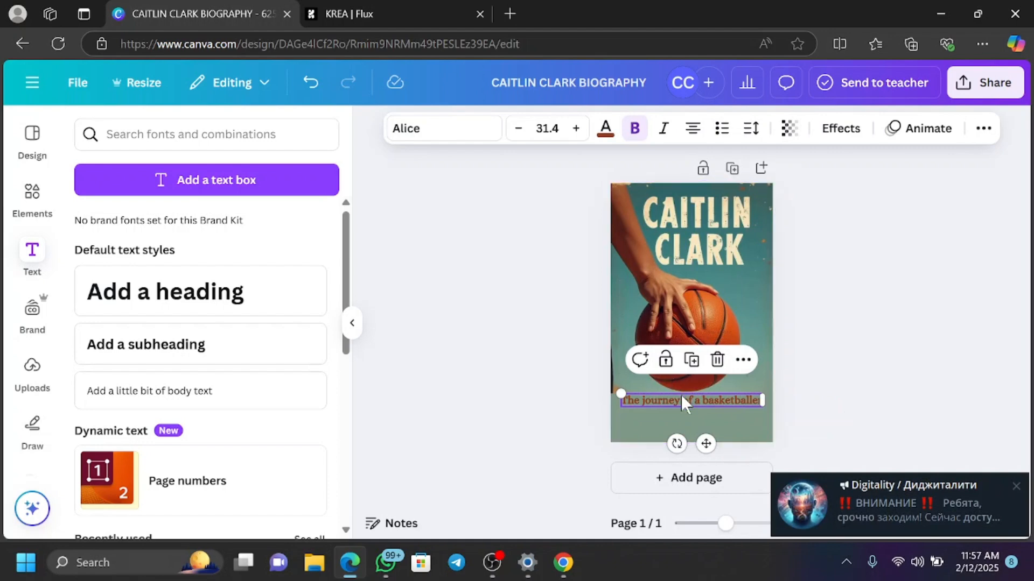
pyautogui.click(906, 254)
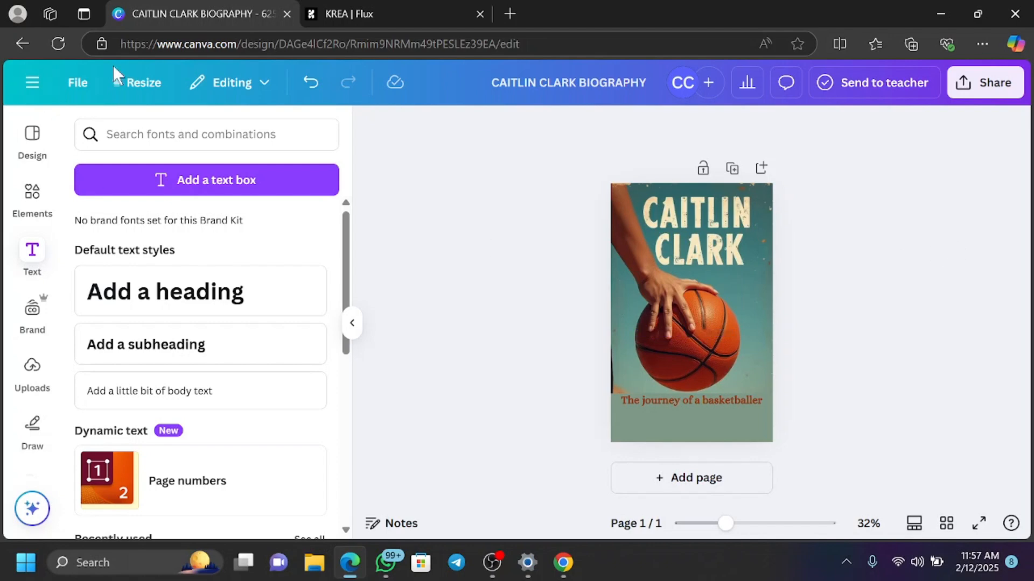
# Step: Download the Caitlin Clark cover as a JPG at quality 100
pyautogui.click(71, 85)
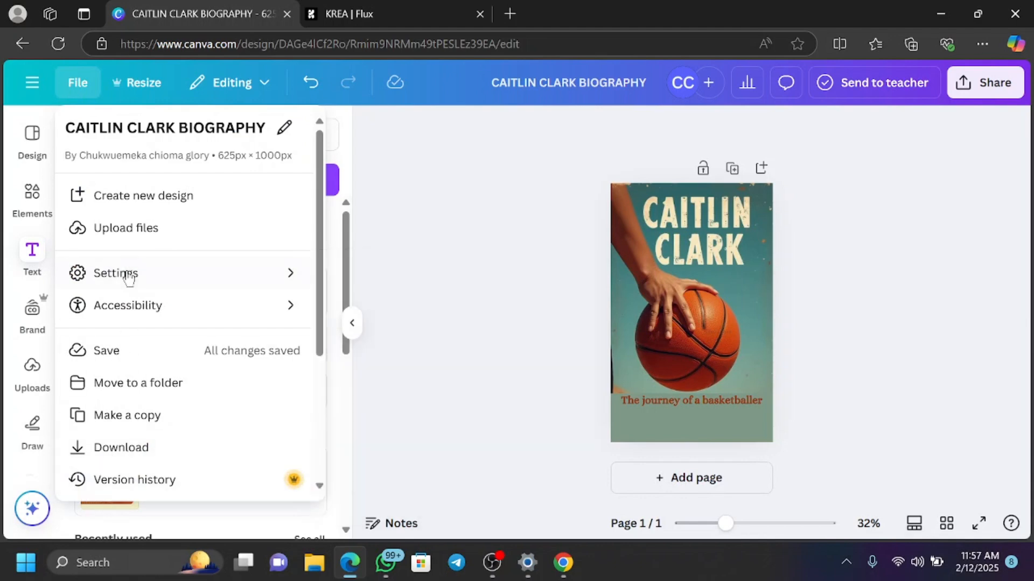
pyautogui.click(138, 451)
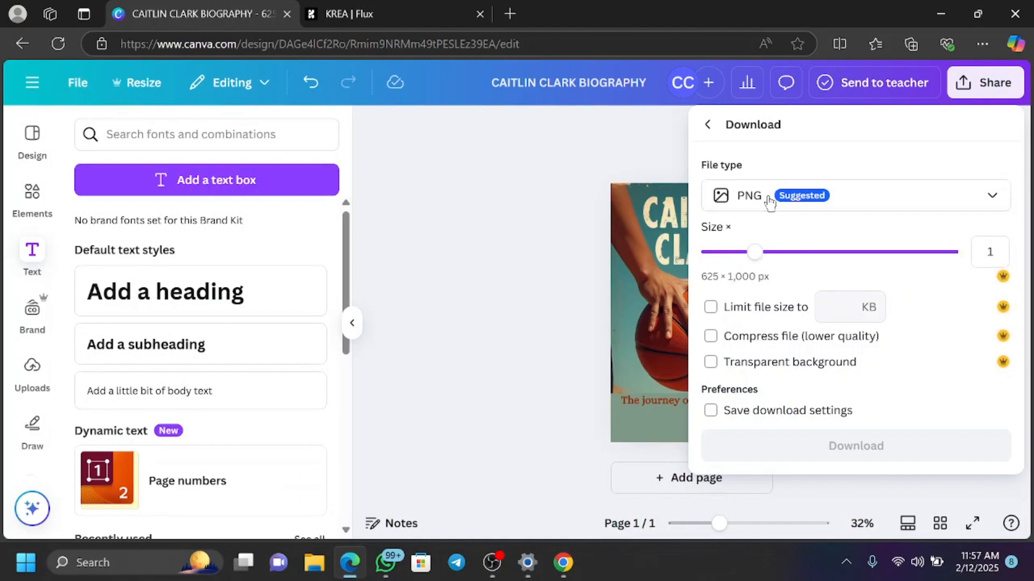
pyautogui.click(895, 196)
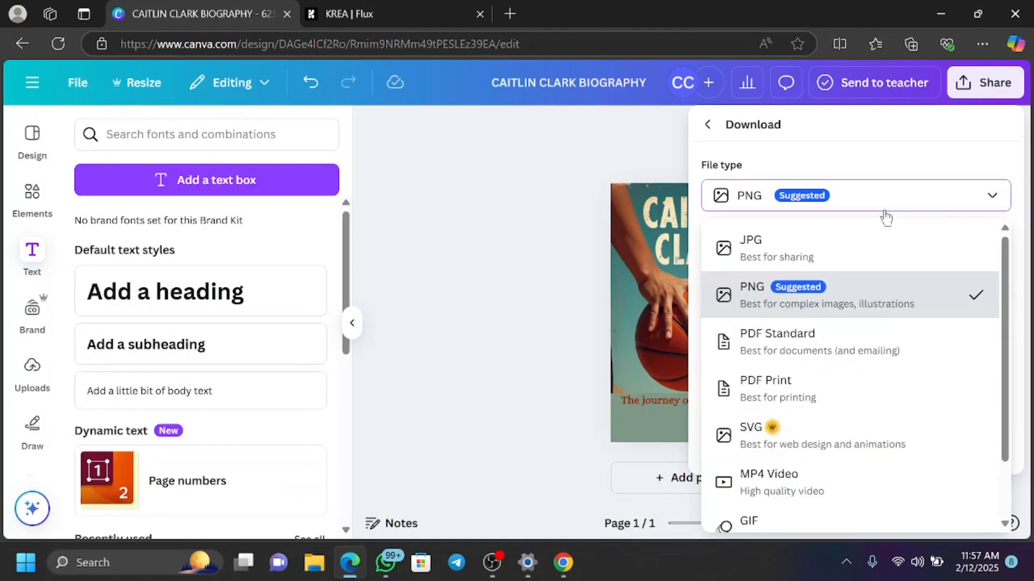
pyautogui.click(862, 258)
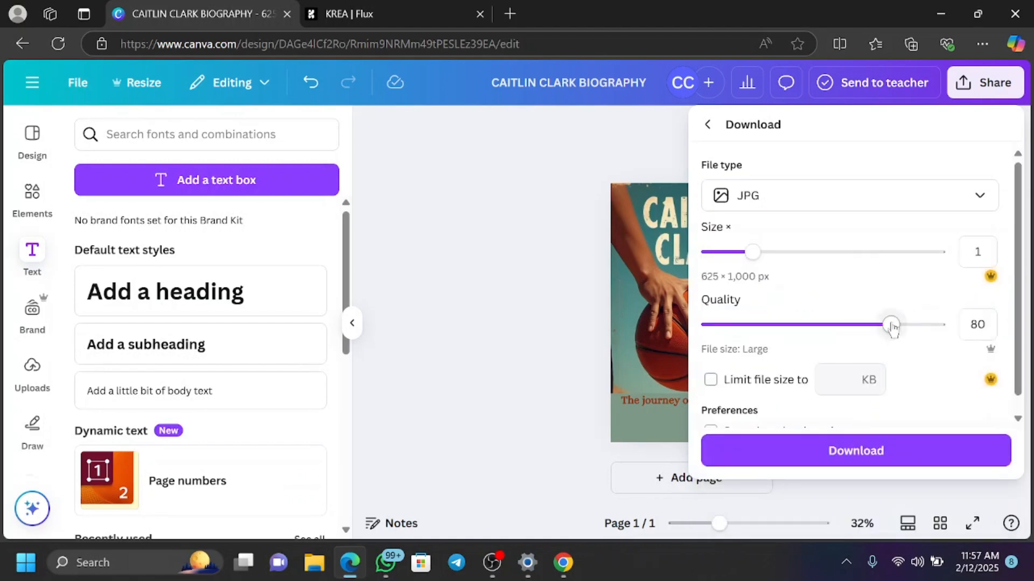
pyautogui.moveTo(891, 325); pyautogui.dragTo(939, 326)
pyautogui.click(917, 461)
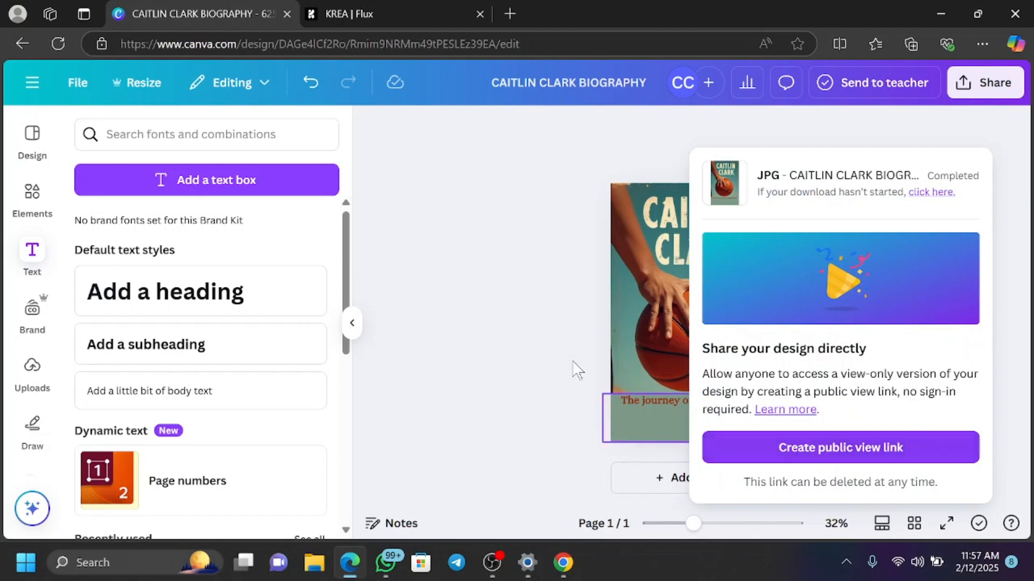
pyautogui.click(473, 249)
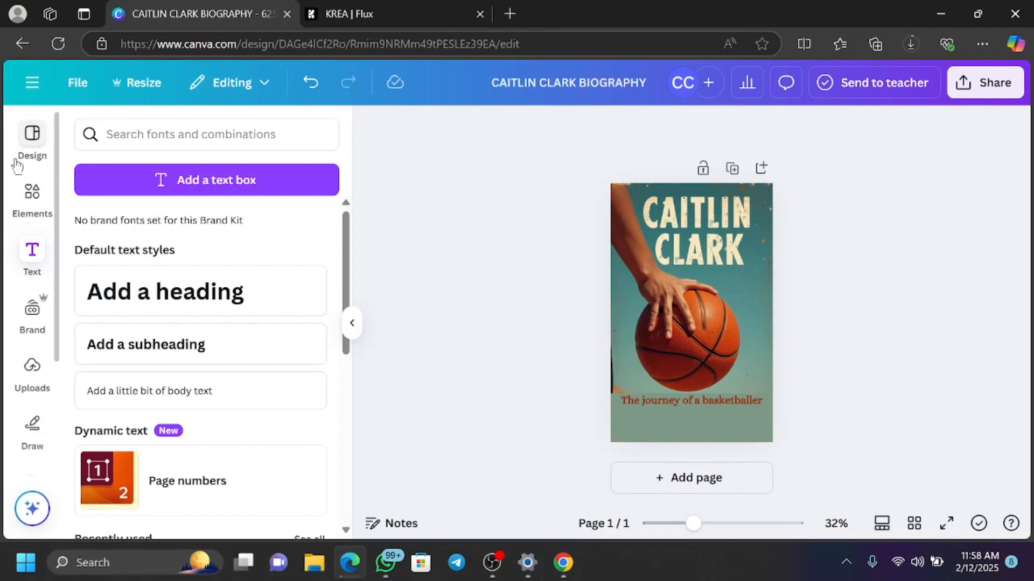
# Step: From Canva Home, search Bing in a new tab for 'kdp cover size calculator'
pyautogui.click(39, 86)
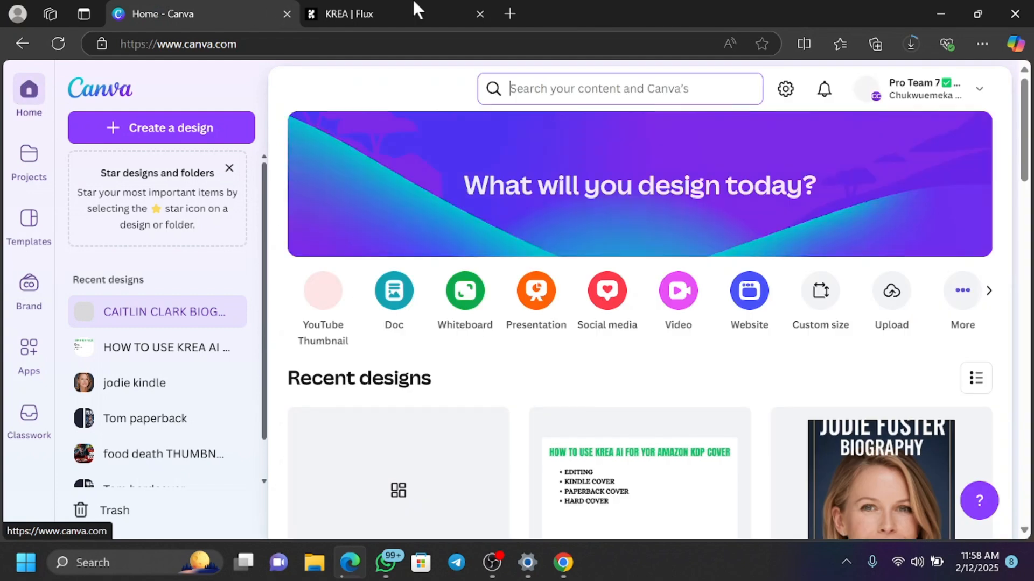
pyautogui.click(512, 12)
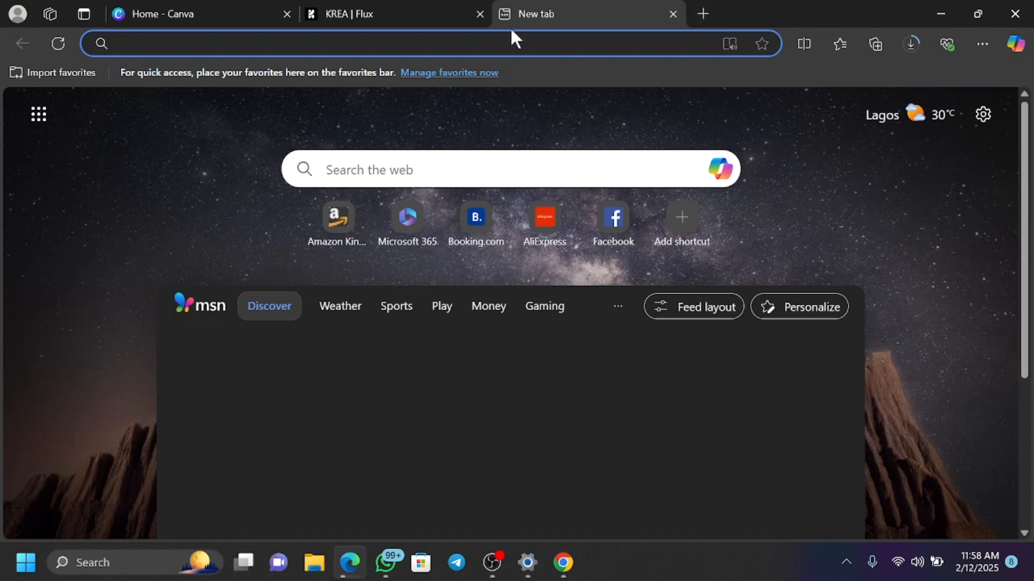
pyautogui.click(430, 44)
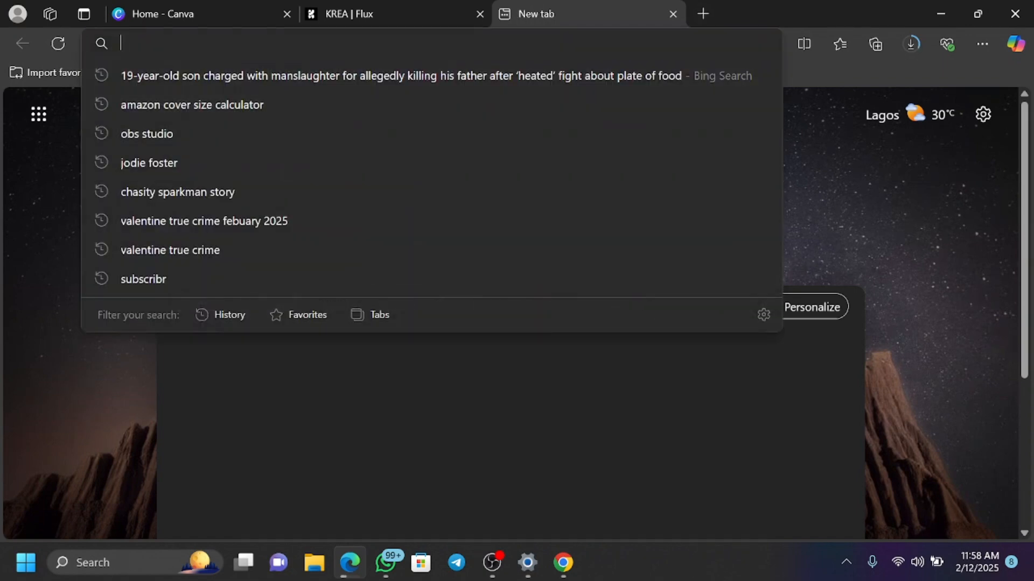
pyautogui.write('kdol')
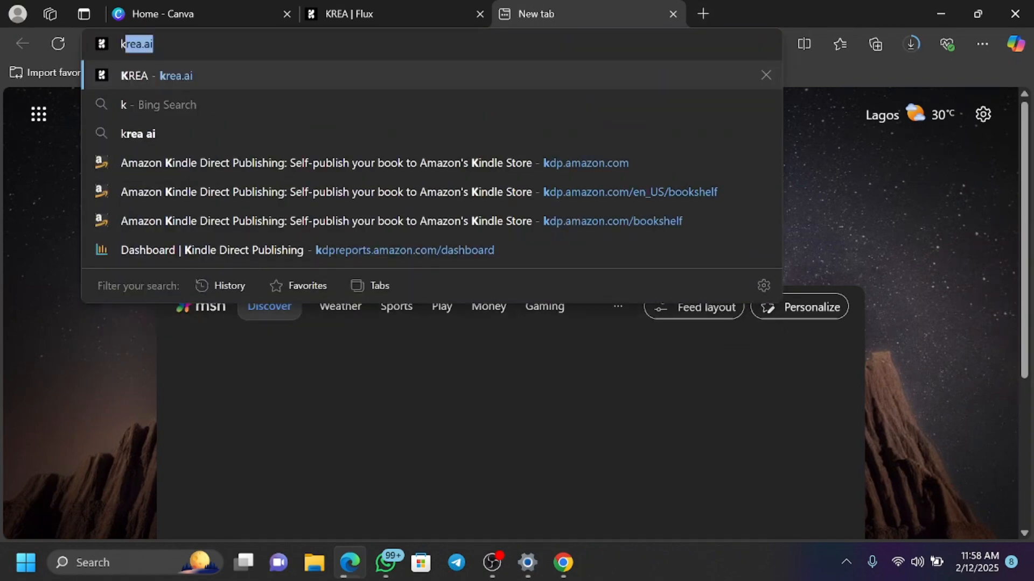
pyautogui.press('BackSpace')
pyautogui.press('BackSpace')
pyautogui.press('BackSpace')
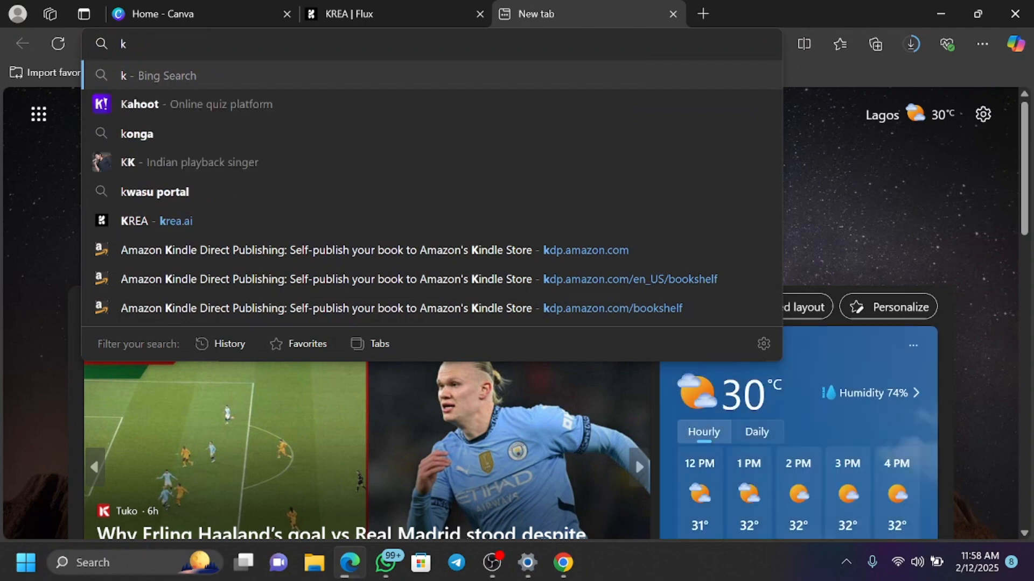
pyautogui.write('dp cove')
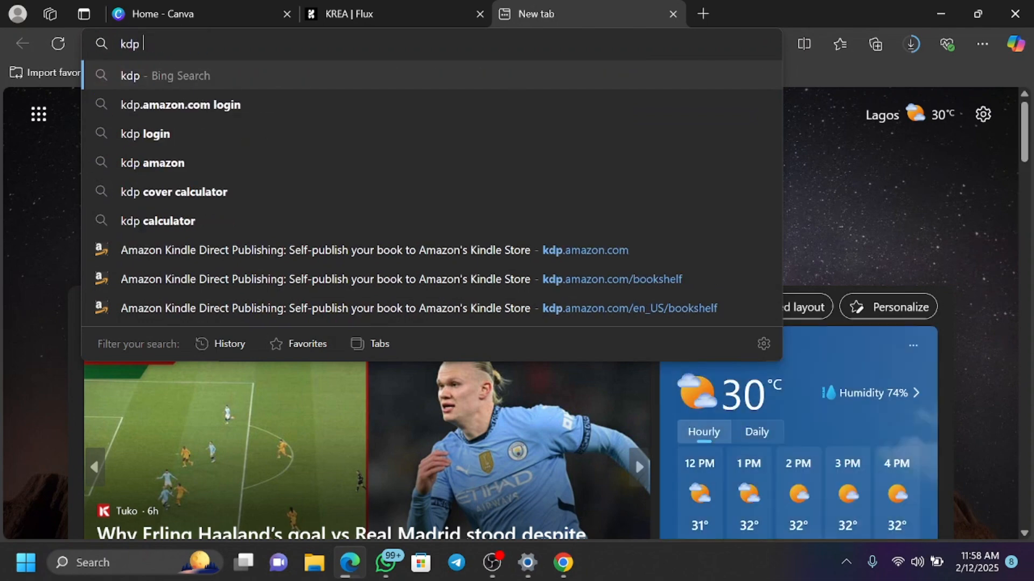
pyautogui.write('r size')
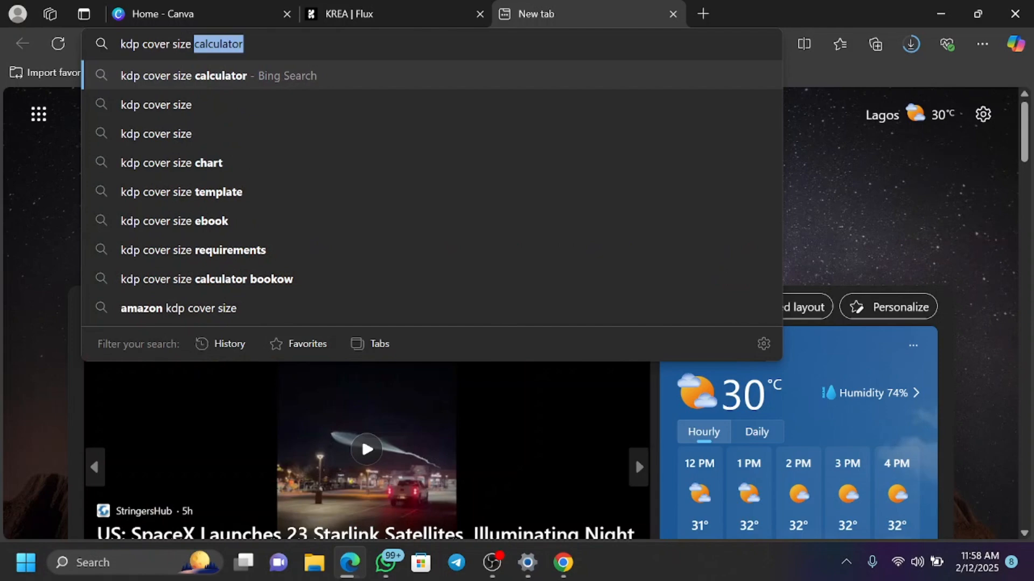
pyautogui.press('Return')
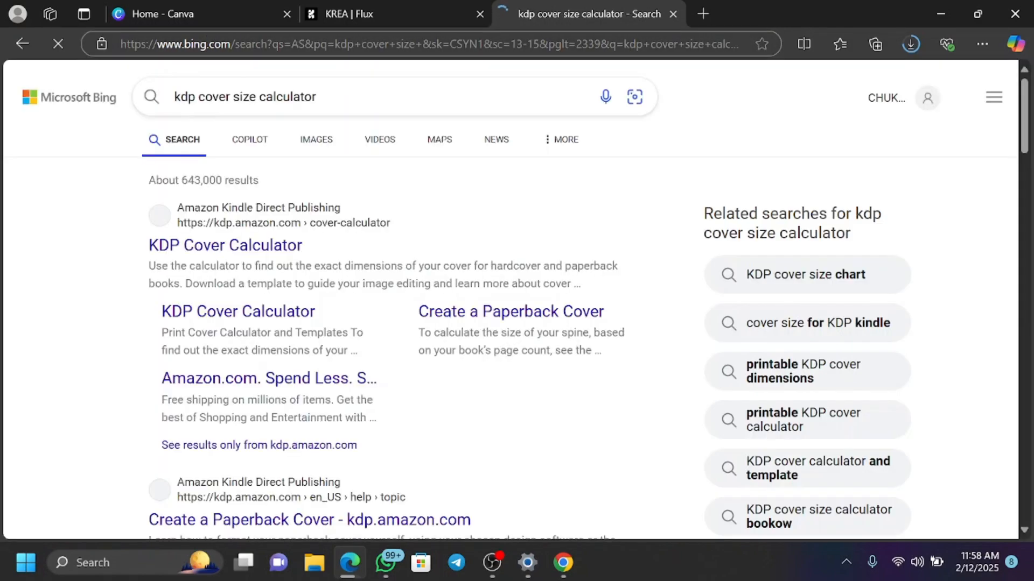
# Step: Open Amazon's official KDP Cover Calculator and dismiss its pop-up
pyautogui.click(235, 247)
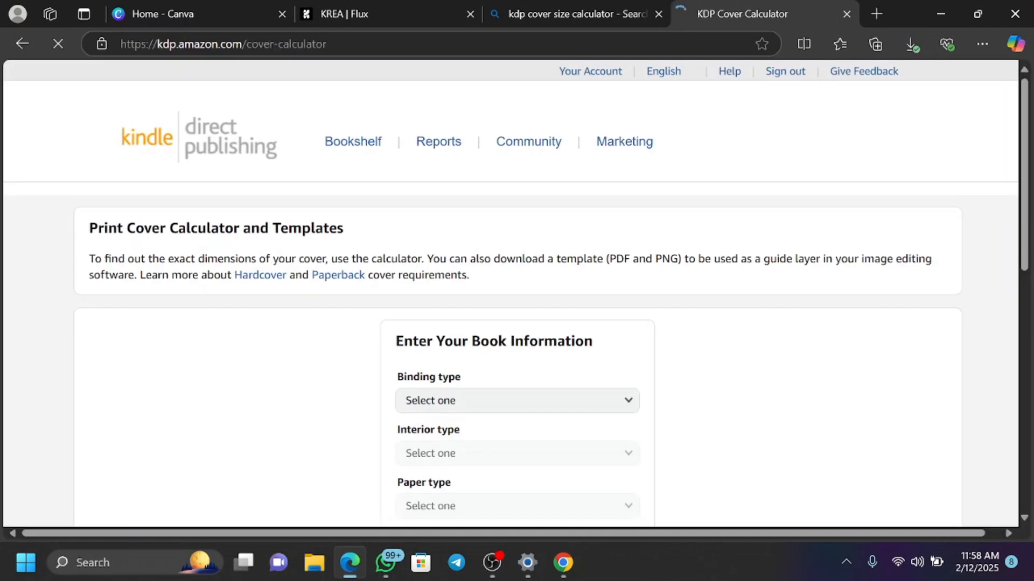
pyautogui.scroll(-8, 457, 404)
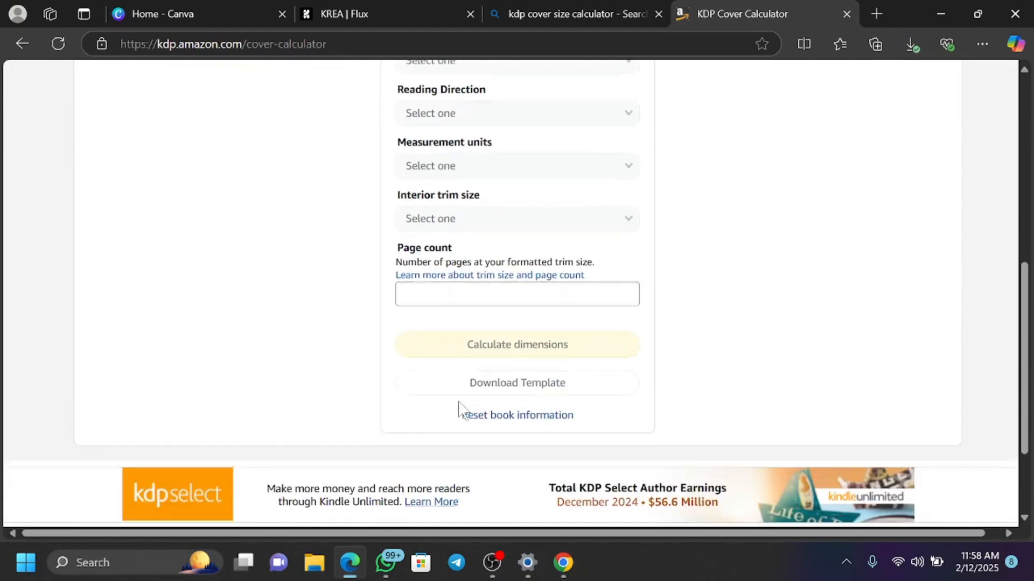
pyautogui.scroll(7, 457, 408)
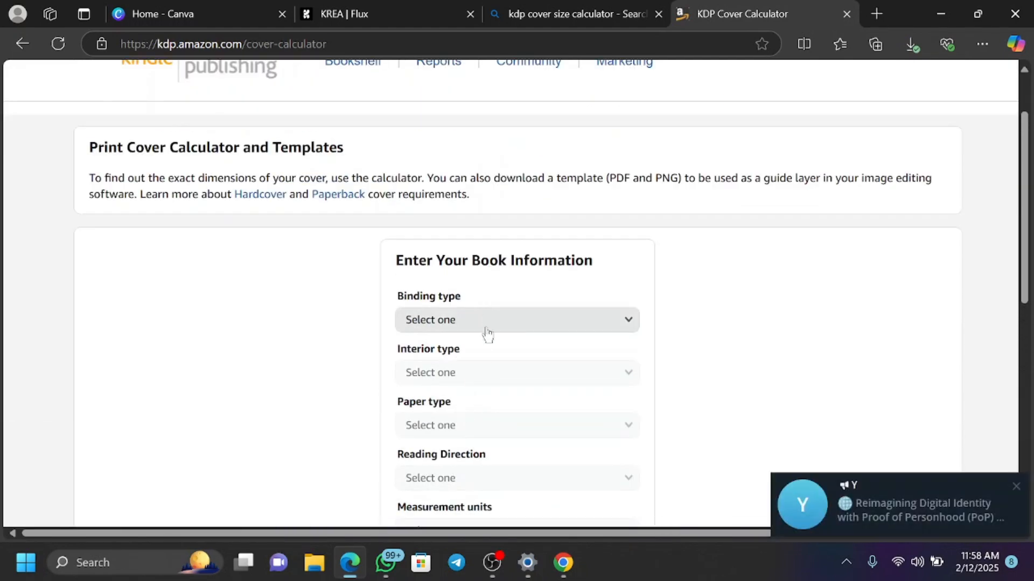
pyautogui.click(1015, 487)
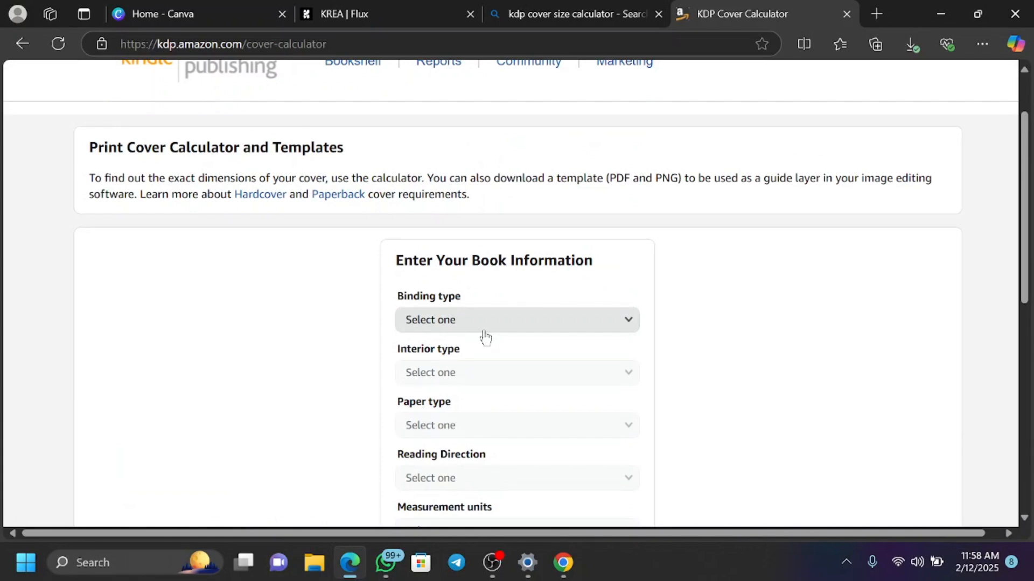
pyautogui.scroll(-5, 485, 337)
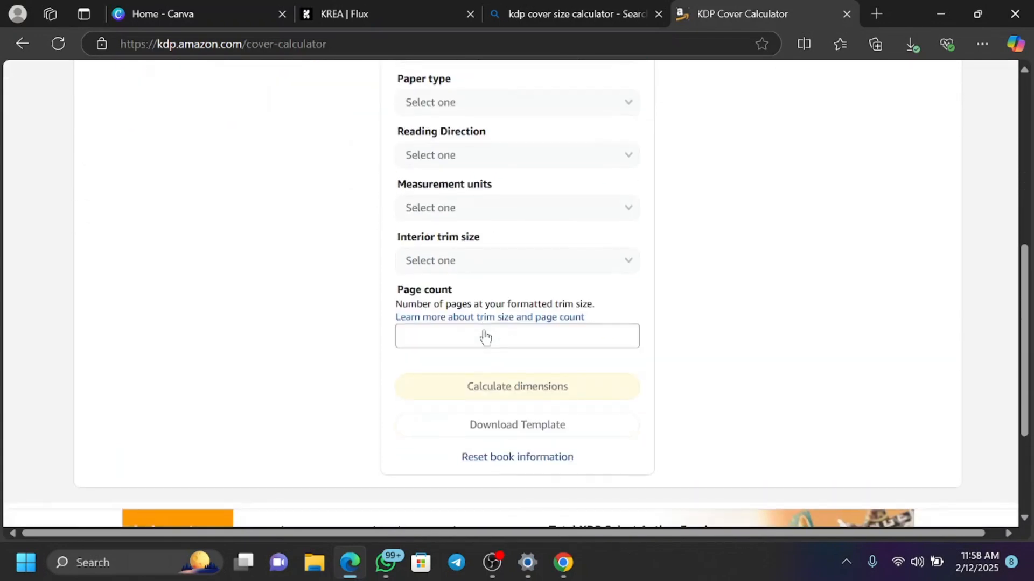
pyautogui.scroll(4, 488, 338)
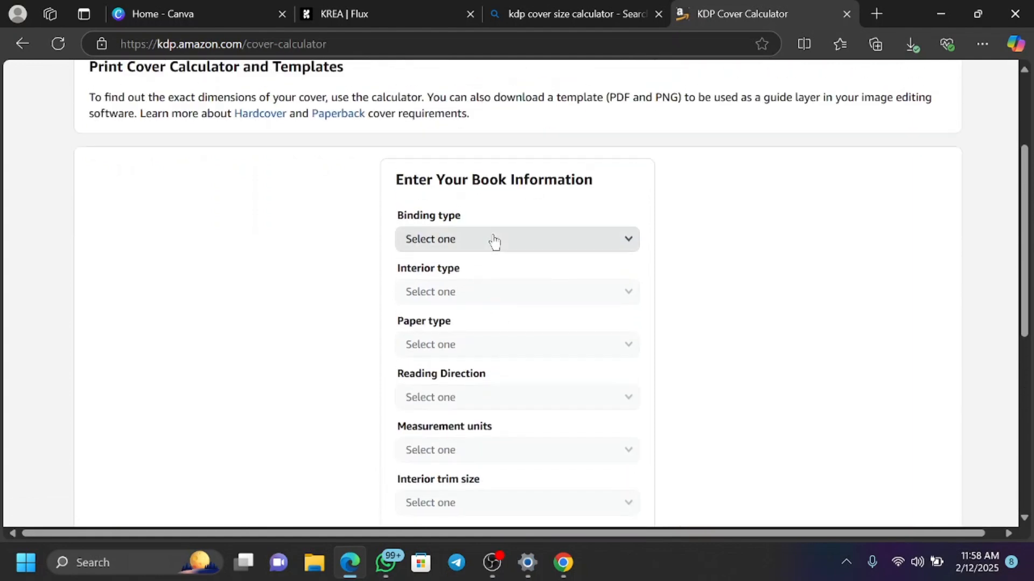
# Step: Choose Paperback, Black & white interior, White paper and Left to Right reading
pyautogui.click(489, 240)
pyautogui.click(491, 259)
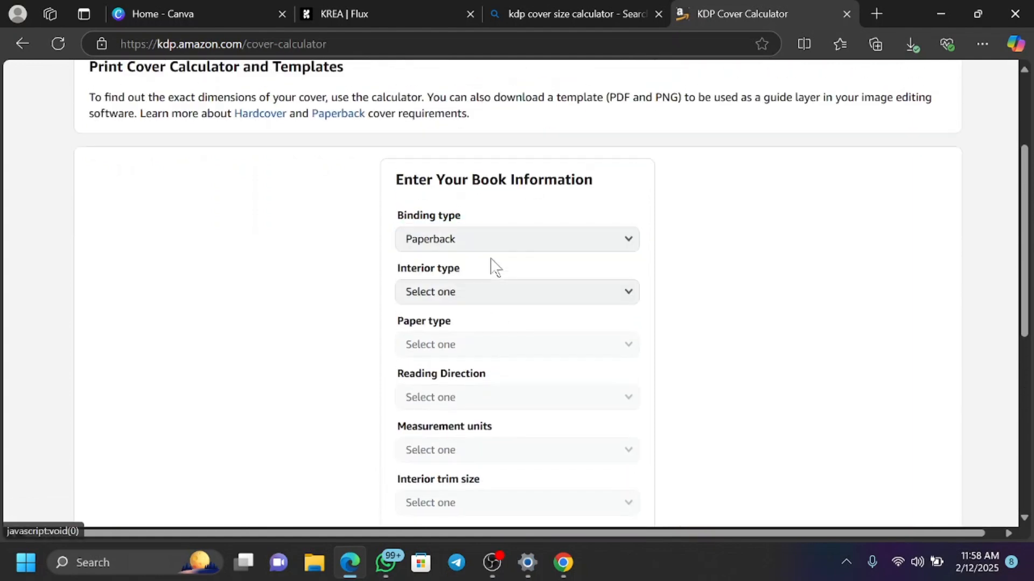
pyautogui.click(503, 302)
pyautogui.click(503, 297)
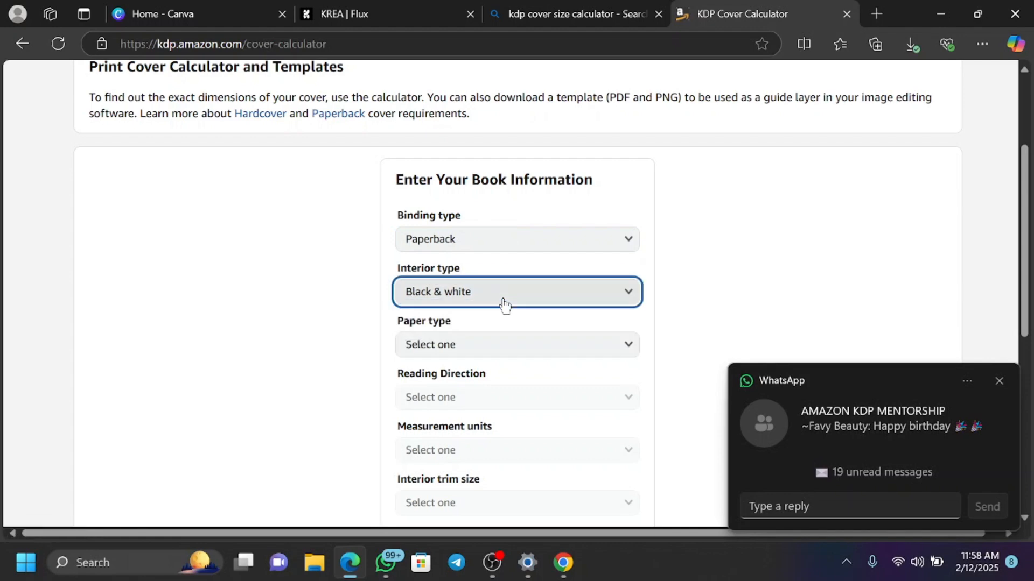
pyautogui.click(510, 350)
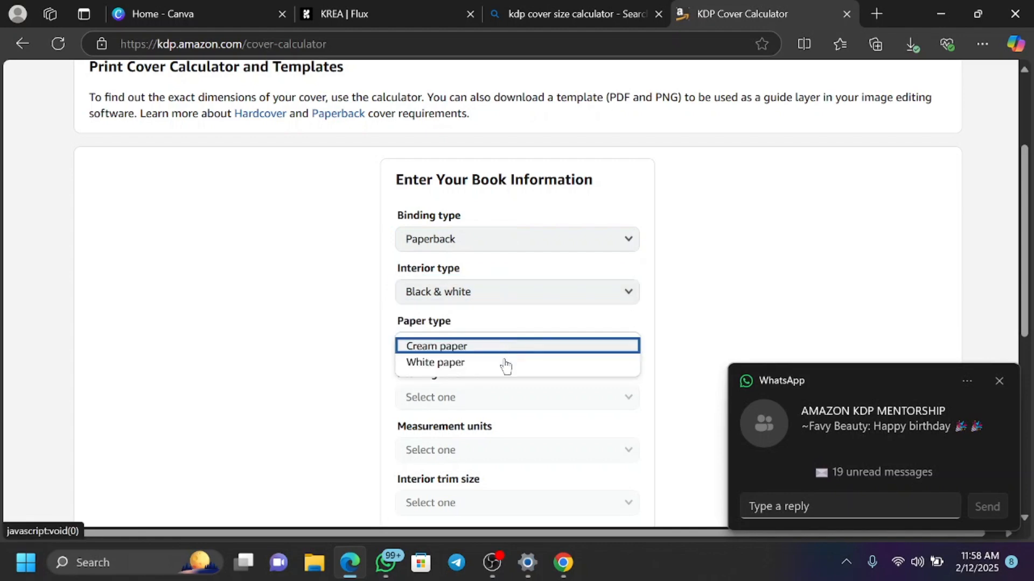
pyautogui.click(503, 364)
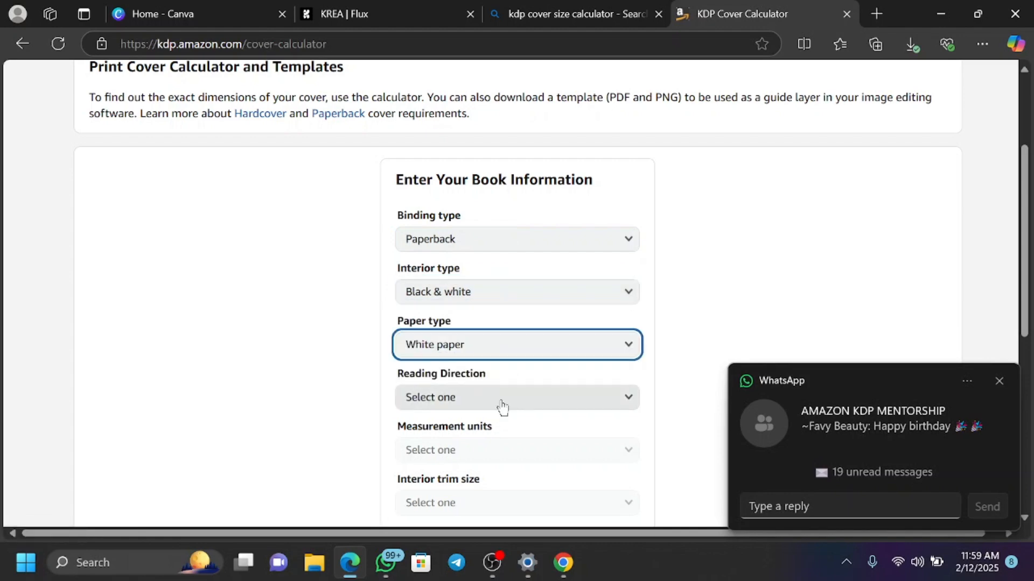
pyautogui.click(501, 405)
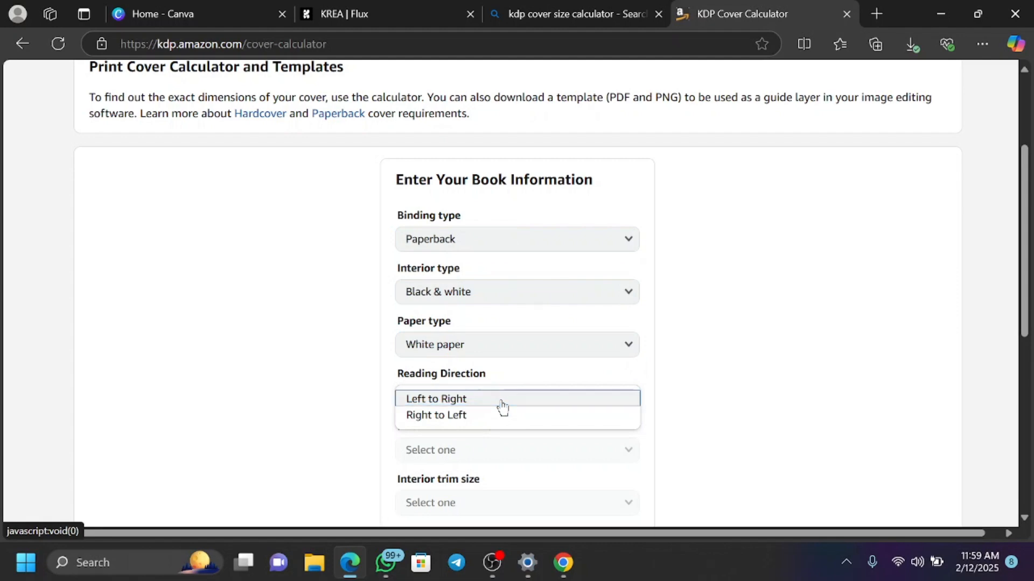
pyautogui.click(501, 404)
# Step: Set Inches, 6 x 9 in trim and 50 pages, then calculate the dimensions
pyautogui.scroll(-2, 498, 399)
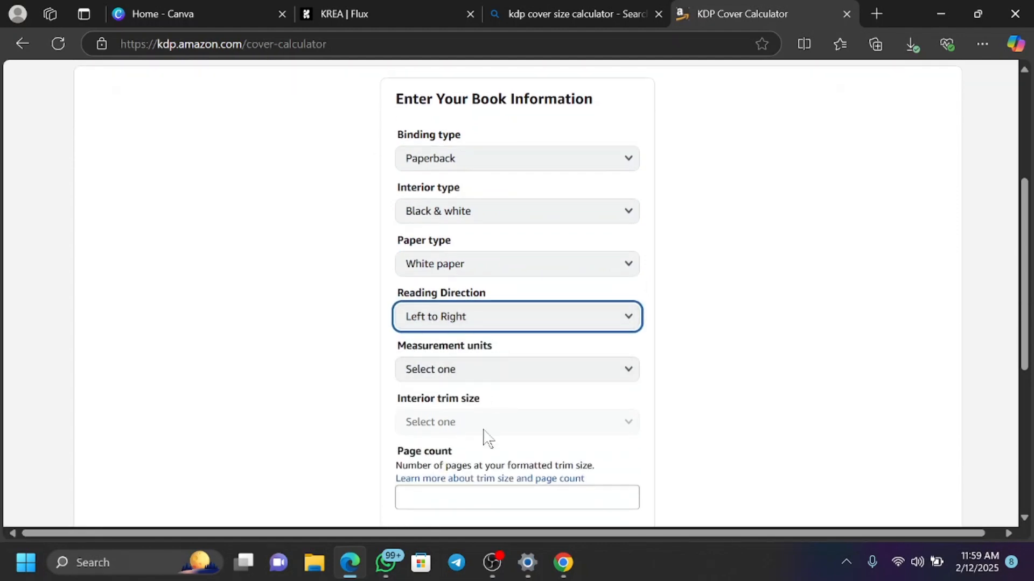
pyautogui.click(415, 369)
pyautogui.click(417, 371)
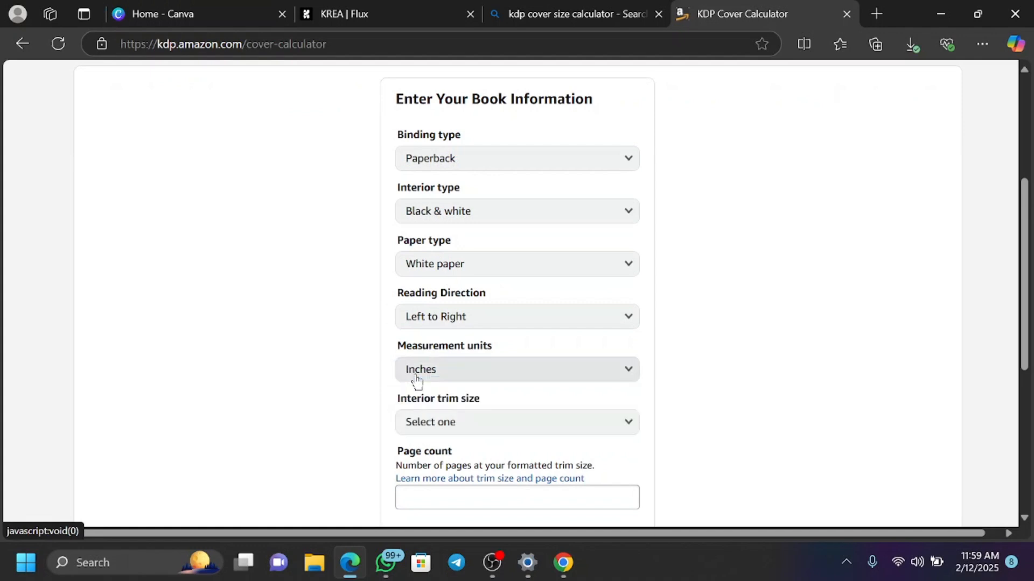
pyautogui.click(446, 377)
pyautogui.click(446, 371)
pyautogui.click(472, 428)
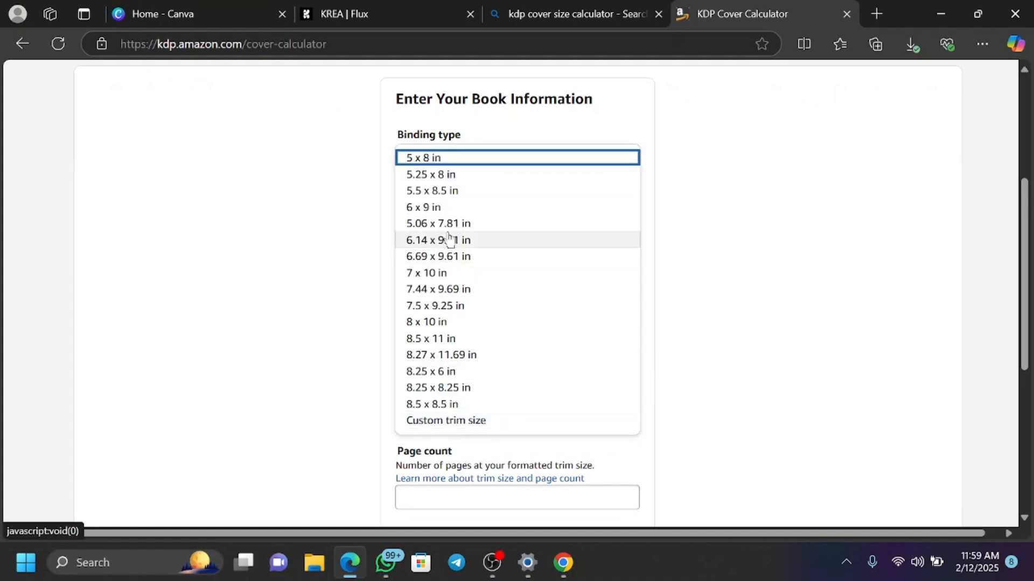
pyautogui.click(450, 207)
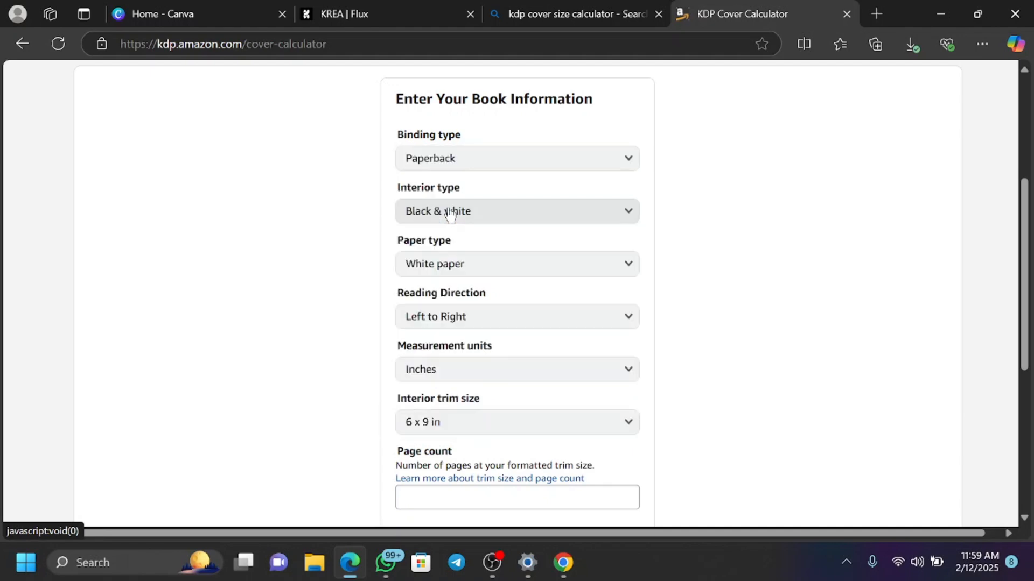
pyautogui.scroll(-3, 451, 430)
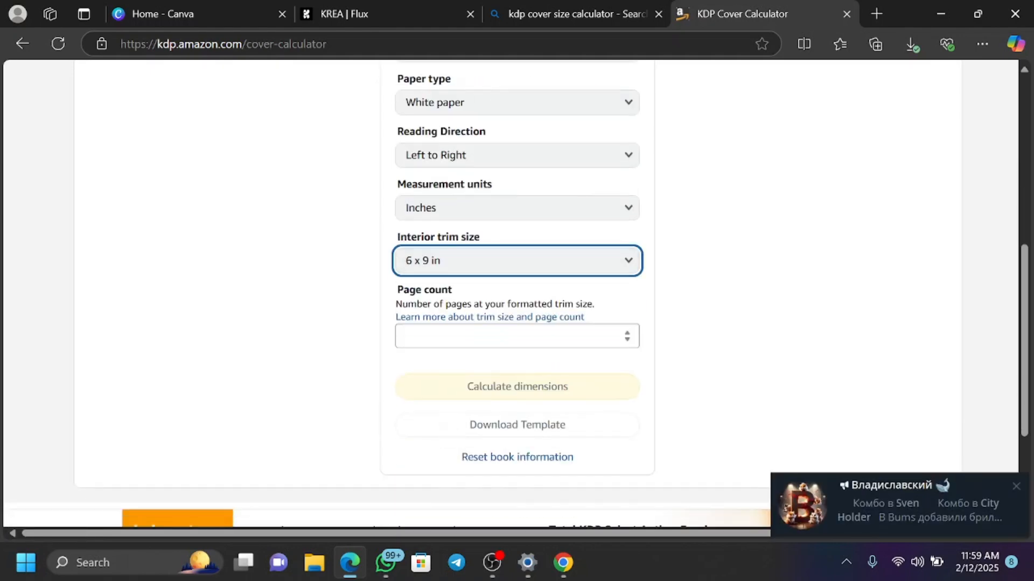
pyautogui.press('Tab')
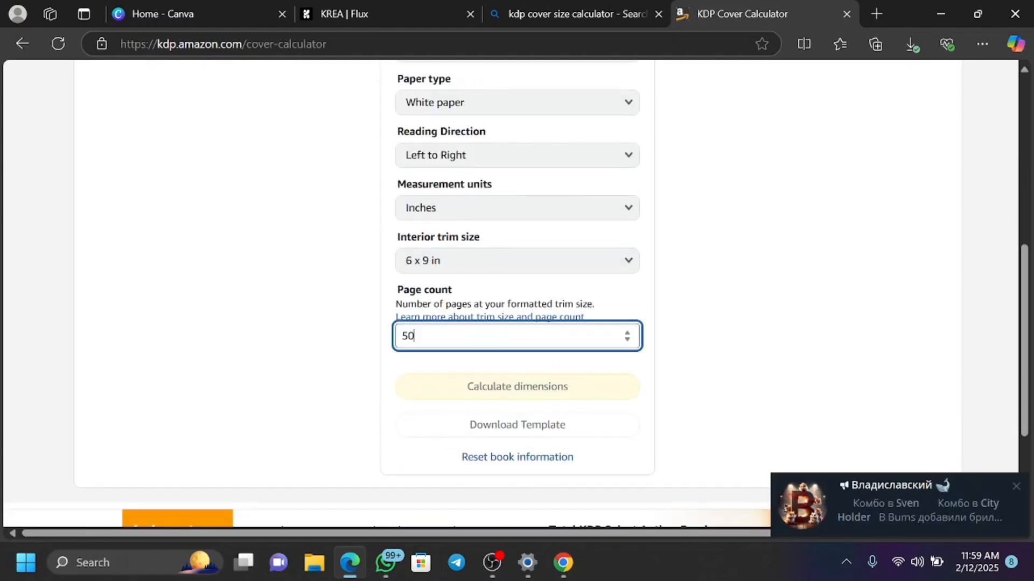
pyautogui.write('50')
pyautogui.click(495, 387)
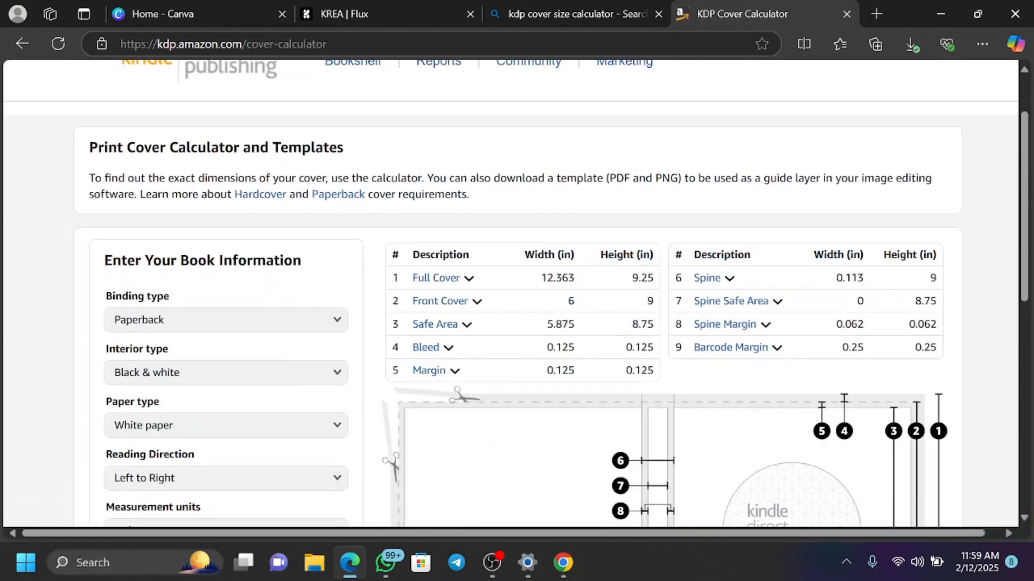
# Step: Copy the 12.363 in full cover width and return to the Canva home tab
pyautogui.doubleClick(565, 281)
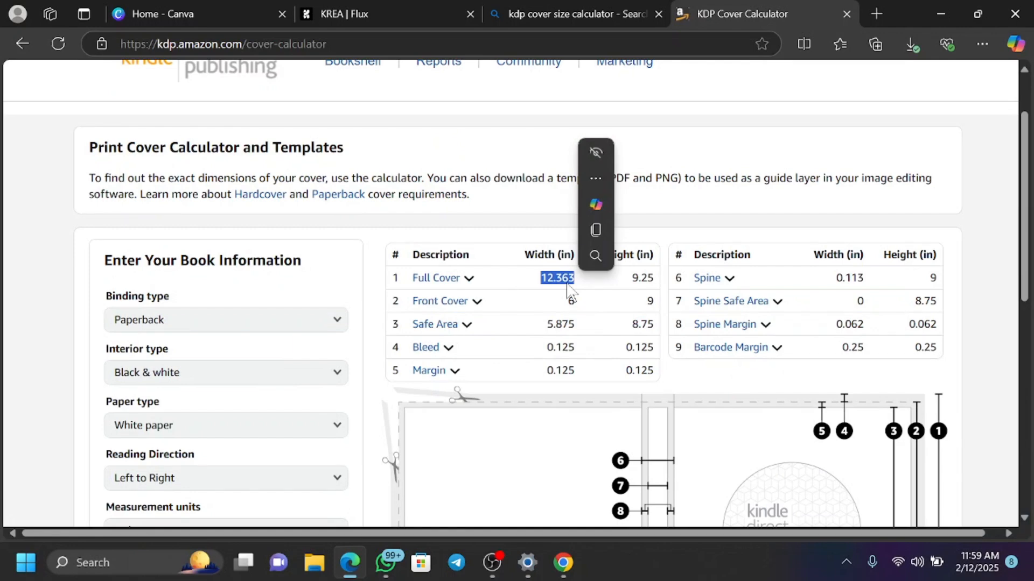
pyautogui.click(599, 222)
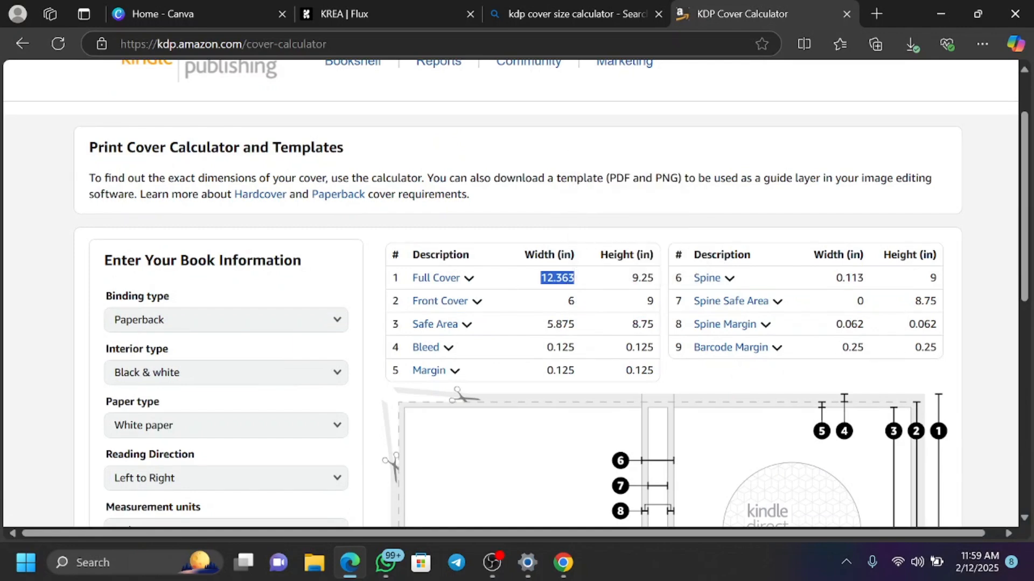
pyautogui.click(174, 8)
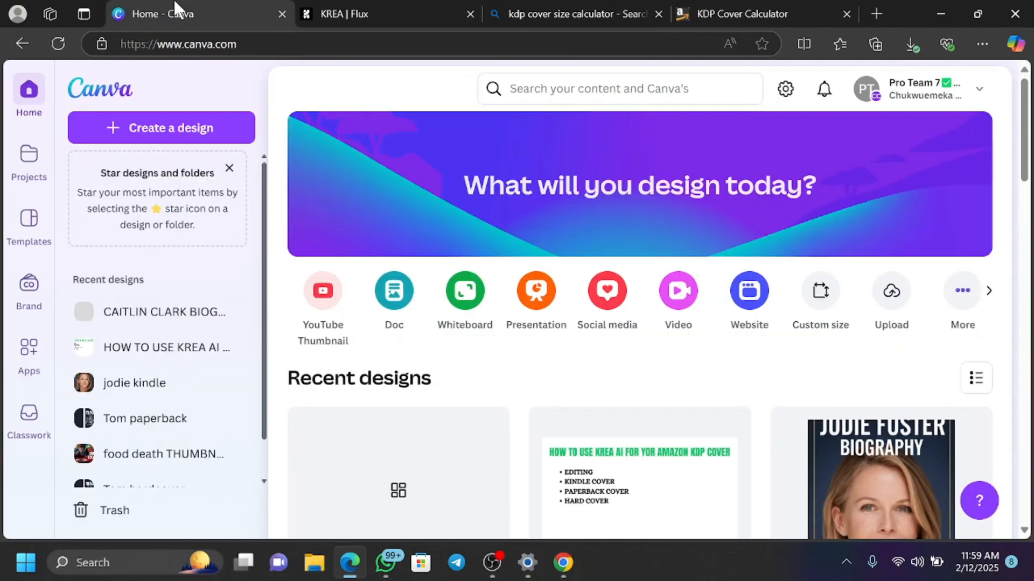
# Step: Start a custom-size design, pasting 12.363 as width and 9.25 as height
pyautogui.click(823, 302)
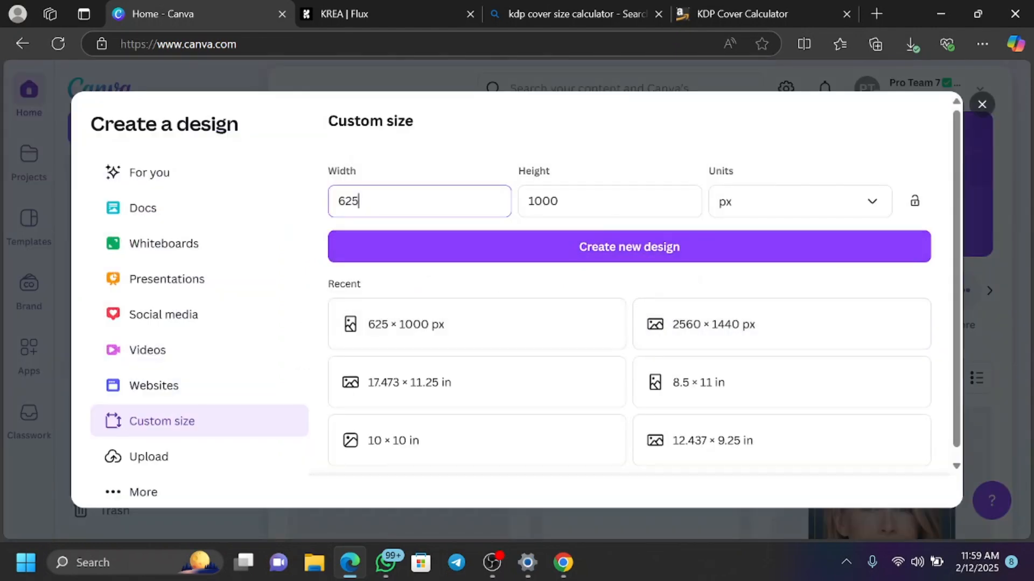
pyautogui.hotkey('ctrl', 'a')
pyautogui.rightClick(342, 202)
pyautogui.click(376, 296)
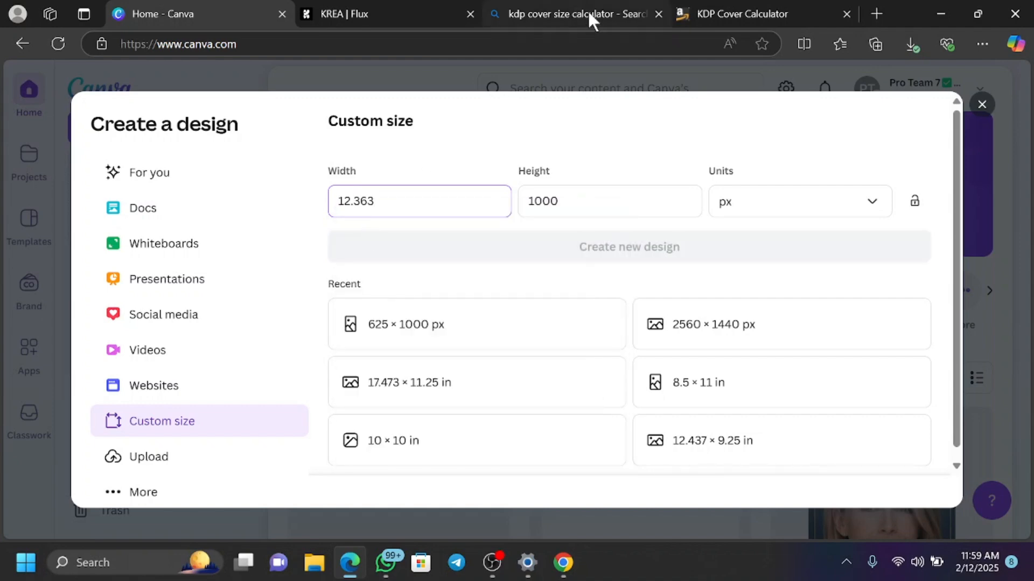
pyautogui.click(695, 21)
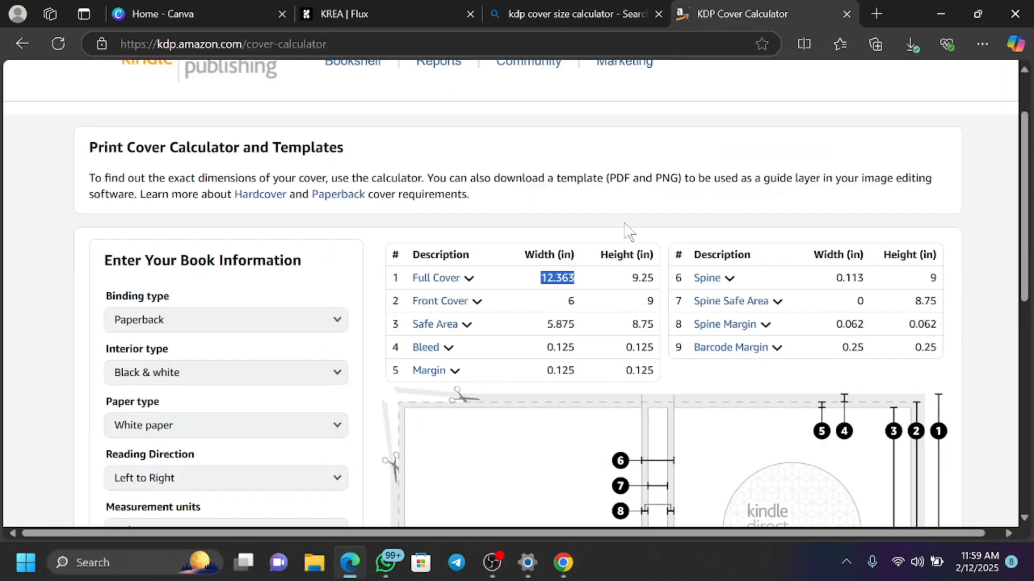
pyautogui.doubleClick(641, 278)
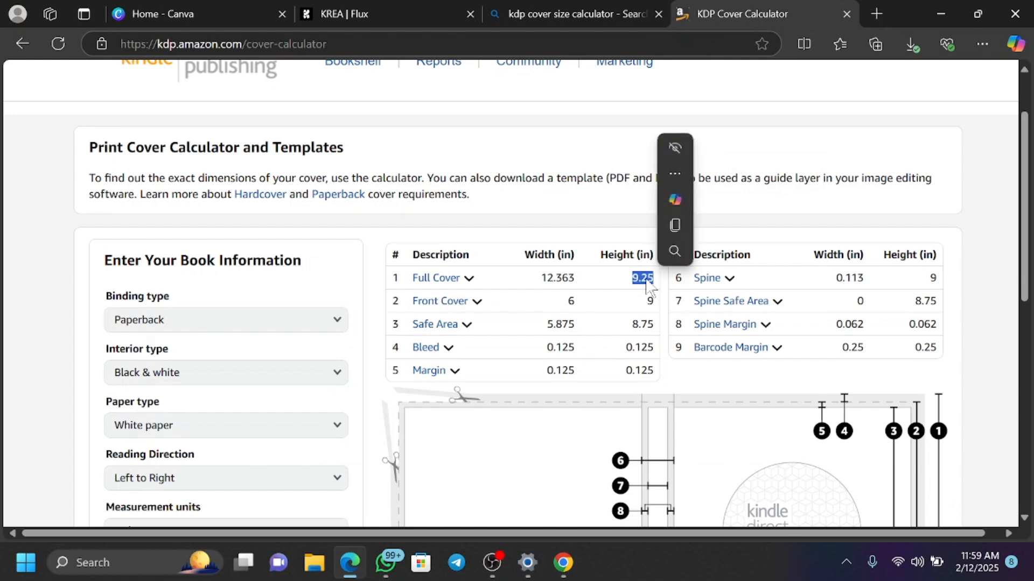
pyautogui.click(695, 225)
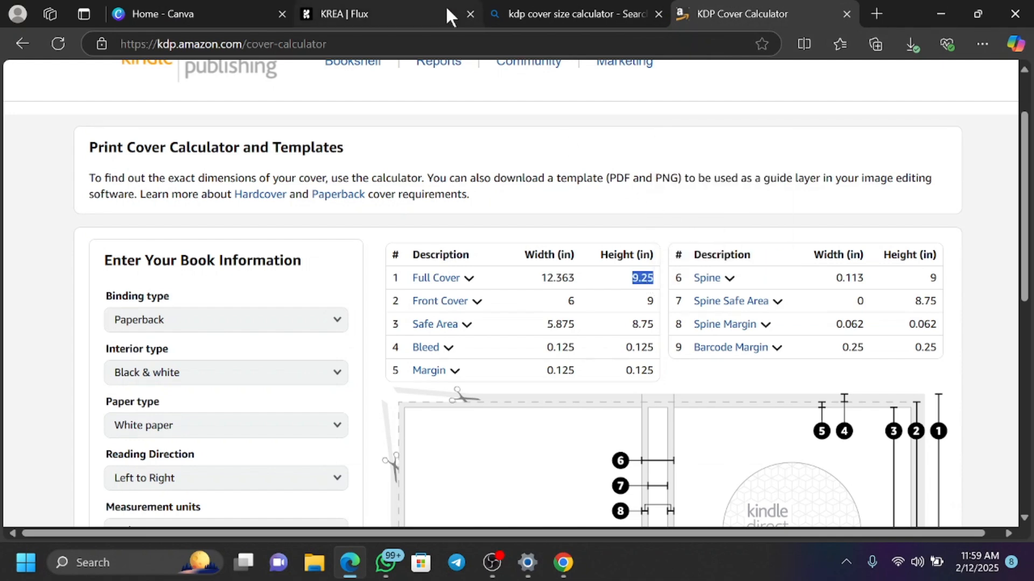
pyautogui.click(596, 13)
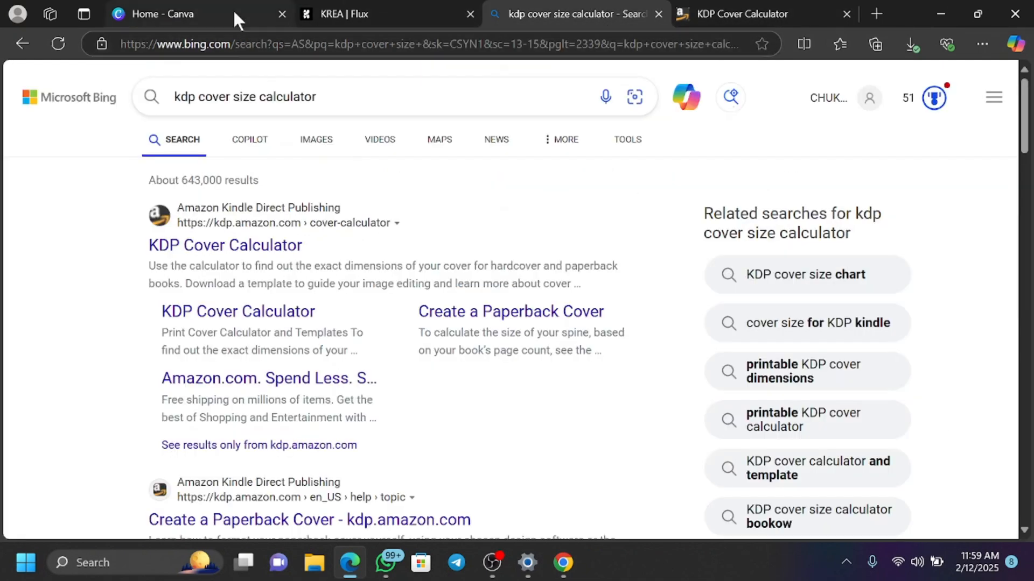
pyautogui.click(260, 21)
pyautogui.doubleClick(554, 201)
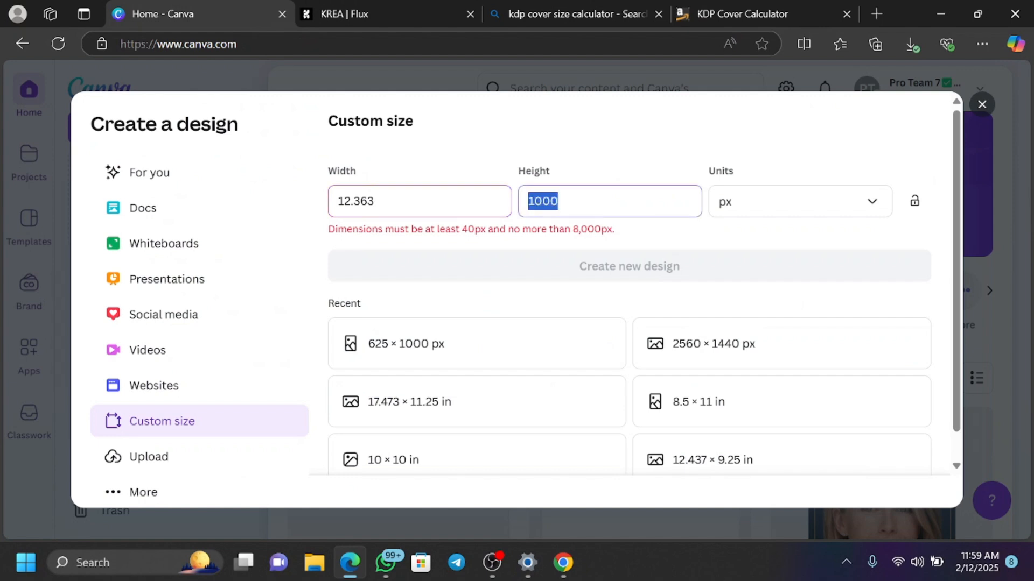
pyautogui.rightClick(546, 203)
pyautogui.click(589, 292)
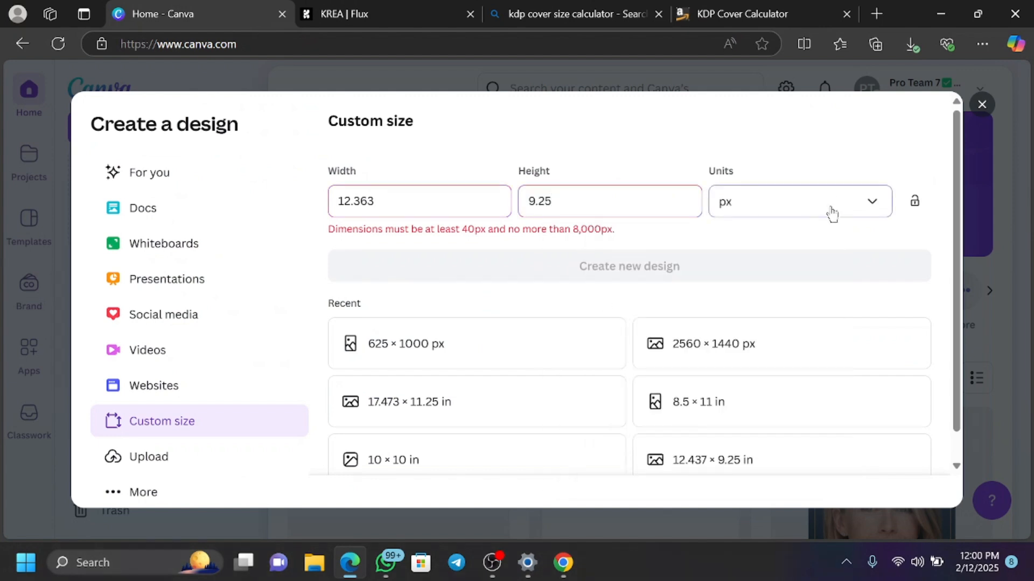
# Step: Switch the size units to inches and re-paste the 12.363 width
pyautogui.click(831, 214)
pyautogui.click(819, 277)
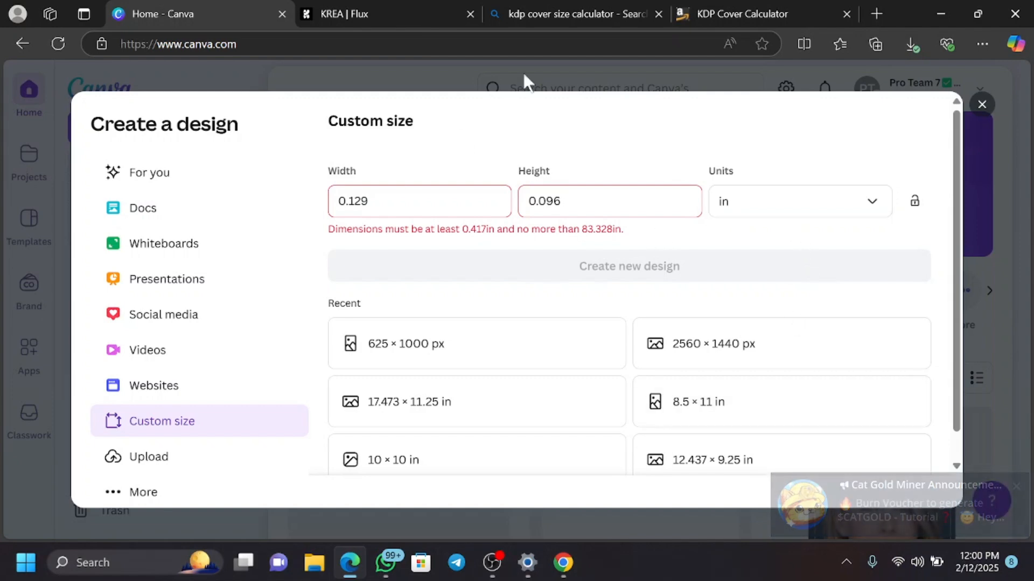
pyautogui.click(554, 14)
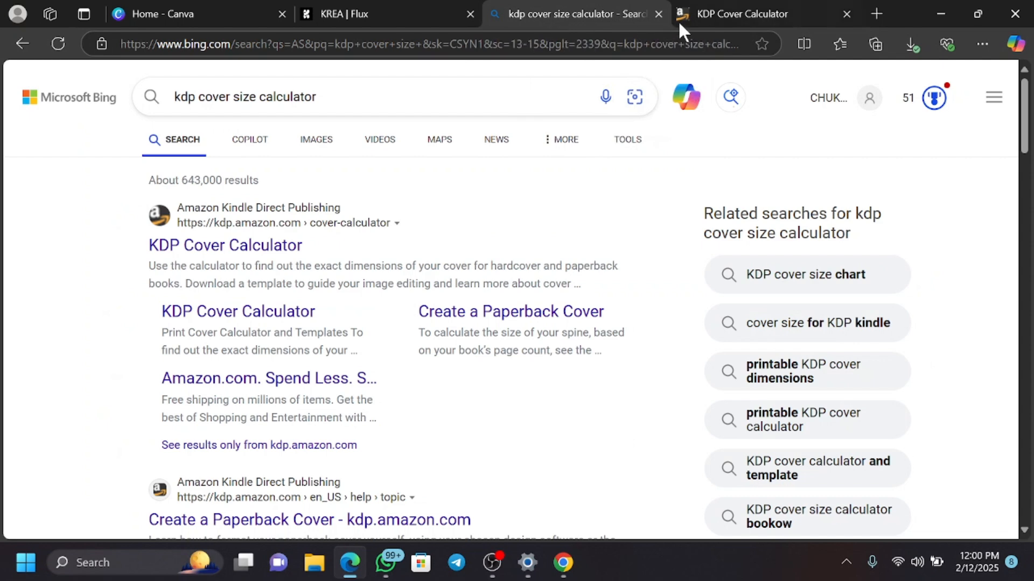
pyautogui.click(692, 16)
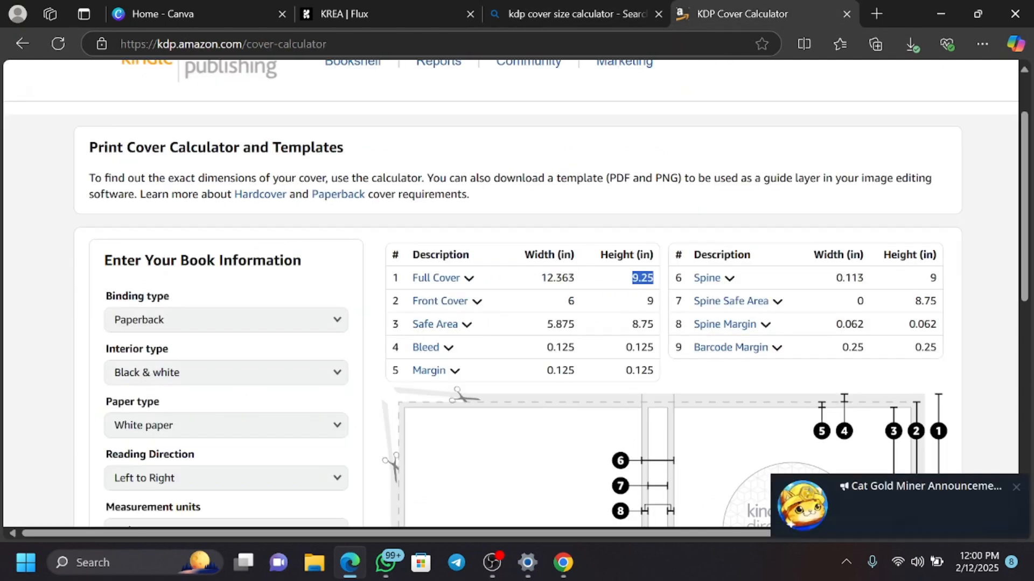
pyautogui.doubleClick(559, 278)
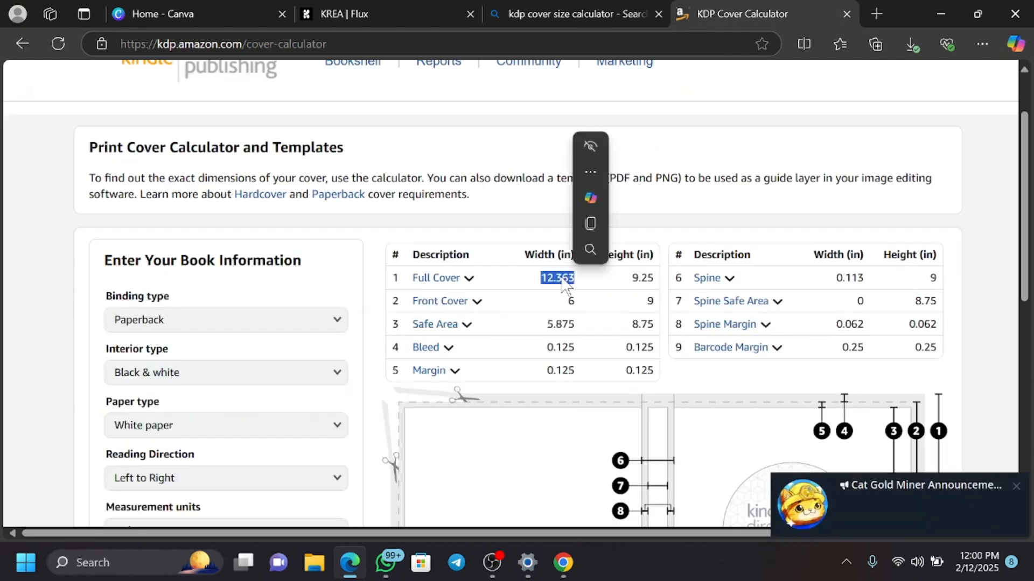
pyautogui.click(222, 12)
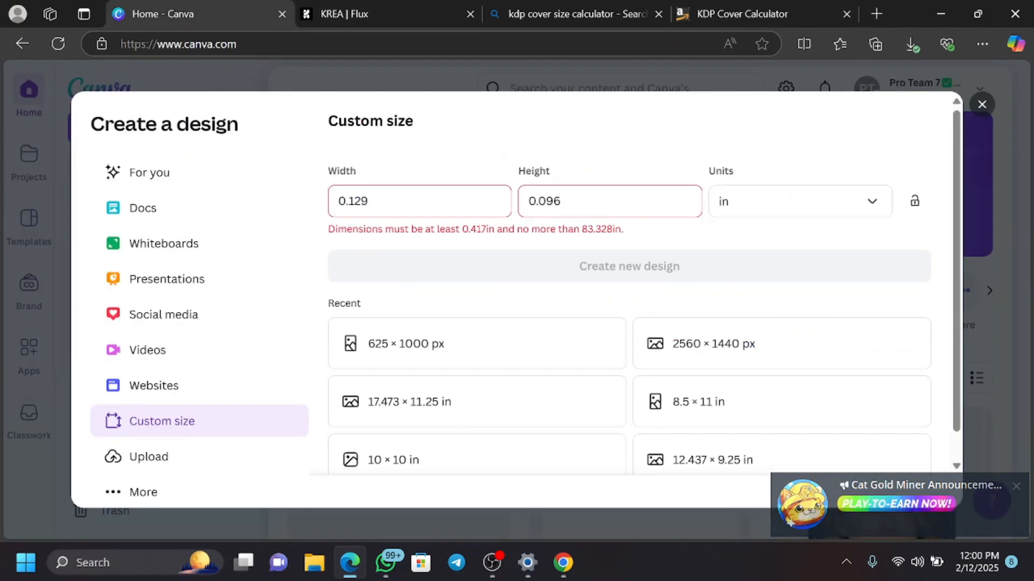
pyautogui.doubleClick(359, 201)
pyautogui.rightClick(359, 201)
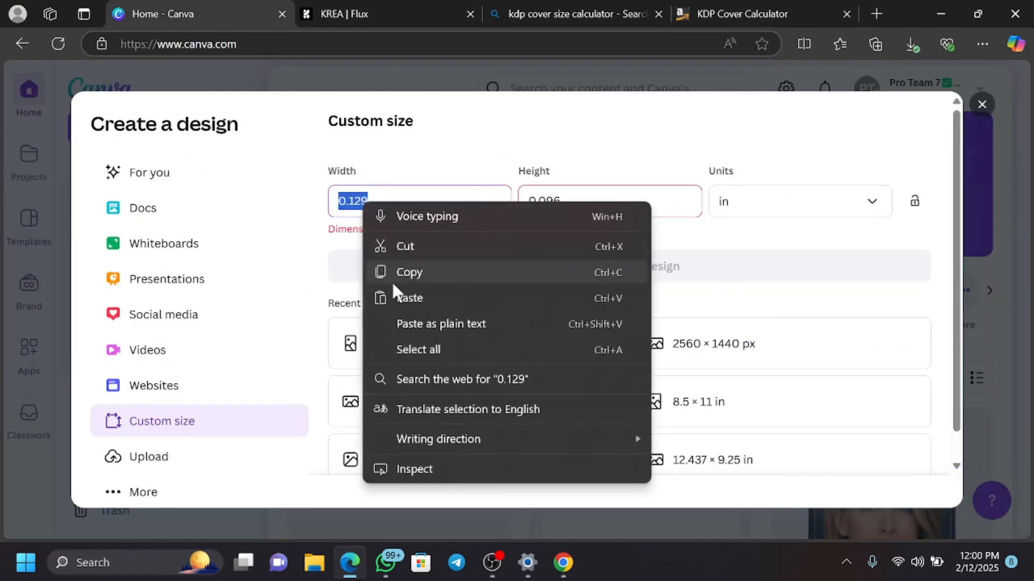
pyautogui.click(397, 296)
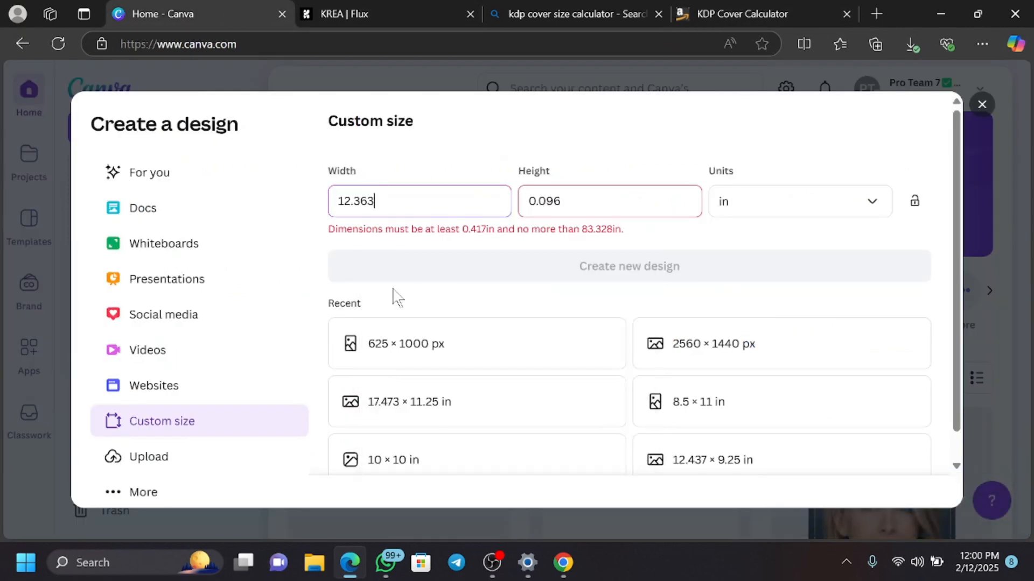
# Step: Re-paste the 9.25 height and create the blank 12.363 × 9.25 in design
pyautogui.click(715, 9)
pyautogui.doubleClick(642, 278)
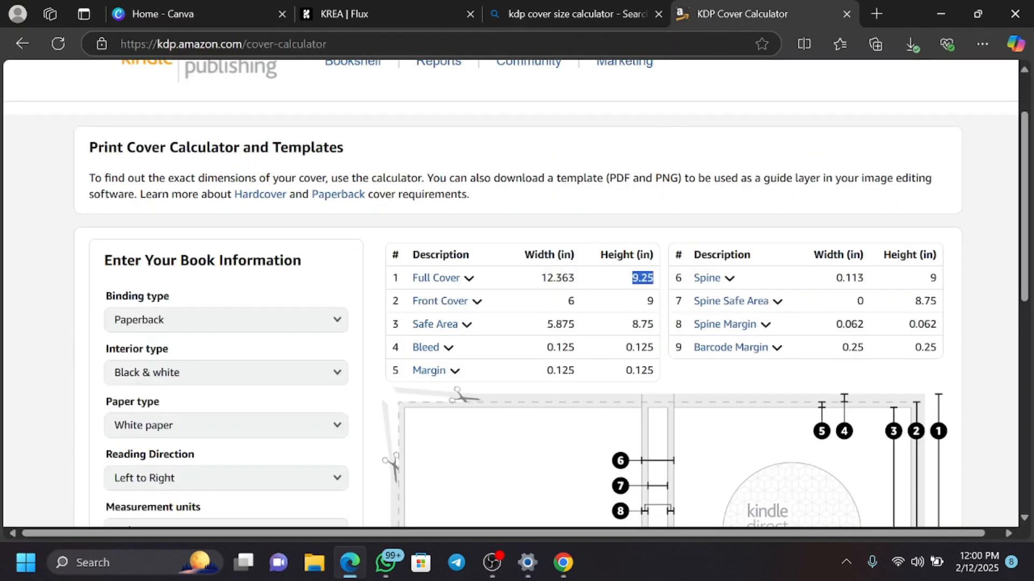
pyautogui.click(680, 224)
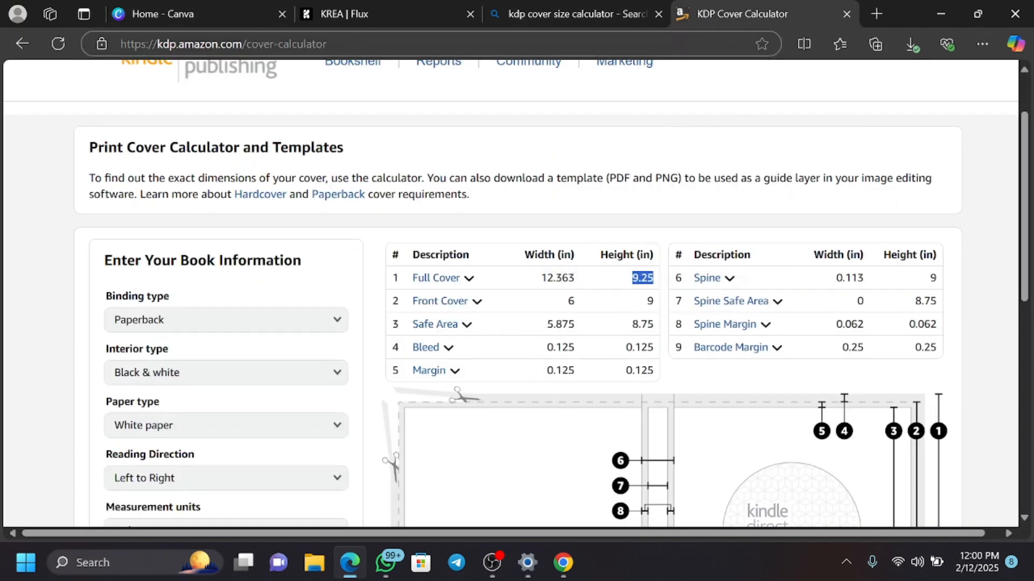
pyautogui.click(220, 2)
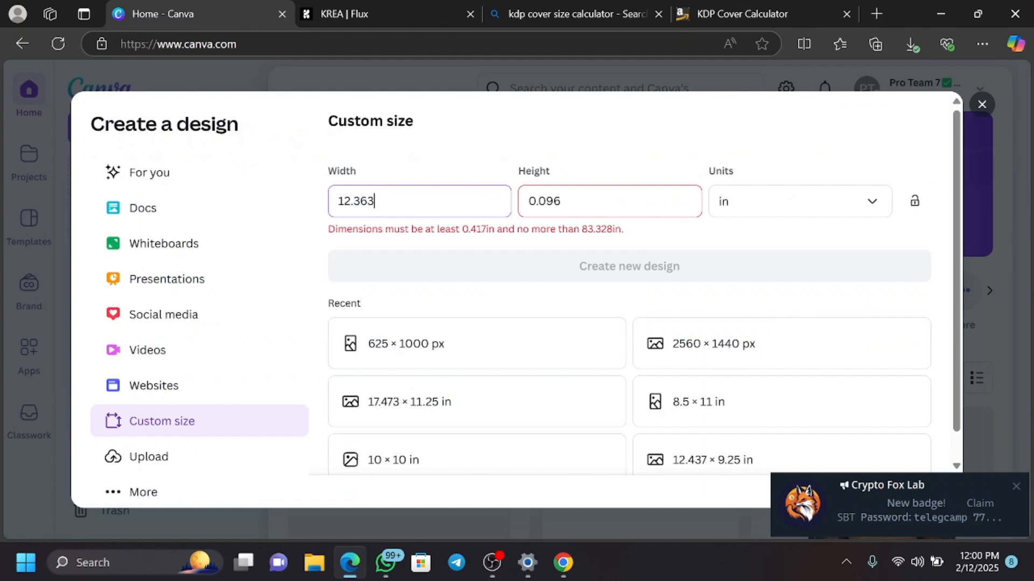
pyautogui.press('Tab')
pyautogui.rightClick(552, 202)
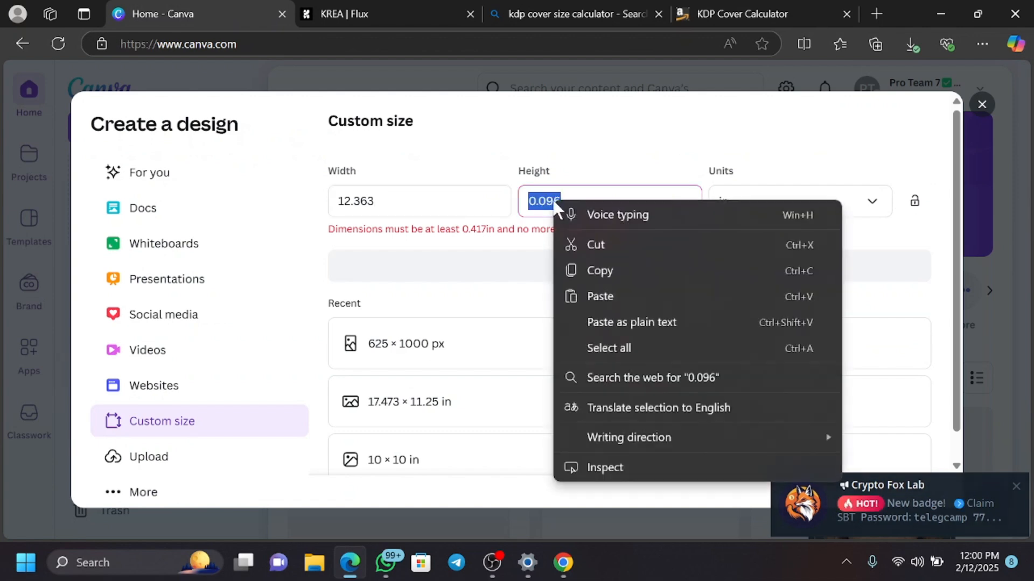
pyautogui.click(590, 291)
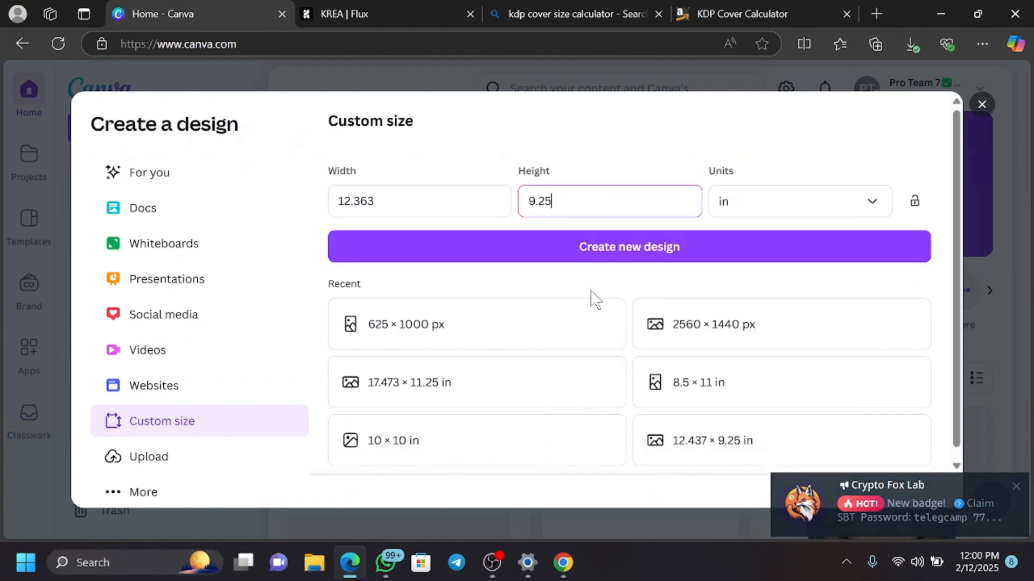
pyautogui.click(576, 245)
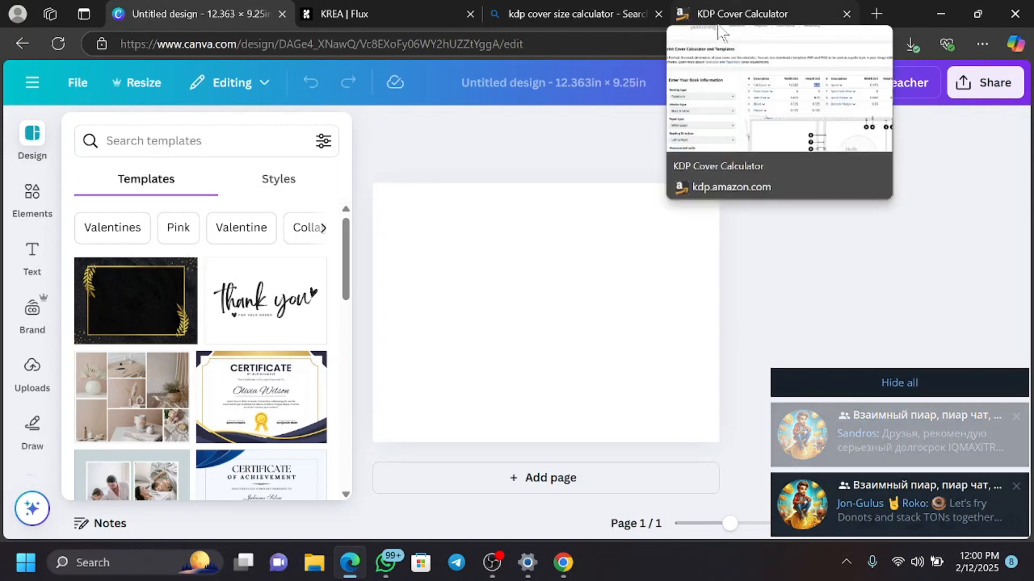
# Step: Download the PAPERBACK_6.000x9.000_50_BW_WHITE template from the KDP Cover Calculator
pyautogui.click(718, 15)
pyautogui.scroll(-6, 511, 294)
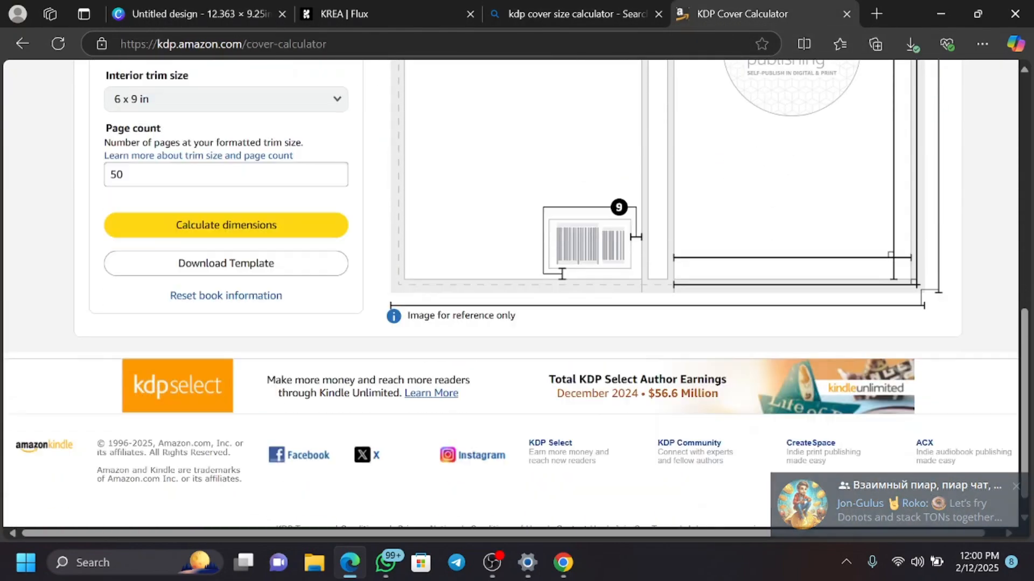
pyautogui.scroll(4, 510, 294)
pyautogui.scroll(-4, 572, 293)
pyautogui.scroll(3, 572, 293)
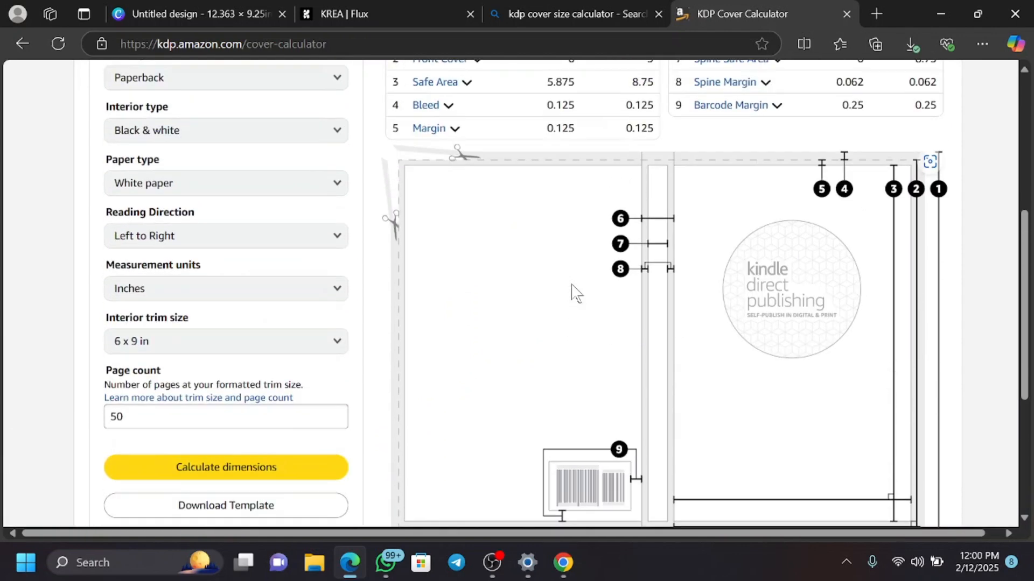
pyautogui.scroll(-1, 573, 293)
pyautogui.scroll(-3, 576, 293)
pyautogui.scroll(5, 576, 294)
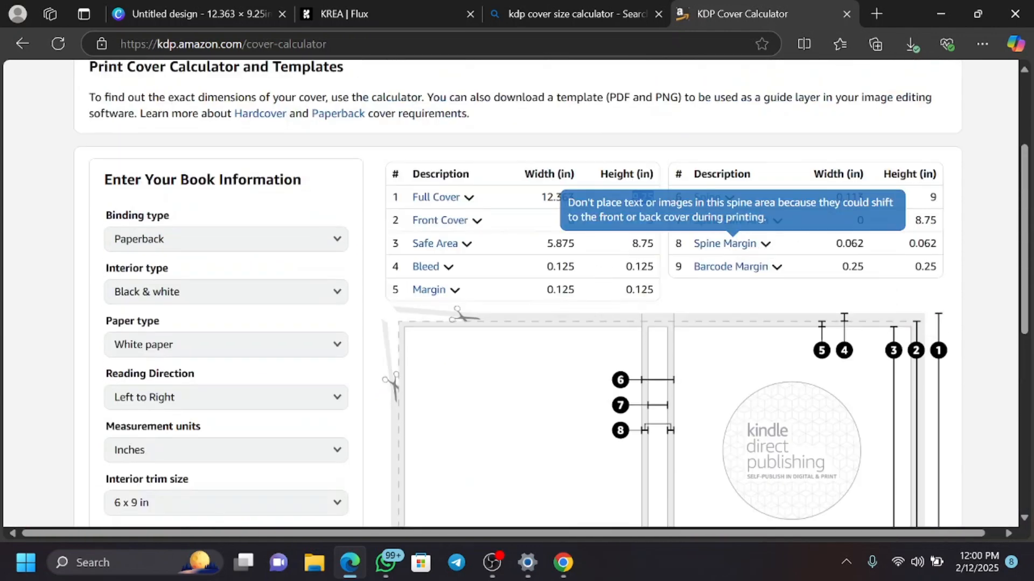
pyautogui.scroll(-3, 614, 323)
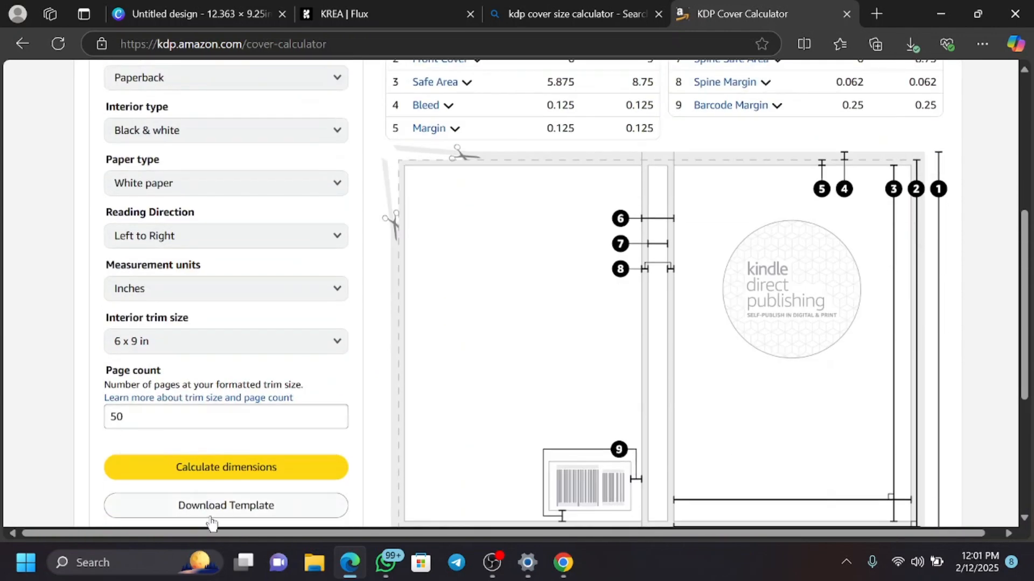
pyautogui.click(210, 519)
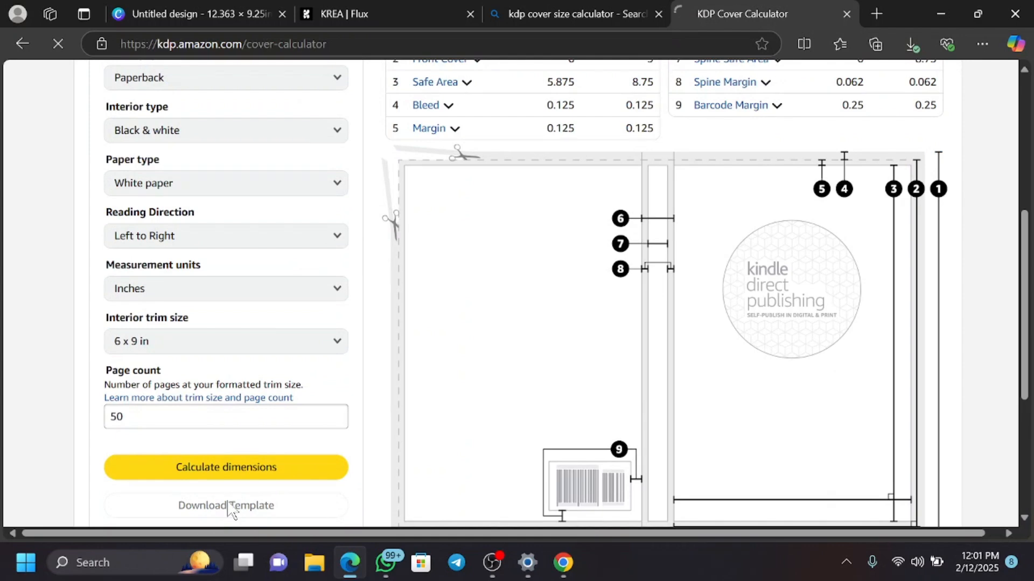
pyautogui.scroll(-1, 229, 508)
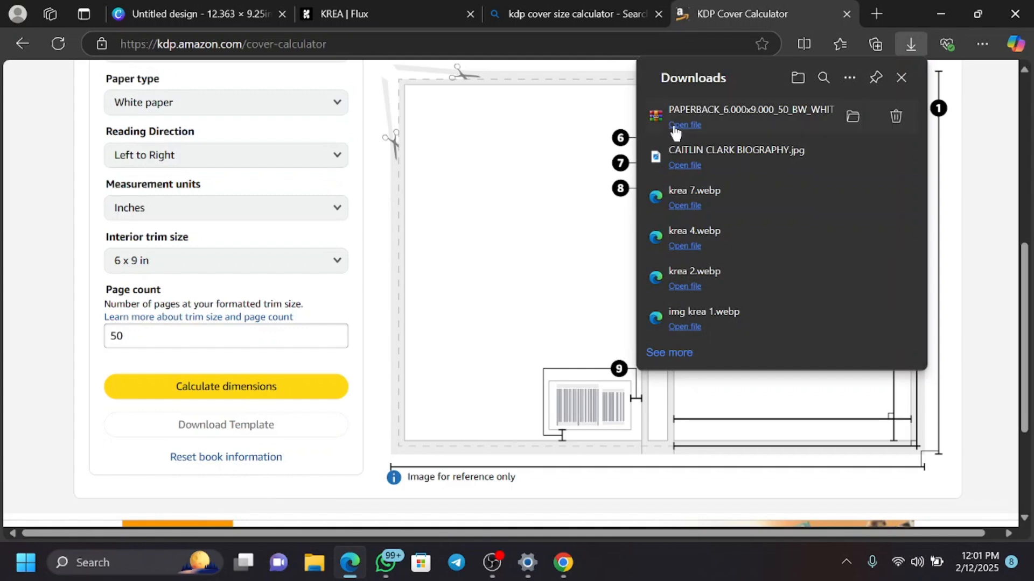
# Step: Open the PAPERBACK_6.000x9.000_50_BW_WHITE_en_US.zip archive in WinRAR and launch its template PDF
pyautogui.click(676, 126)
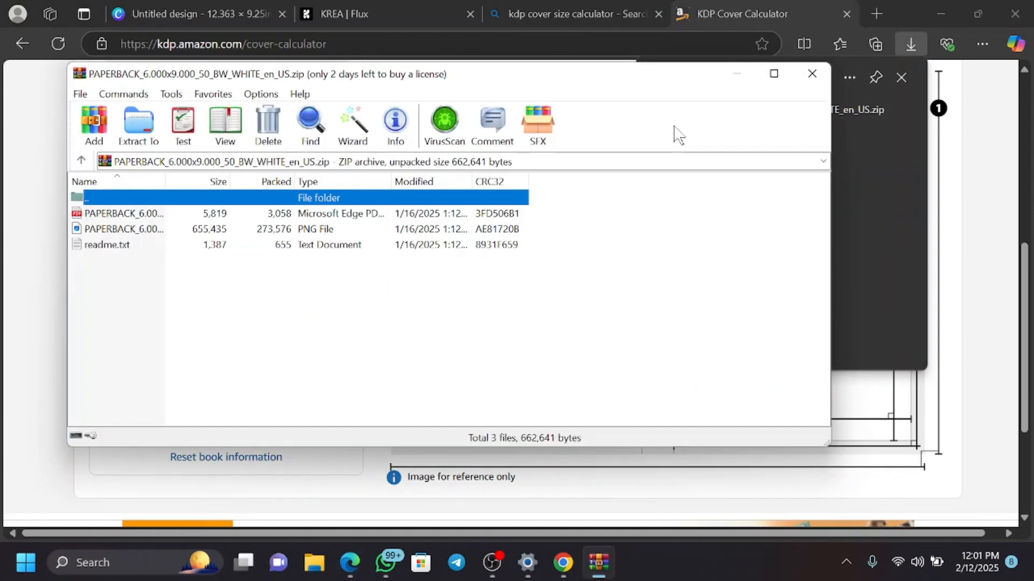
pyautogui.click(386, 216)
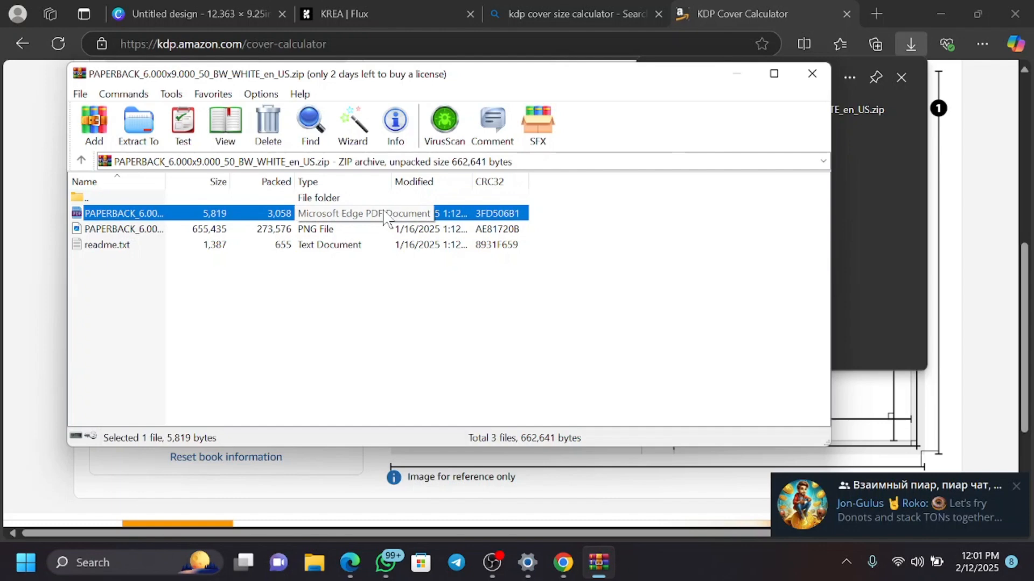
pyautogui.click(177, 218)
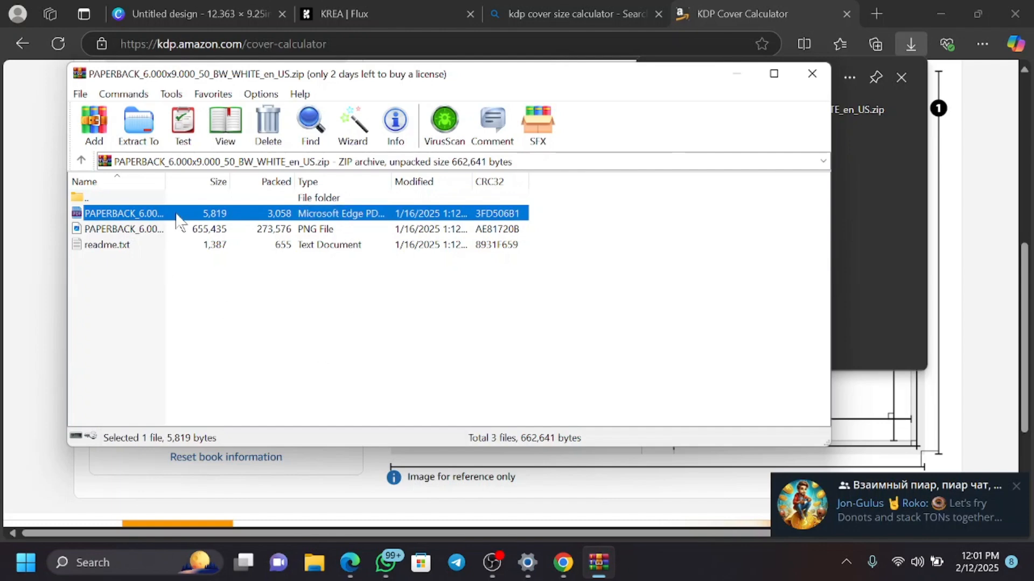
pyautogui.doubleClick(463, 215)
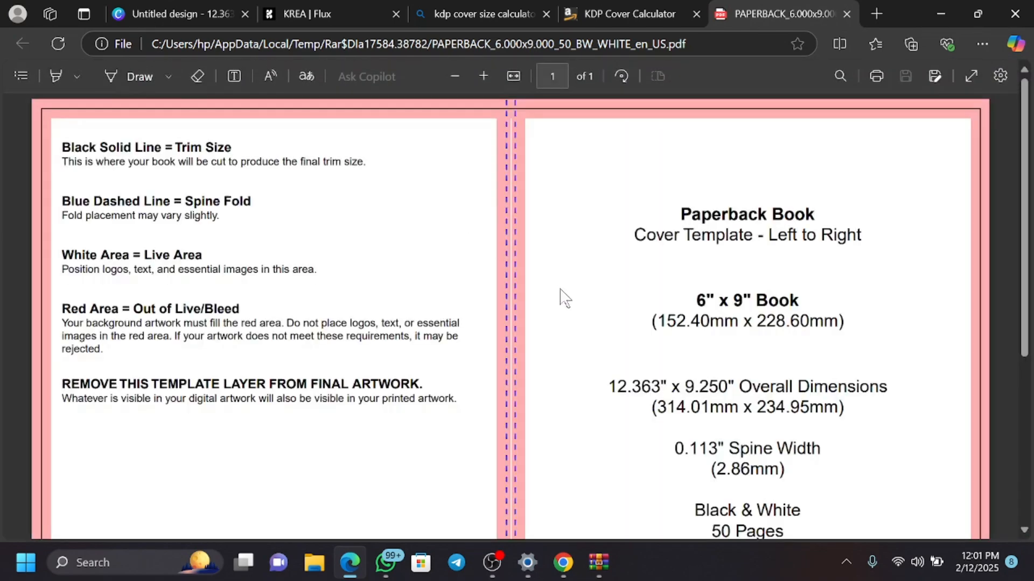
# Step: Confirm the template PDF's 12.363 x 9.250 in overall size and 0.113 in spine, then go back to Canva
pyautogui.scroll(-5, 560, 296)
pyautogui.scroll(4, 683, 298)
pyautogui.scroll(1, 684, 298)
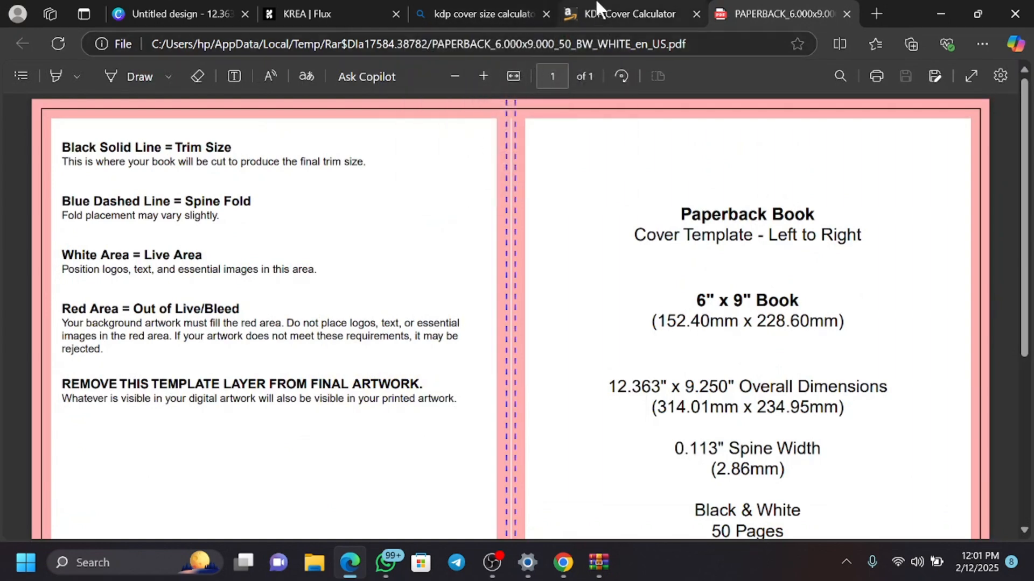
pyautogui.click(594, 22)
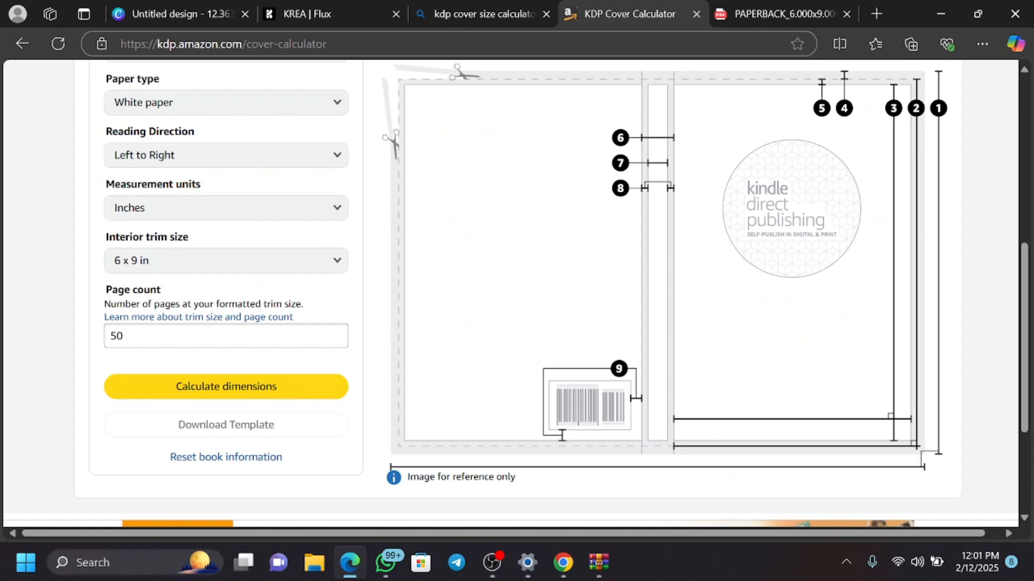
pyautogui.click(167, 19)
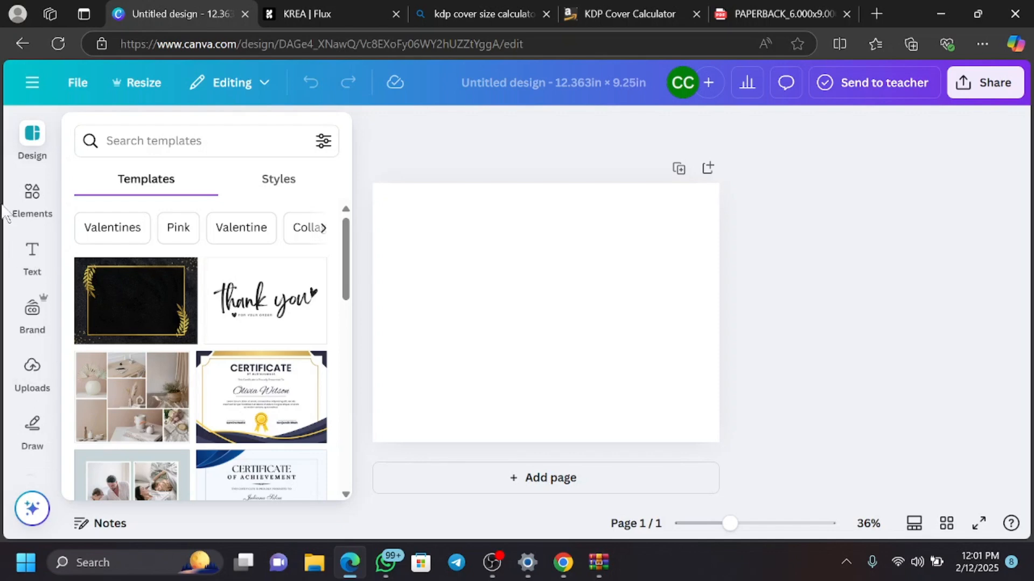
# Step: Upload the 'template' image from the Downloads folder to Canva
pyautogui.click(30, 389)
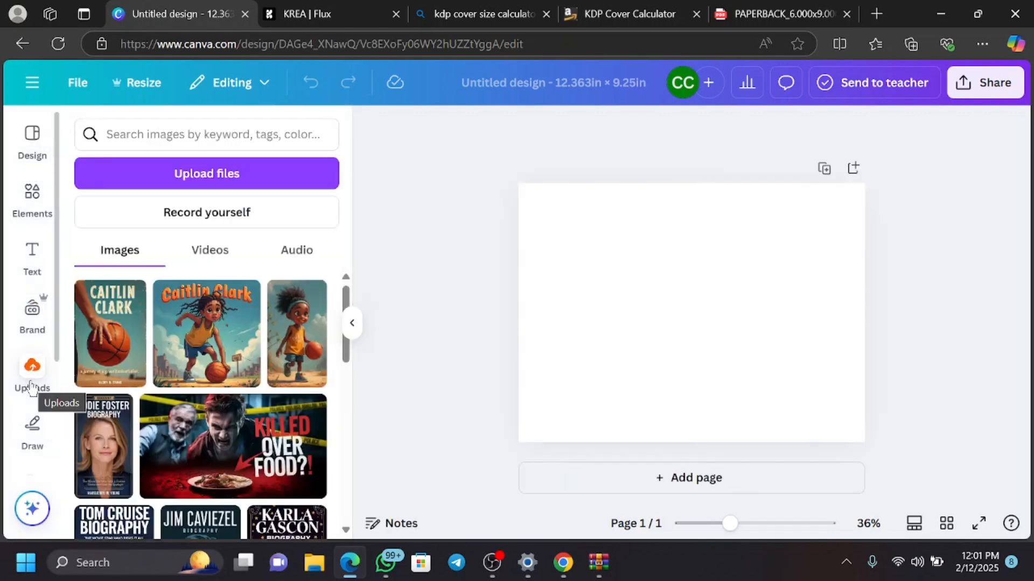
pyautogui.click(175, 172)
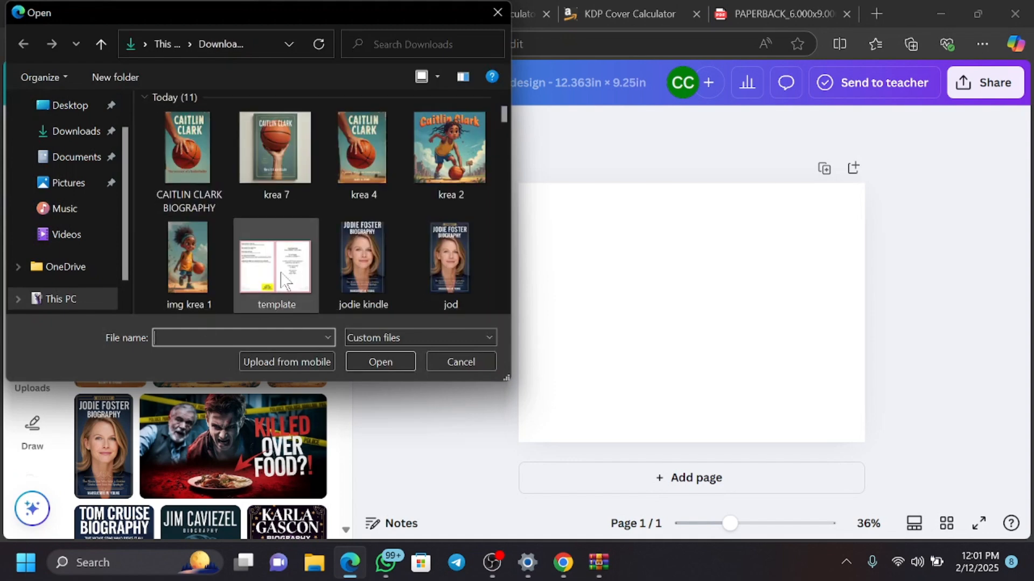
pyautogui.click(27, 138)
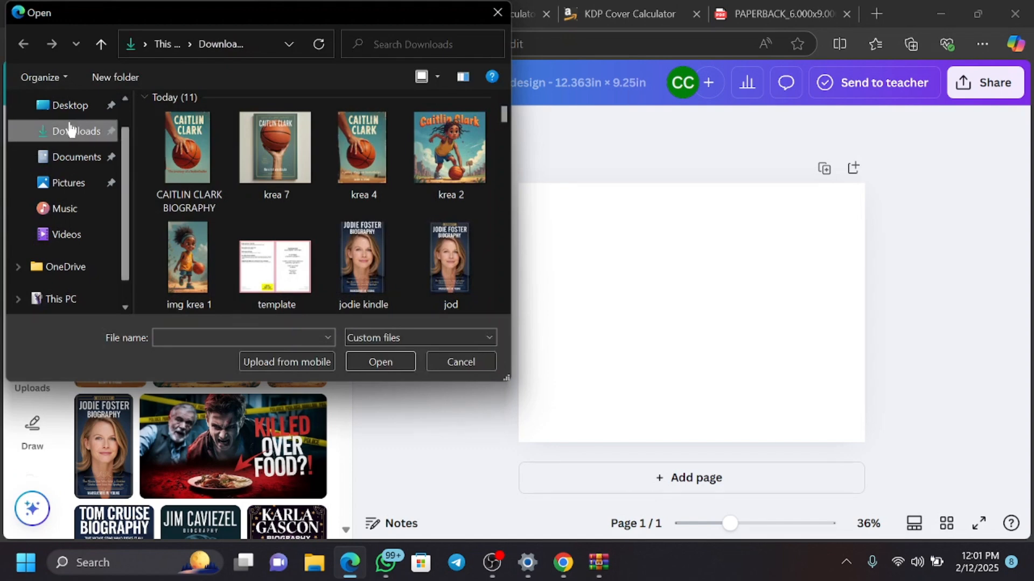
pyautogui.click(258, 268)
pyautogui.click(371, 366)
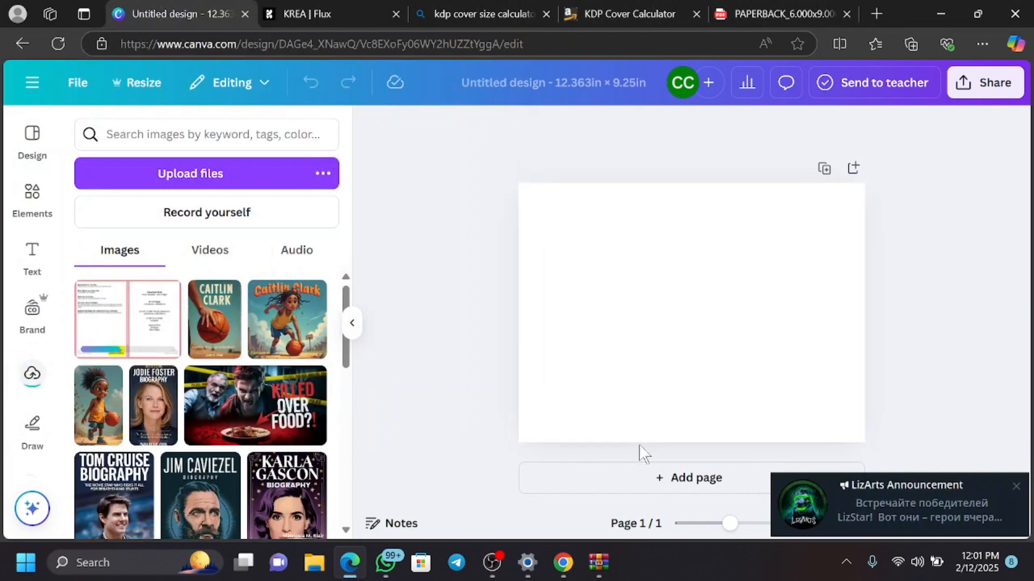
# Step: Place the template image on the page and stretch it to fill the 12.363 × 9.25 in page
pyautogui.click(139, 323)
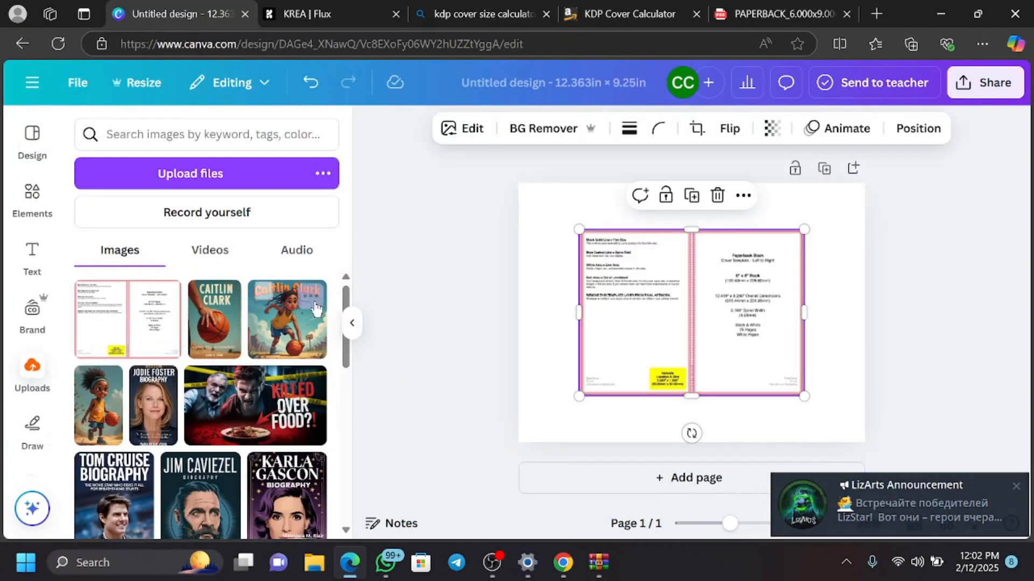
pyautogui.moveTo(711, 291); pyautogui.dragTo(650, 235)
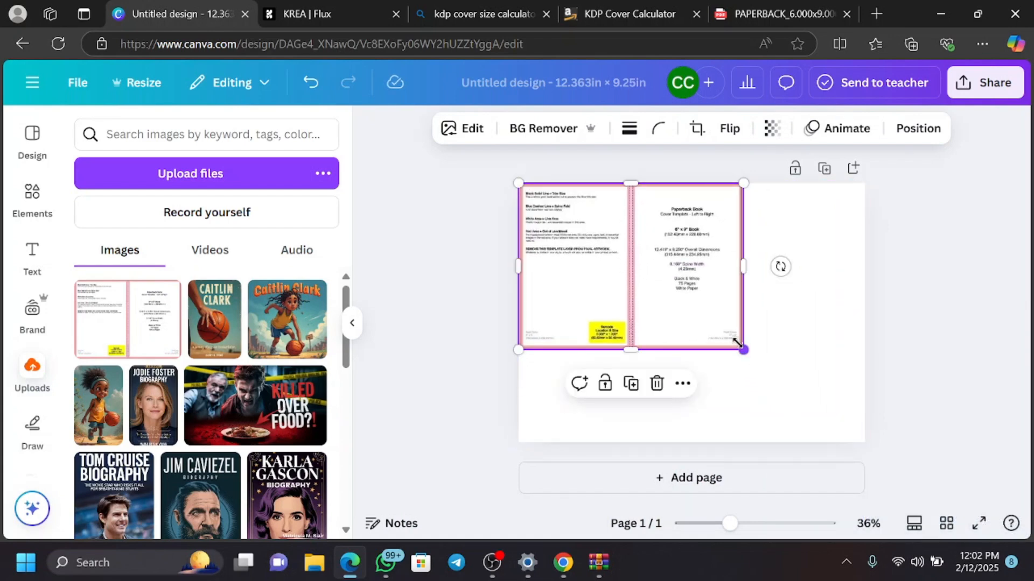
pyautogui.moveTo(743, 350); pyautogui.dragTo(843, 484)
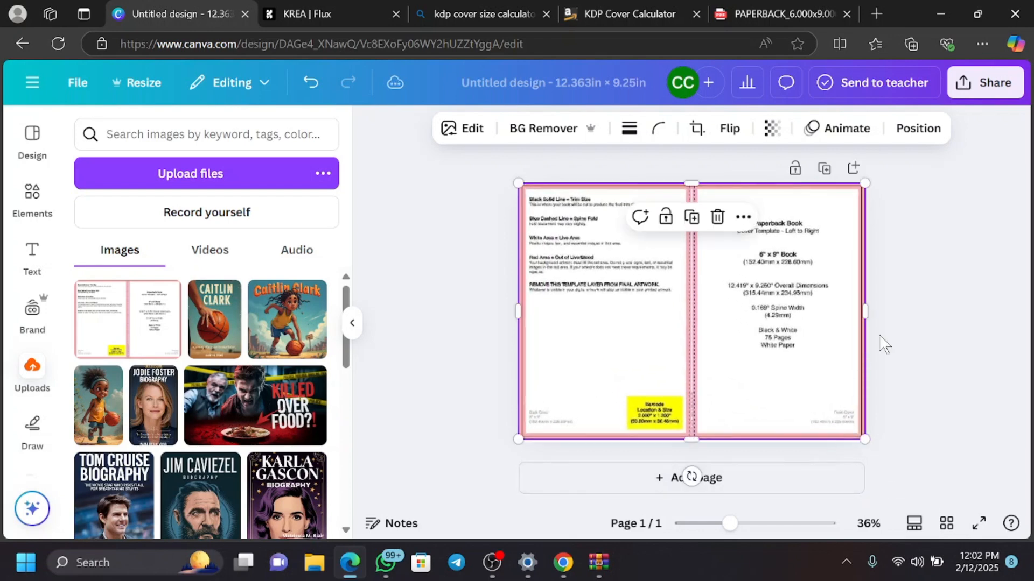
pyautogui.click(878, 345)
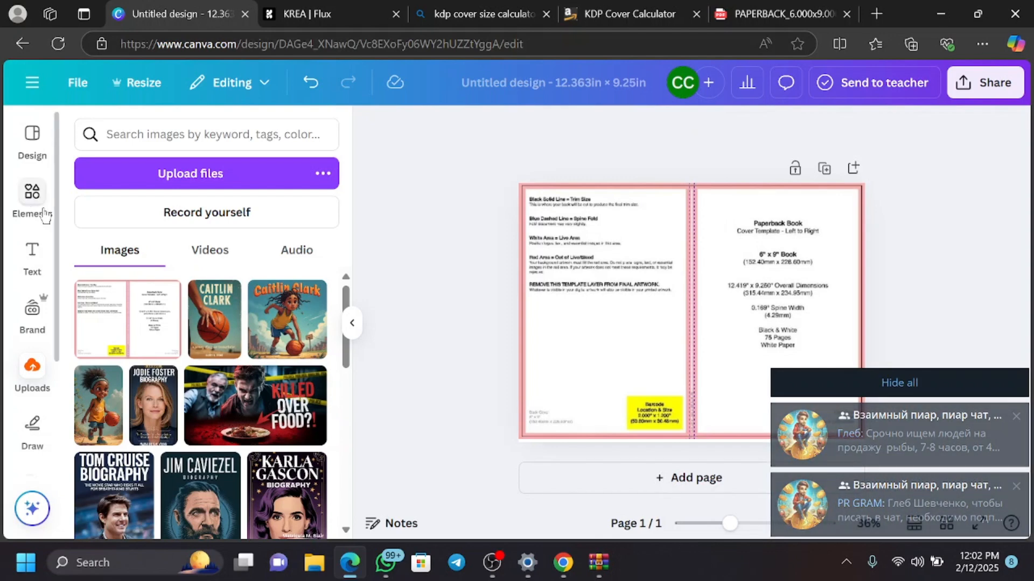
# Step: Add the recently used square and stretch it over the back-cover half, up to the spine
pyautogui.click(39, 206)
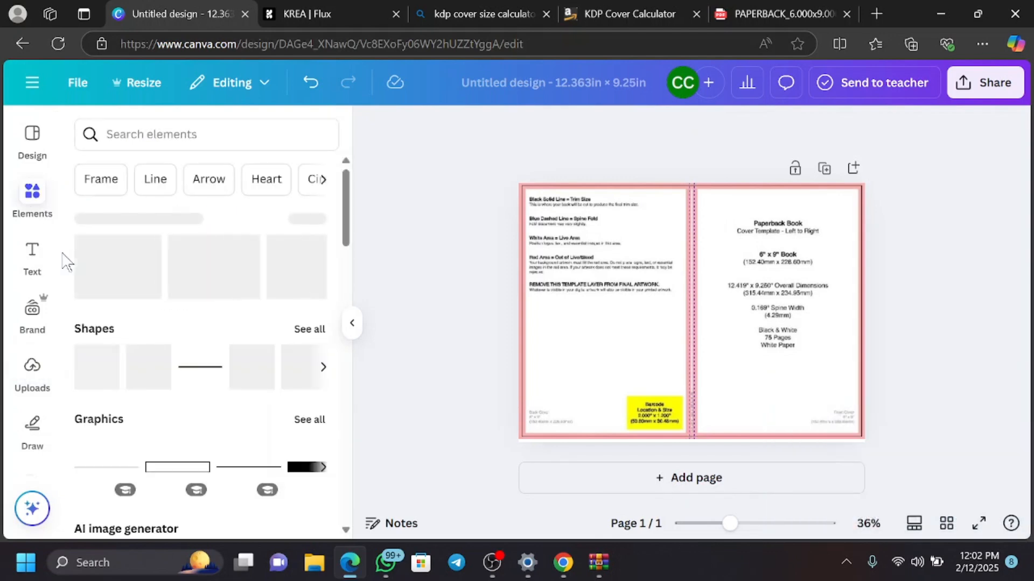
pyautogui.click(125, 251)
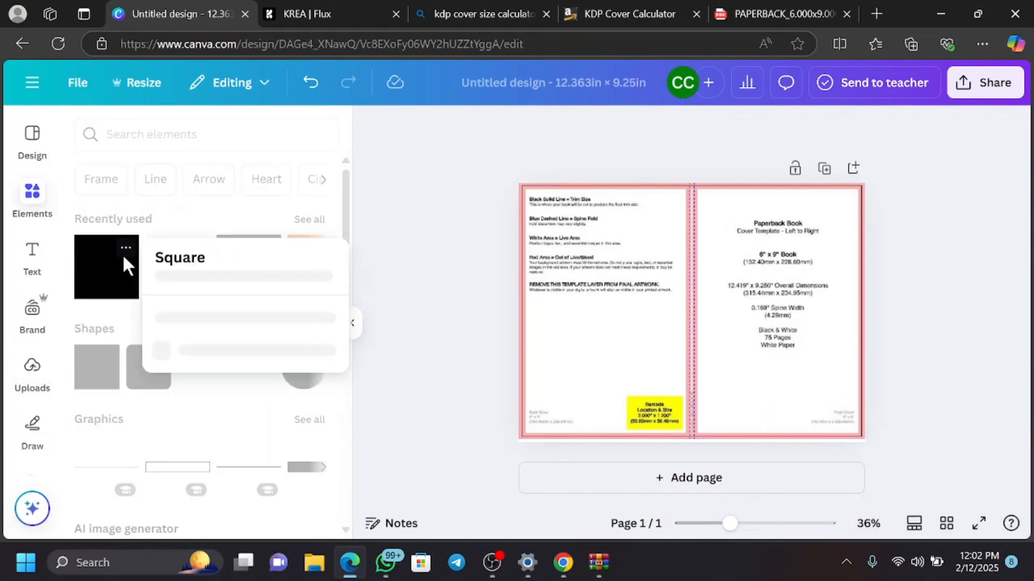
pyautogui.click(122, 272)
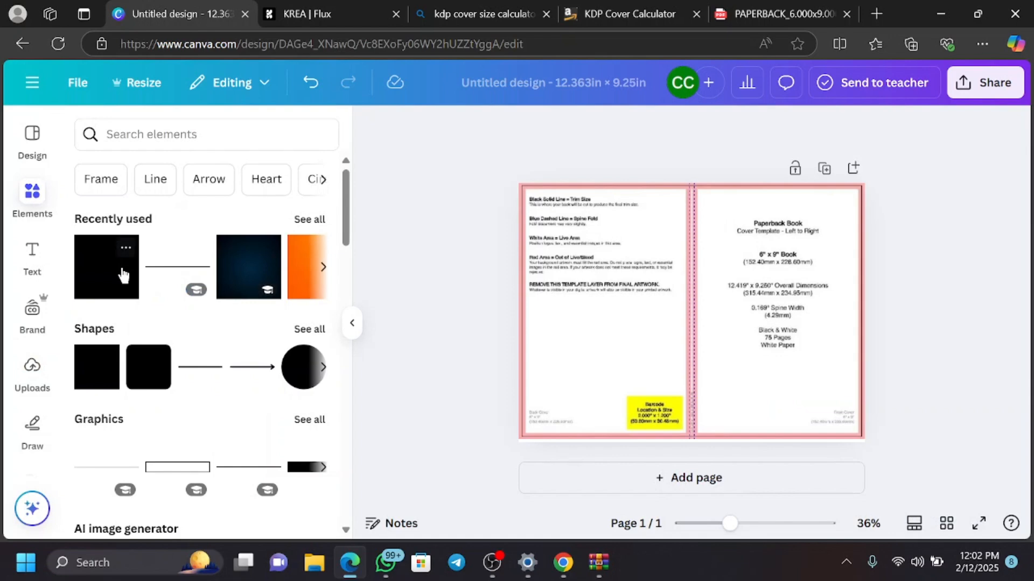
pyautogui.click(121, 271)
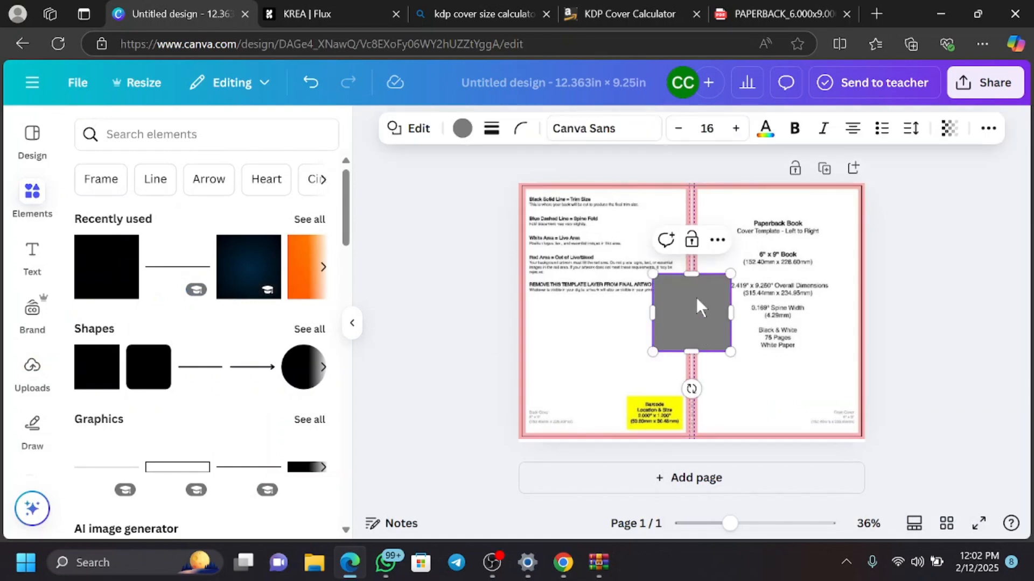
pyautogui.moveTo(696, 297); pyautogui.dragTo(539, 203)
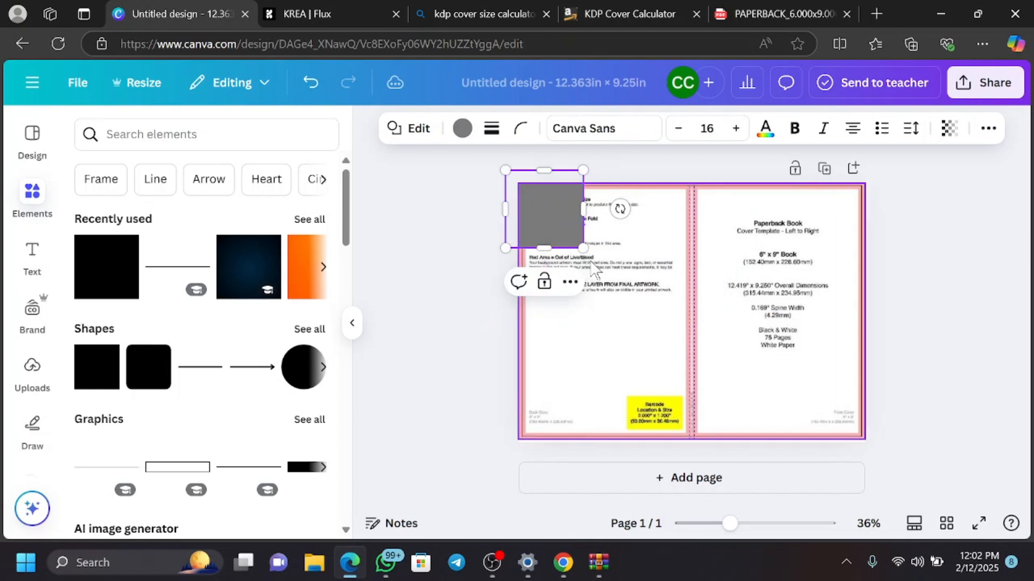
pyautogui.moveTo(582, 249); pyautogui.dragTo(684, 466)
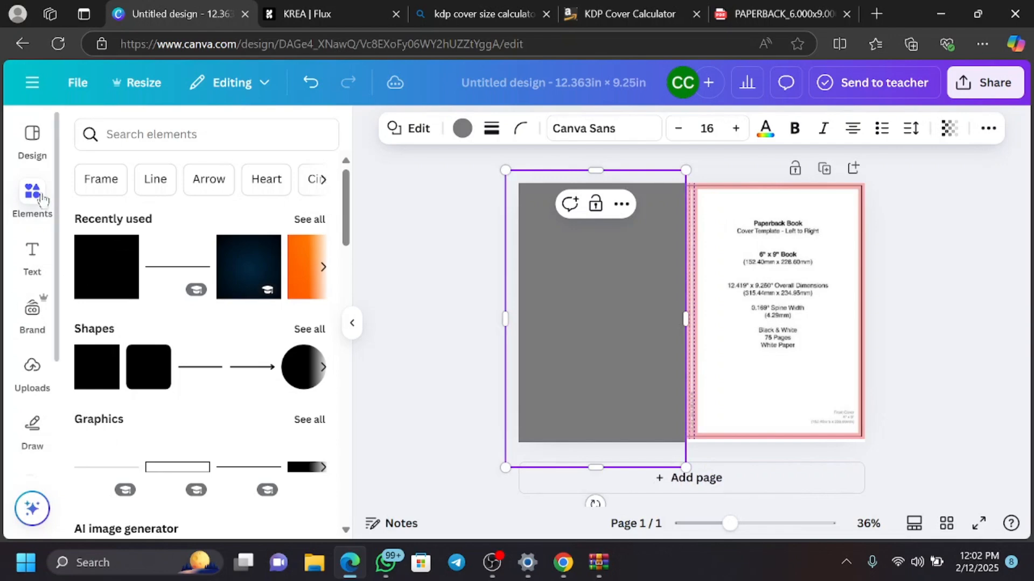
pyautogui.click(23, 388)
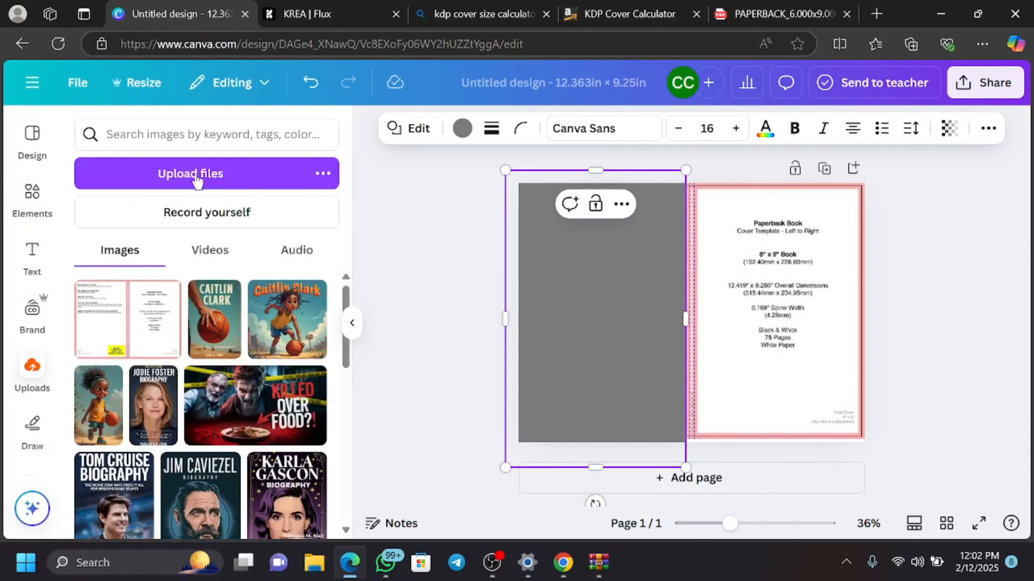
# Step: Upload the CAITLIN CLARK BIOGRAPHY image from the computer
pyautogui.click(196, 175)
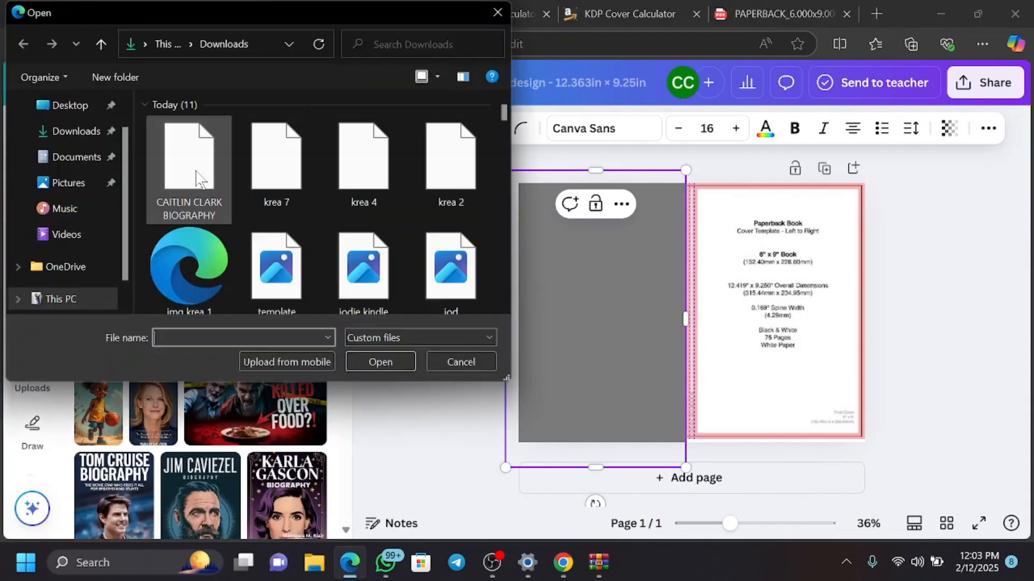
pyautogui.click(195, 169)
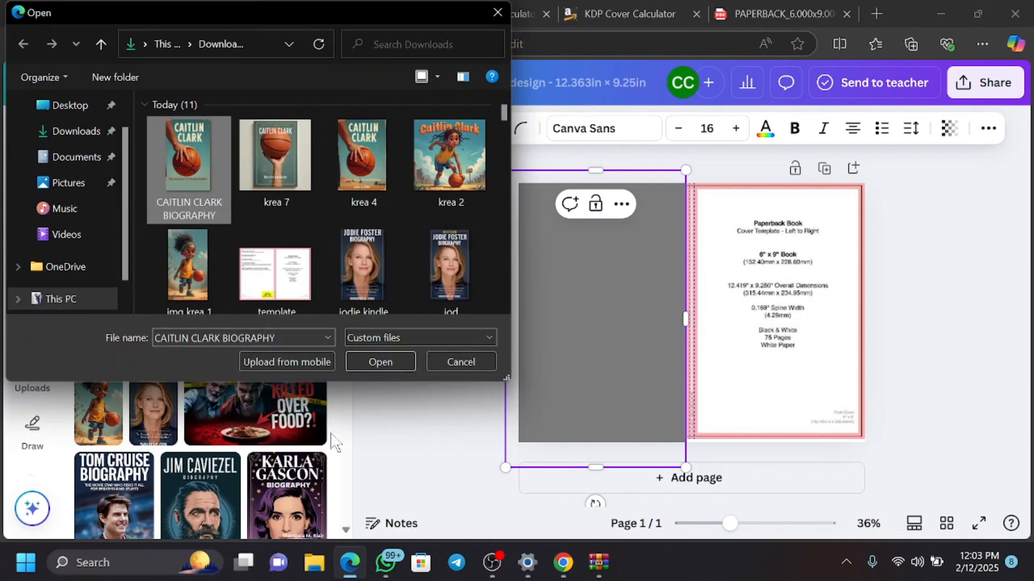
pyautogui.click(389, 365)
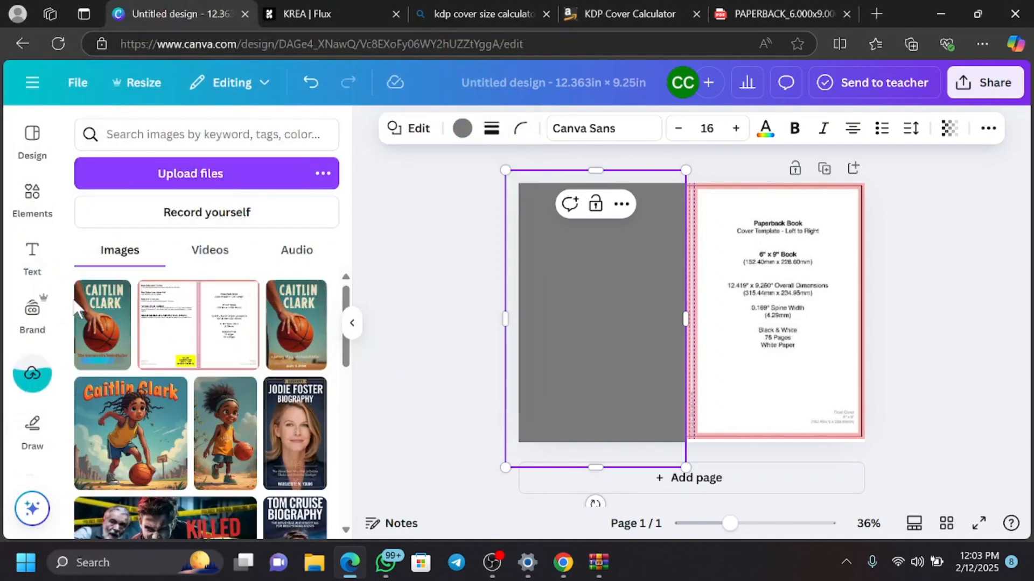
# Step: Add the Caitlin Clark image to the page and move it onto the front-cover half
pyautogui.click(111, 337)
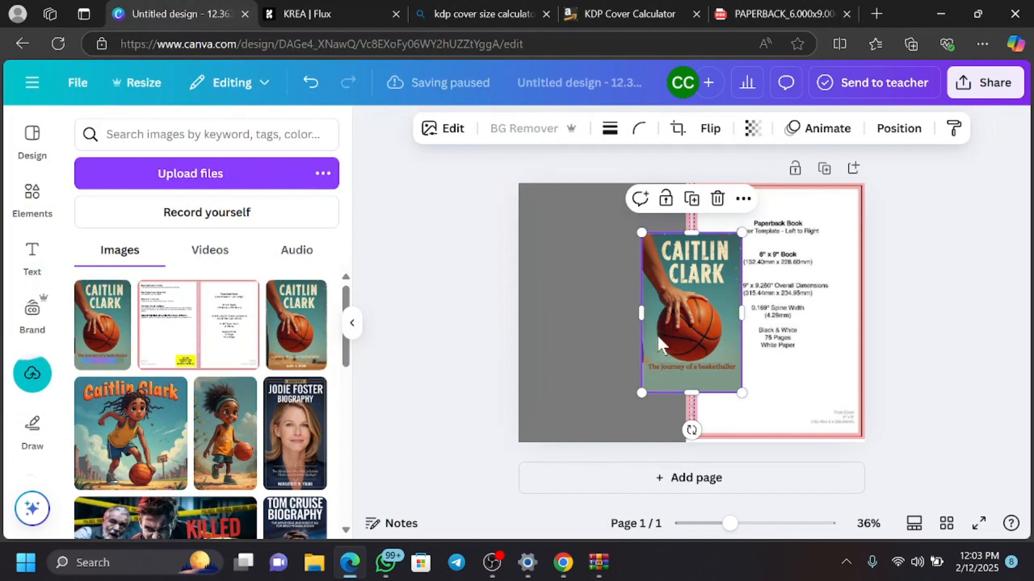
pyautogui.click(813, 278)
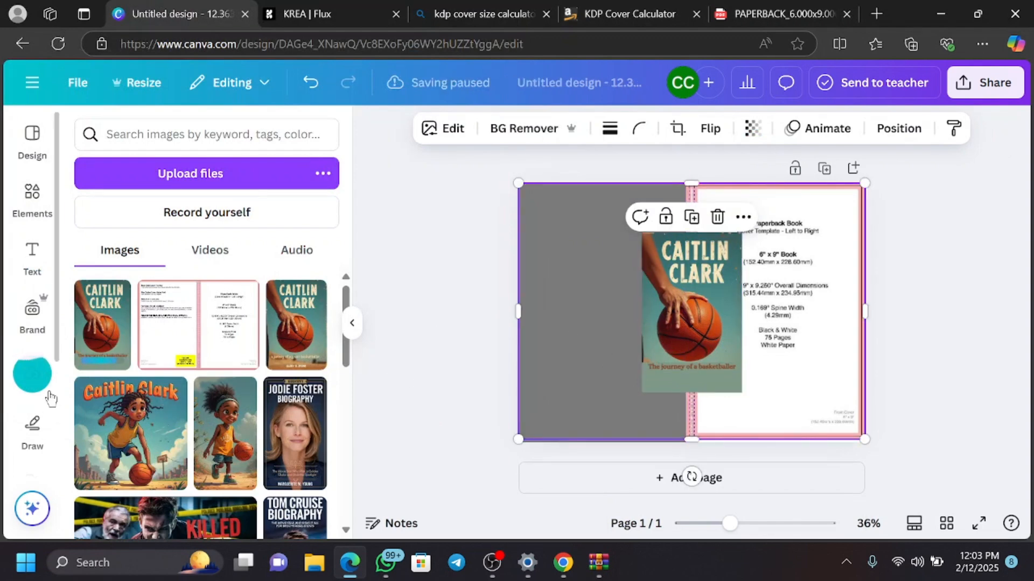
pyautogui.scroll(-3, 47, 398)
pyautogui.scroll(-1, 48, 397)
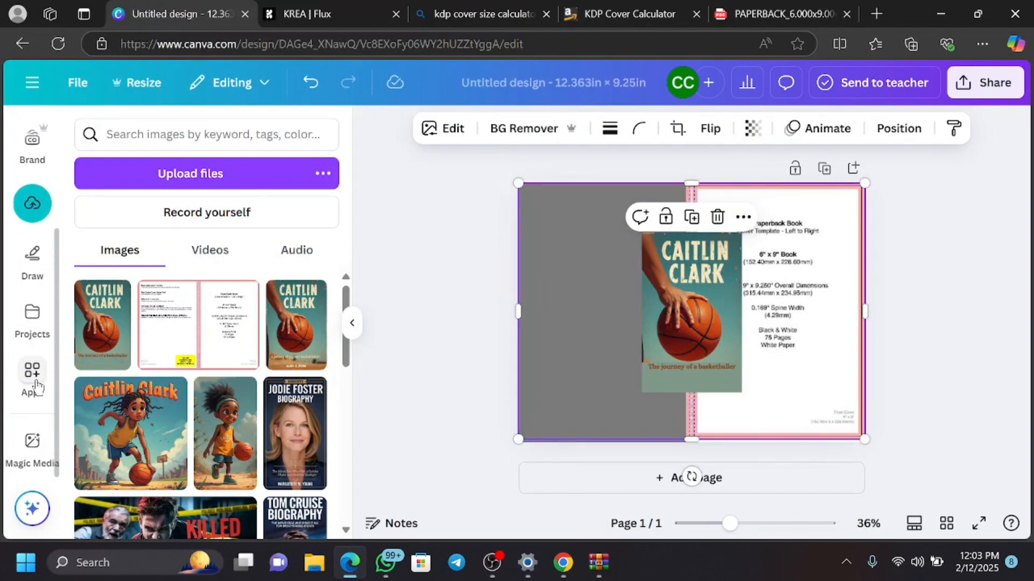
pyautogui.scroll(3, 36, 380)
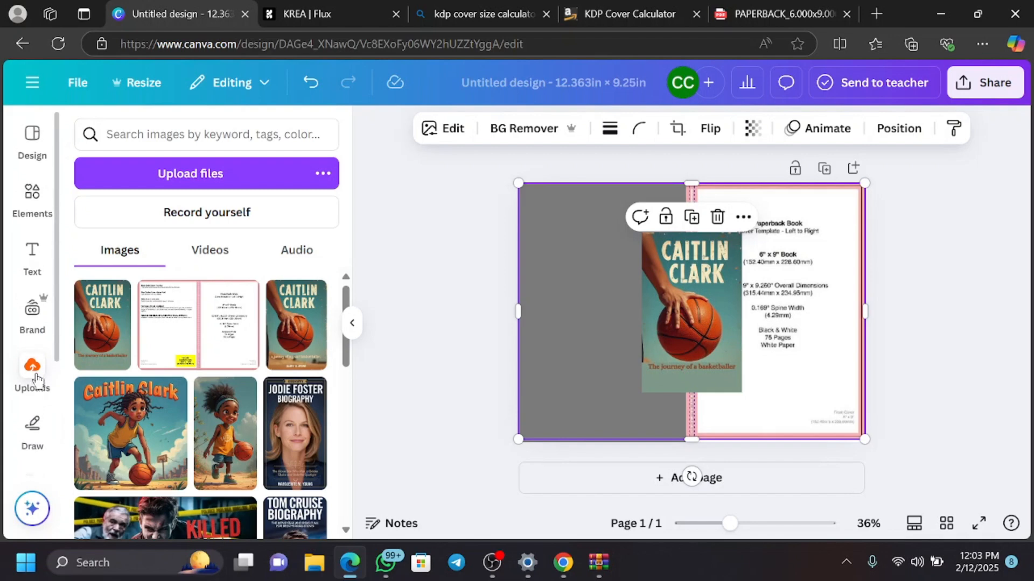
pyautogui.moveTo(686, 331); pyautogui.dragTo(753, 307)
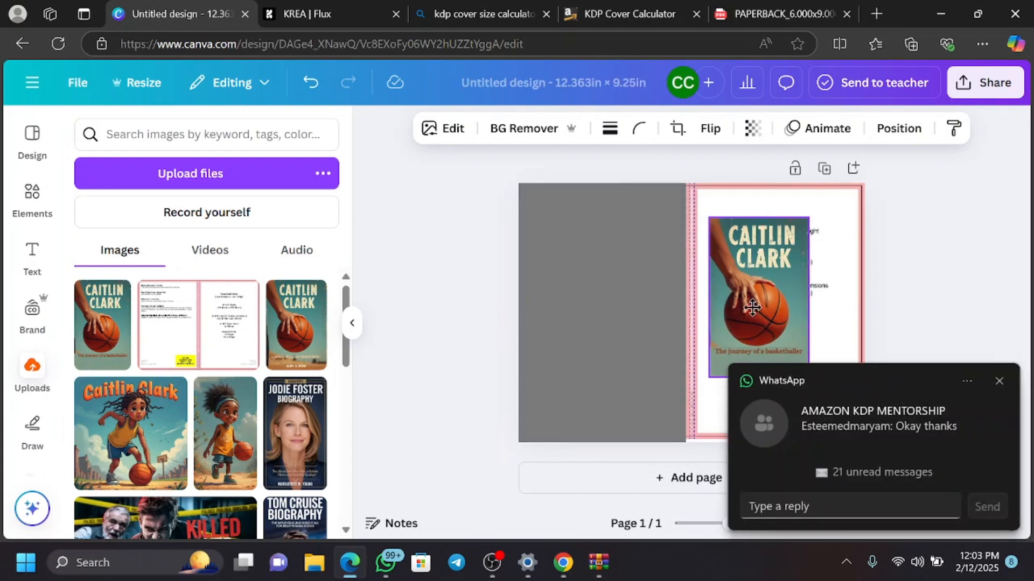
pyautogui.click(1006, 240)
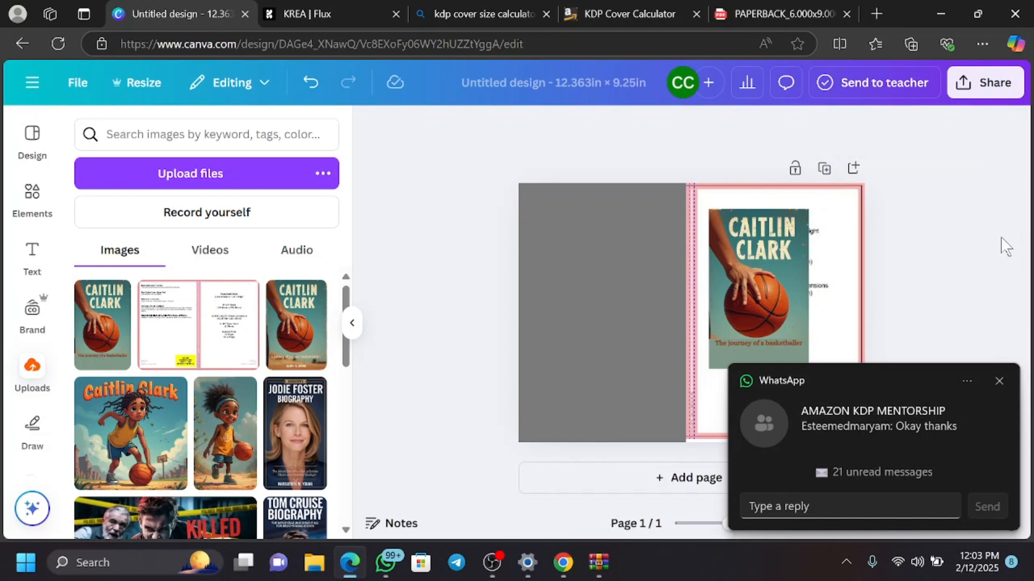
# Step: Enable Show margins from the File menu's Settings
pyautogui.click(74, 82)
pyautogui.scroll(-4, 149, 323)
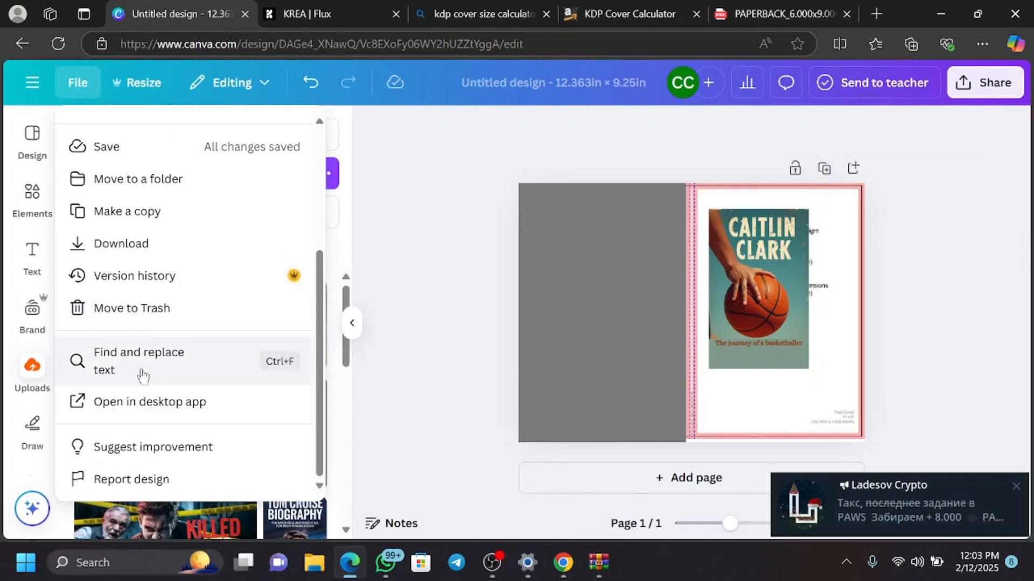
pyautogui.scroll(5, 140, 414)
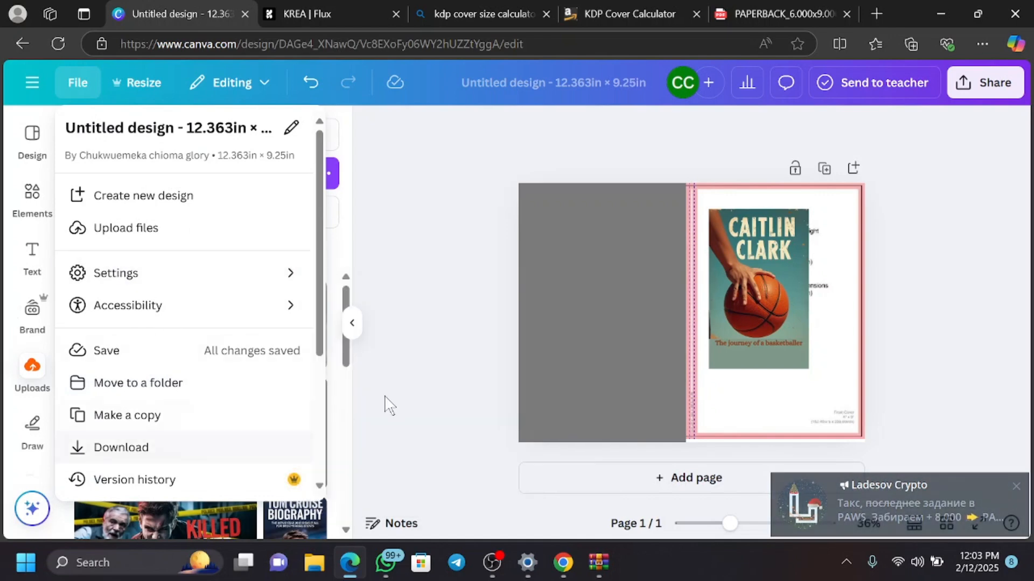
pyautogui.moveTo(154, 277)
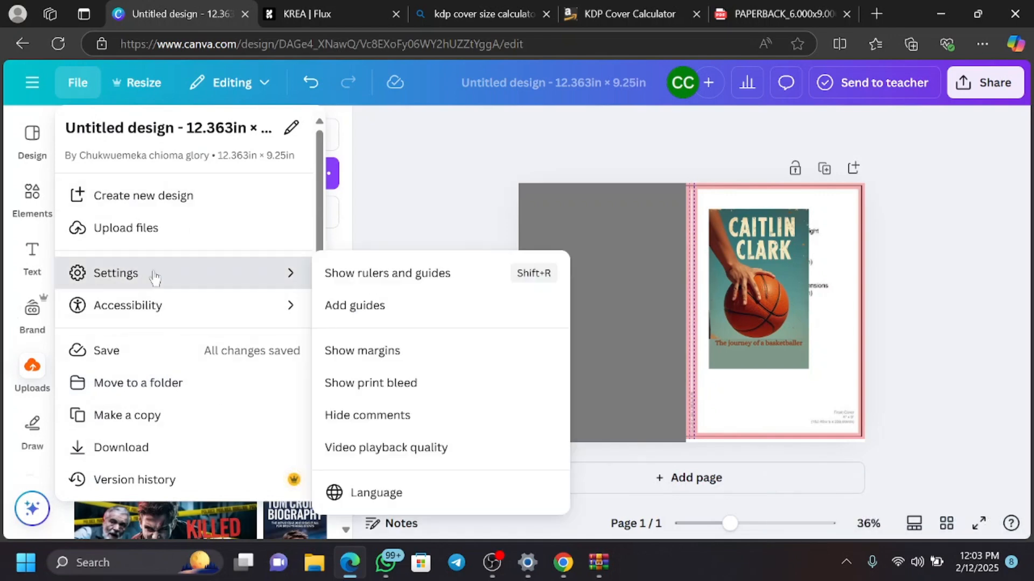
pyautogui.click(403, 359)
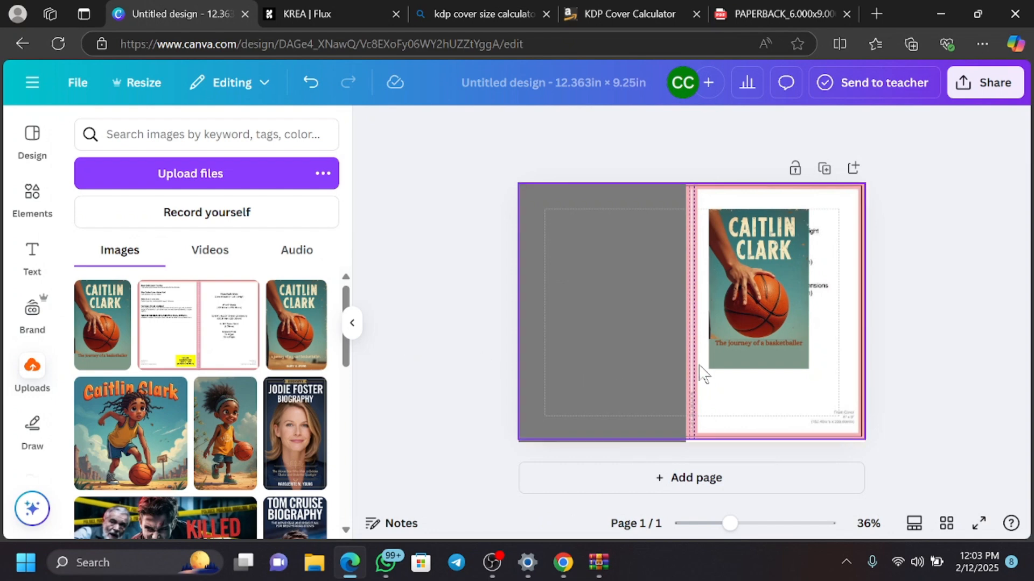
# Step: Move the Caitlin Clark image to the top margin and enlarge it to about 4.4 × 7 in
pyautogui.moveTo(748, 309); pyautogui.dragTo(746, 337)
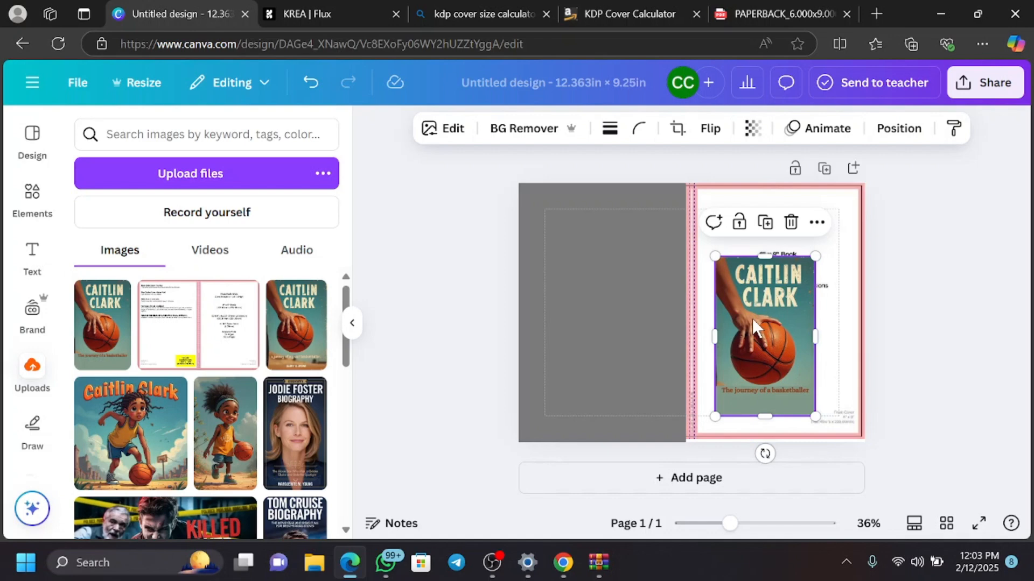
pyautogui.click(677, 316)
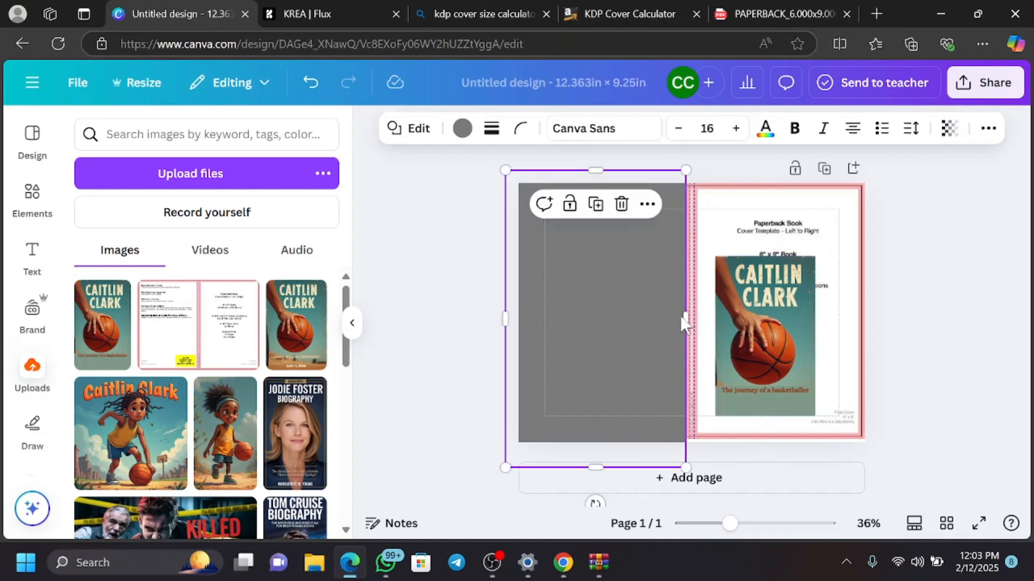
pyautogui.click(745, 314)
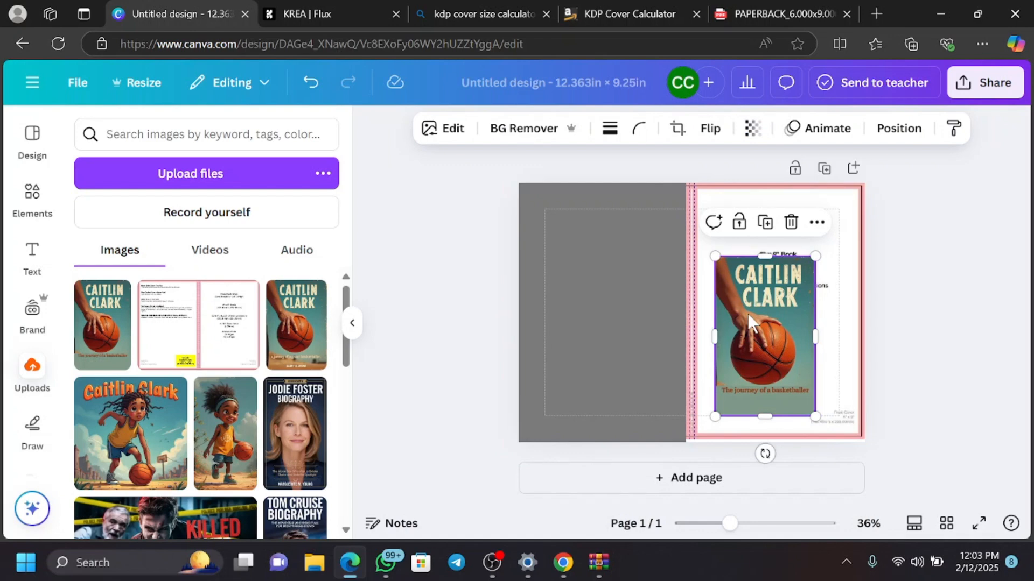
pyautogui.moveTo(748, 314); pyautogui.dragTo(737, 272)
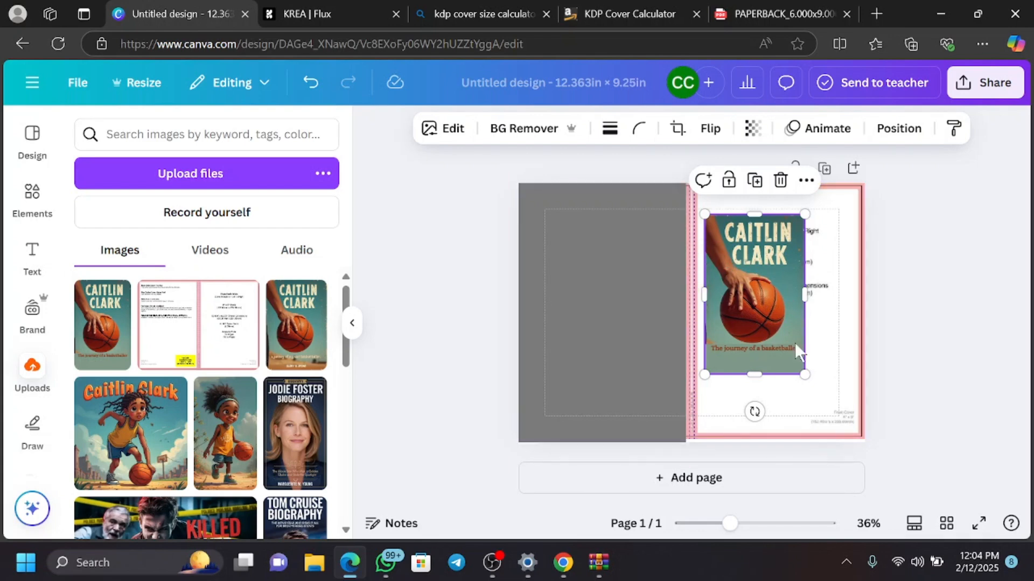
pyautogui.moveTo(806, 373); pyautogui.dragTo(825, 413)
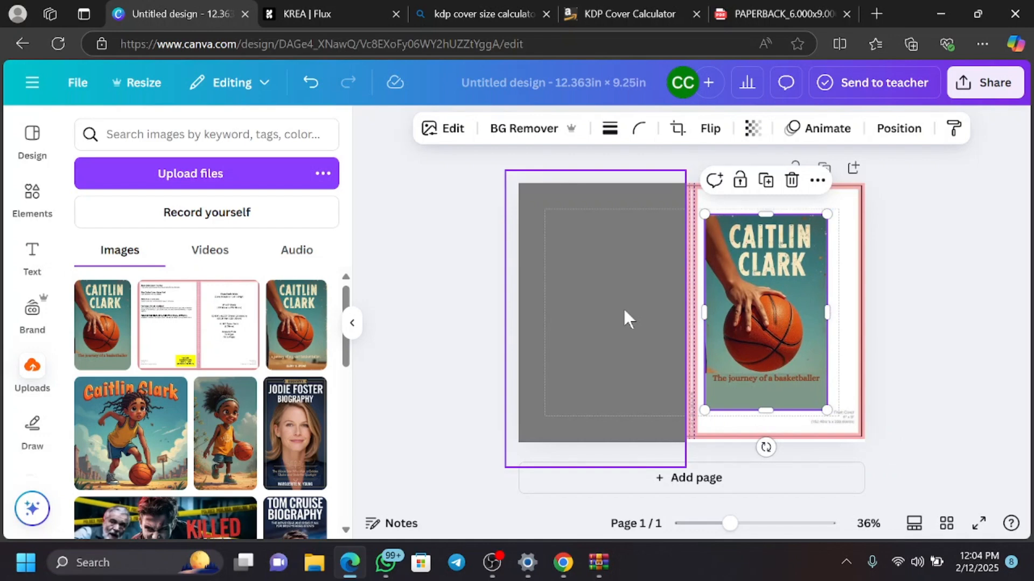
pyautogui.click(623, 290)
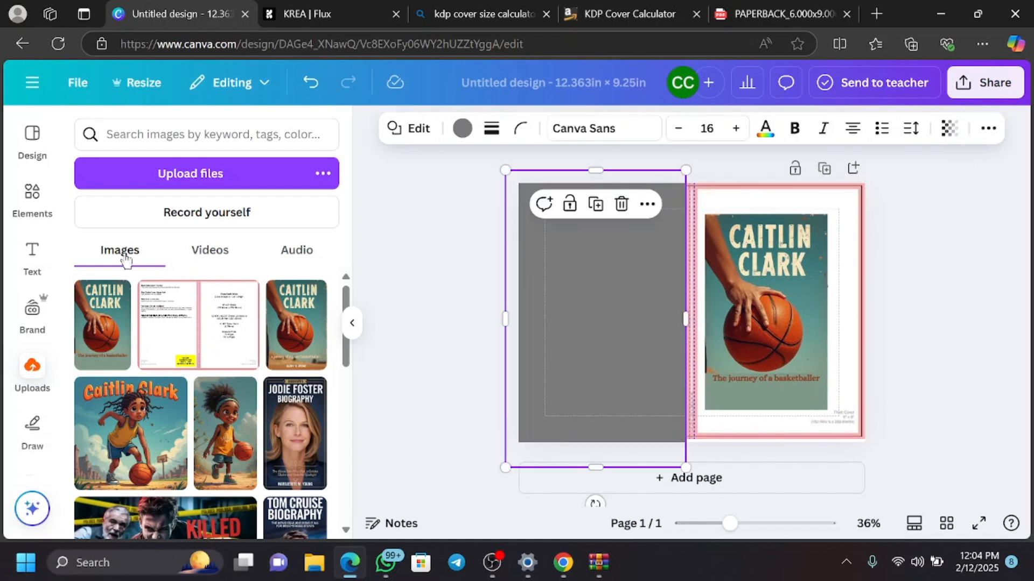
# Step: Shape a pale pink square into a tall central spine strip and widen the grey rectangle across the page
pyautogui.click(26, 210)
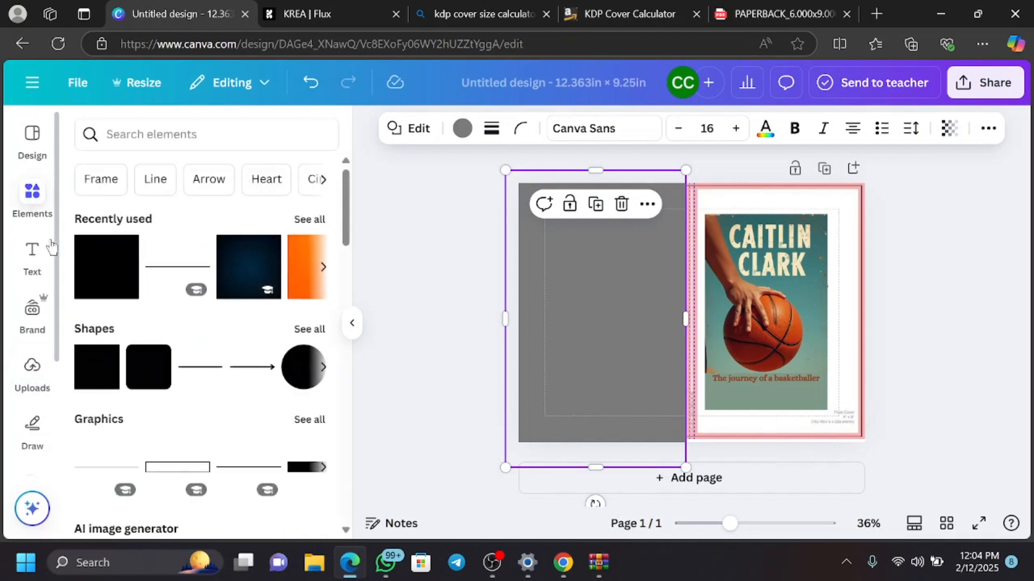
pyautogui.click(127, 270)
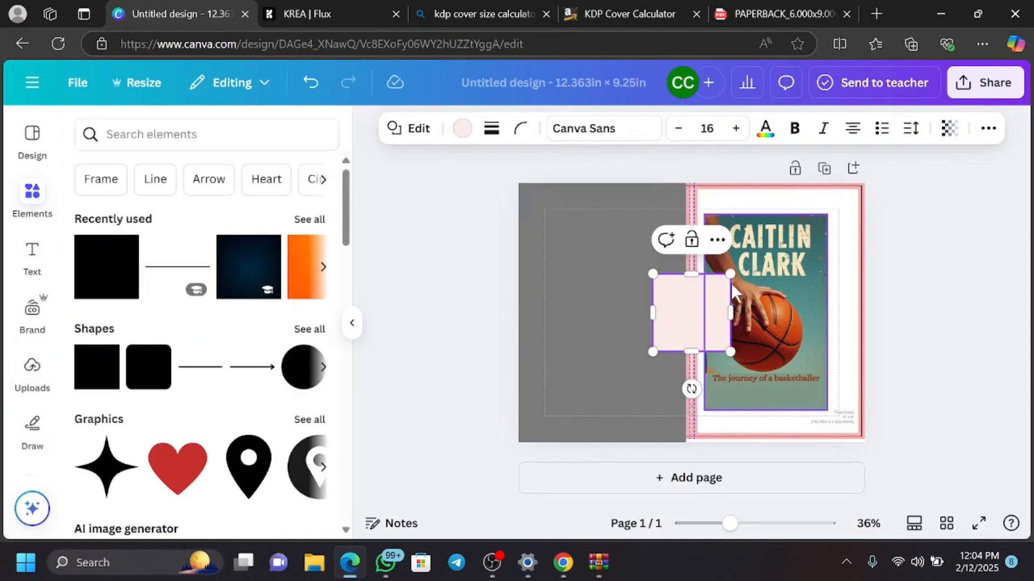
pyautogui.moveTo(691, 274); pyautogui.dragTo(691, 170)
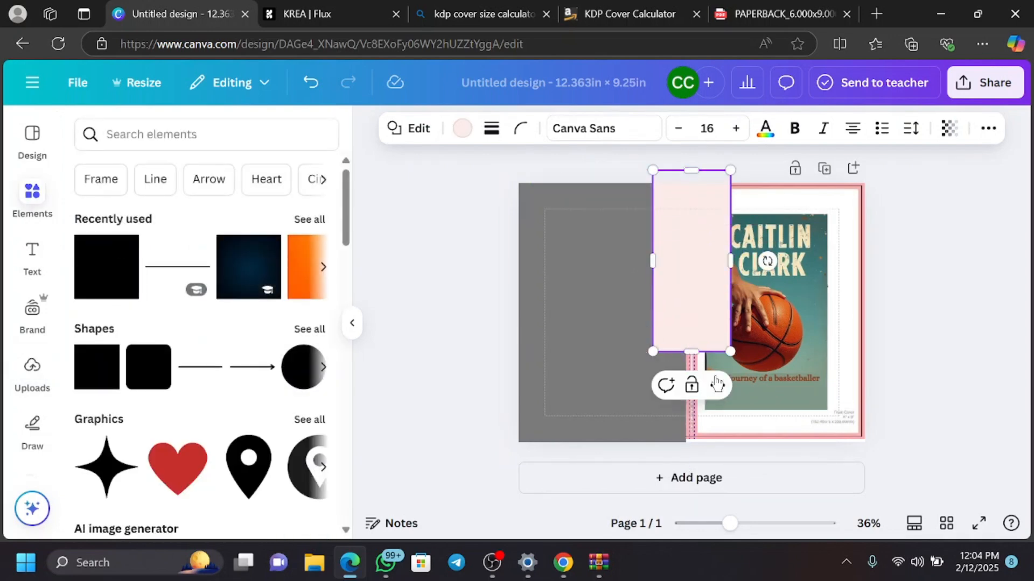
pyautogui.moveTo(690, 352); pyautogui.dragTo(691, 463)
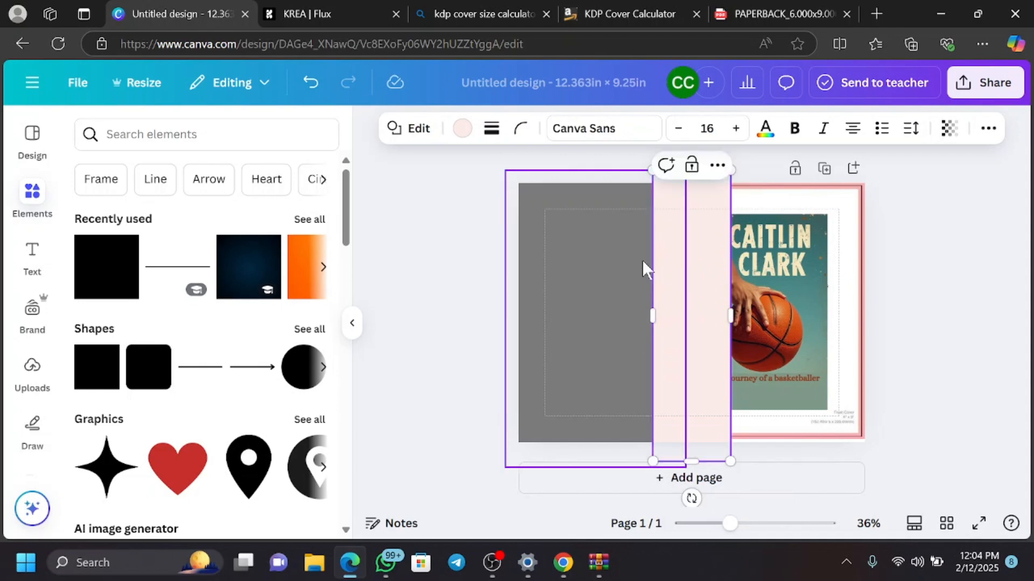
pyautogui.moveTo(650, 313); pyautogui.dragTo(699, 329)
pyautogui.click(638, 335)
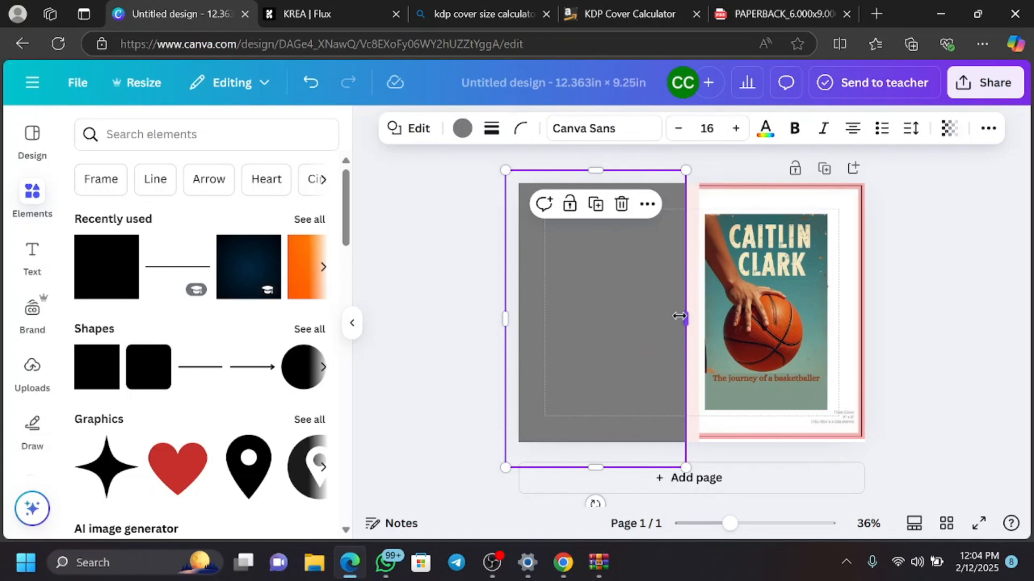
pyautogui.moveTo(685, 319); pyautogui.dragTo(894, 349)
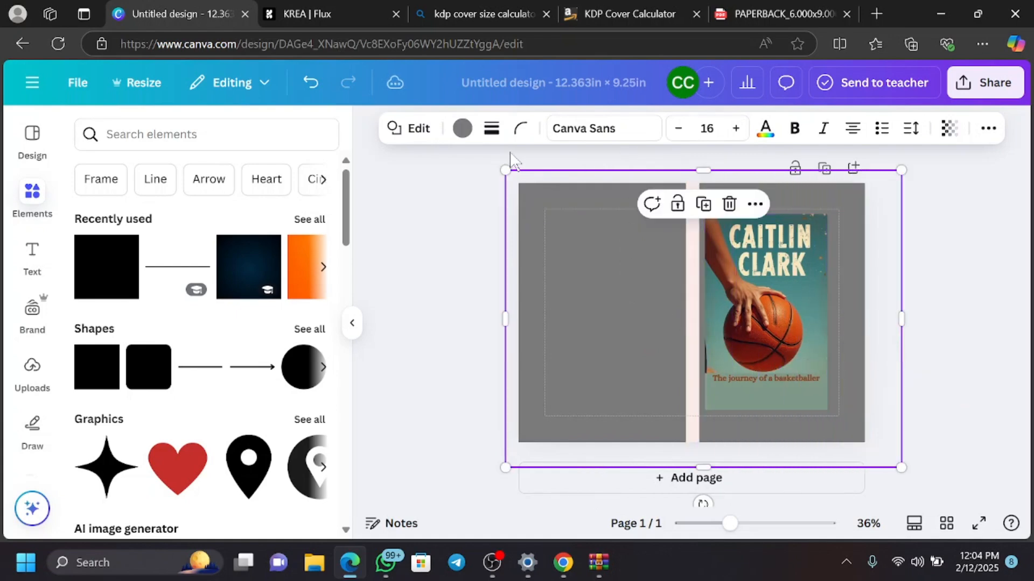
# Step: Try several photo colours on the background rectangle and settle on teal
pyautogui.click(462, 130)
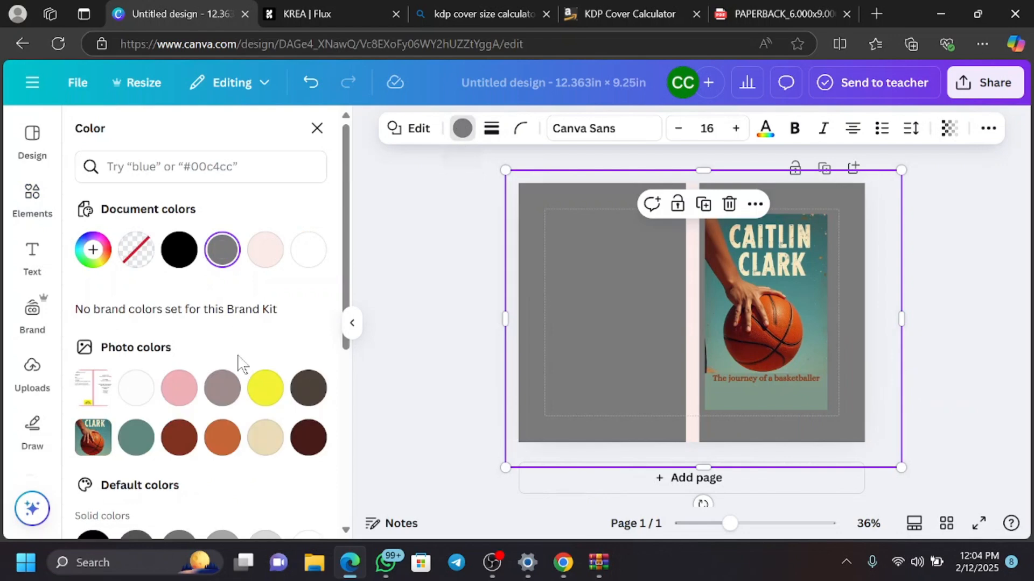
pyautogui.click(130, 444)
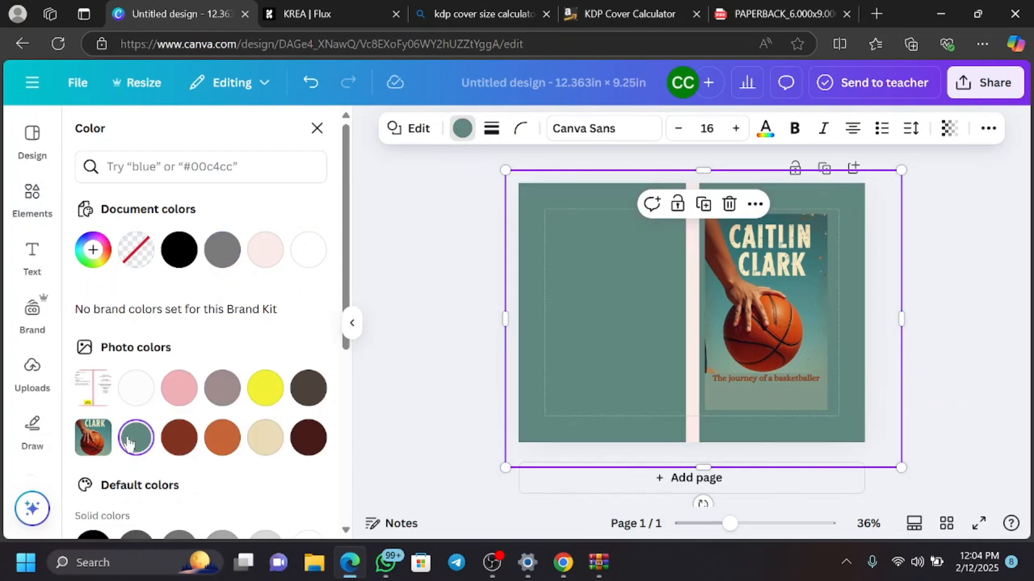
pyautogui.click(180, 437)
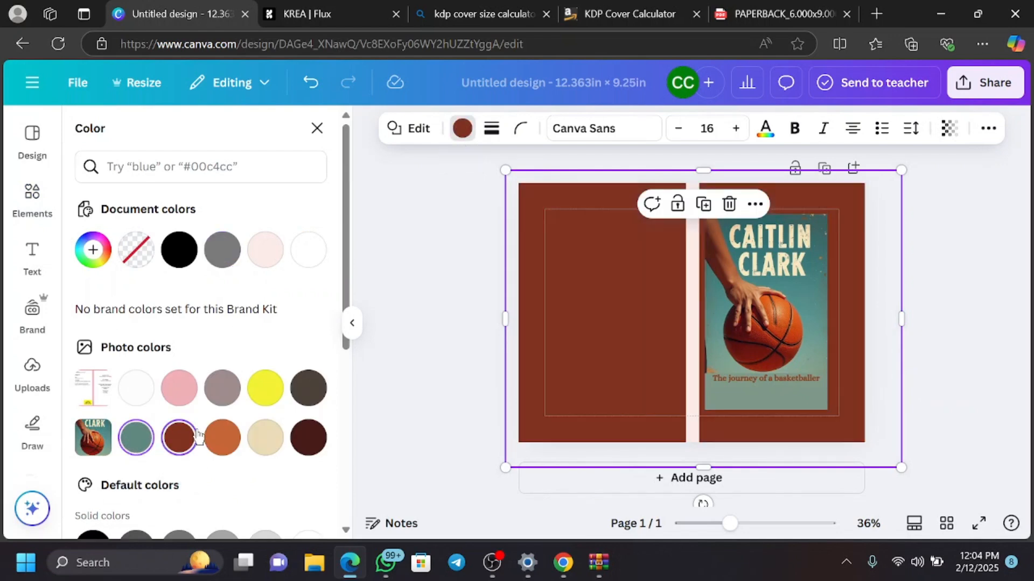
pyautogui.click(237, 438)
pyautogui.click(265, 441)
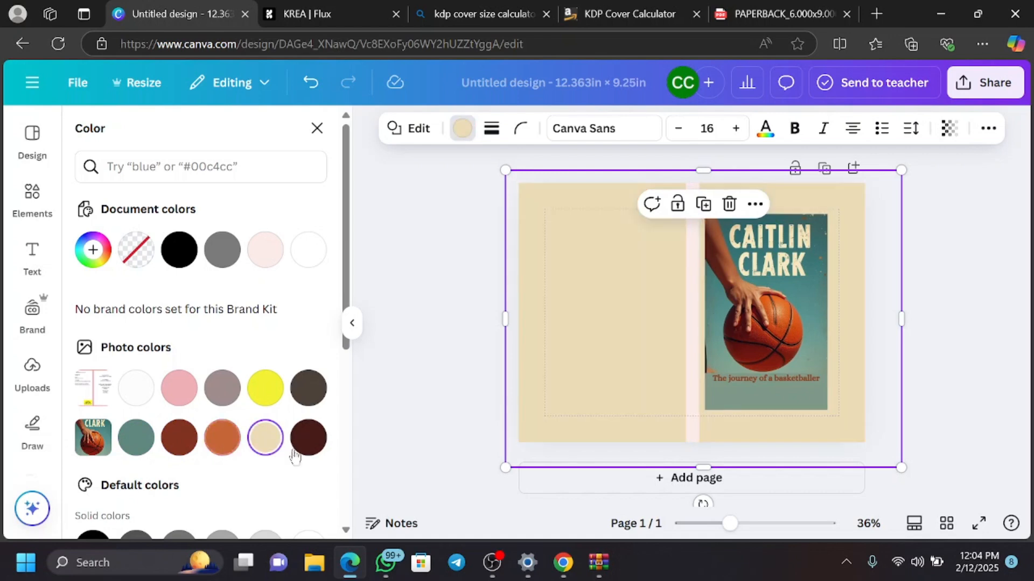
pyautogui.click(306, 437)
pyautogui.click(128, 435)
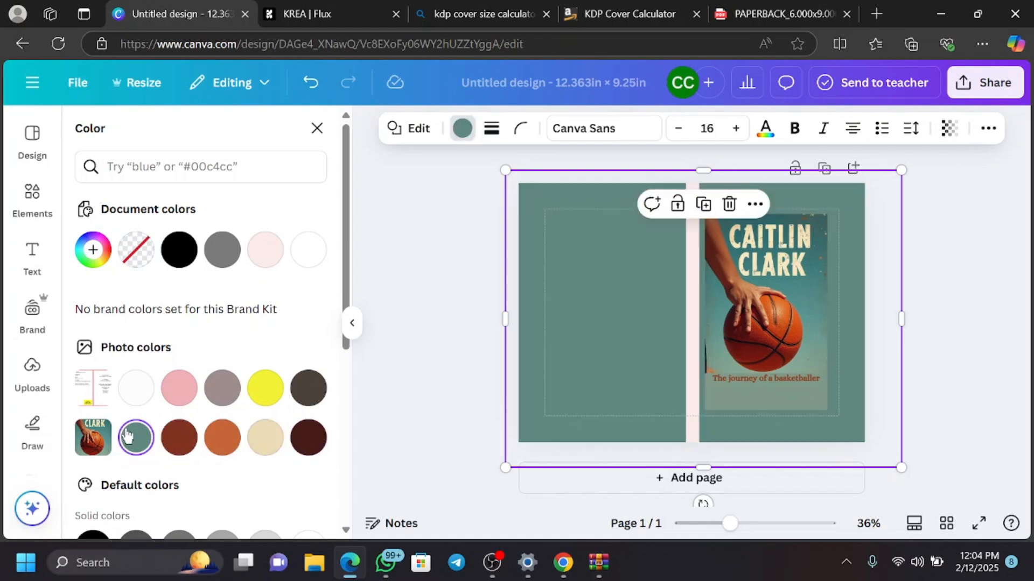
# Step: Colour the spine strip dark rust brown and deselect it
pyautogui.click(692, 380)
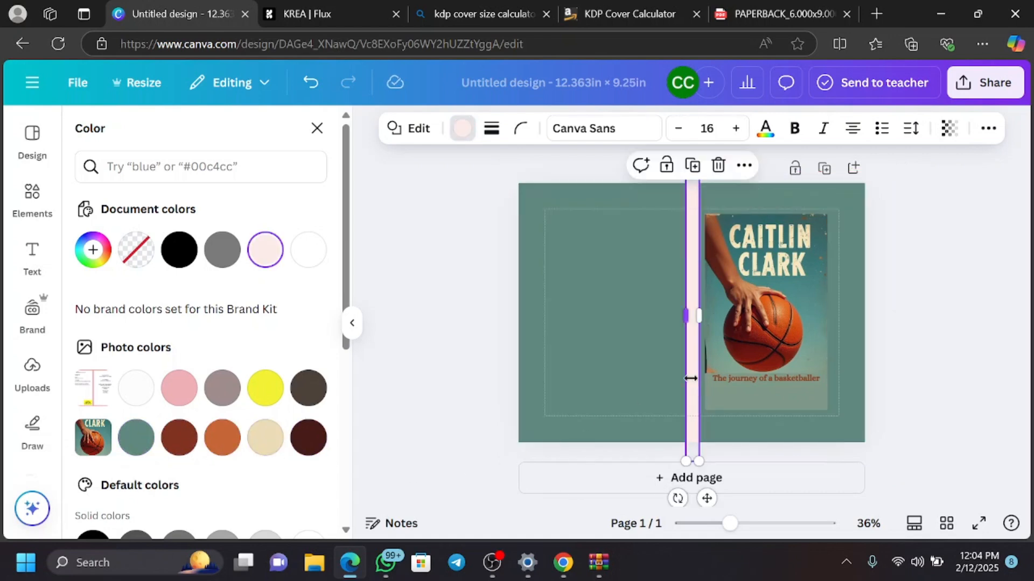
pyautogui.click(179, 437)
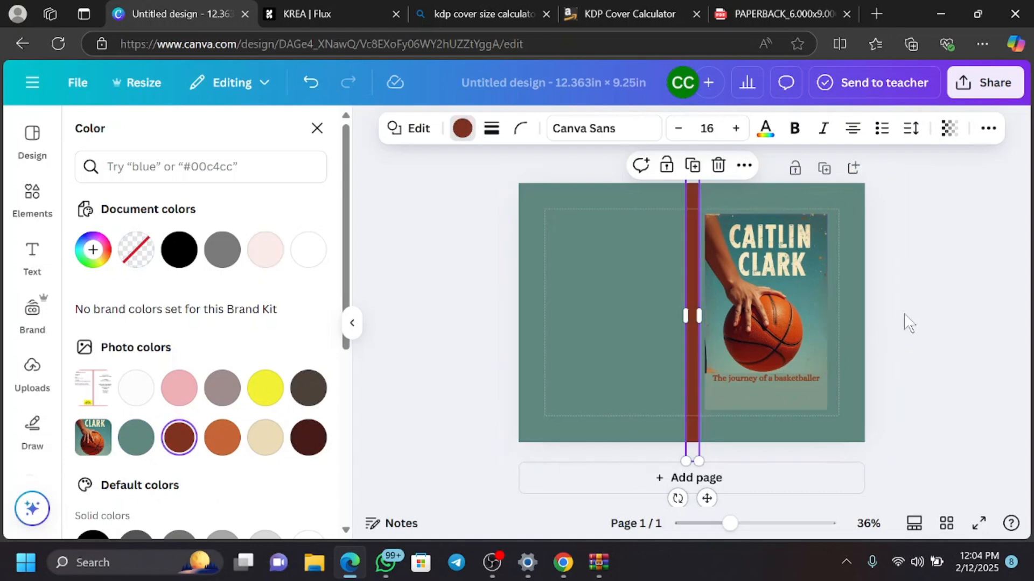
pyautogui.press('Escape')
pyautogui.press('Escape')
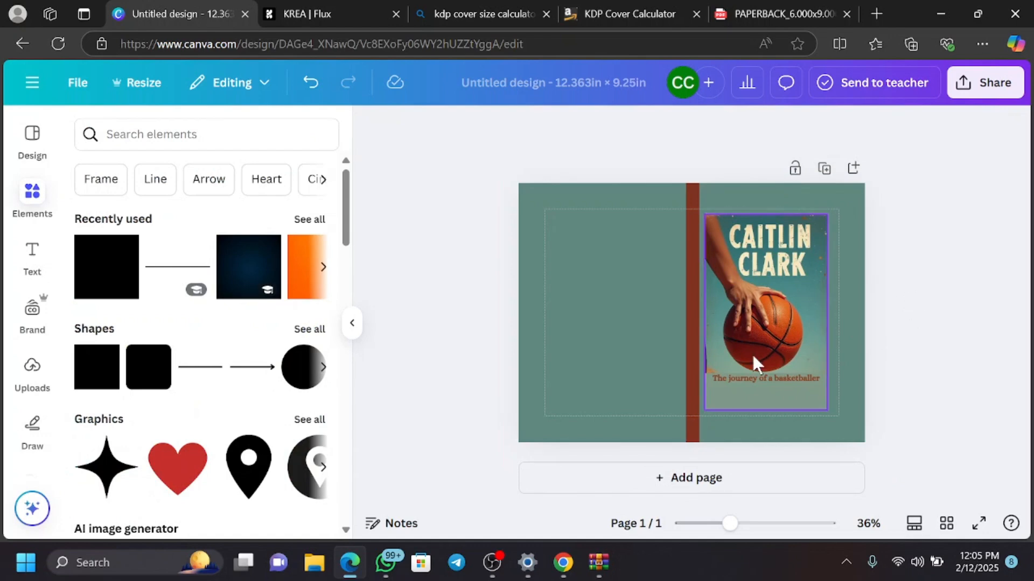
# Step: Fine-tune the front image's corners to about 4.4 × 7.1 in, just right of the rust spine
pyautogui.click(774, 360)
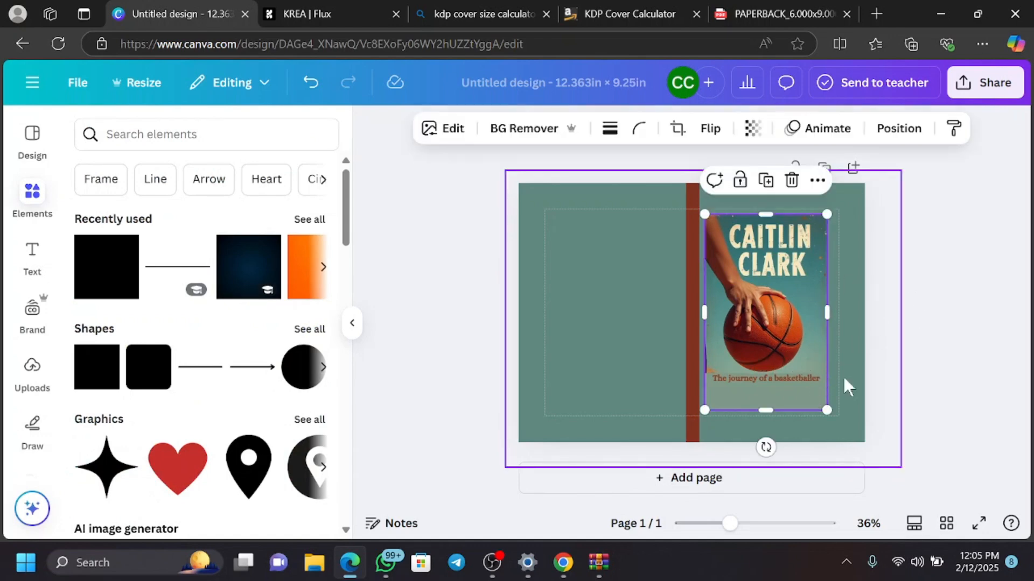
pyautogui.moveTo(822, 401); pyautogui.dragTo(828, 410)
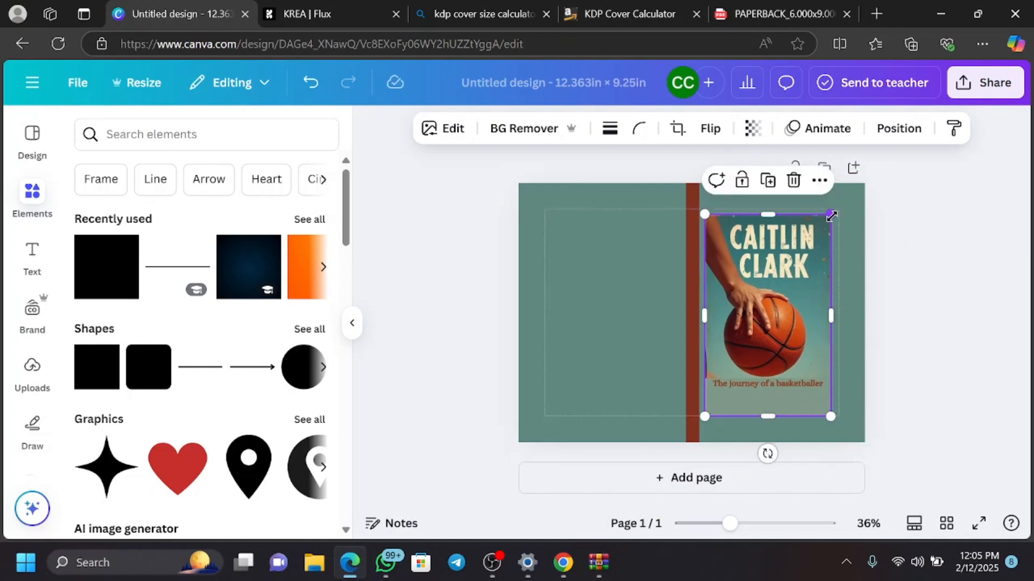
pyautogui.moveTo(831, 216); pyautogui.dragTo(838, 207)
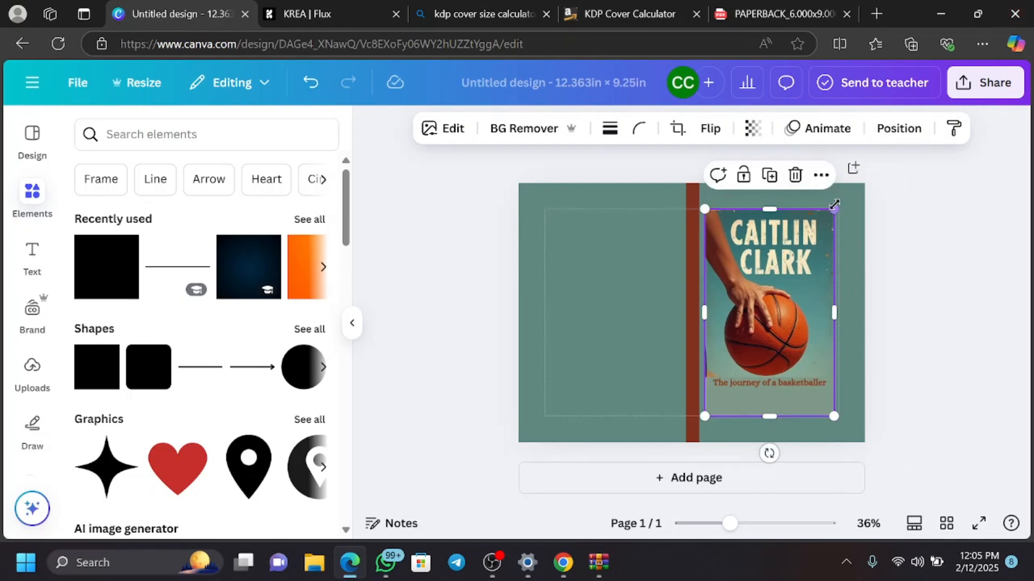
pyautogui.moveTo(832, 212)
pyautogui.mouseDown()
pyautogui.moveTo(863, 185)
pyautogui.moveTo(856, 173)
pyautogui.moveTo(834, 231)
pyautogui.moveTo(833, 210)
pyautogui.mouseUp()
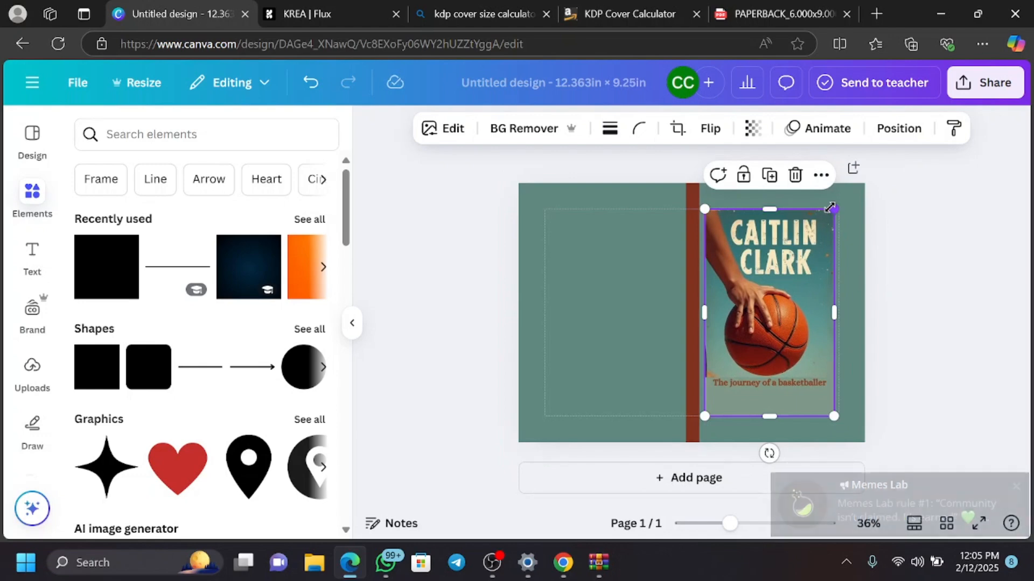
pyautogui.moveTo(832, 208); pyautogui.dragTo(831, 213)
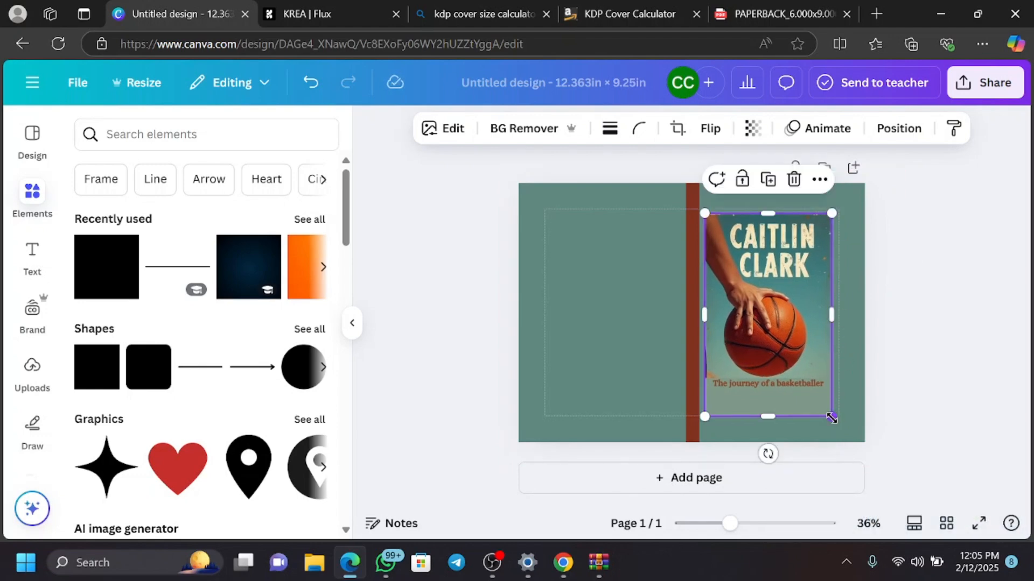
pyautogui.moveTo(831, 418)
pyautogui.mouseDown()
pyautogui.moveTo(826, 402)
pyautogui.moveTo(832, 411)
pyautogui.mouseUp()
pyautogui.click(906, 337)
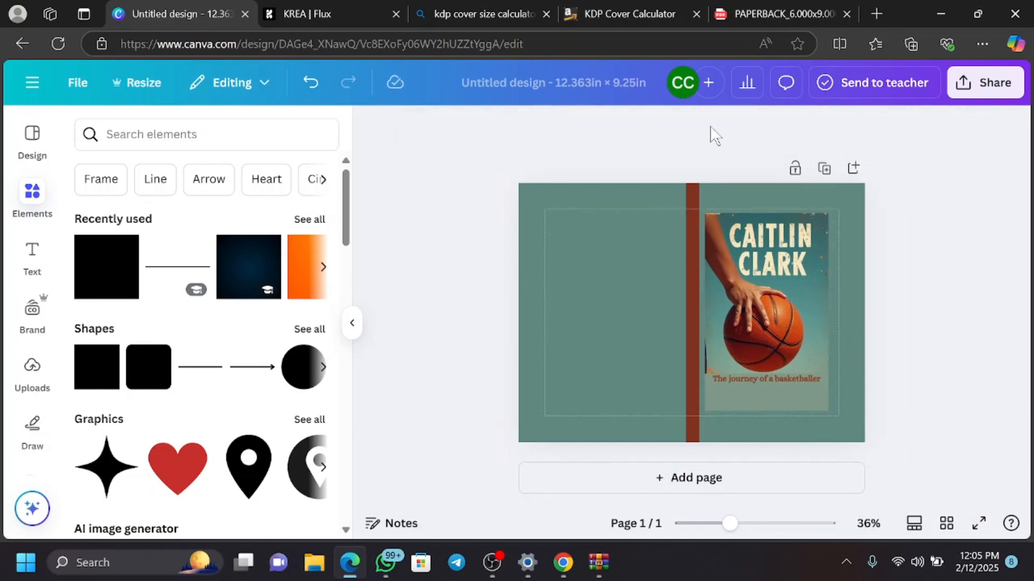
# Step: Rename the design to 'caitlin paperback'
pyautogui.click(63, 83)
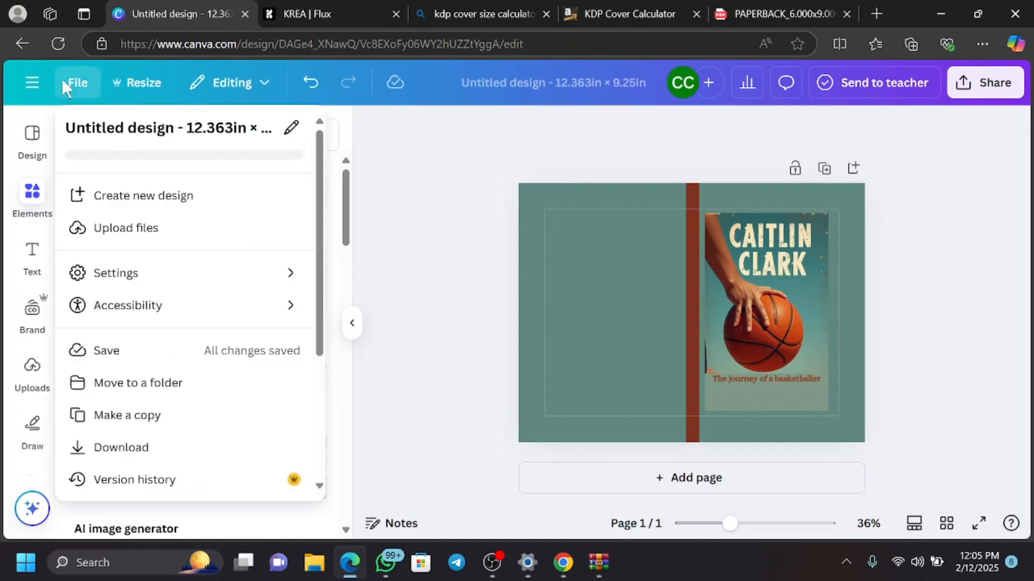
pyautogui.click(127, 130)
pyautogui.press('BackSpace')
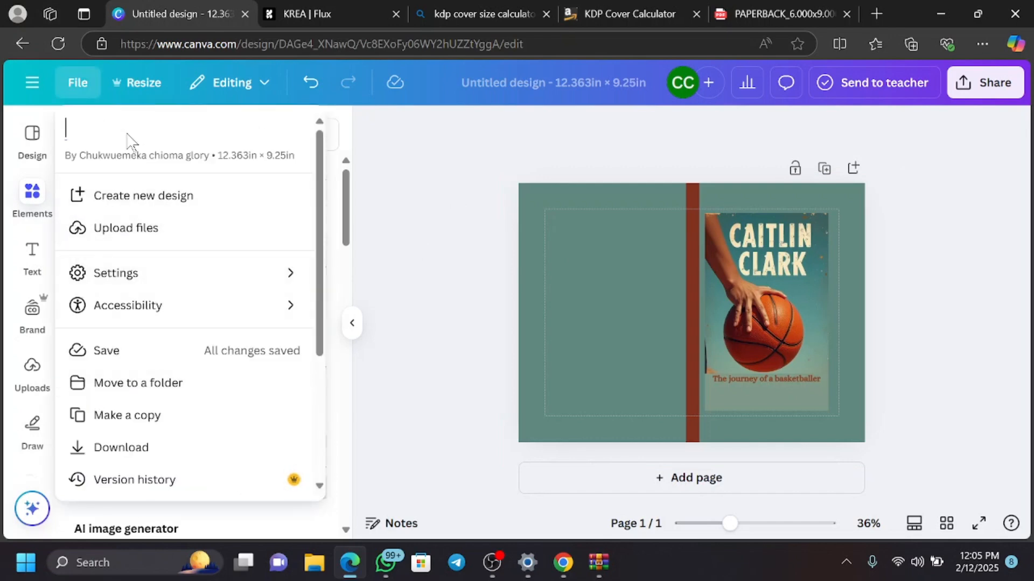
pyautogui.write('caitl')
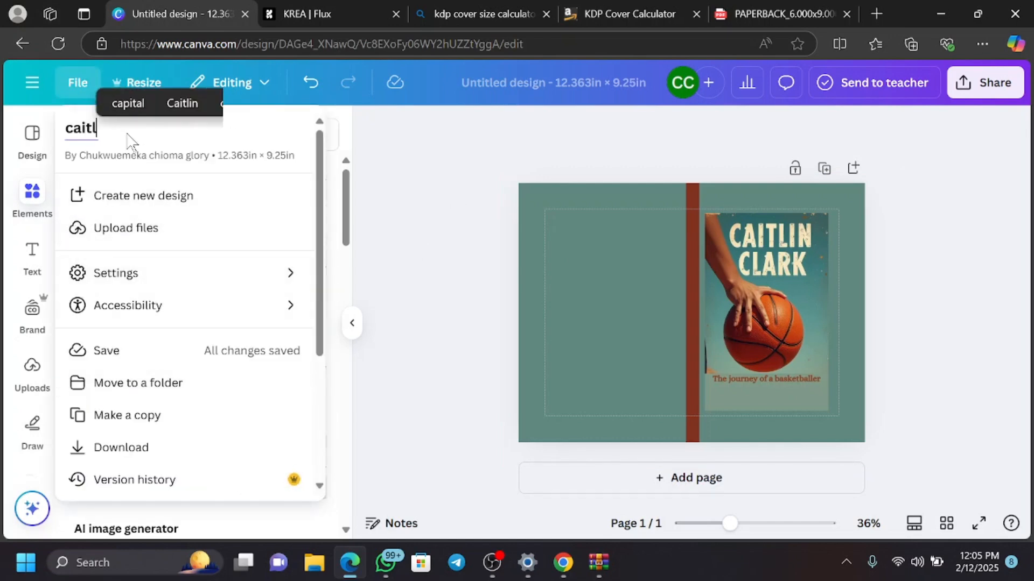
pyautogui.write('in pape')
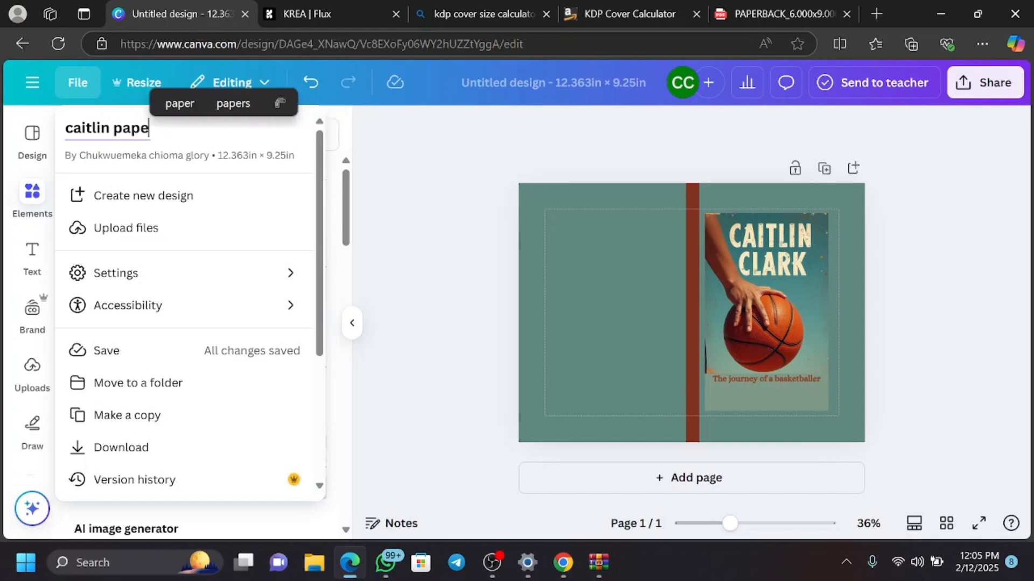
pyautogui.write('rback')
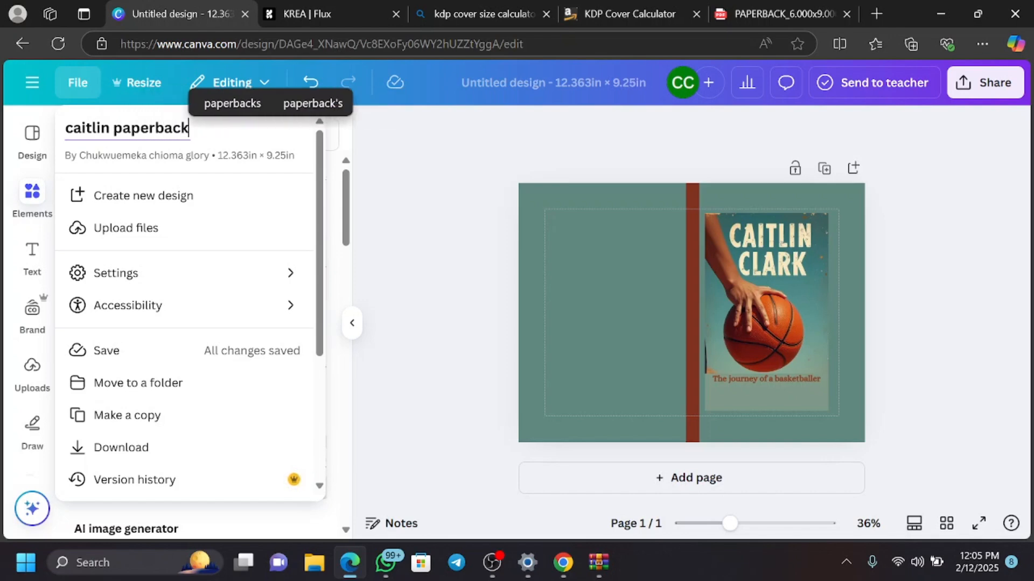
pyautogui.press('Return')
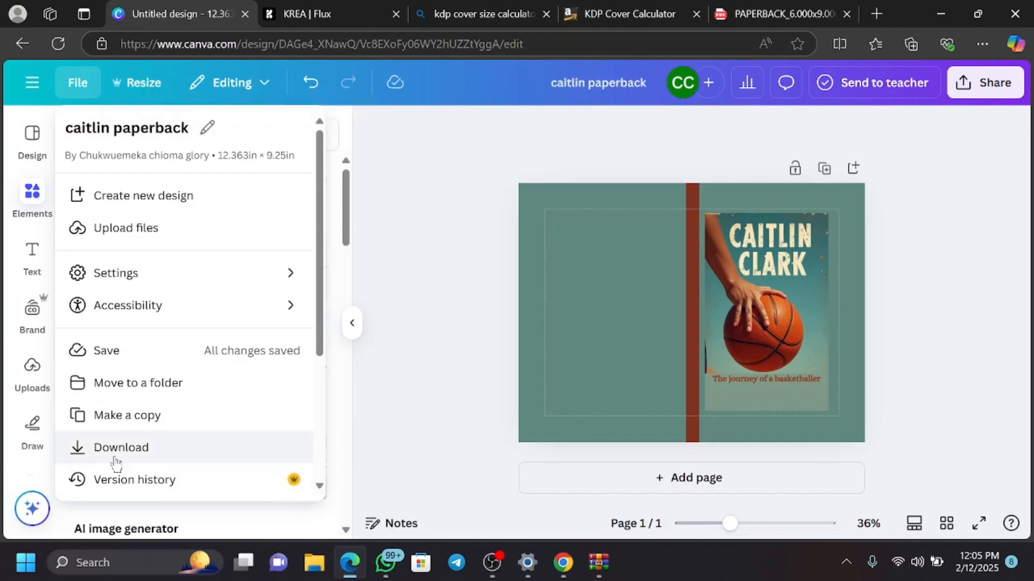
# Step: Download the cover as a PDF Print file with the CMYK colour profile
pyautogui.click(116, 458)
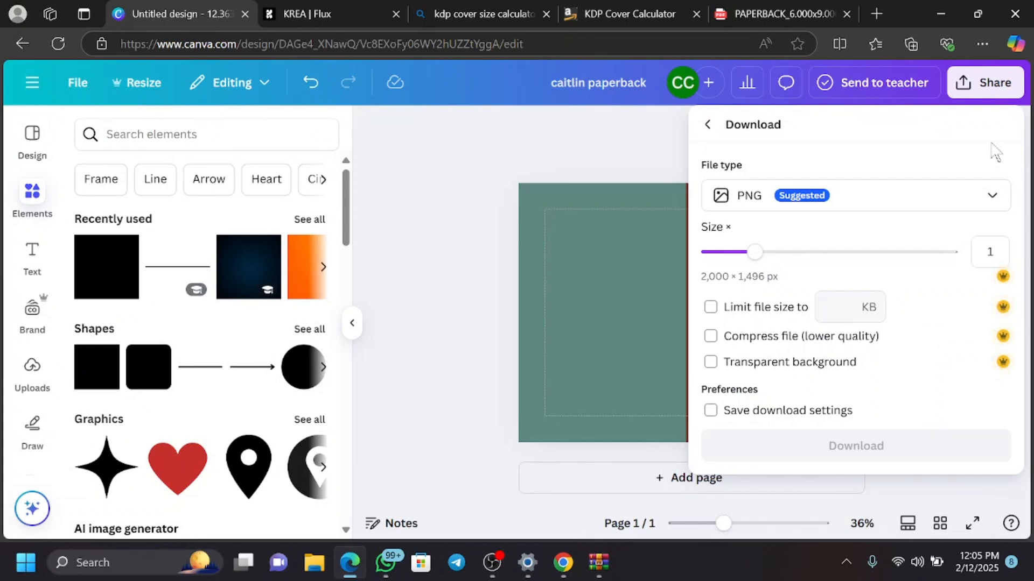
pyautogui.click(934, 204)
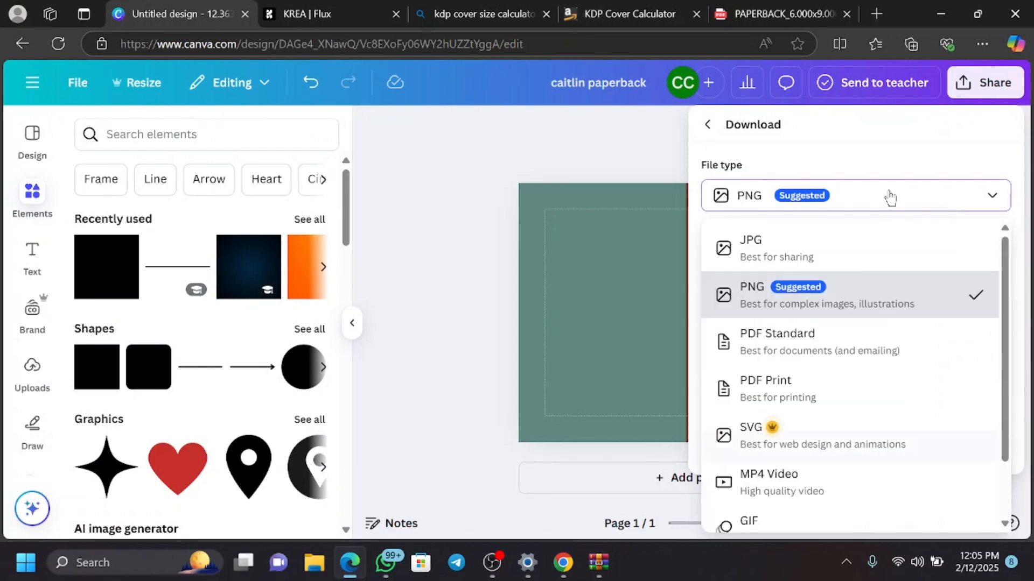
pyautogui.click(890, 198)
pyautogui.click(890, 198)
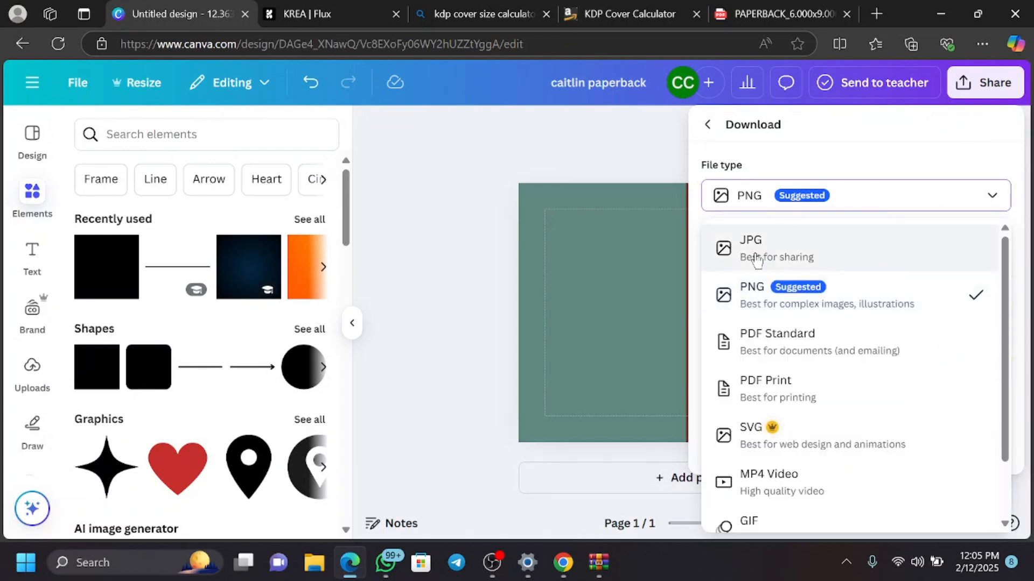
pyautogui.click(783, 402)
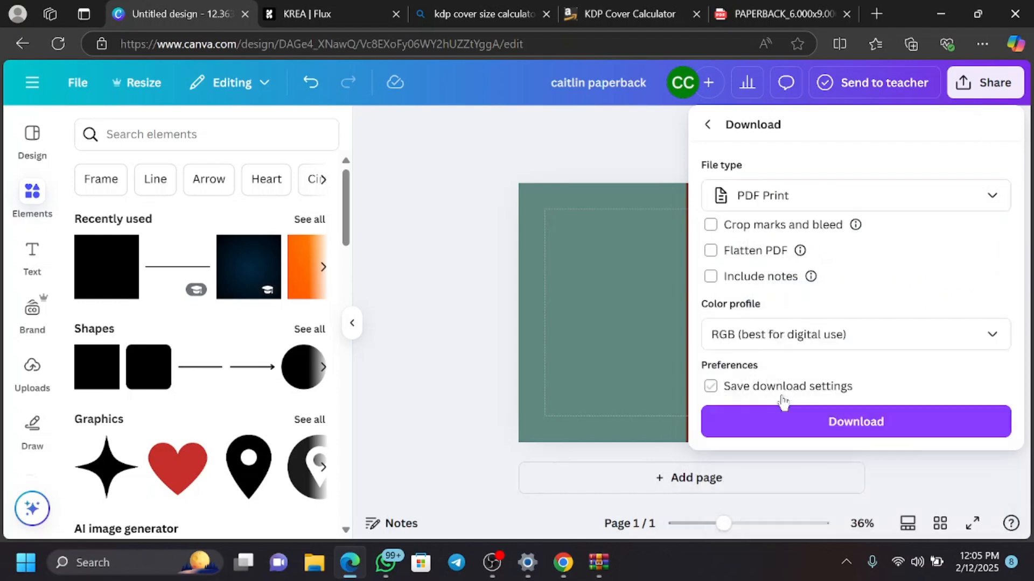
pyautogui.click(809, 334)
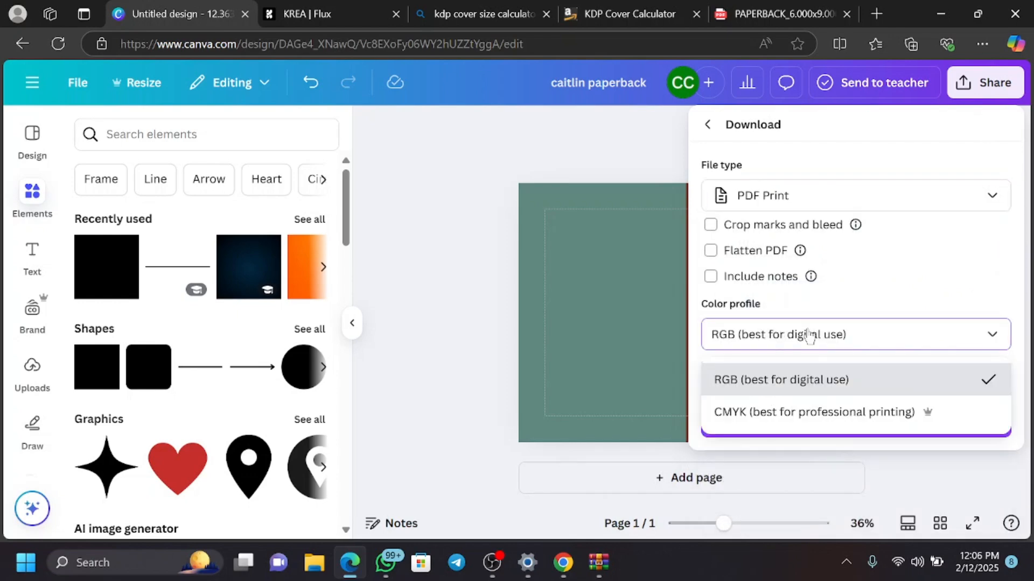
pyautogui.click(787, 413)
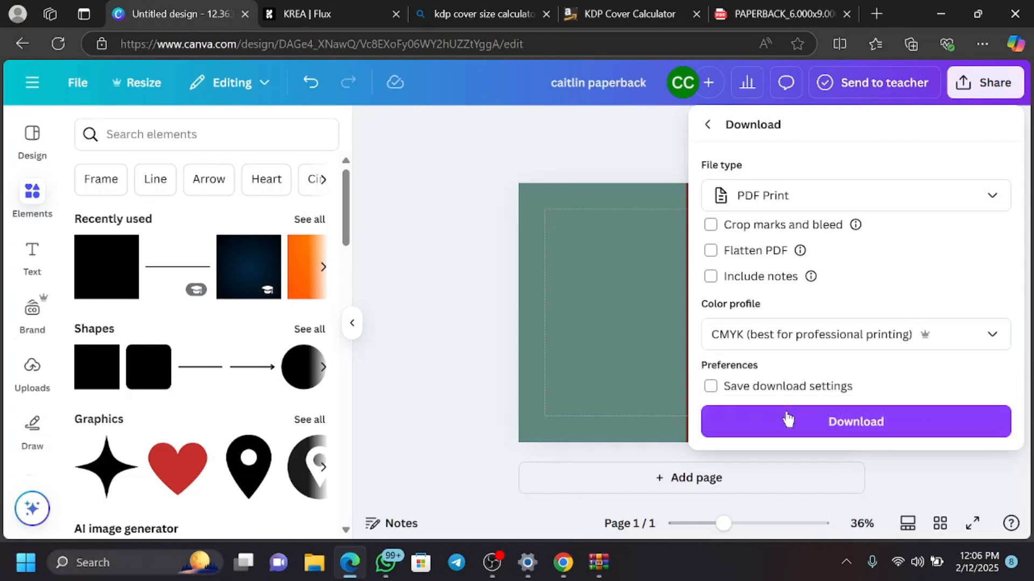
pyautogui.click(787, 419)
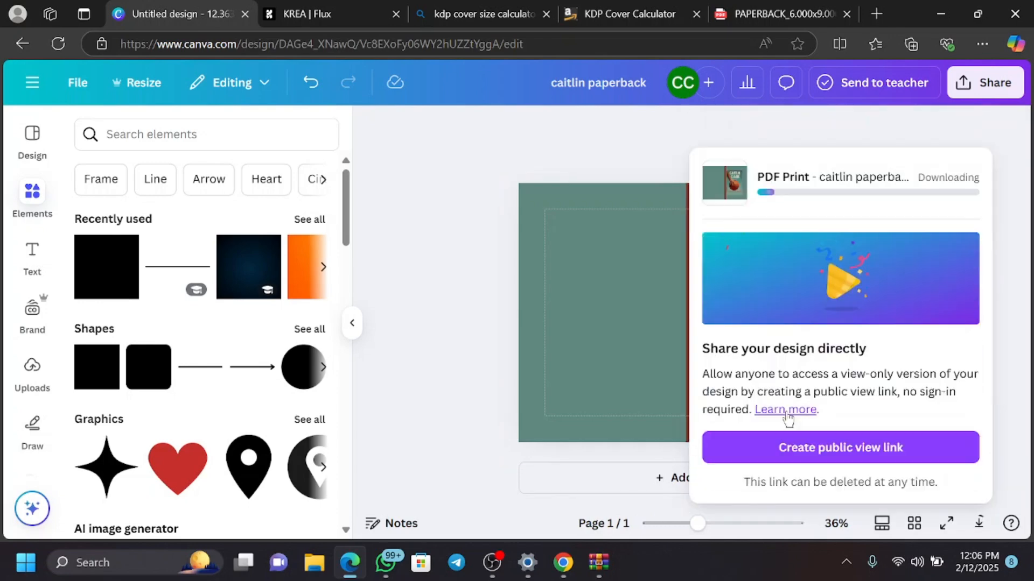
pyautogui.click(508, 376)
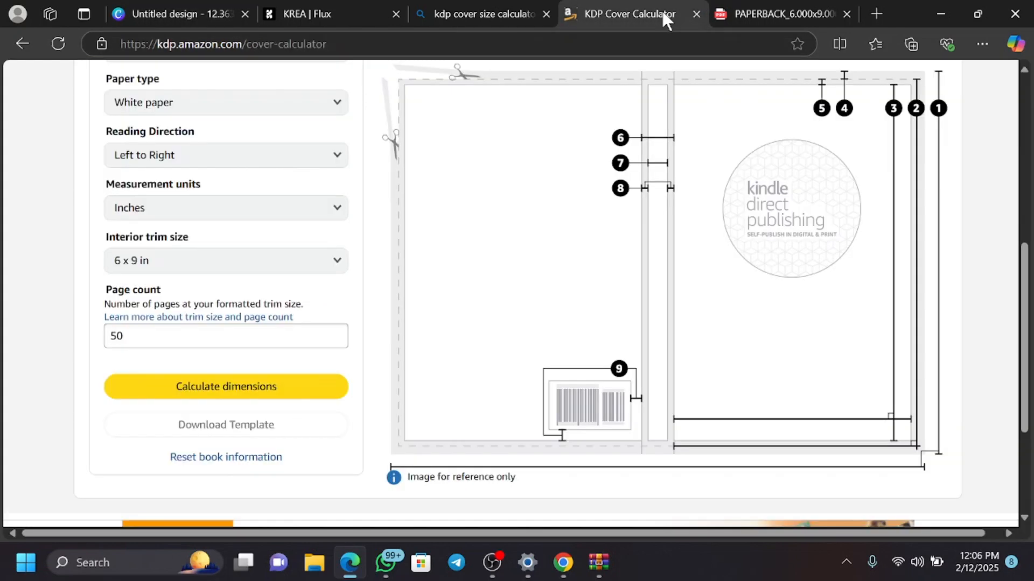
# Step: In the KDP Cover Calculator, choose Hardcover binding with a 6 x 9 in interior trim size
pyautogui.click(661, 9)
pyautogui.scroll(3, 126, 151)
pyautogui.scroll(3, 126, 151)
pyautogui.click(180, 321)
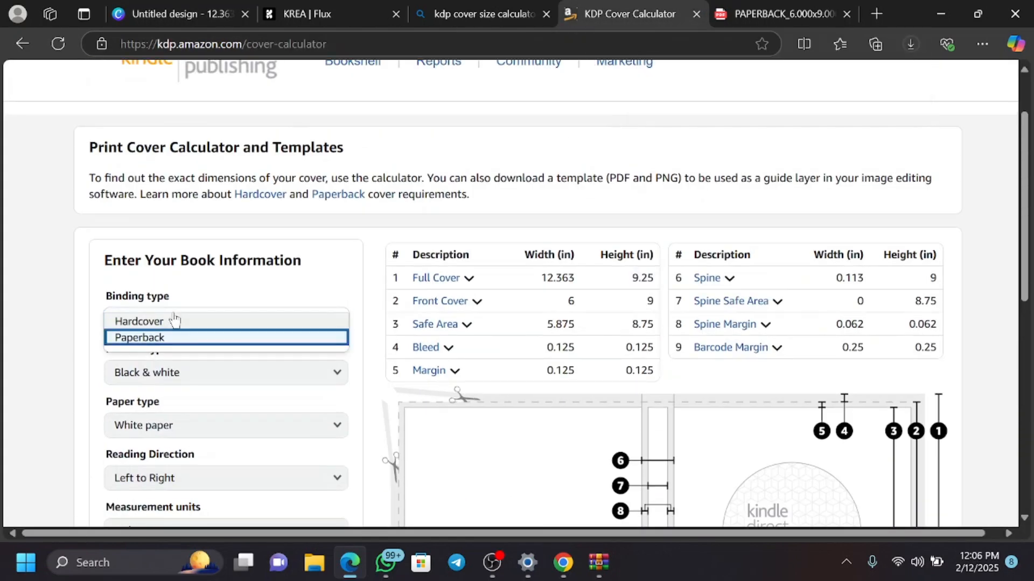
pyautogui.click(170, 322)
pyautogui.scroll(-5, 170, 328)
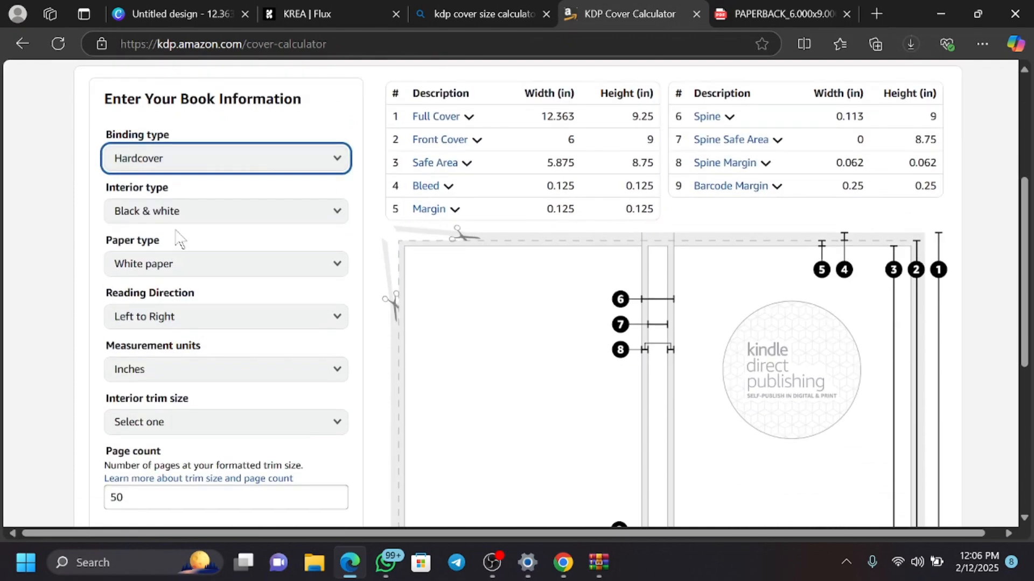
pyautogui.click(155, 341)
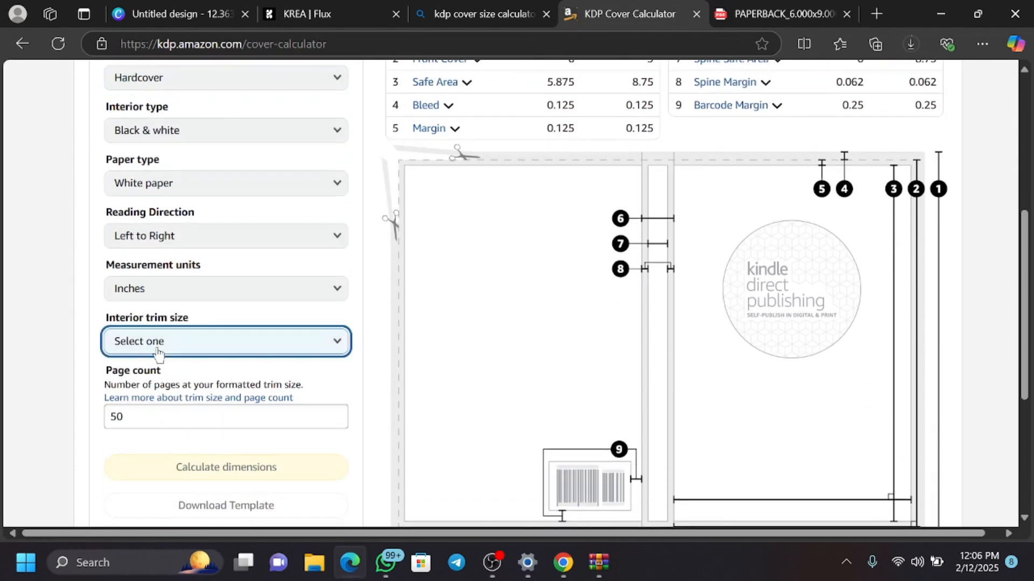
pyautogui.click(148, 361)
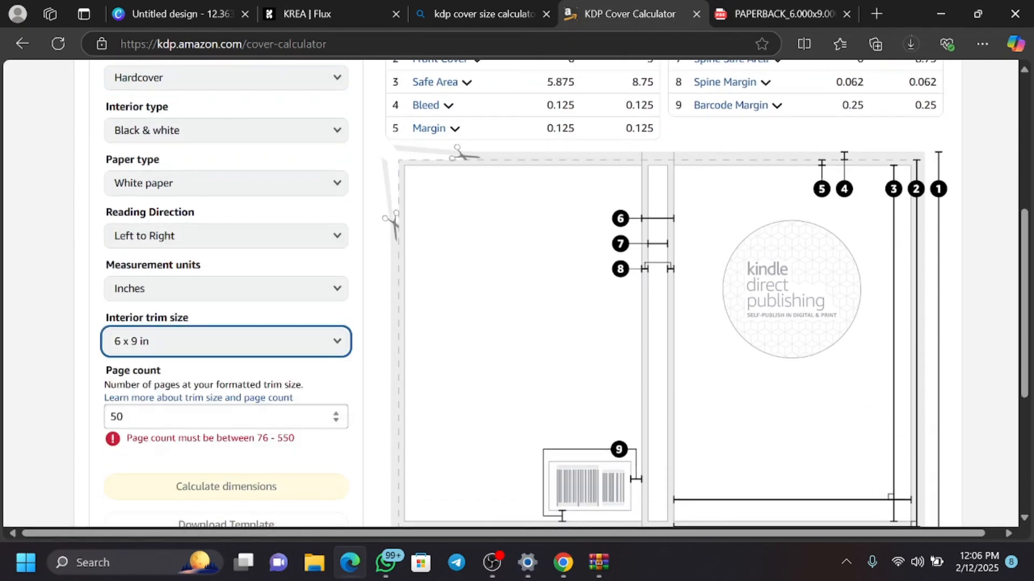
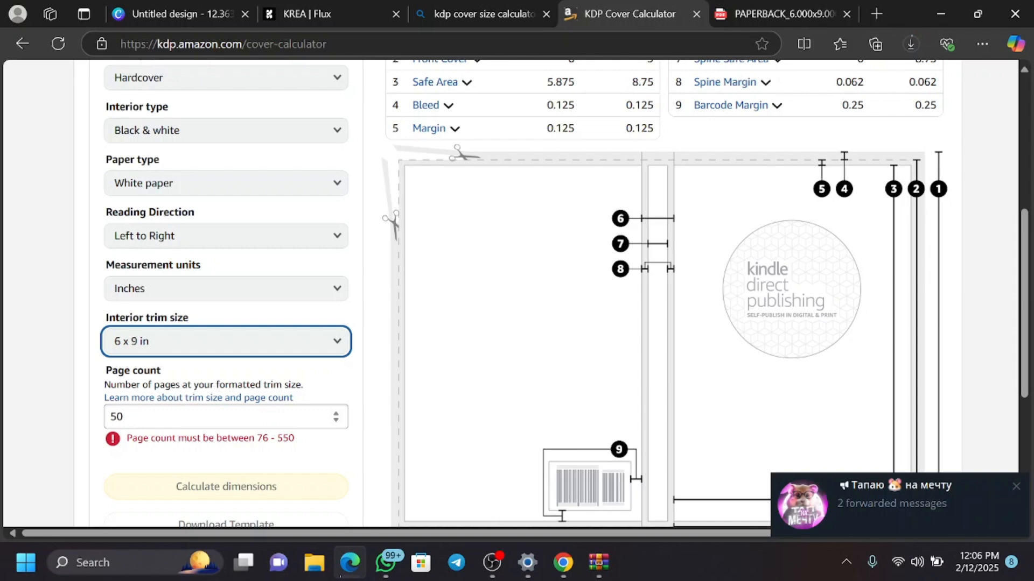
# Step: Change the page count to 85 and recalculate the hardcover cover dimensions
pyautogui.click(125, 417)
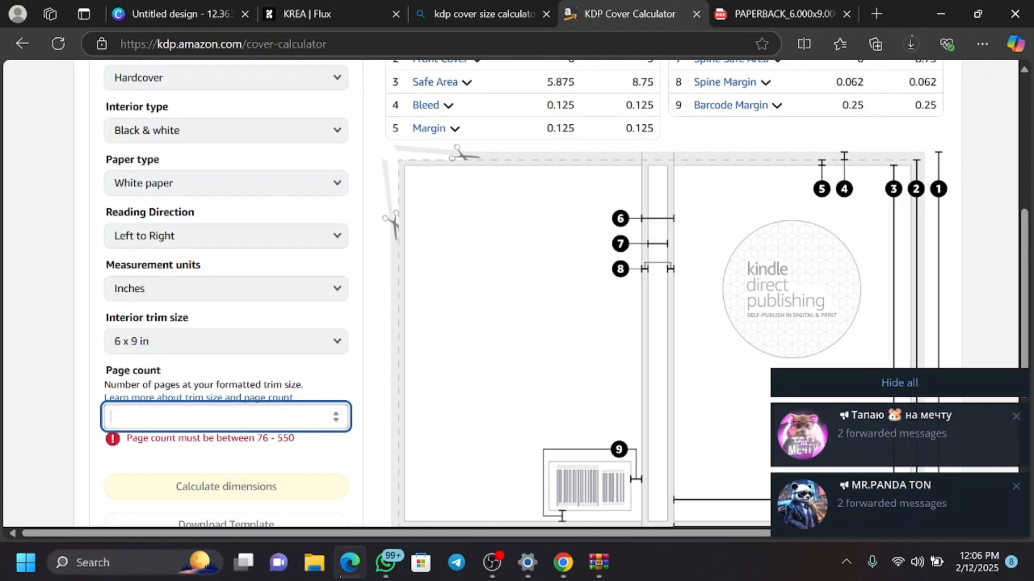
pyautogui.write('85')
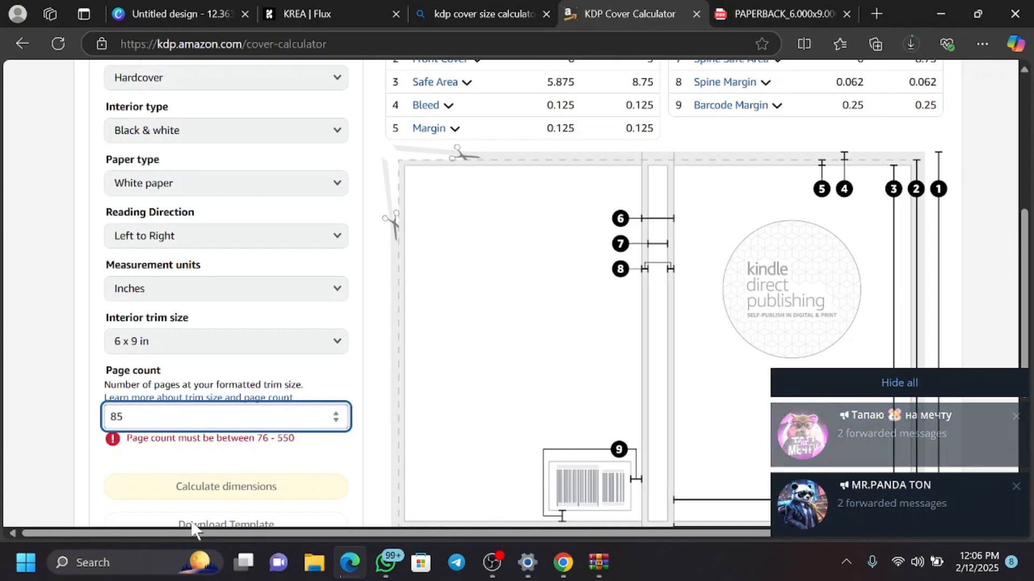
pyautogui.click(226, 497)
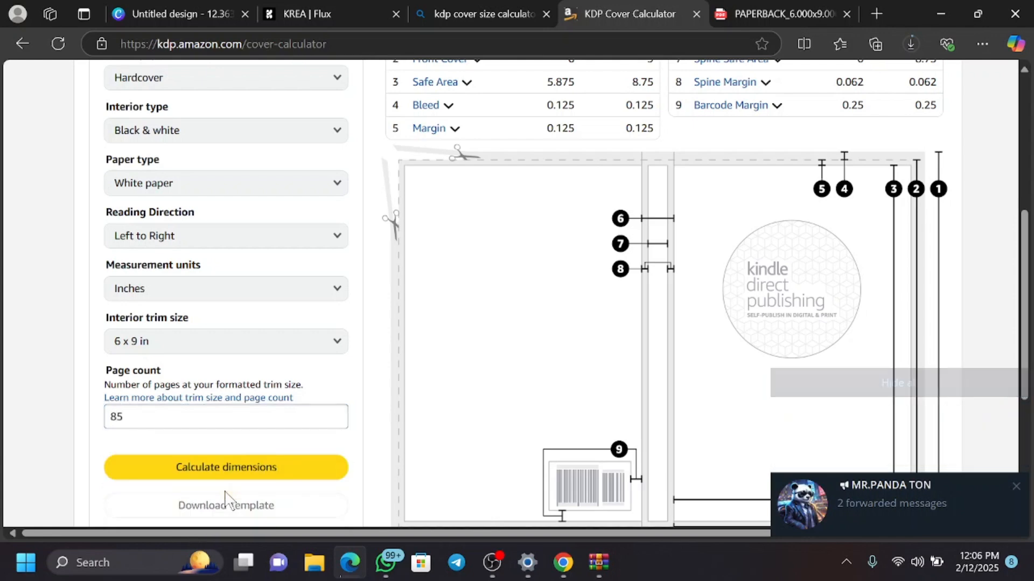
pyautogui.click(211, 462)
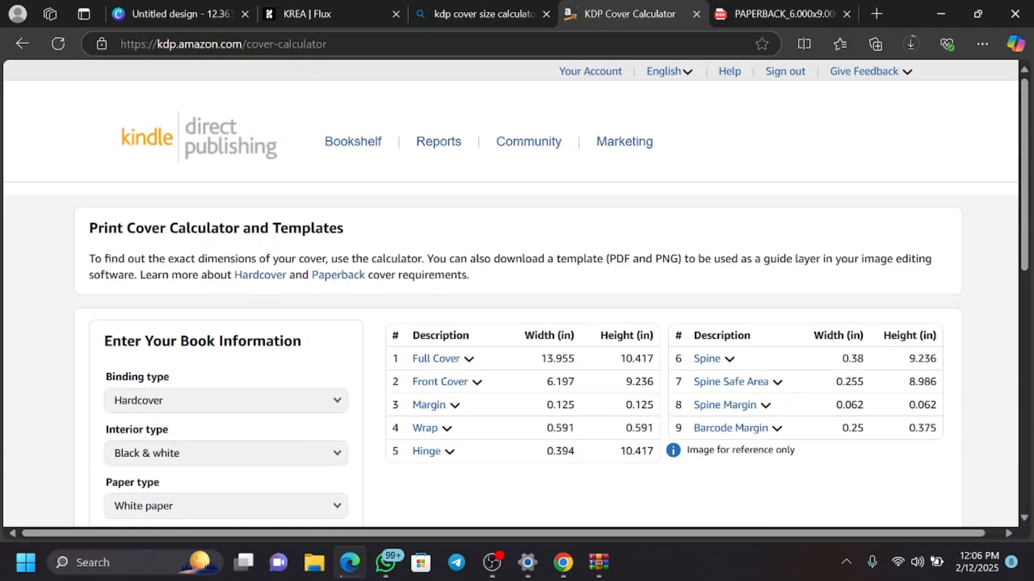
# Step: Copy the 13.955 in full-cover width value
pyautogui.doubleClick(562, 360)
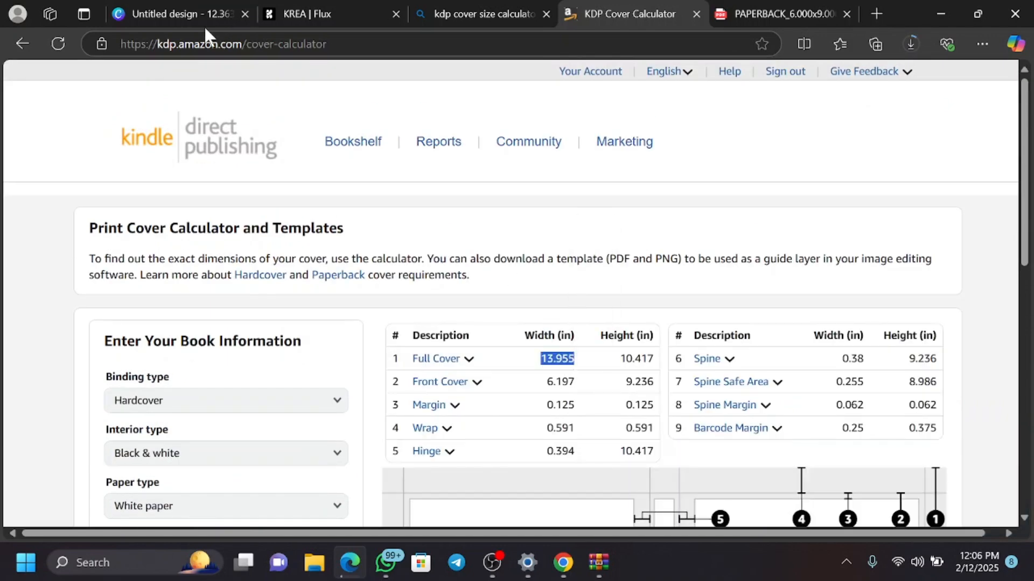
pyautogui.rightClick(550, 360)
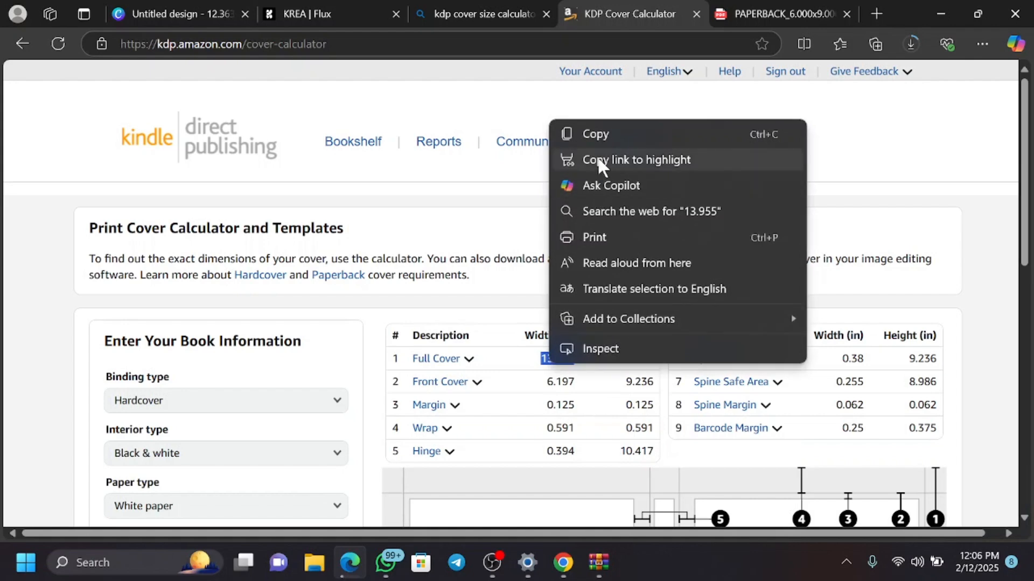
pyautogui.click(588, 135)
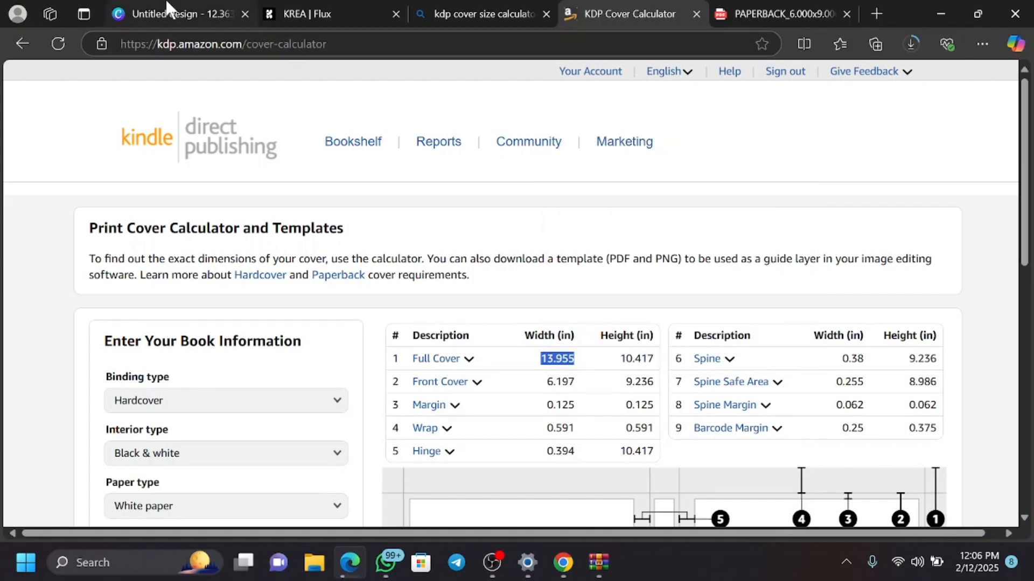
# Step: Back in Canva, start a new custom-size design with units set to inches
pyautogui.click(154, 18)
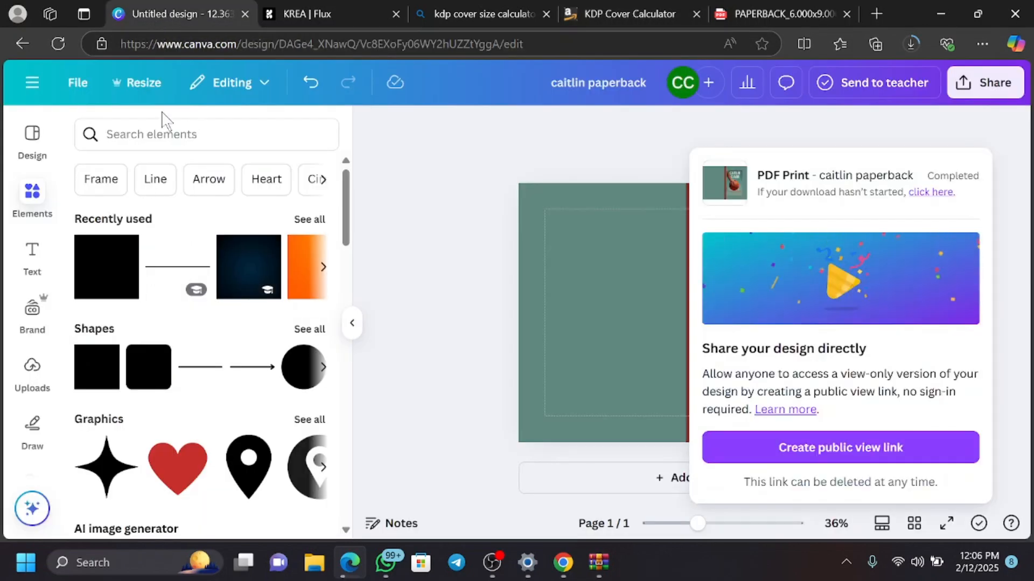
pyautogui.click(75, 81)
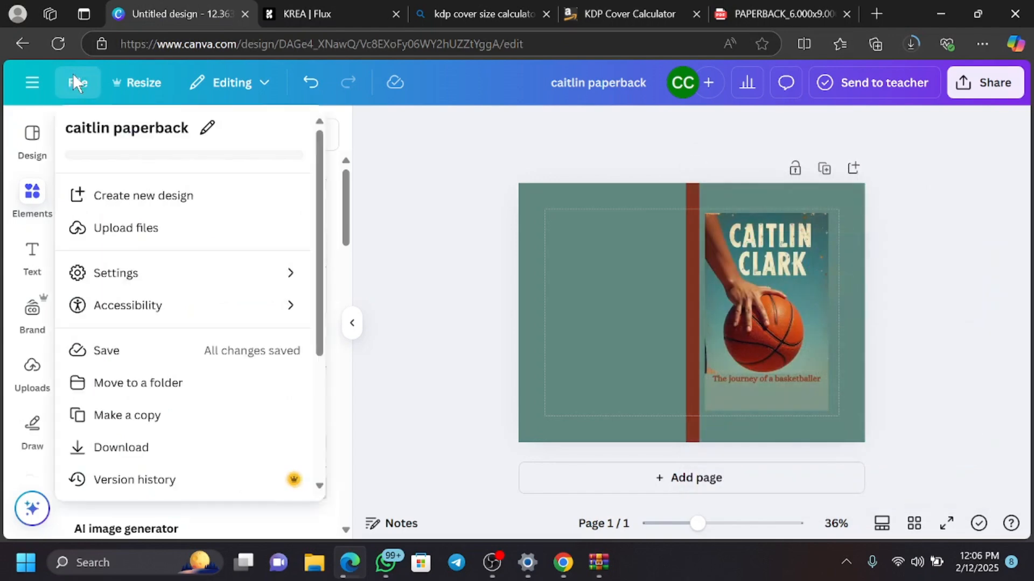
pyautogui.click(132, 199)
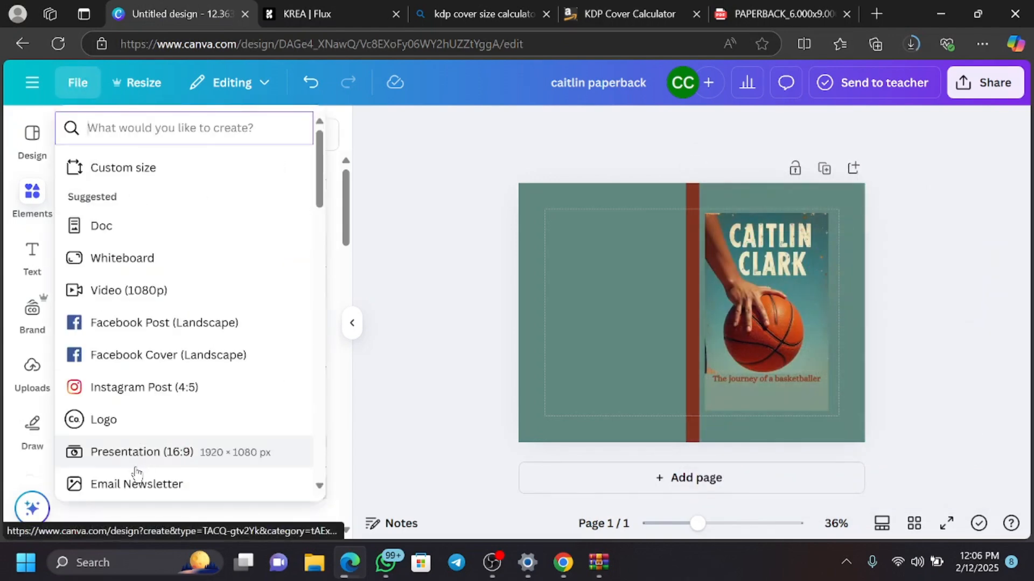
pyautogui.scroll(-3, 136, 473)
pyautogui.scroll(-12, 138, 440)
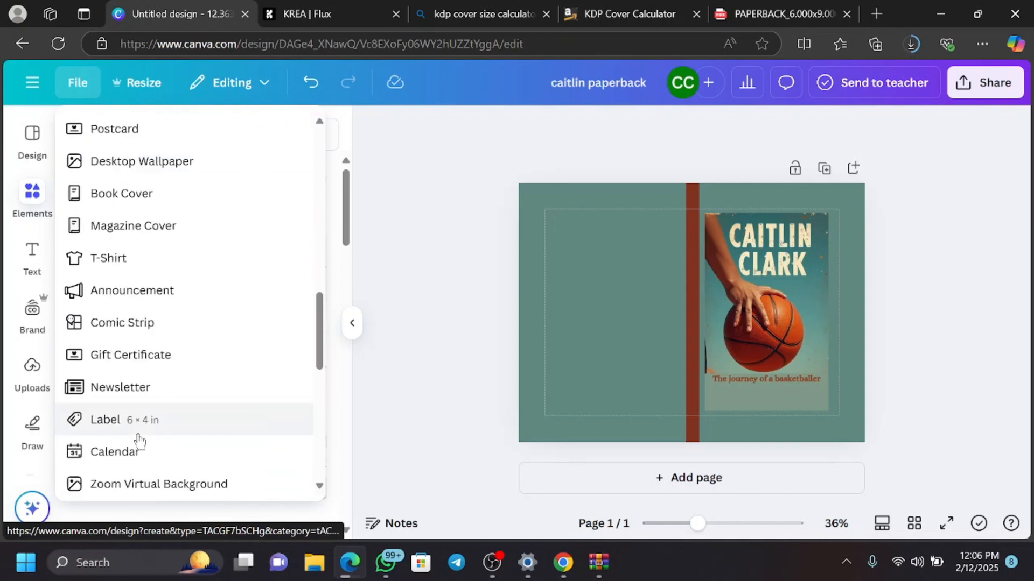
pyautogui.scroll(-4, 140, 440)
pyautogui.scroll(10, 140, 441)
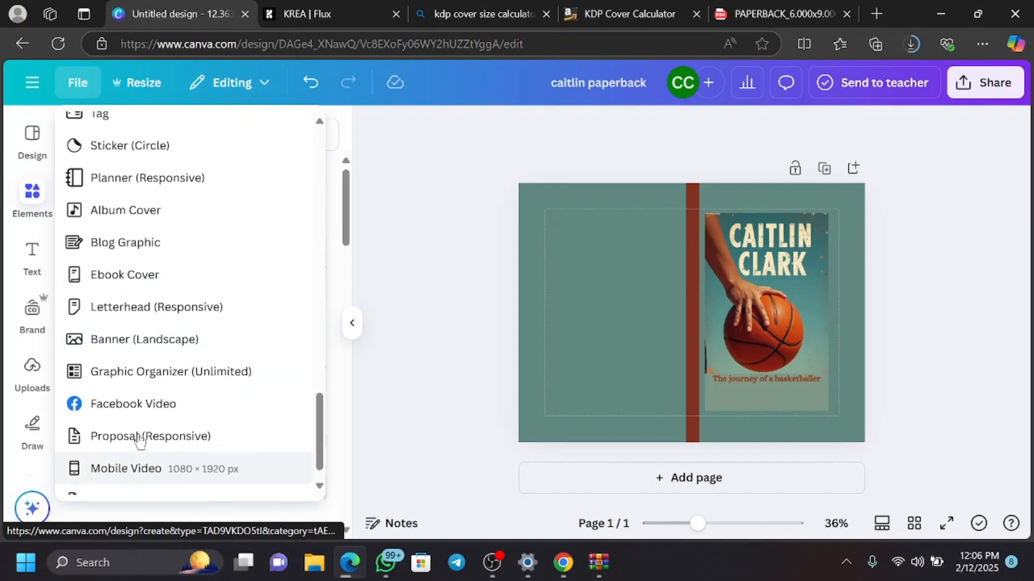
pyautogui.scroll(5, 140, 441)
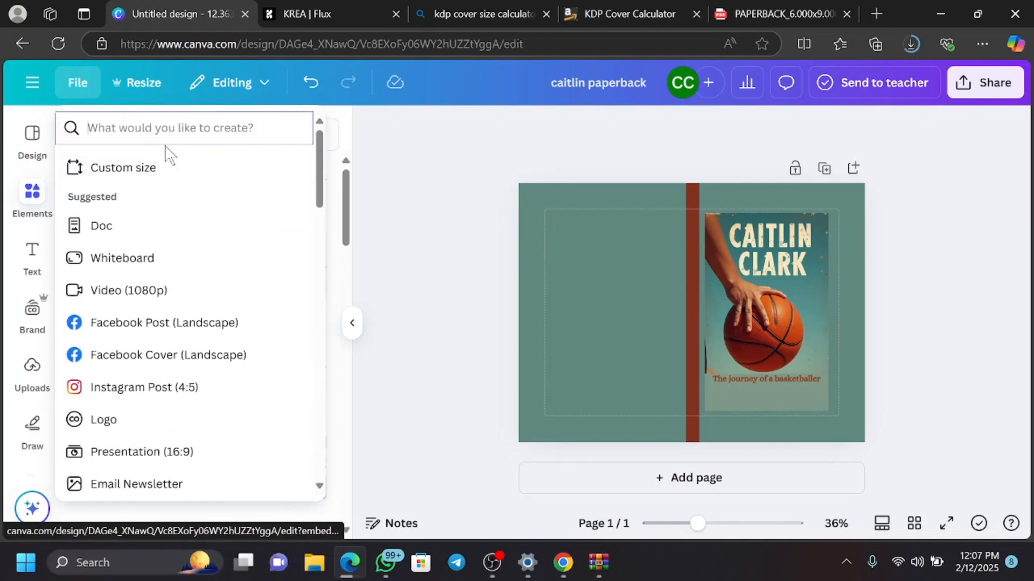
pyautogui.click(163, 183)
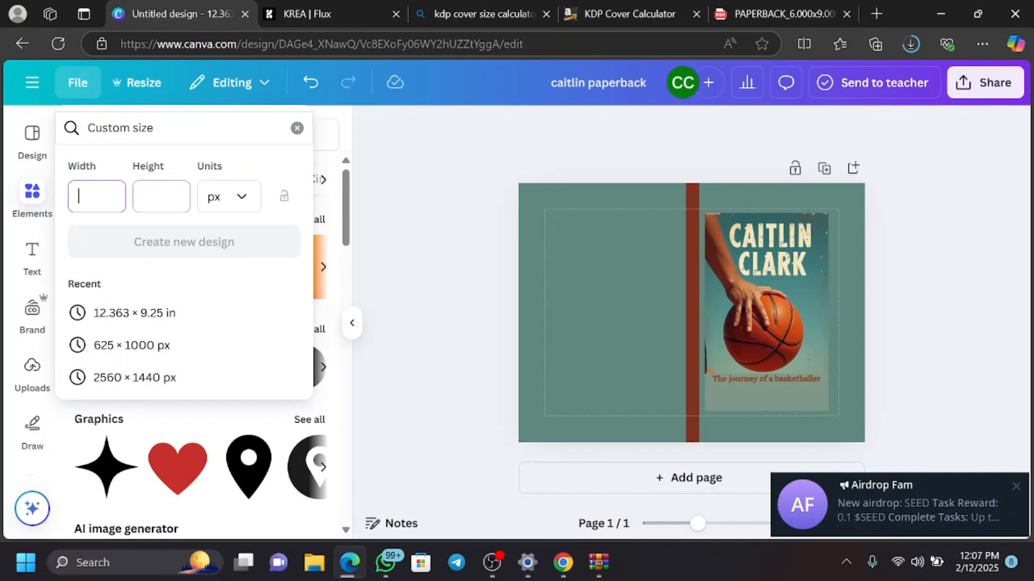
pyautogui.click(243, 197)
pyautogui.click(240, 272)
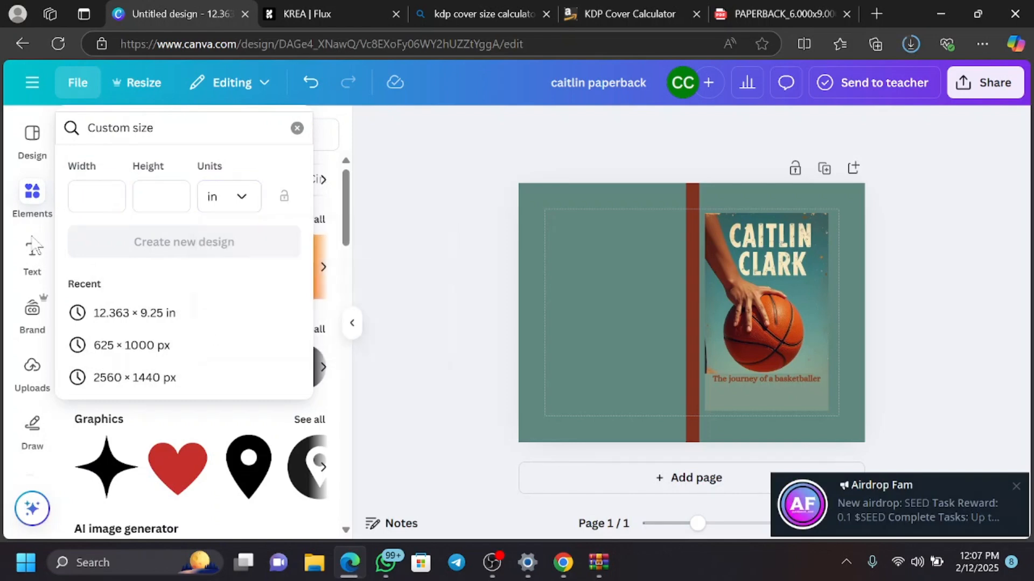
# Step: Paste 13.955 into the custom size width field
pyautogui.click(80, 198)
pyautogui.rightClick(71, 199)
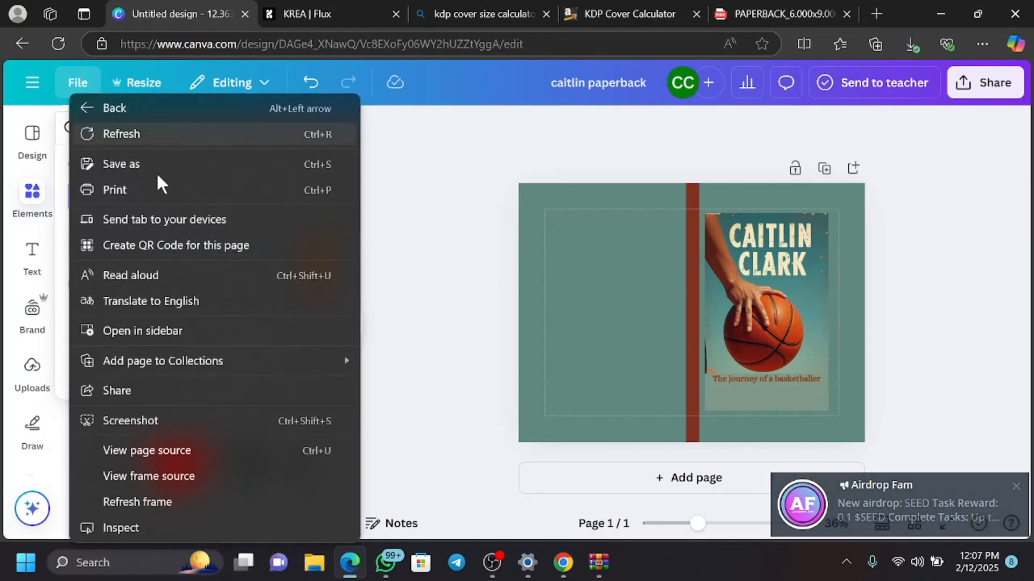
pyautogui.press('Escape')
pyautogui.click(85, 199)
pyautogui.rightClick(85, 205)
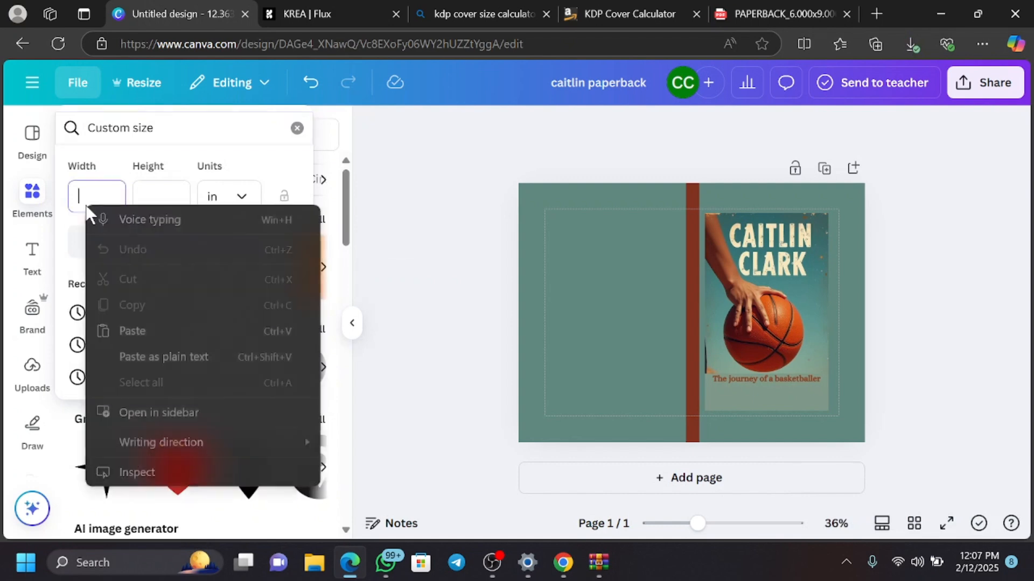
pyautogui.click(129, 330)
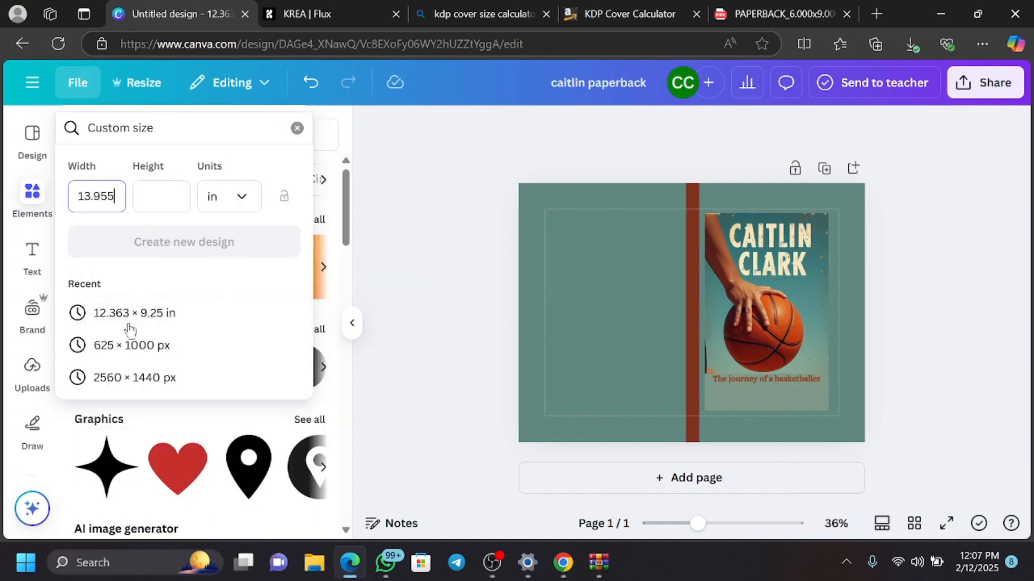
# Step: Copy the 10.417 in height from the calculator, paste it as height, and create the design
pyautogui.click(636, 20)
pyautogui.click(618, 360)
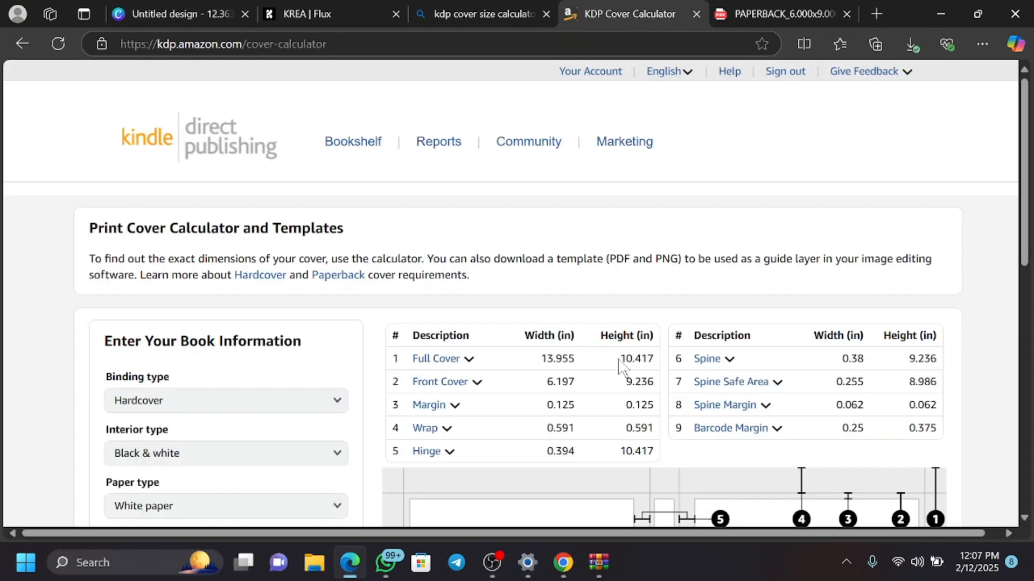
pyautogui.doubleClick(636, 359)
pyautogui.rightClick(635, 358)
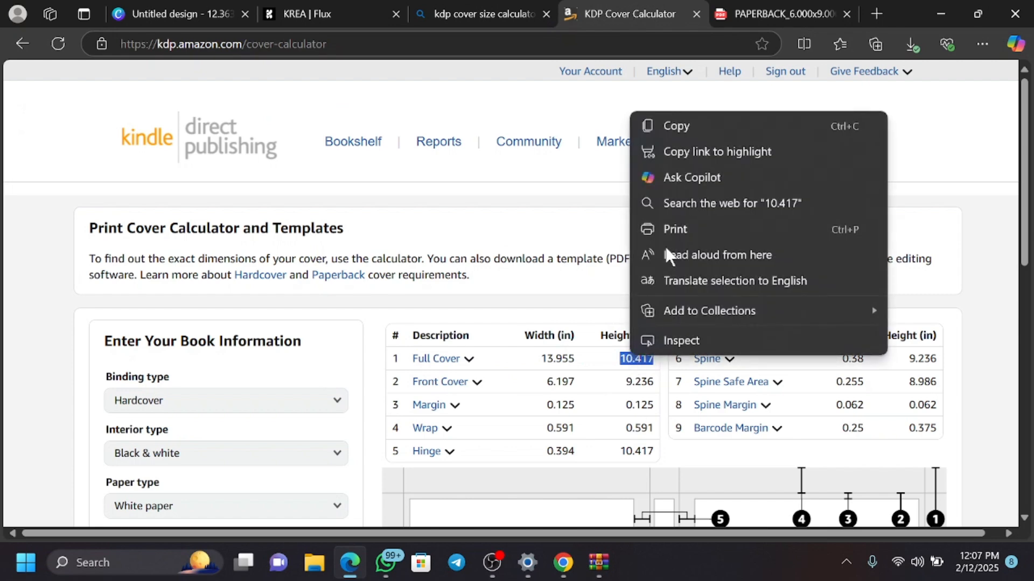
pyautogui.click(682, 126)
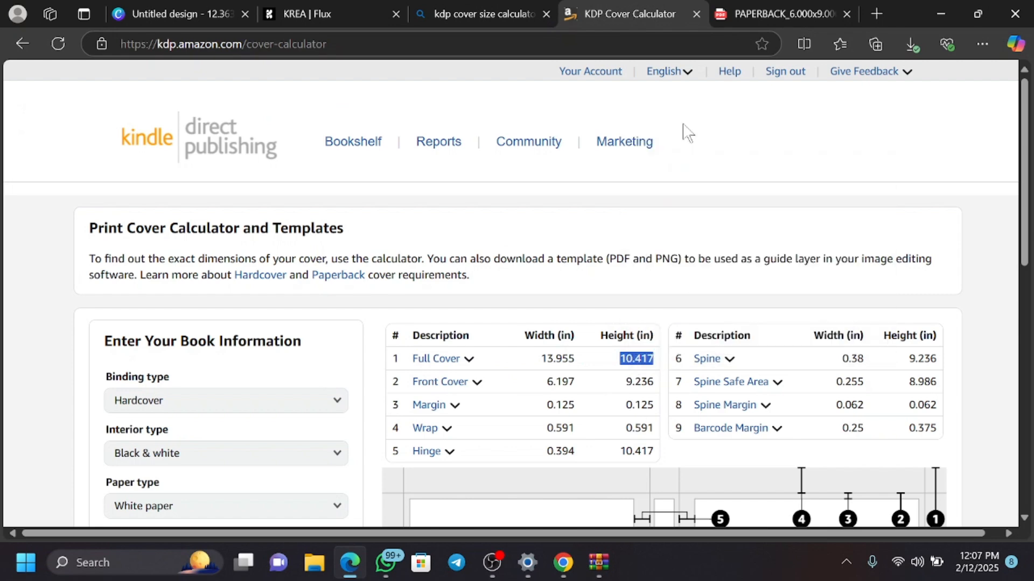
pyautogui.click(125, 10)
pyautogui.click(161, 196)
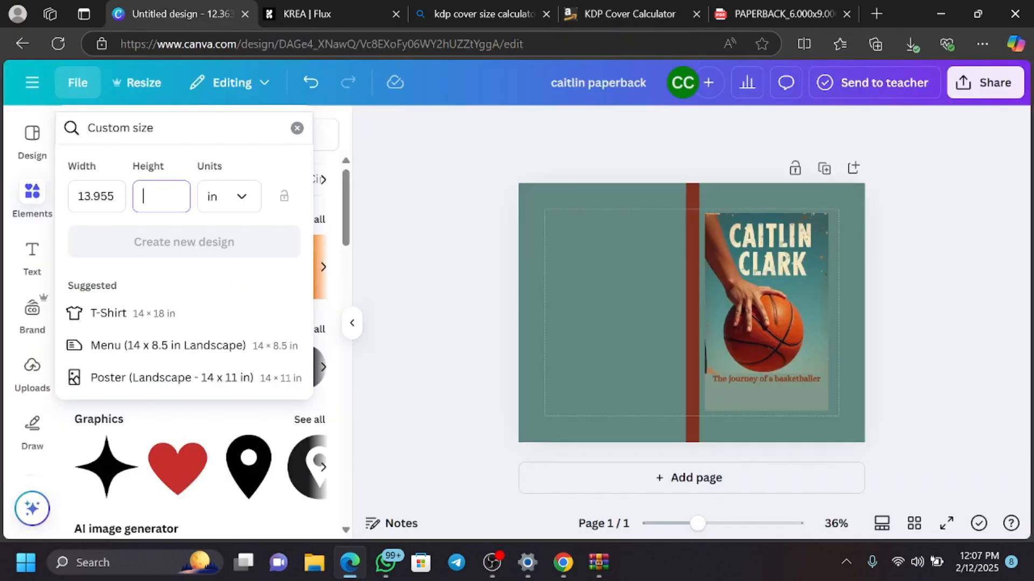
pyautogui.rightClick(161, 199)
pyautogui.click(207, 325)
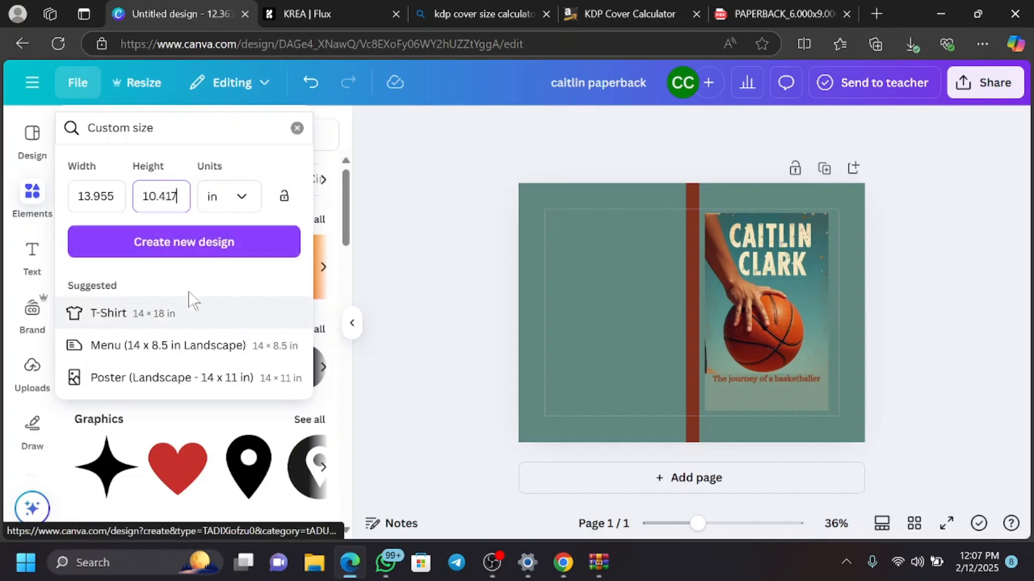
pyautogui.click(185, 243)
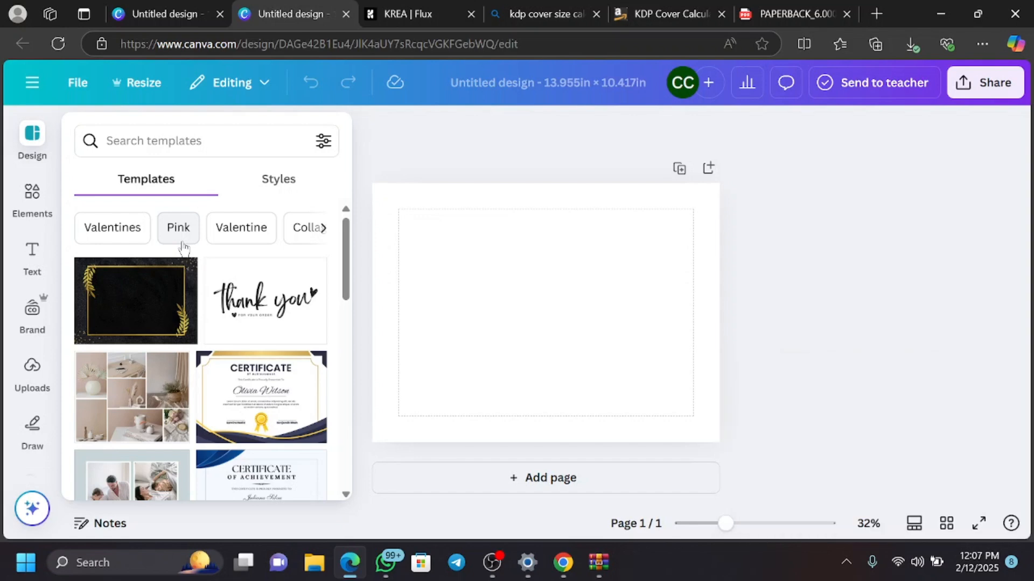
# Step: Add the uploaded KDP cover template image to the page
pyautogui.click(46, 384)
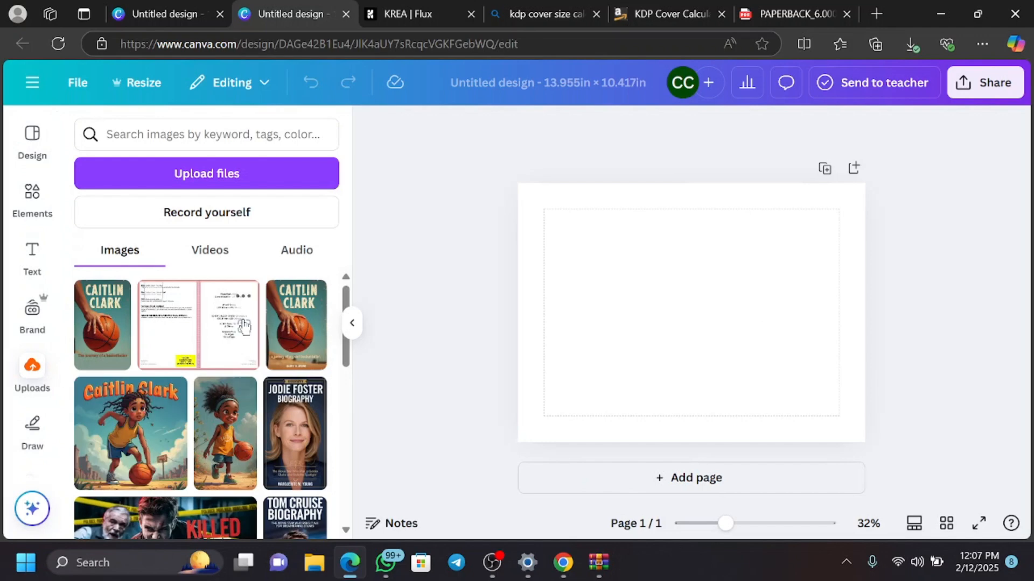
pyautogui.click(242, 326)
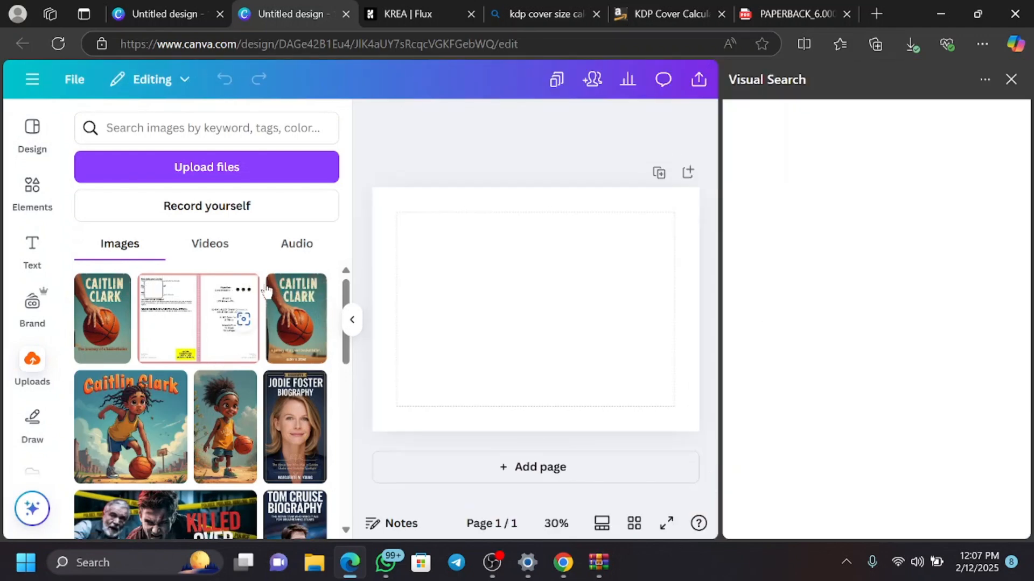
pyautogui.click(204, 320)
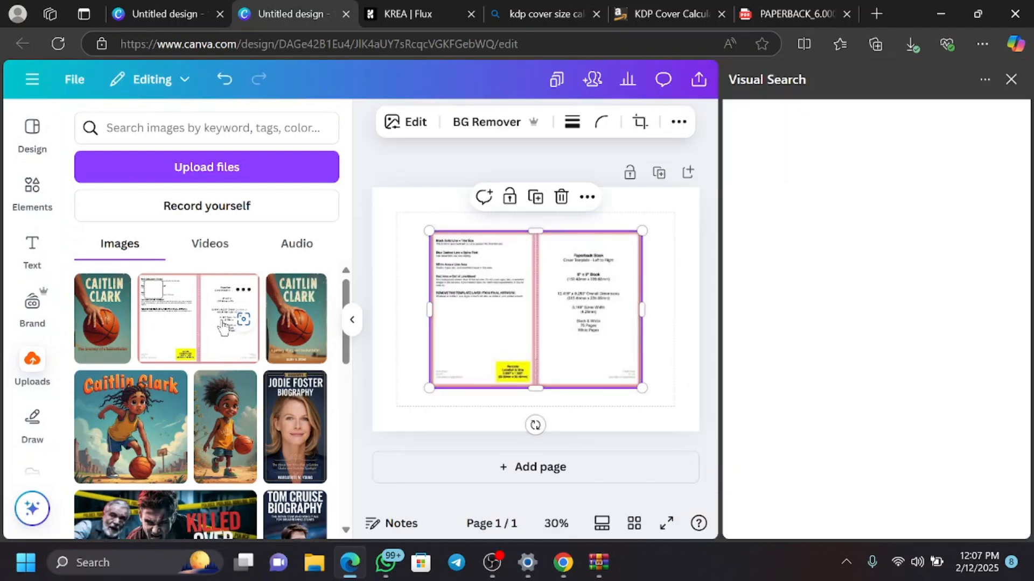
pyautogui.click(1011, 80)
# Step: Snap the template to the top-left corner and enlarge it to fill the page
pyautogui.moveTo(699, 298); pyautogui.dragTo(635, 246)
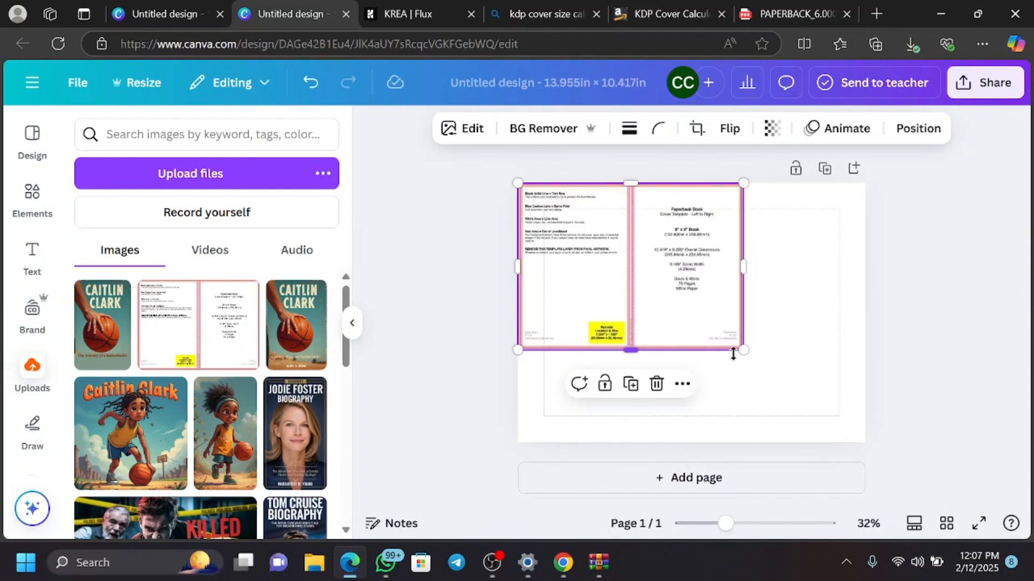
pyautogui.moveTo(765, 386); pyautogui.dragTo(821, 502)
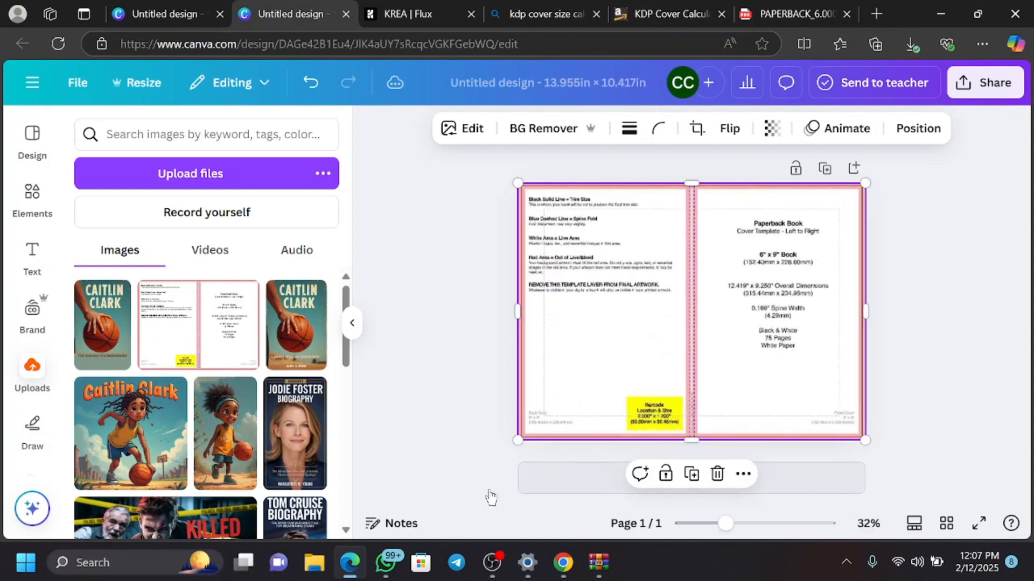
pyautogui.click(31, 192)
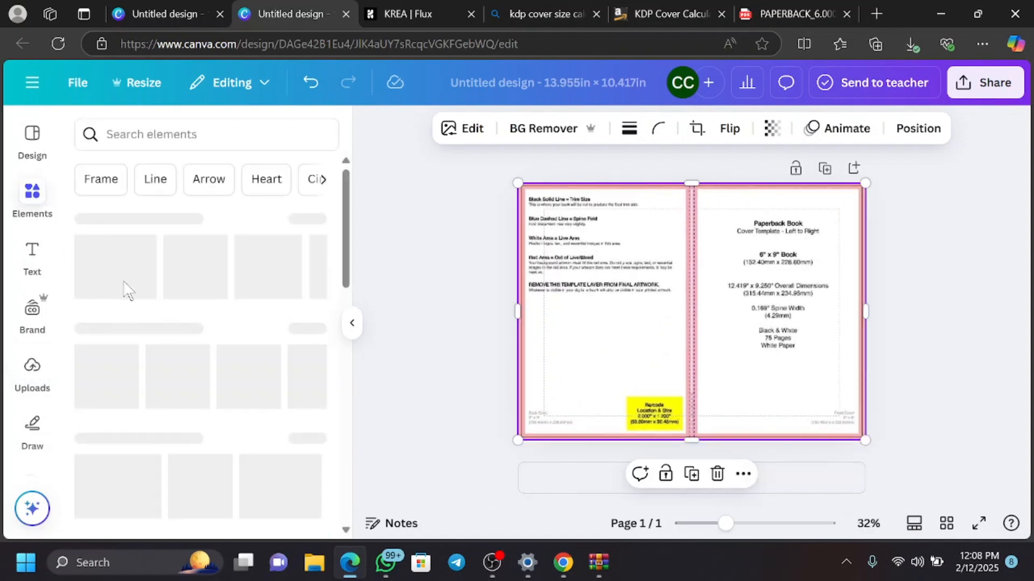
# Step: Add a grey square and stretch it over the back-cover half of the template
pyautogui.click(108, 281)
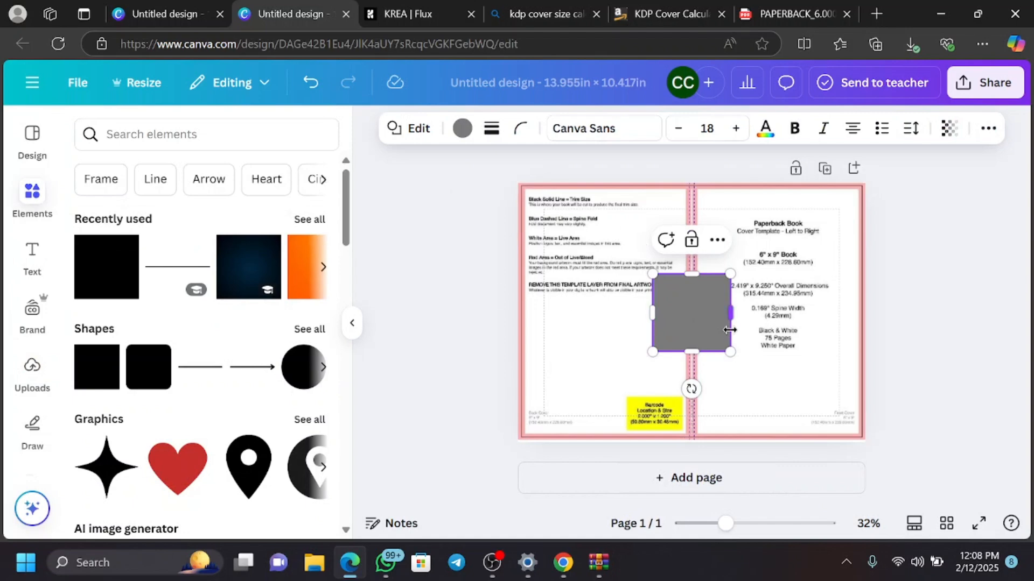
pyautogui.click(704, 345)
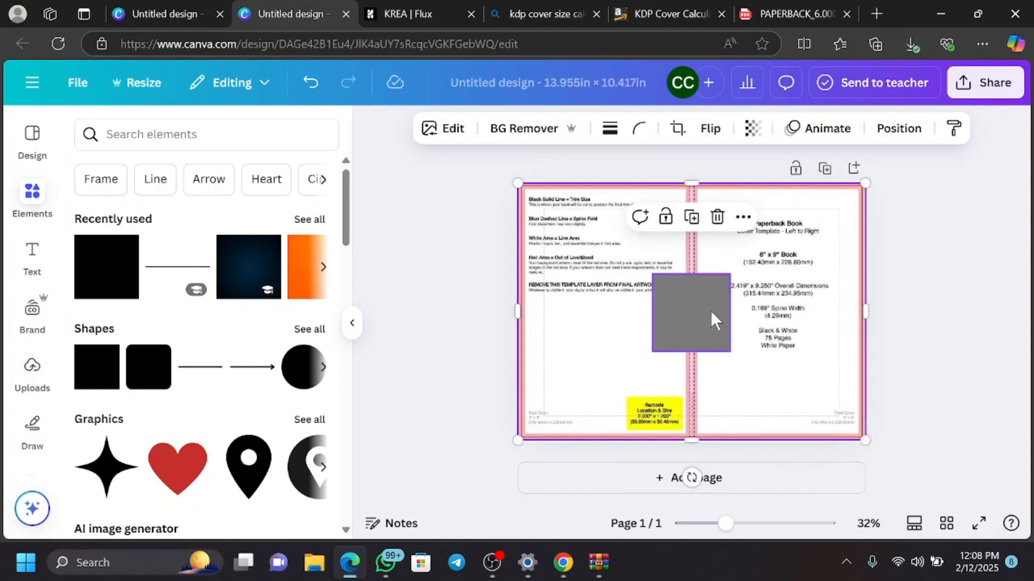
pyautogui.moveTo(714, 321); pyautogui.dragTo(540, 200)
pyautogui.moveTo(604, 274); pyautogui.dragTo(682, 491)
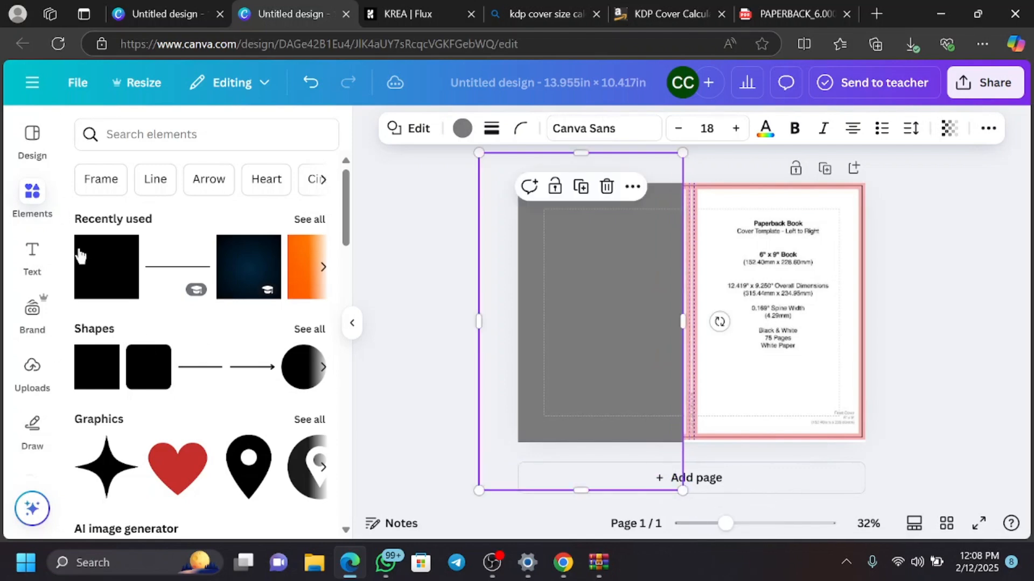
# Step: Add a pink square and shape it into a full-height strip about 0.8 wide over the spine
pyautogui.click(100, 265)
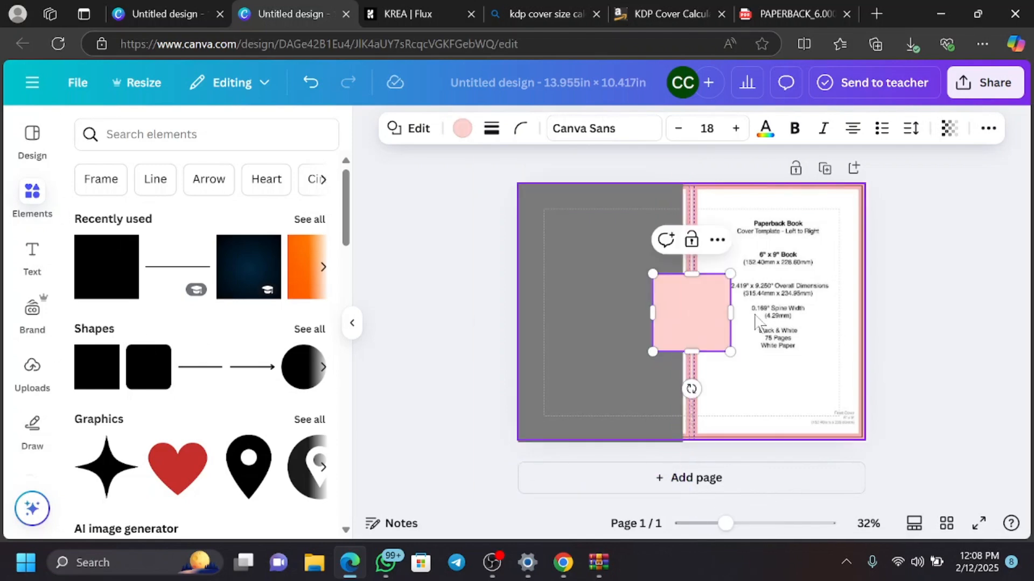
pyautogui.moveTo(691, 274); pyautogui.dragTo(692, 141)
pyautogui.moveTo(689, 355); pyautogui.dragTo(691, 490)
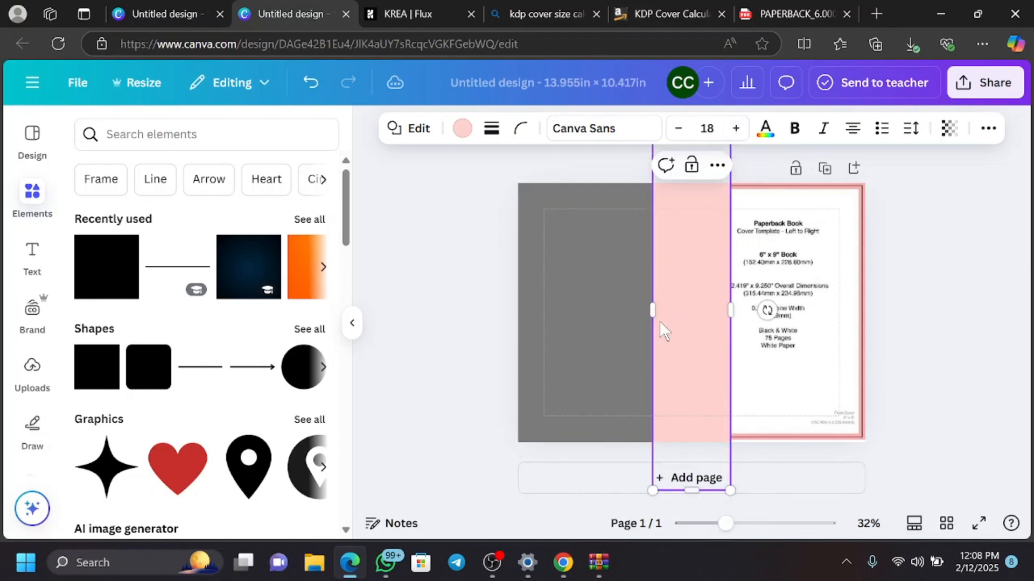
pyautogui.moveTo(651, 311); pyautogui.dragTo(703, 315)
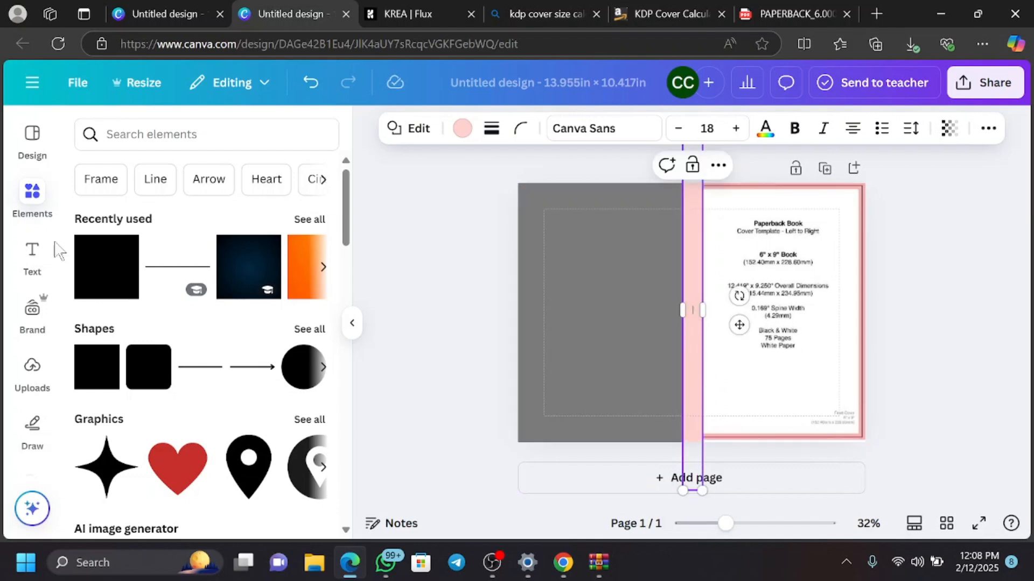
pyautogui.click(33, 371)
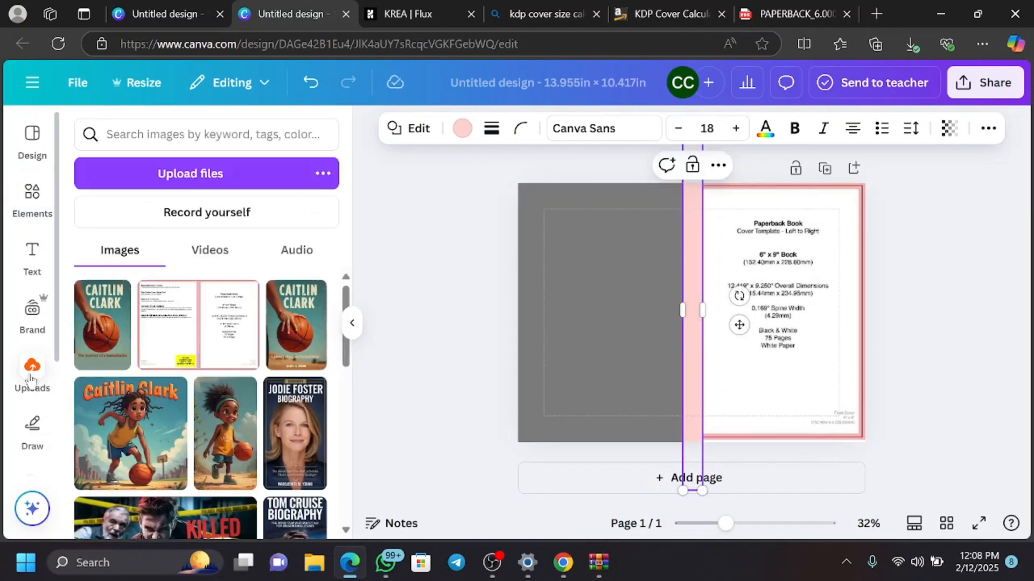
# Step: Place the Caitlin Clark image about 4.9 × 7.9 on the front cover and stretch the grey rectangle across the page
pyautogui.click(106, 337)
pyautogui.moveTo(687, 273); pyautogui.dragTo(758, 273)
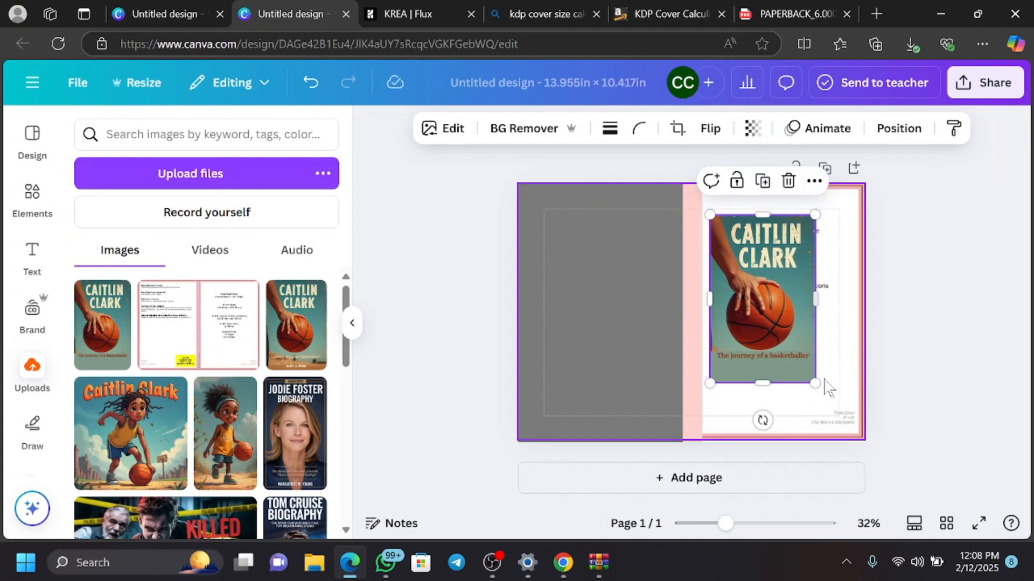
pyautogui.moveTo(816, 385); pyautogui.dragTo(832, 412)
pyautogui.click(638, 264)
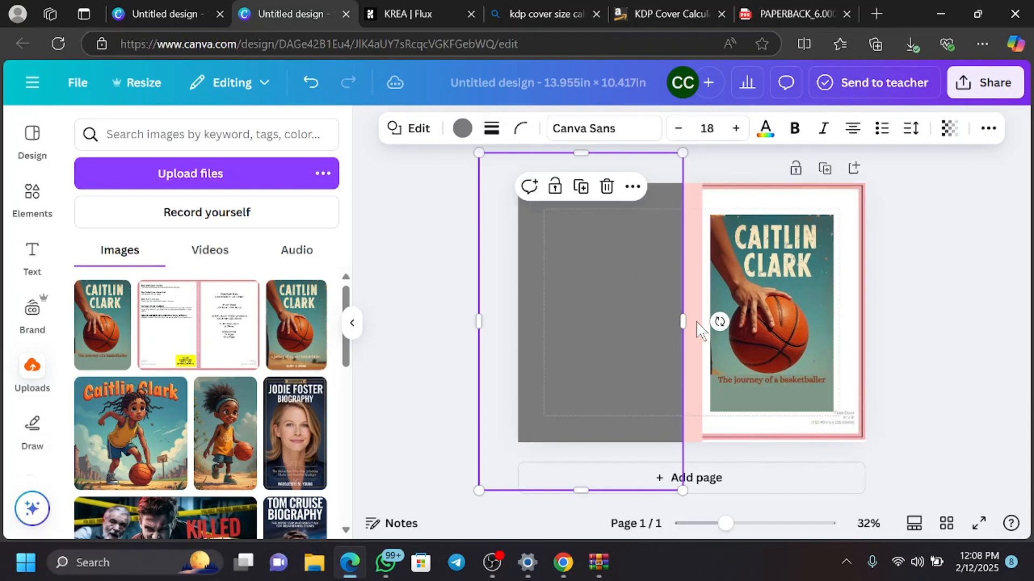
pyautogui.moveTo(678, 317); pyautogui.dragTo(911, 322)
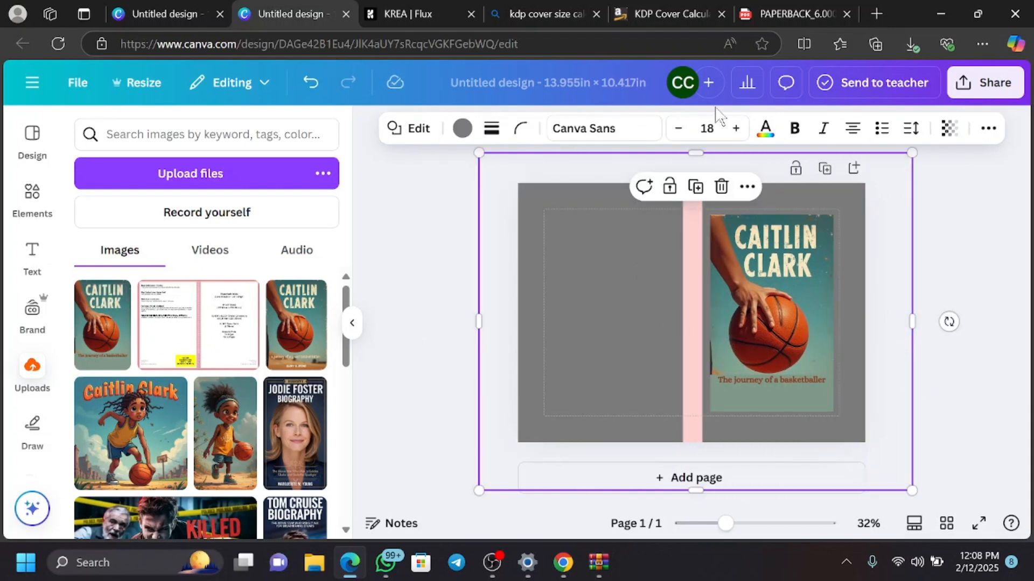
# Step: Recolour the background rectangle teal and the spine strip rust brown using colours from the cover photo
pyautogui.click(463, 131)
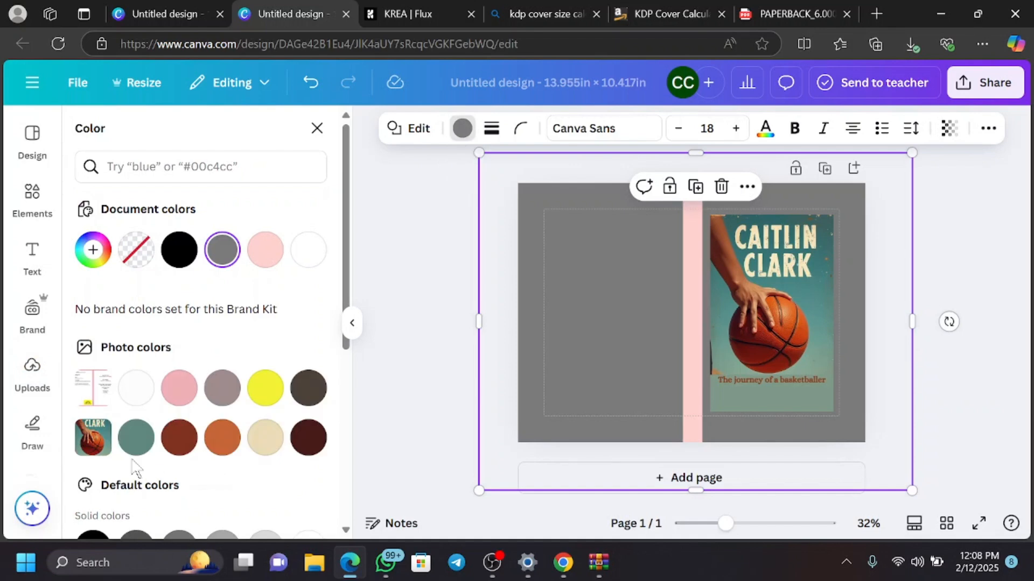
pyautogui.click(144, 451)
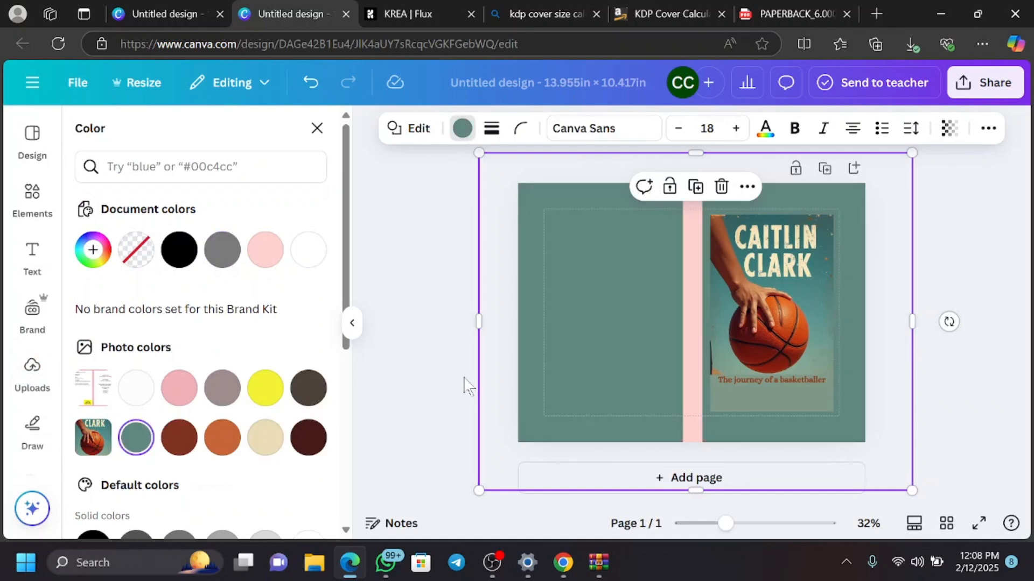
pyautogui.click(683, 324)
pyautogui.click(454, 118)
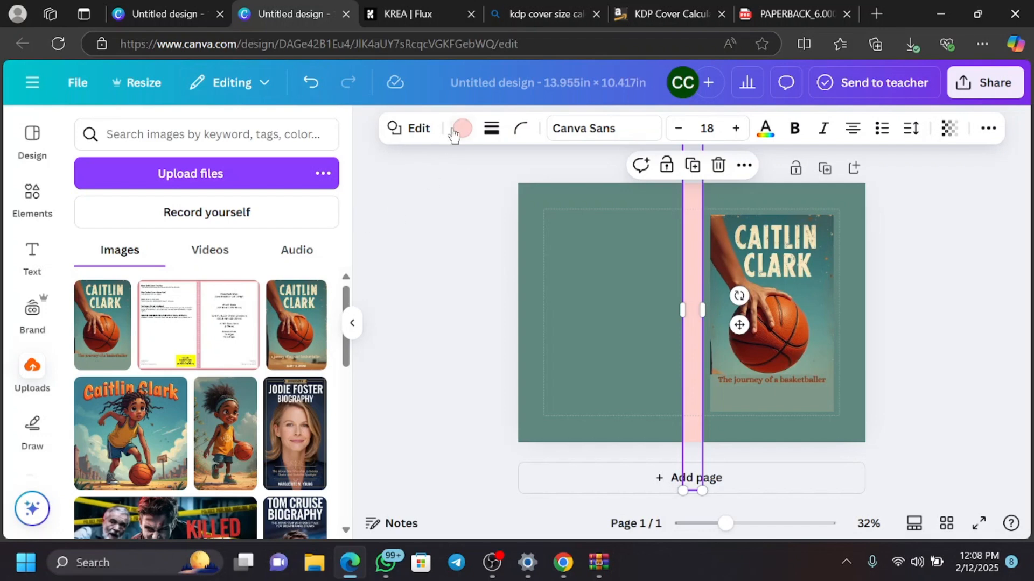
pyautogui.click(455, 133)
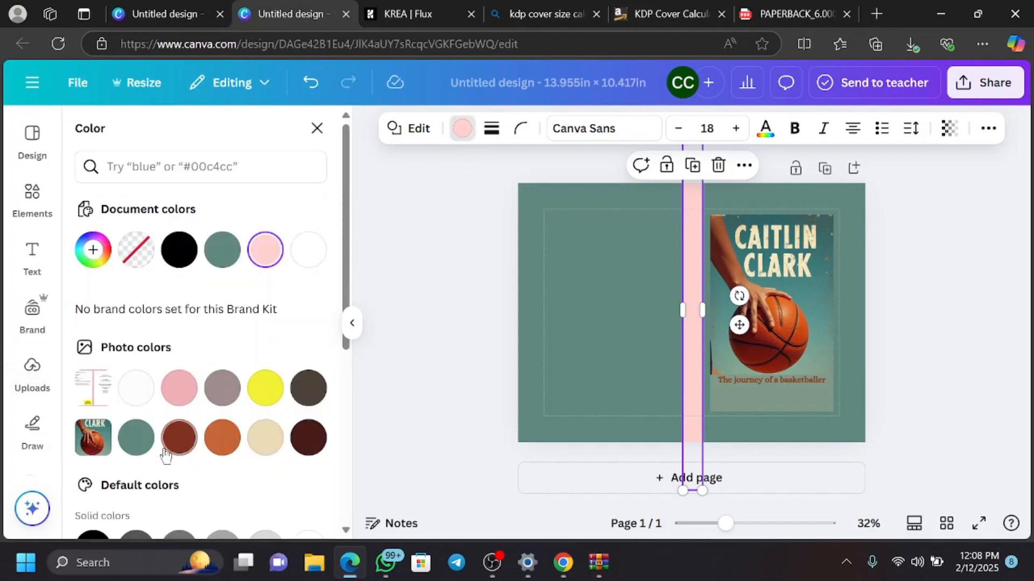
pyautogui.click(179, 437)
pyautogui.click(936, 234)
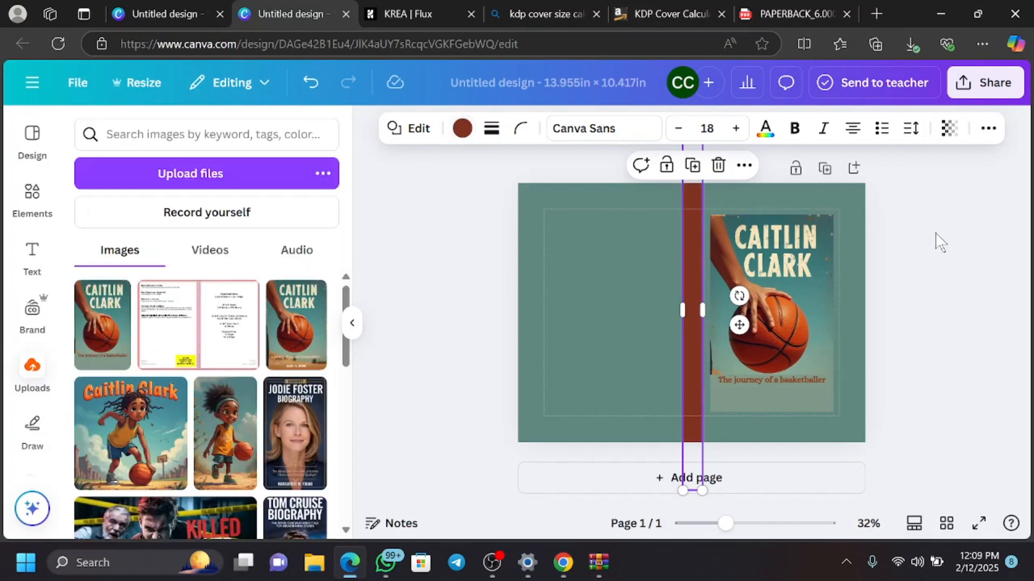
pyautogui.click(902, 251)
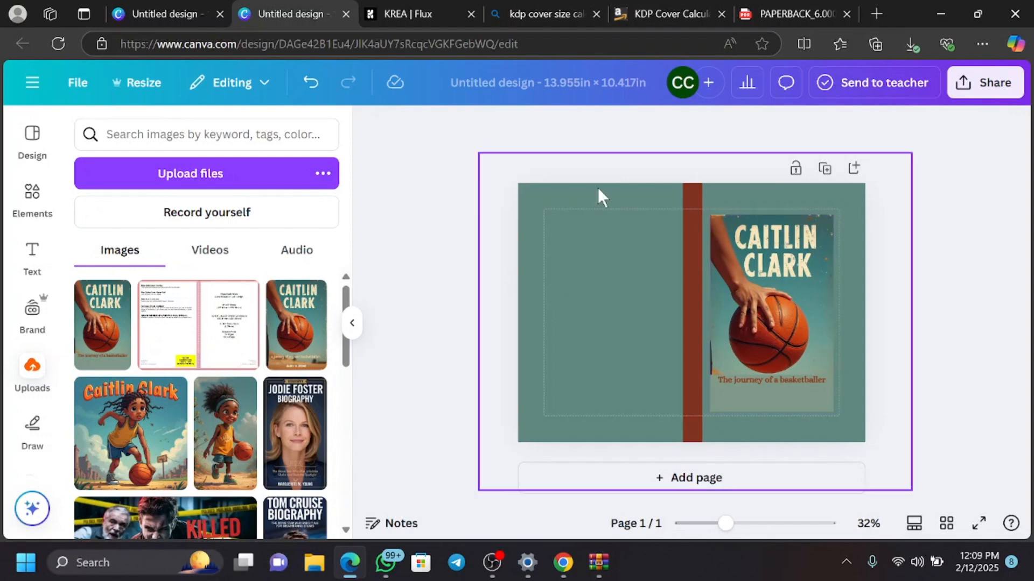
# Step: Download the wrap as a PDF Print file with the CMYK colour profile
pyautogui.click(73, 91)
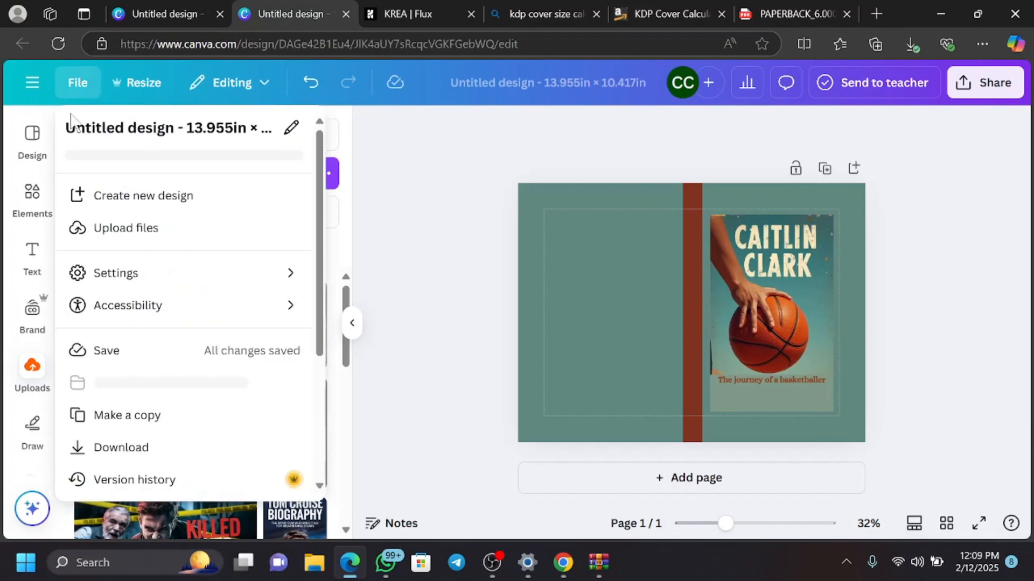
pyautogui.click(116, 466)
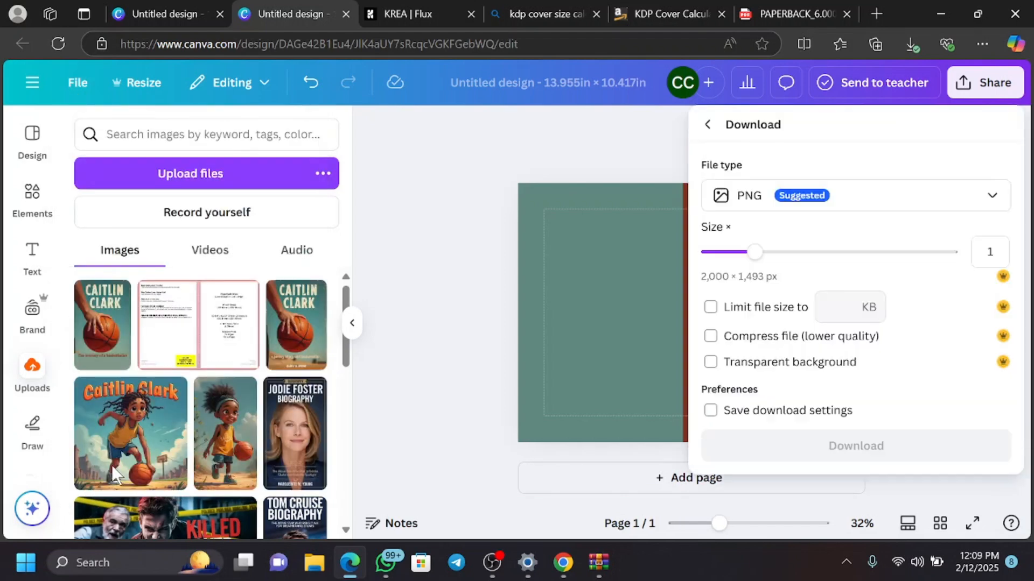
pyautogui.click(913, 195)
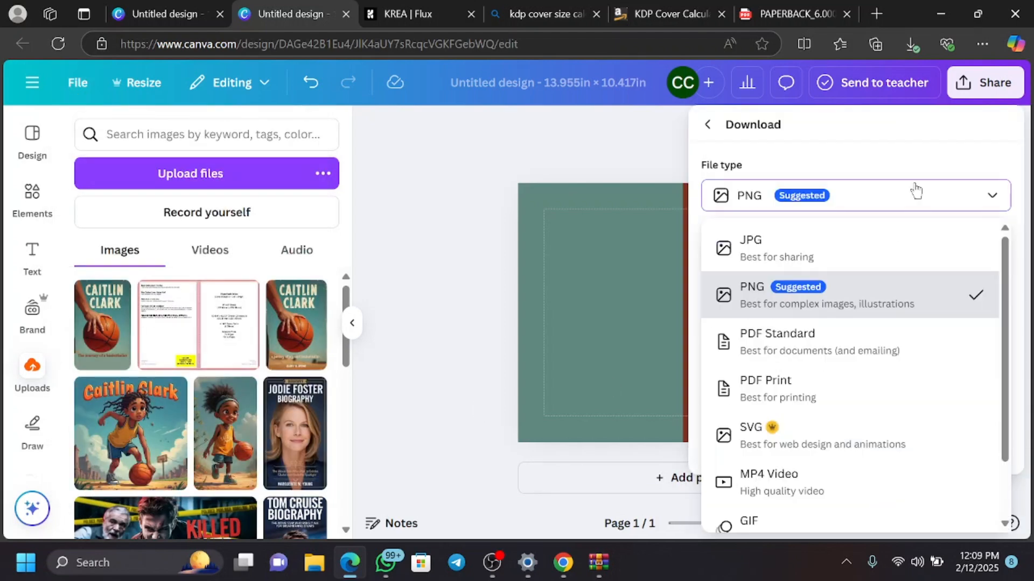
pyautogui.click(914, 192)
pyautogui.click(827, 197)
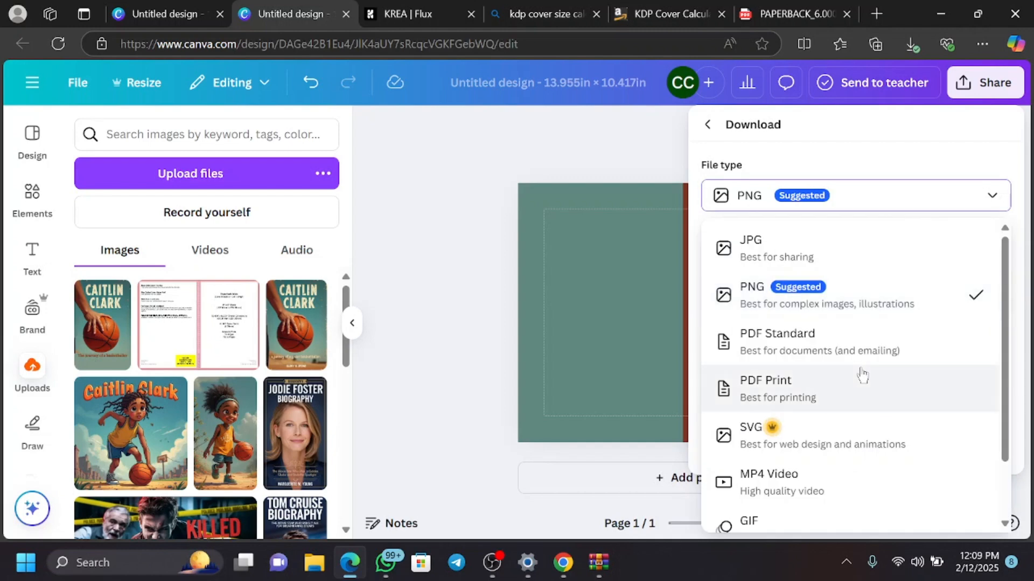
pyautogui.click(862, 396)
pyautogui.click(870, 352)
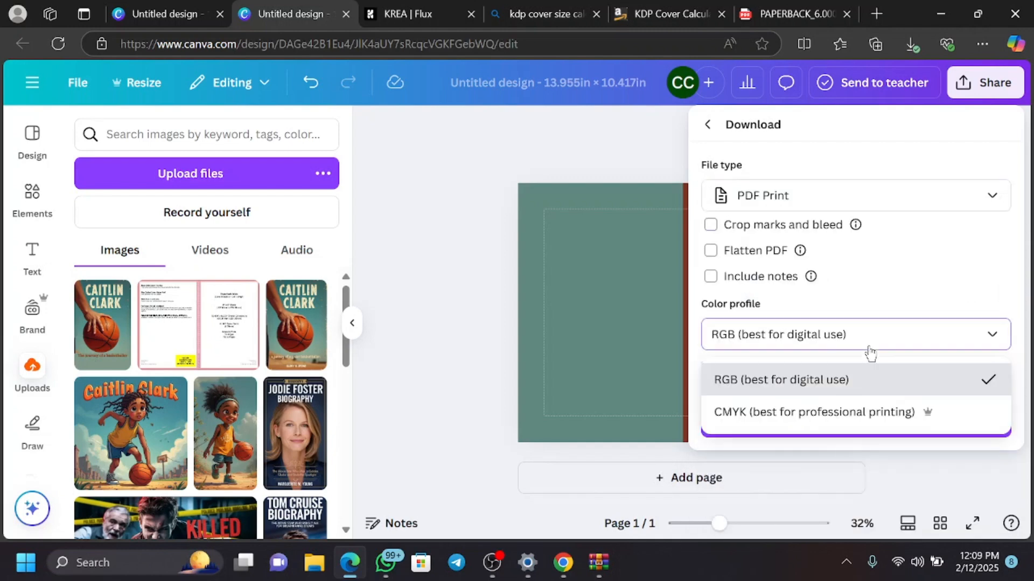
pyautogui.click(871, 416)
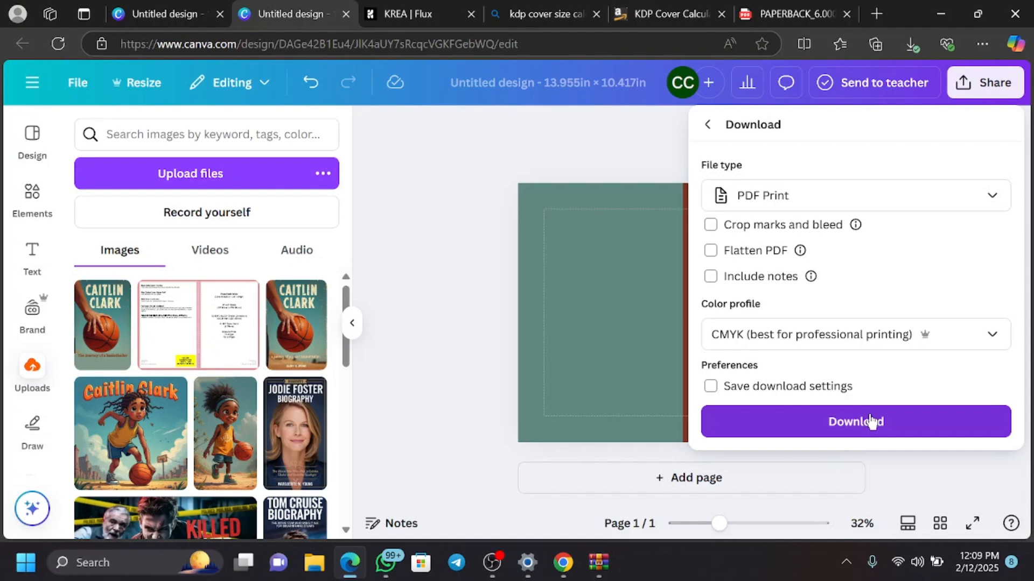
pyautogui.click(871, 422)
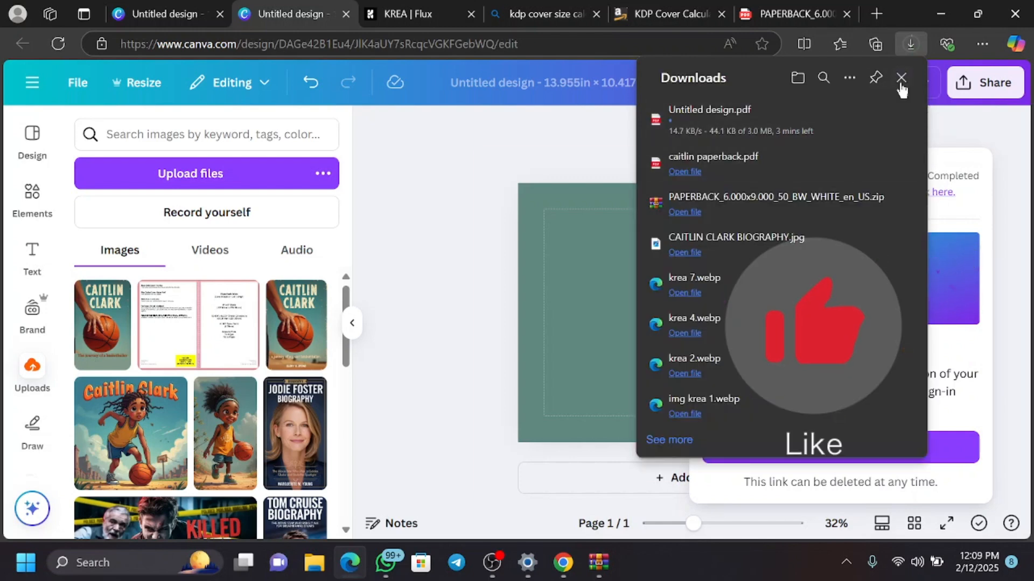
pyautogui.click(900, 78)
pyautogui.click(440, 184)
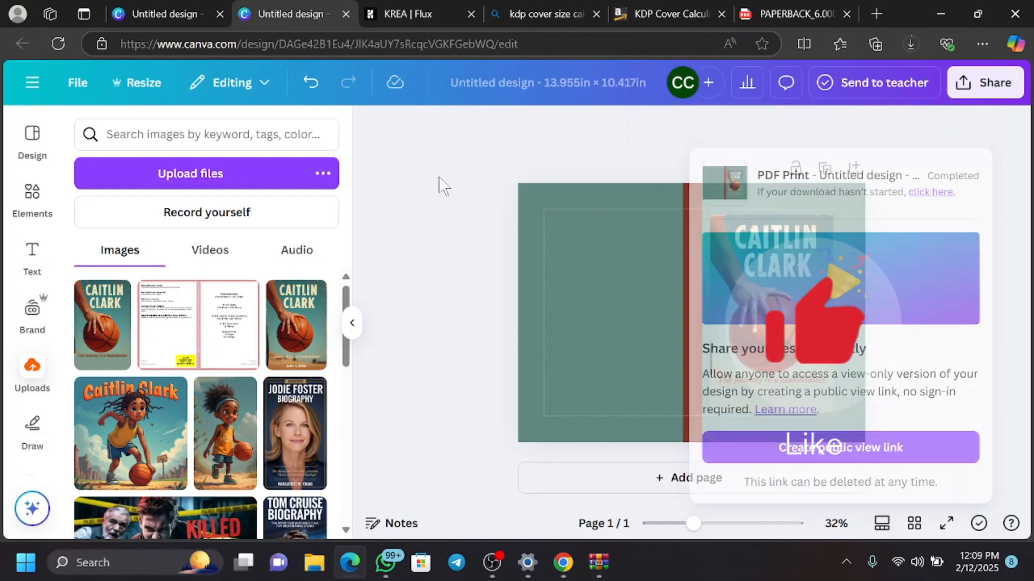